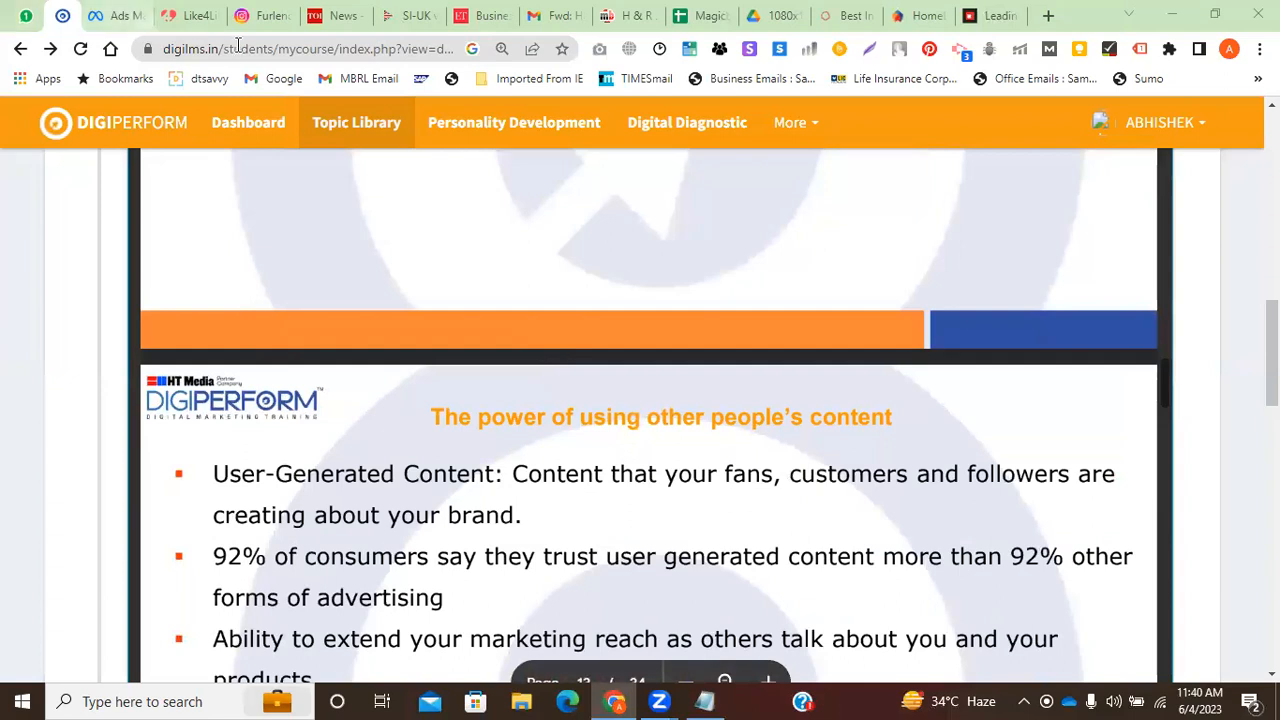
Close the SI-UK, Economic Times, Gmail, magicbricks, Sheets, Drive and Livspace tabs one after another.
click(408, 12)
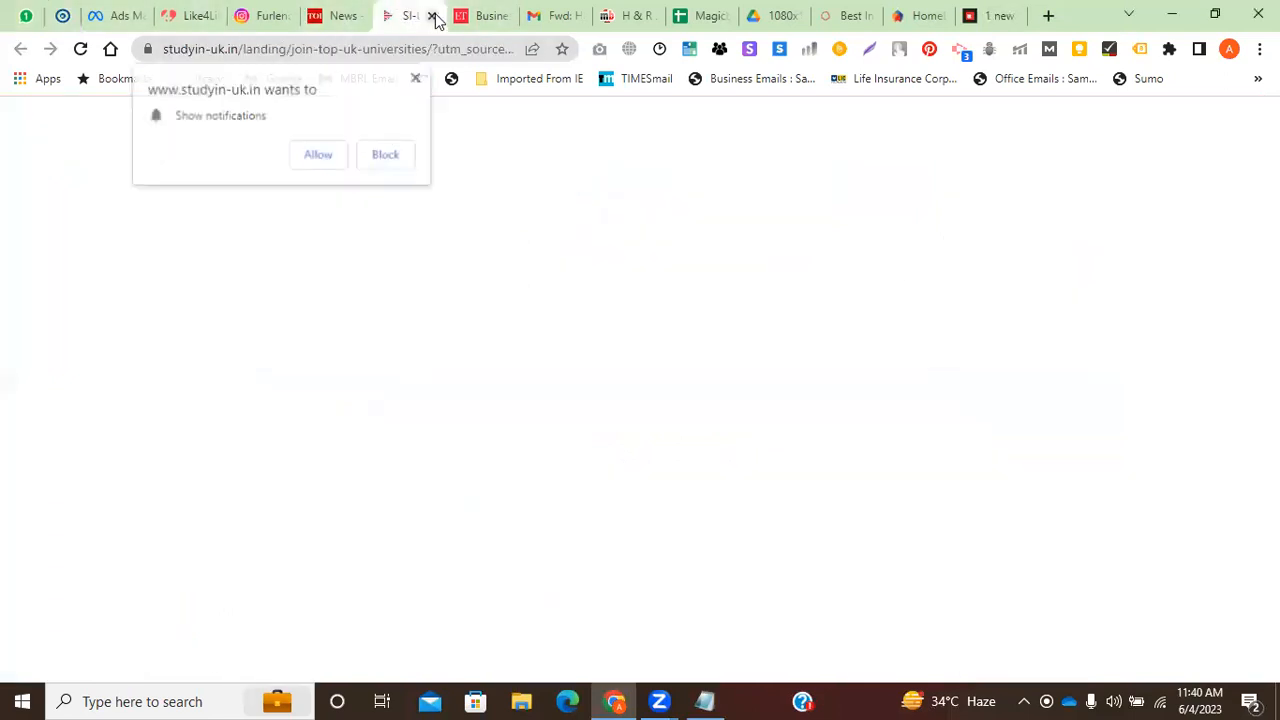
click(432, 16)
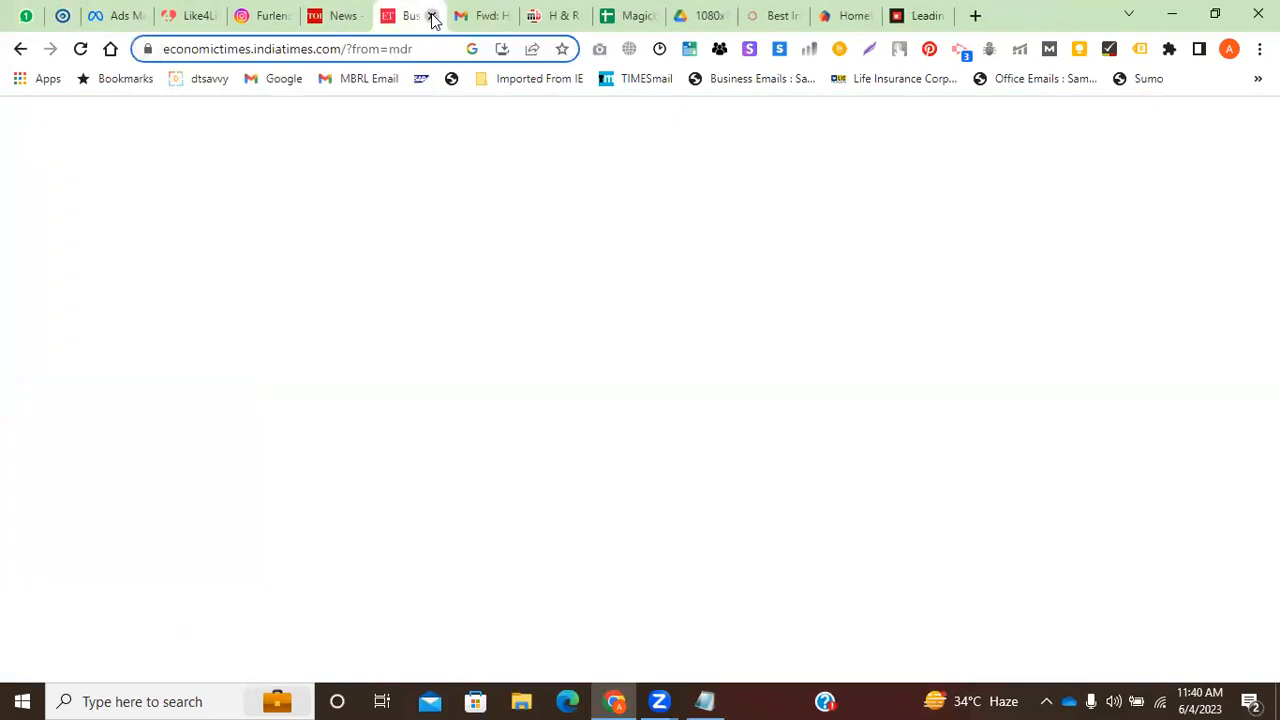
click(432, 16)
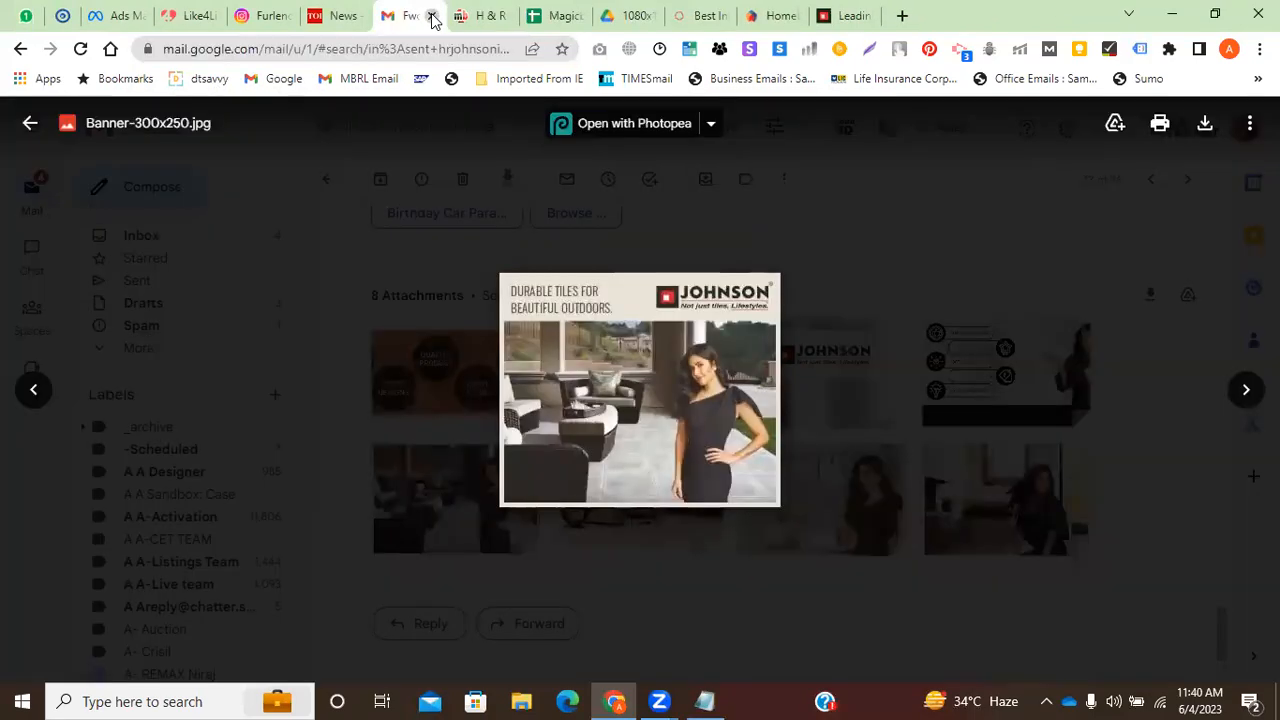
click(432, 16)
click(432, 16)
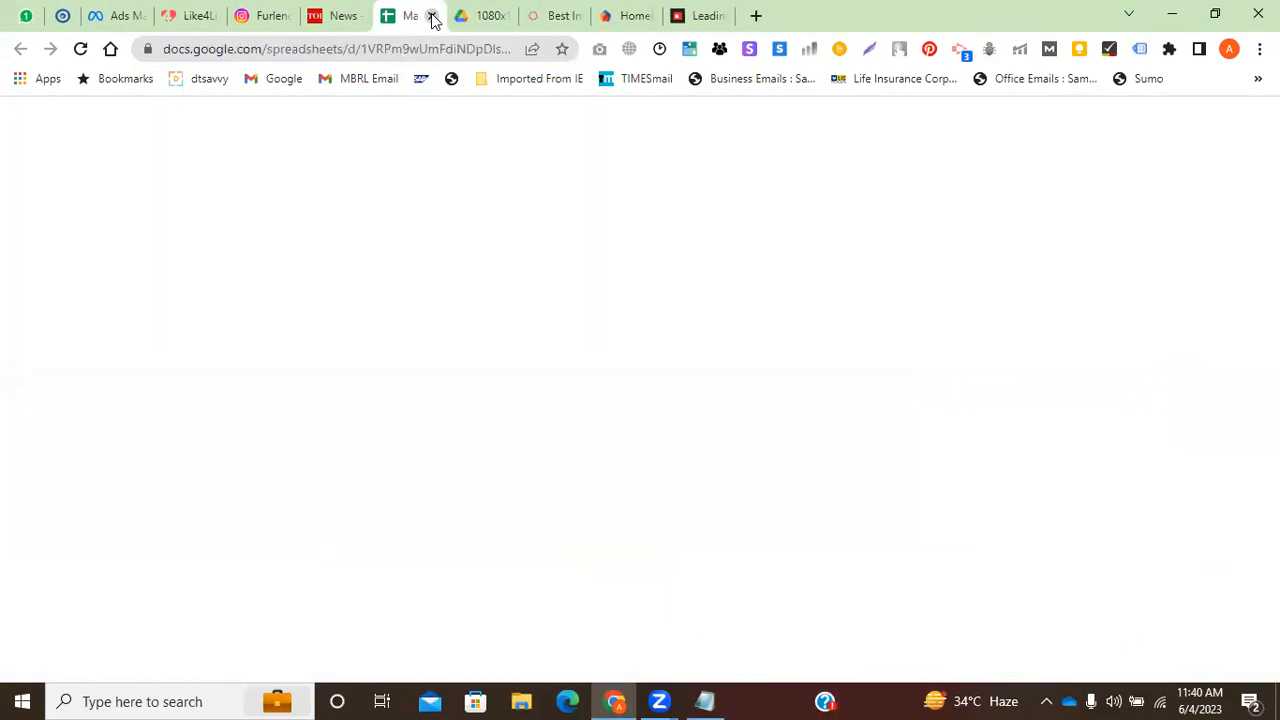
click(432, 16)
click(432, 16)
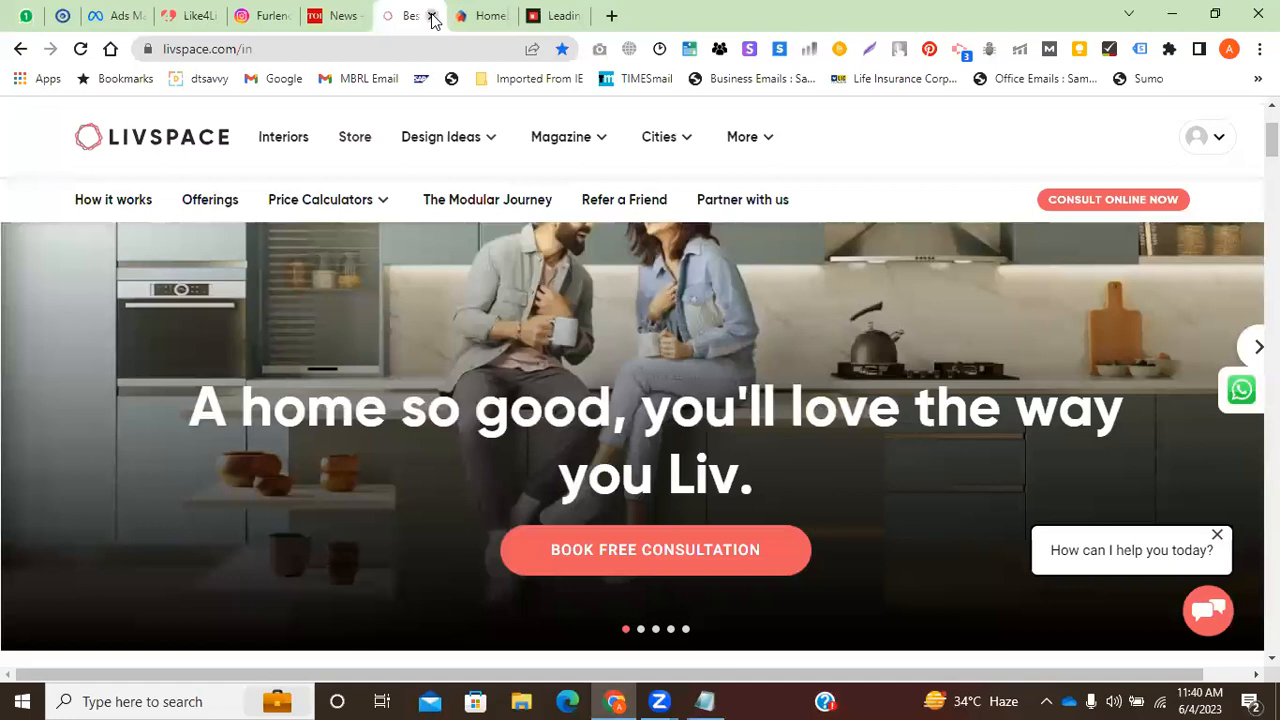
click(432, 16)
click(432, 16)
click(432, 16)
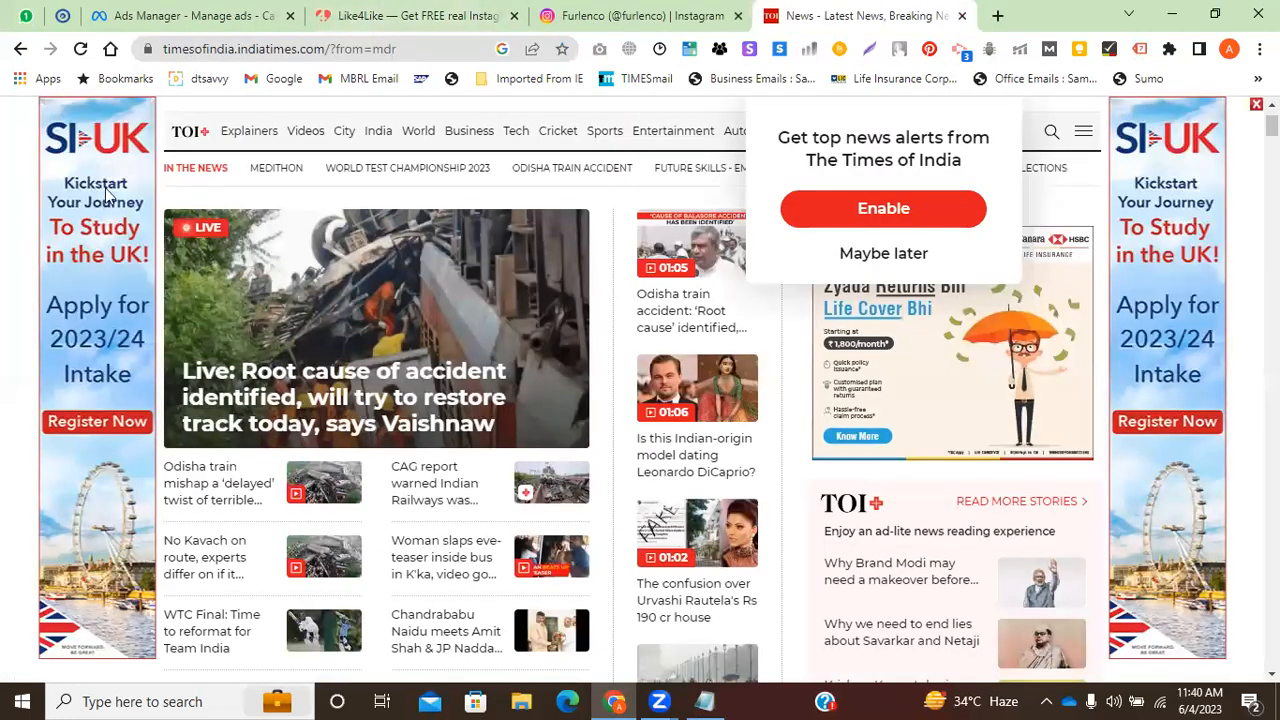
Switch to the Ads Manager tab showing 15 campaigns with 20 draft changes pending.
click(170, 10)
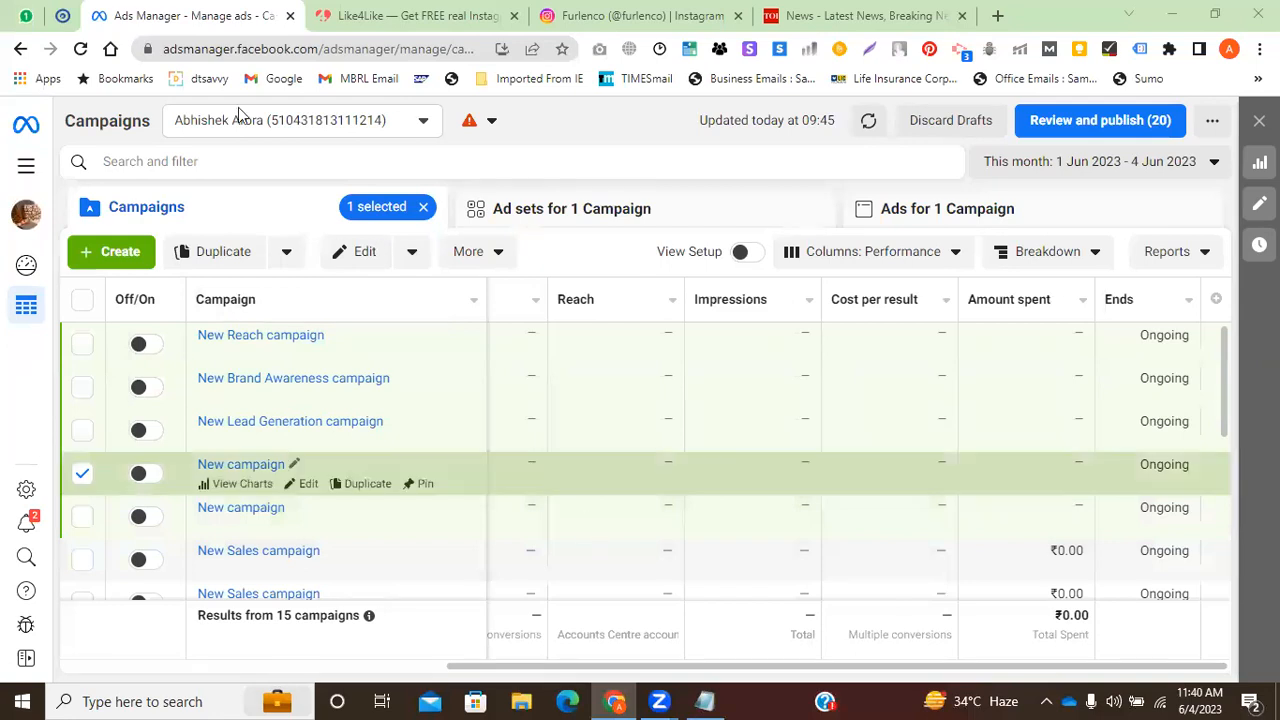
mouse_move(287, 484)
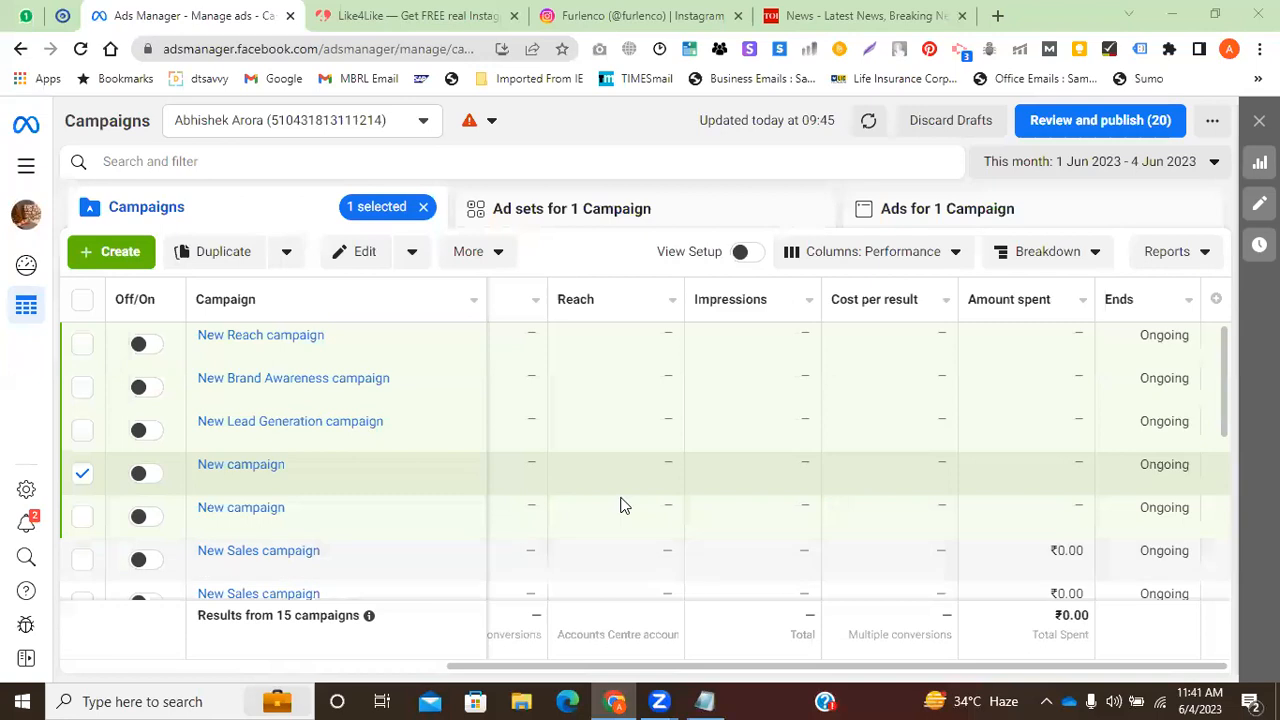
mouse_move(697, 10)
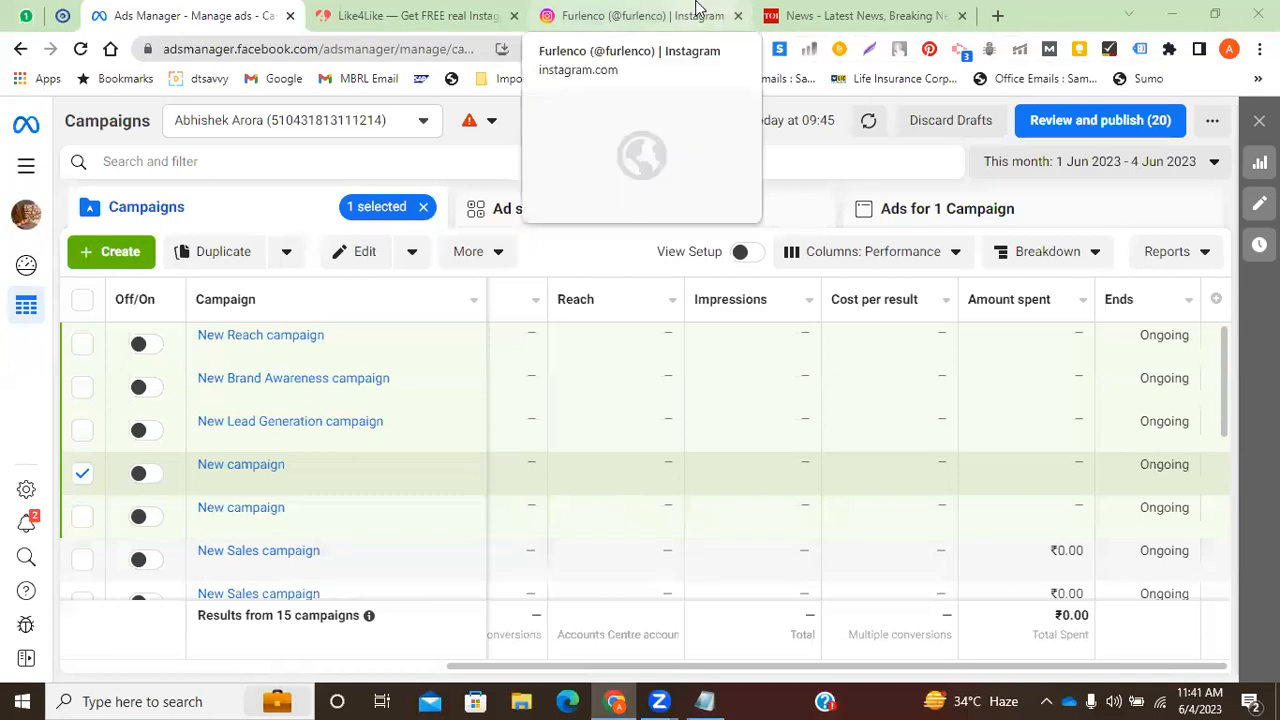
click(659, 17)
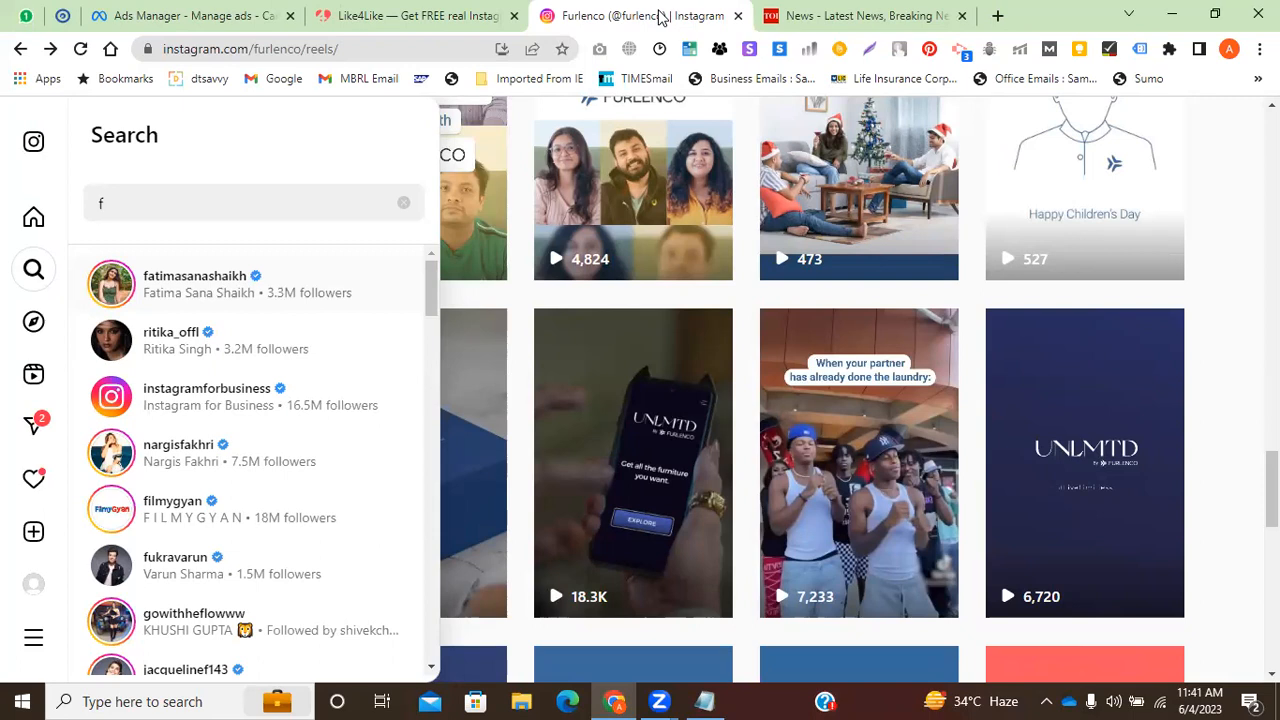
click(248, 15)
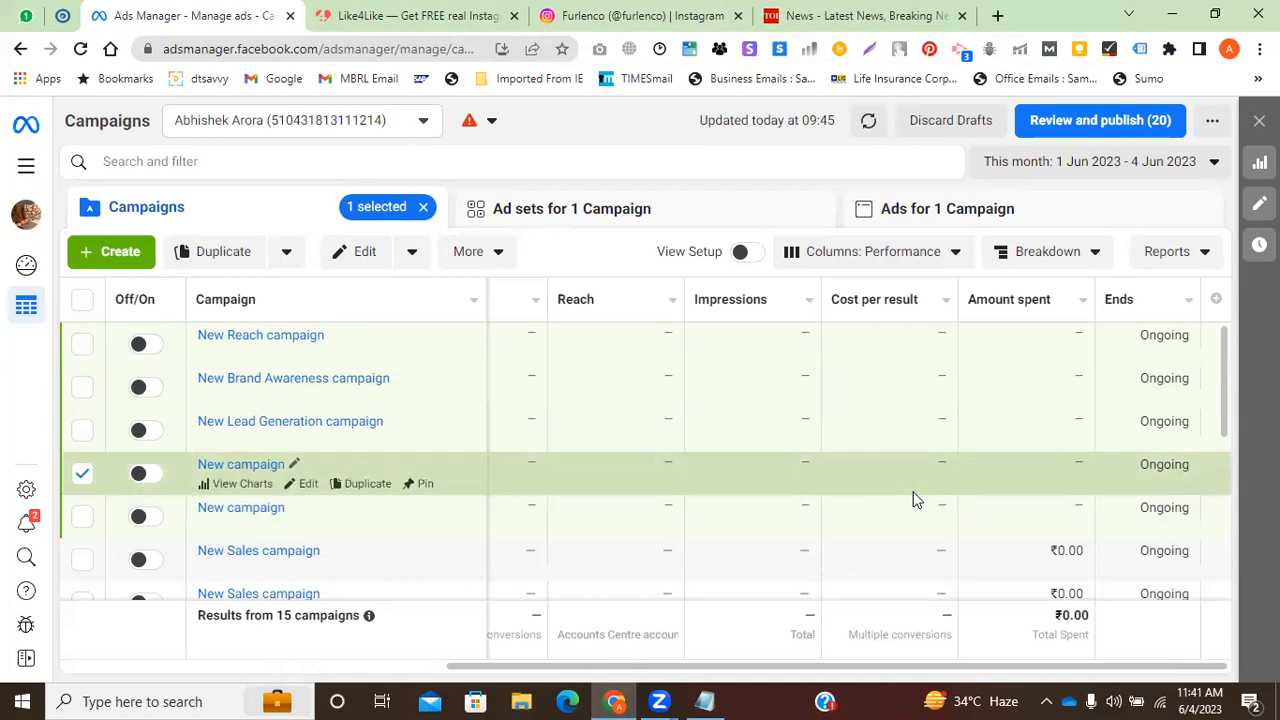
click(679, 8)
click(848, 8)
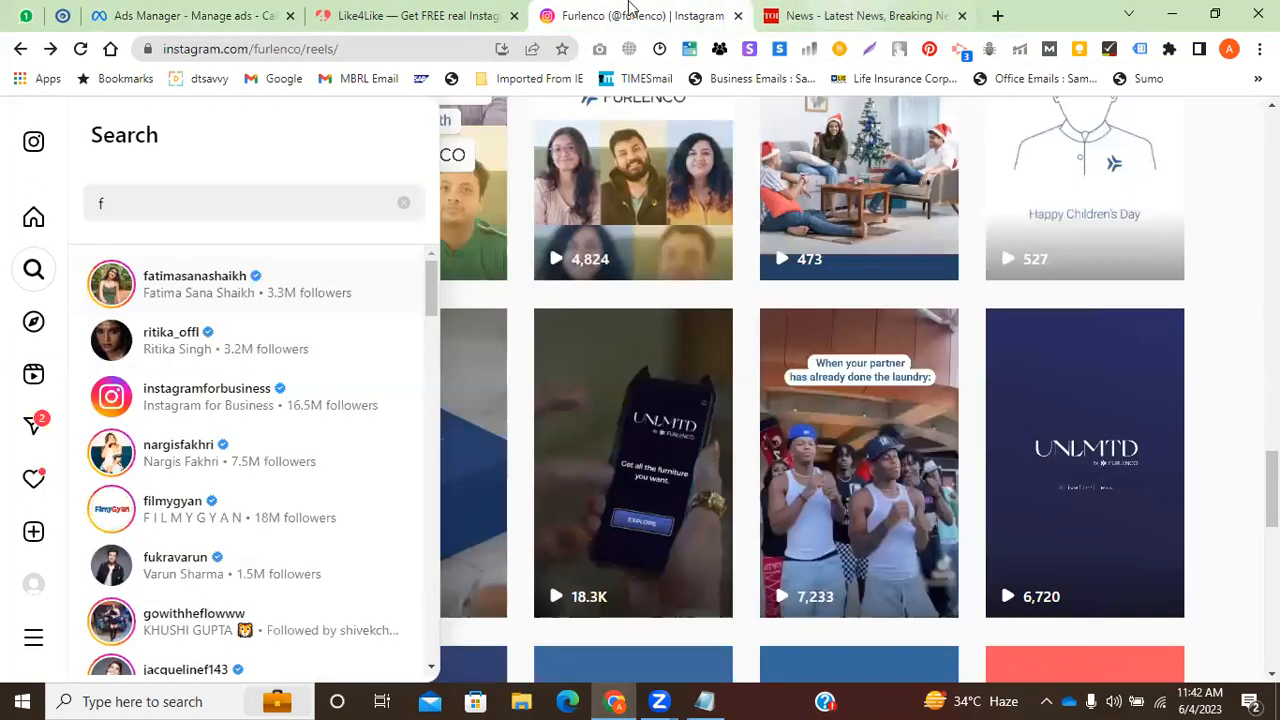
click(190, 10)
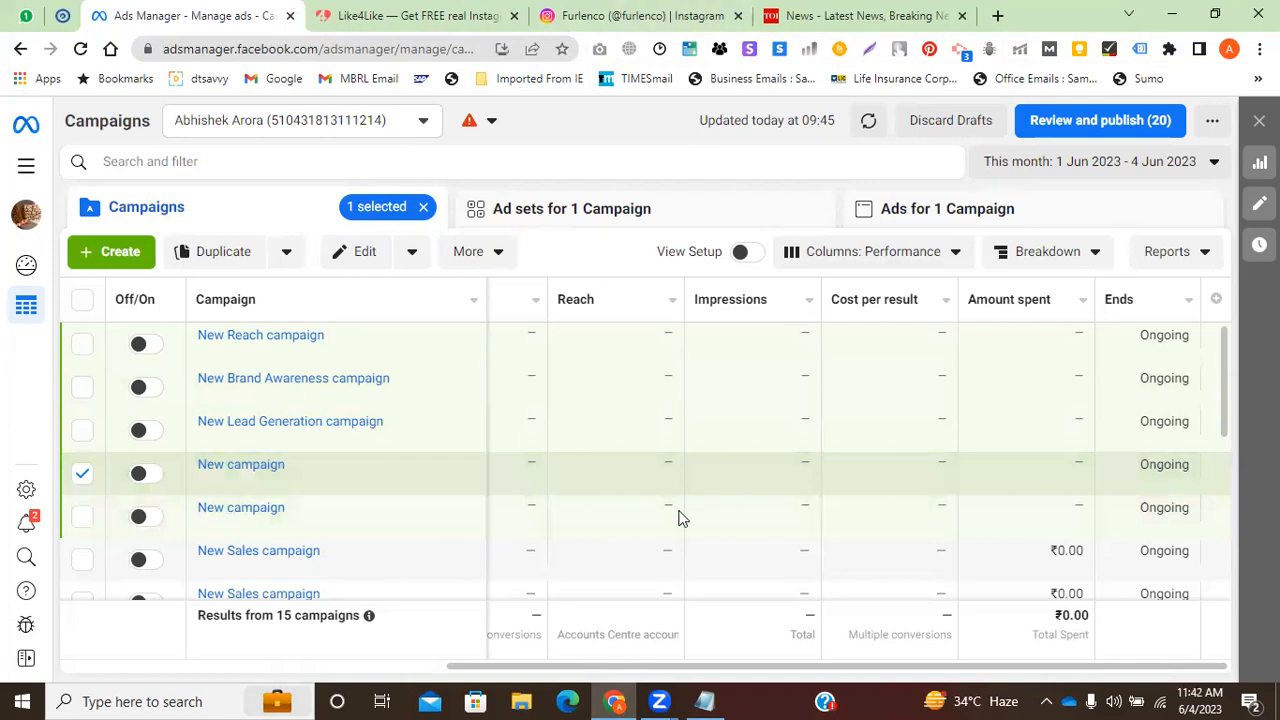
click(707, 701)
Add '#RT' on a new line below the weekday note in Notepad, then minimize it.
click(234, 51)
key(Return)
key(Return)
text(@#)
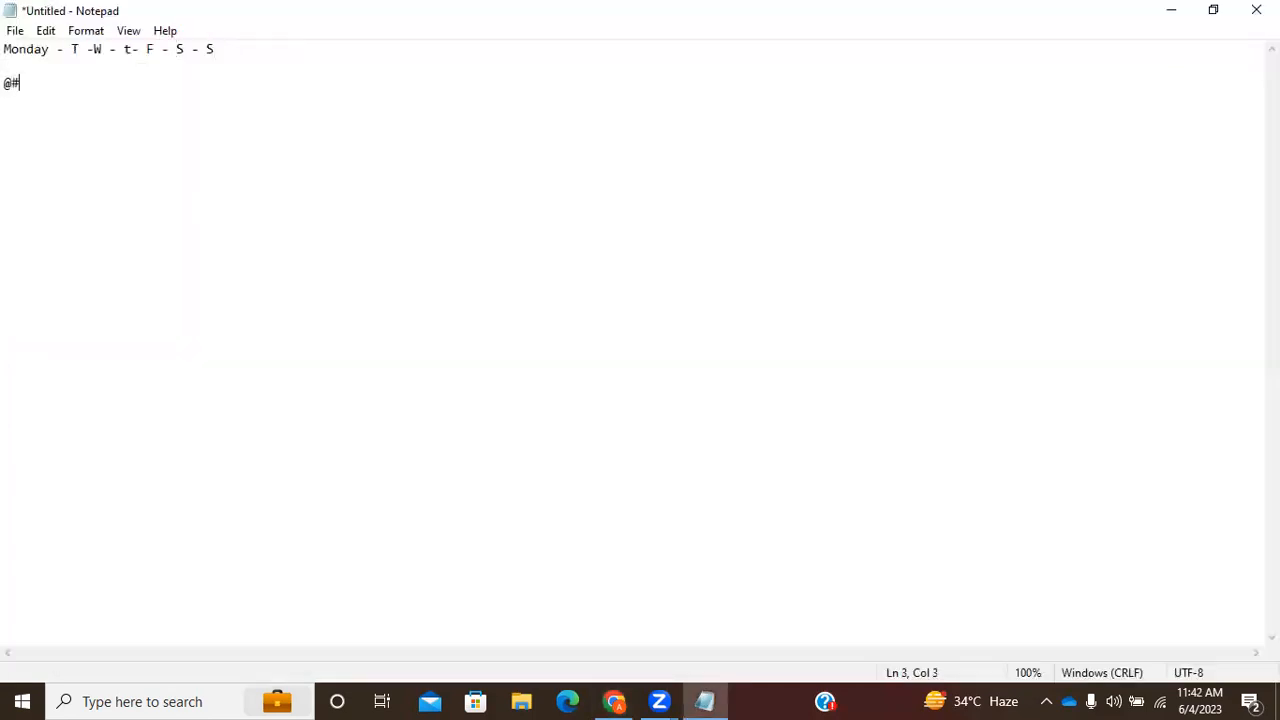
key(BackSpace)
key(BackSpace)
text(#RT)
click(528, 544)
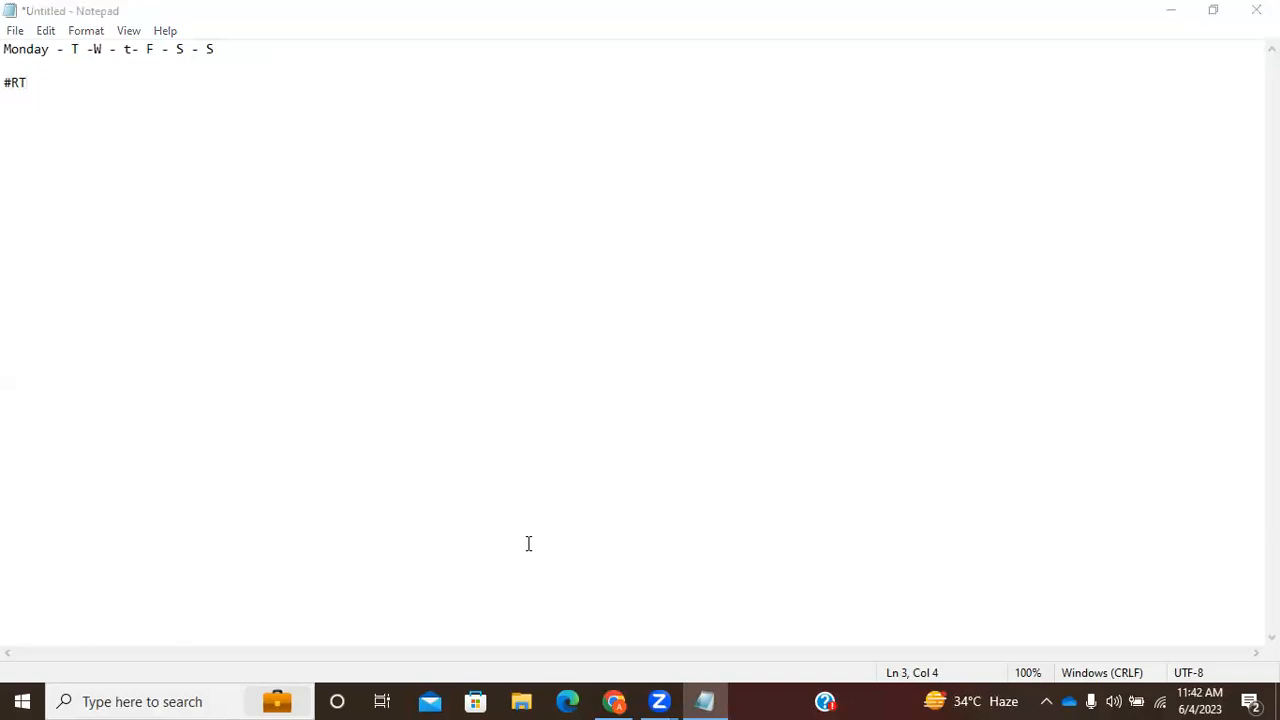
click(1168, 10)
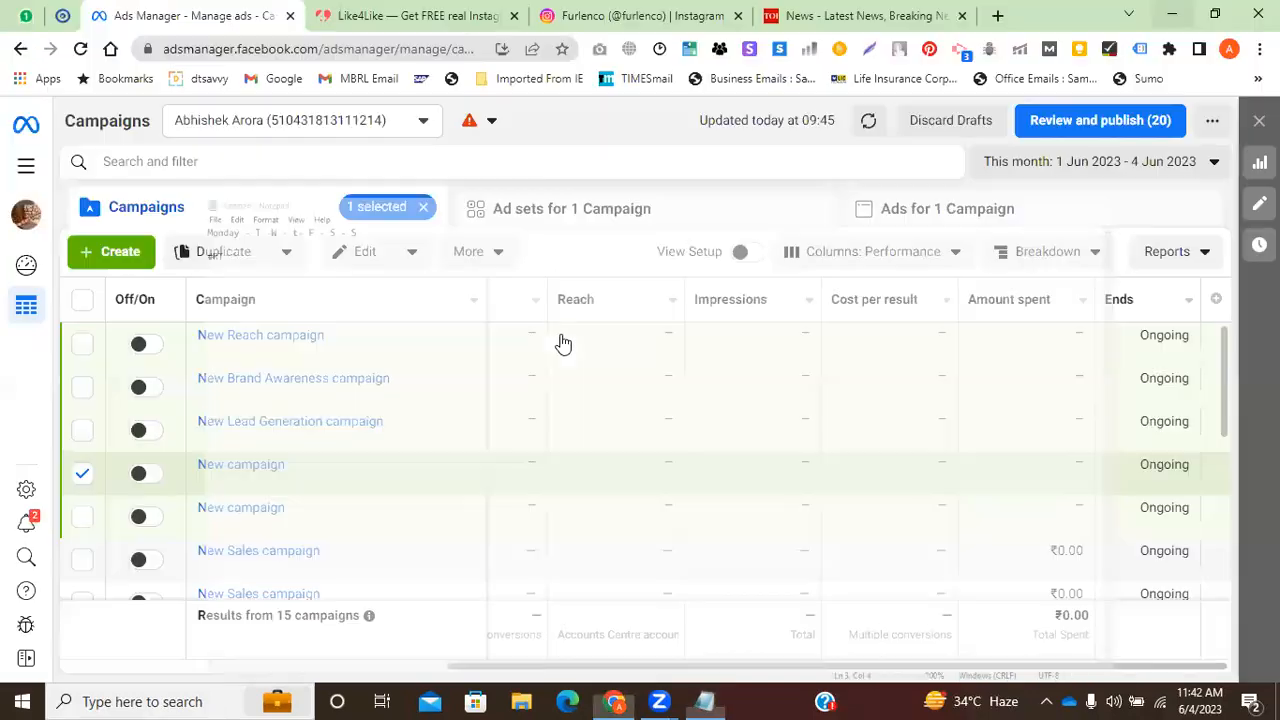
Switch to the DigiPerform slide 'The power of using other people's content'.
click(62, 15)
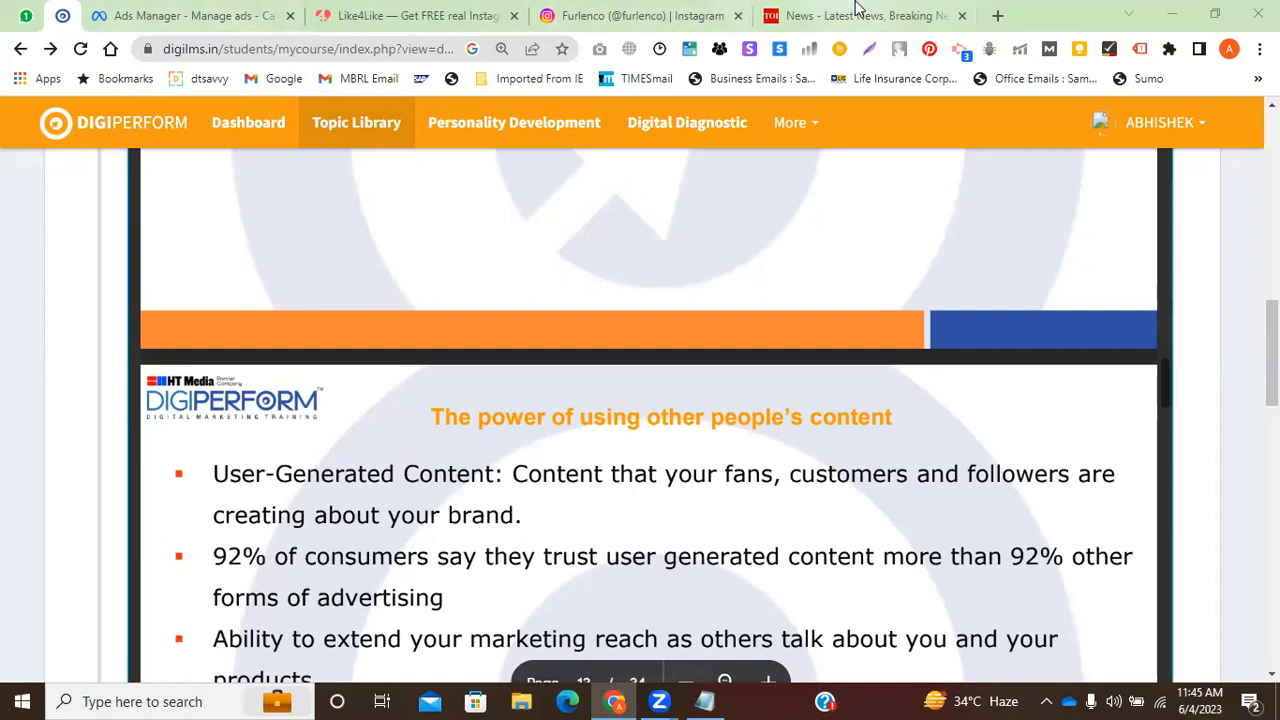
Load facebook.com/groups in a fresh browser tab.
click(978, 15)
click(997, 16)
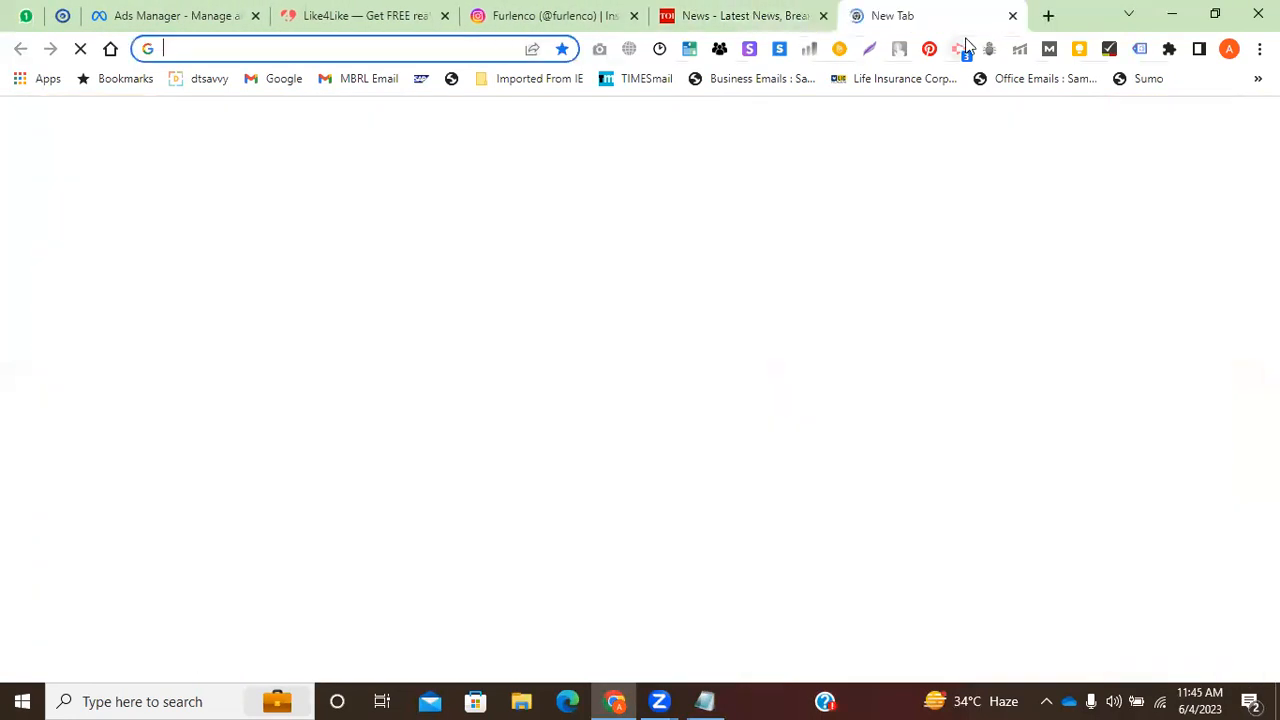
text(face)
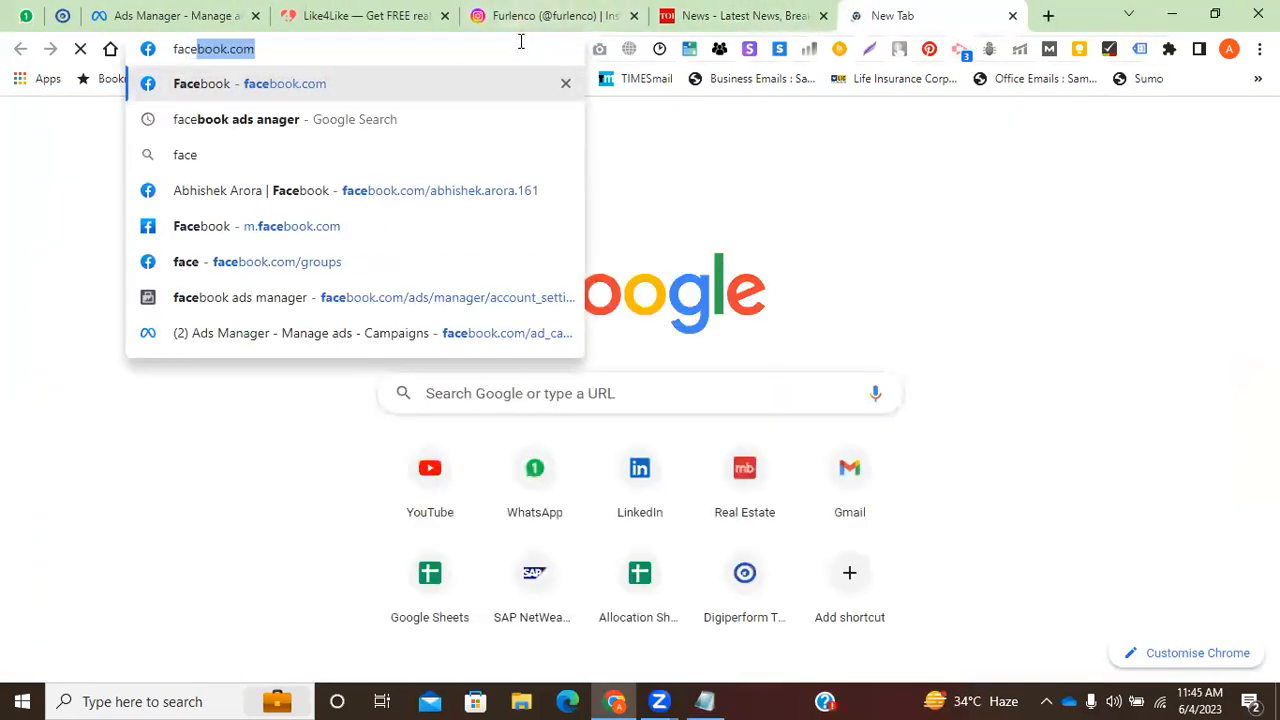
text(book.com/gro)
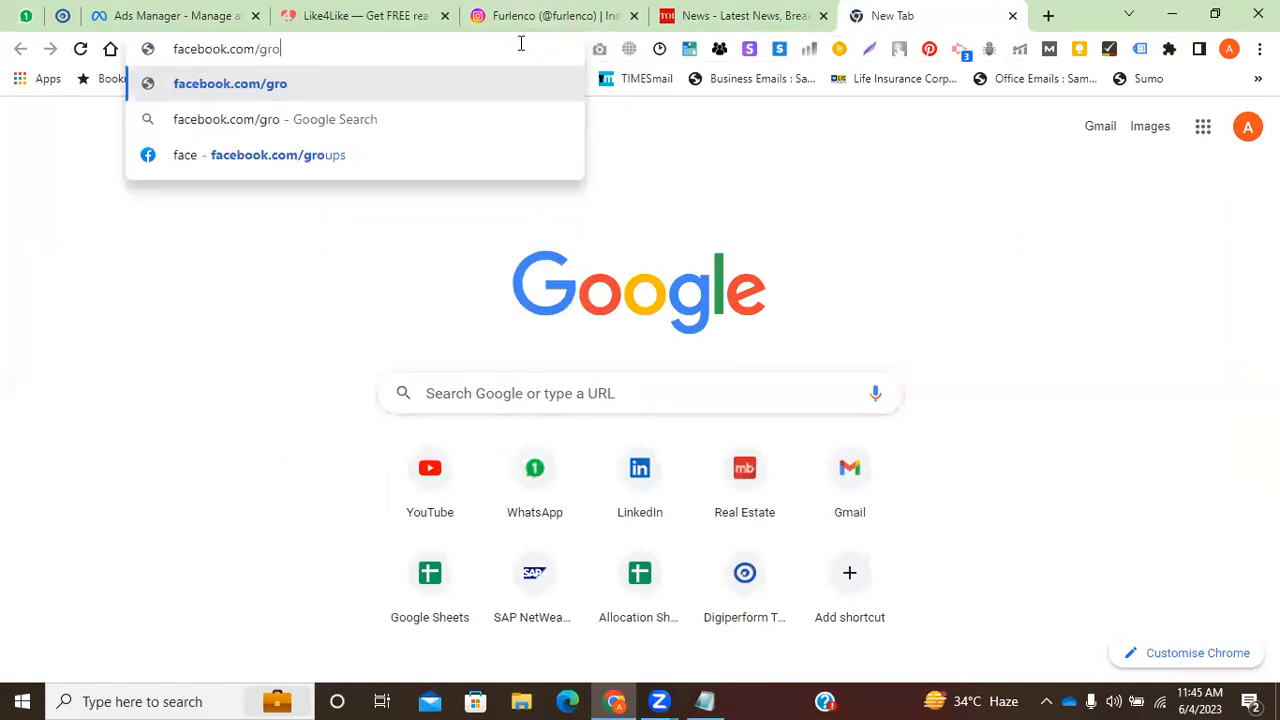
key(Down)
key(Down)
key(Return)
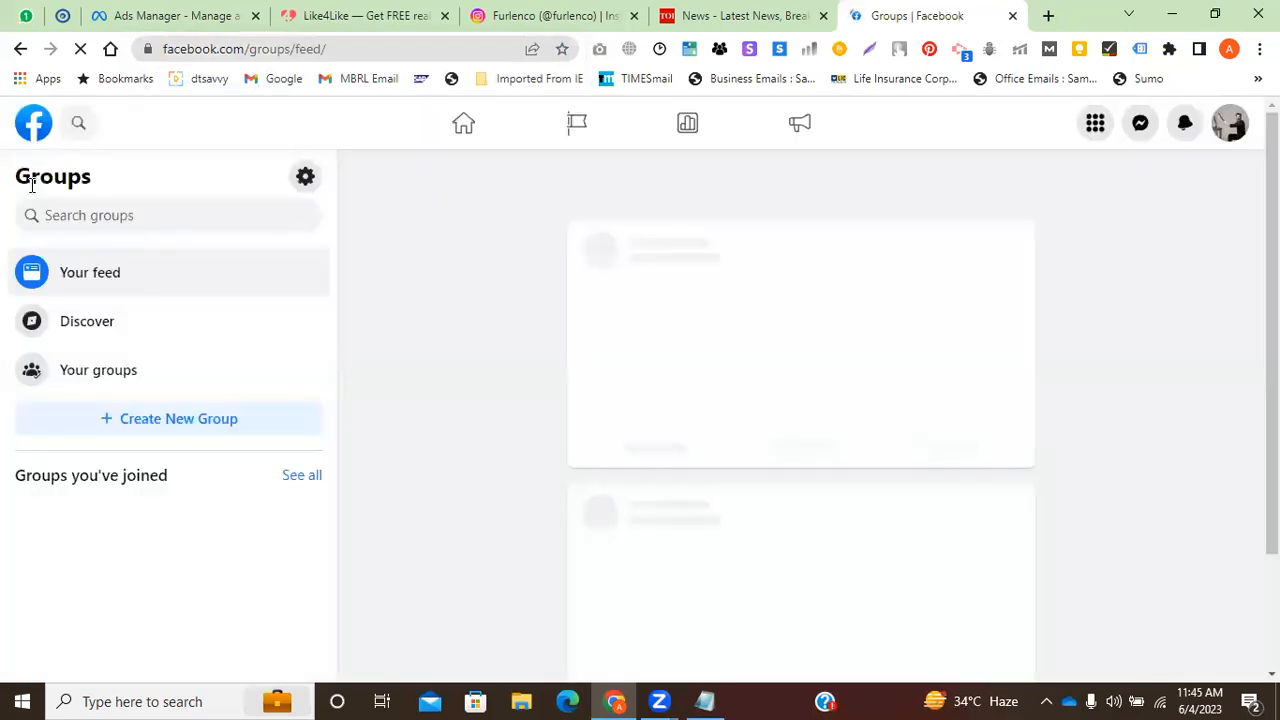
Open 'Your groups' from the sidebar to see the empty joined-groups list.
click(351, 46)
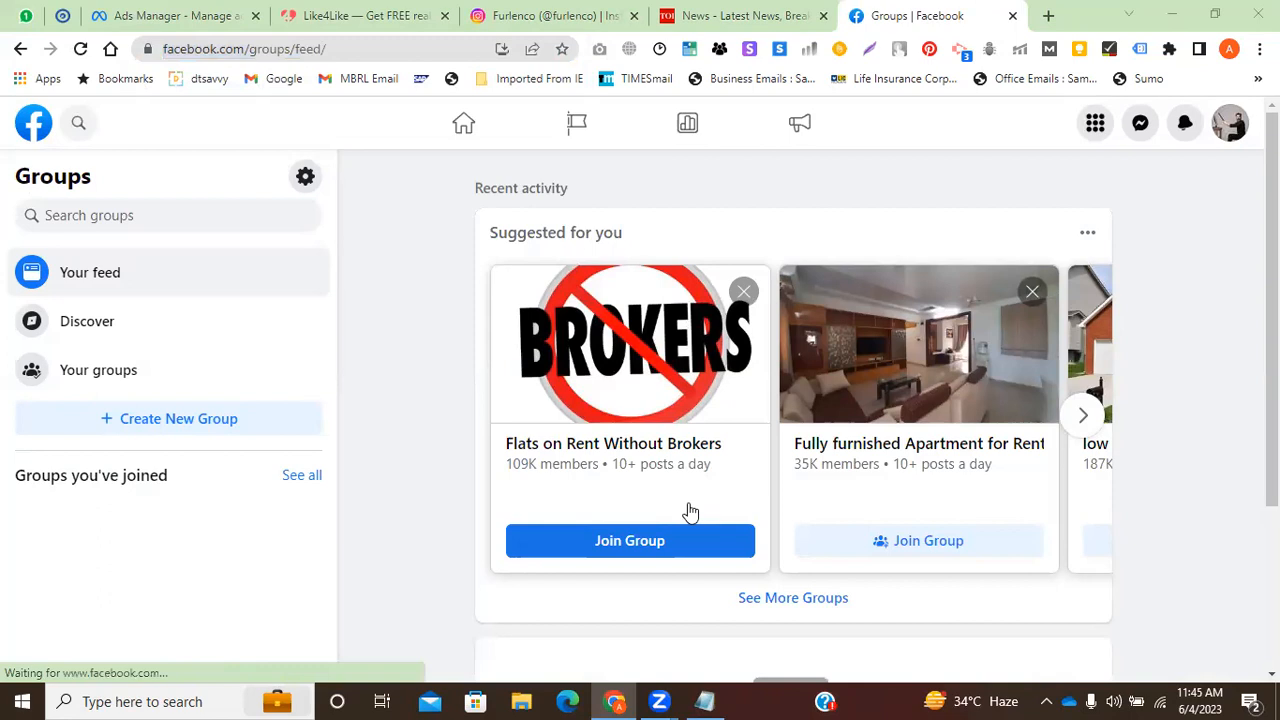
scroll(569, 417, down, 2)
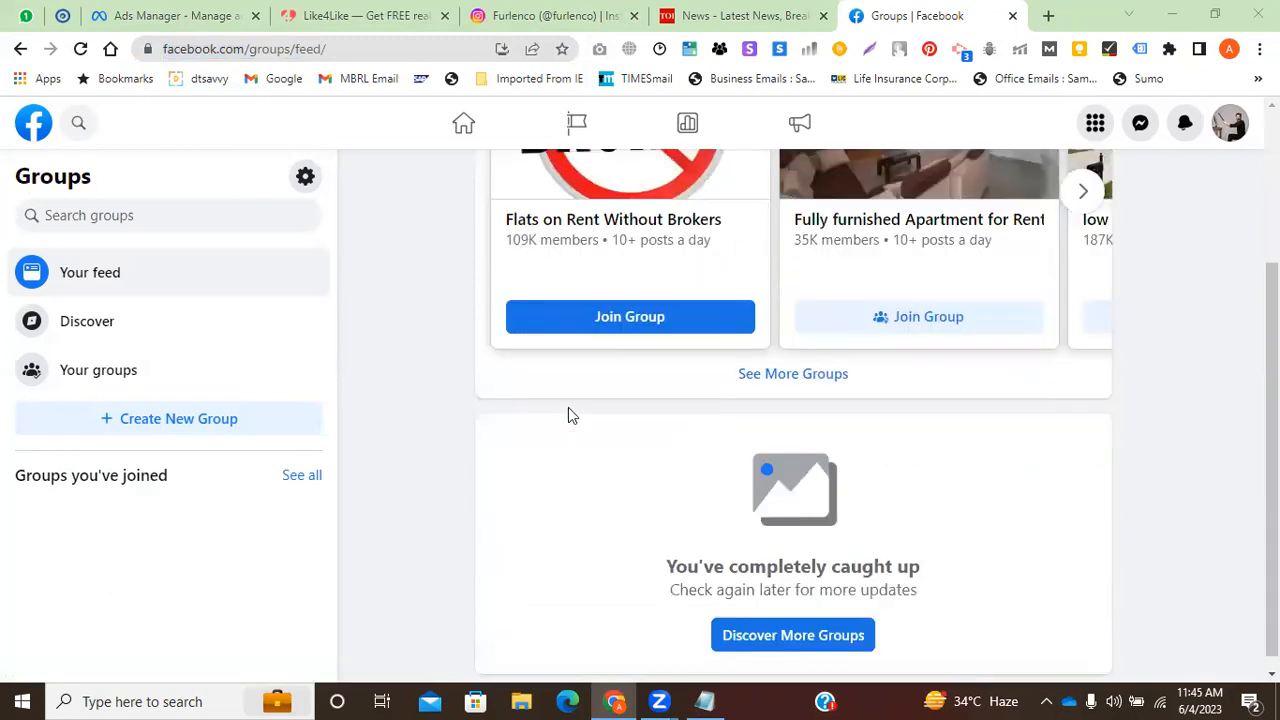
click(126, 371)
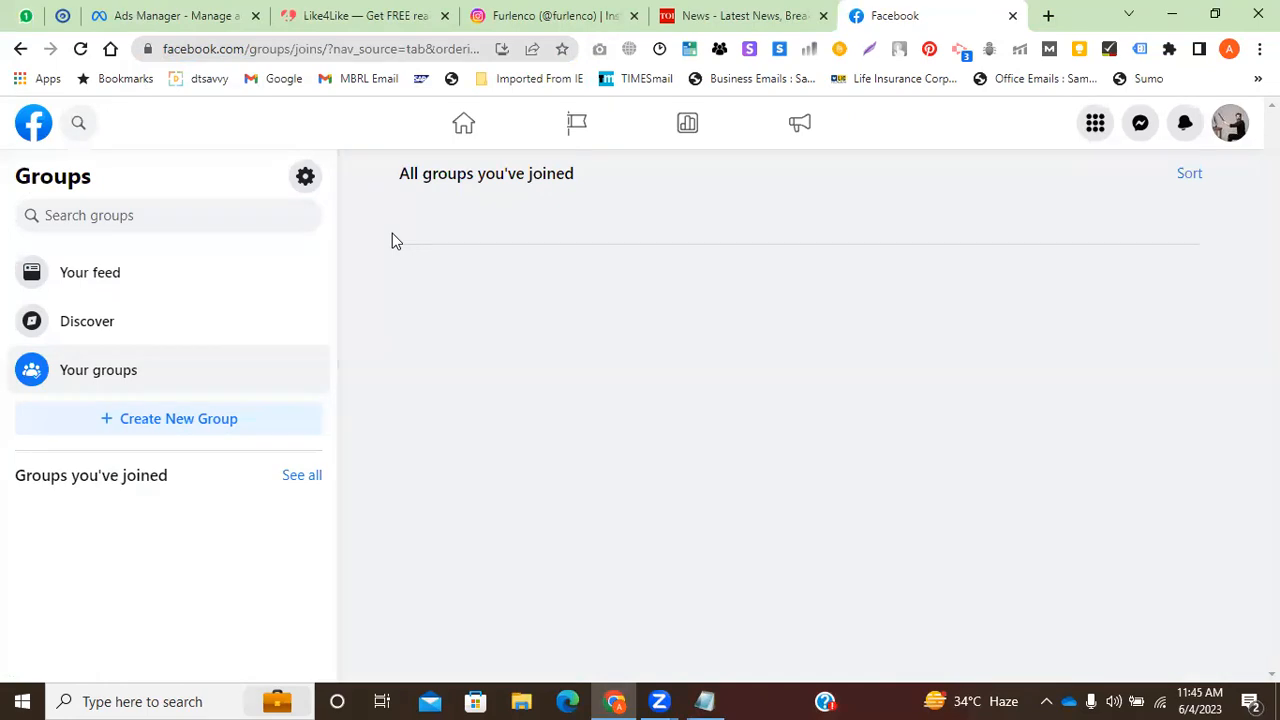
key(alt+Tab)
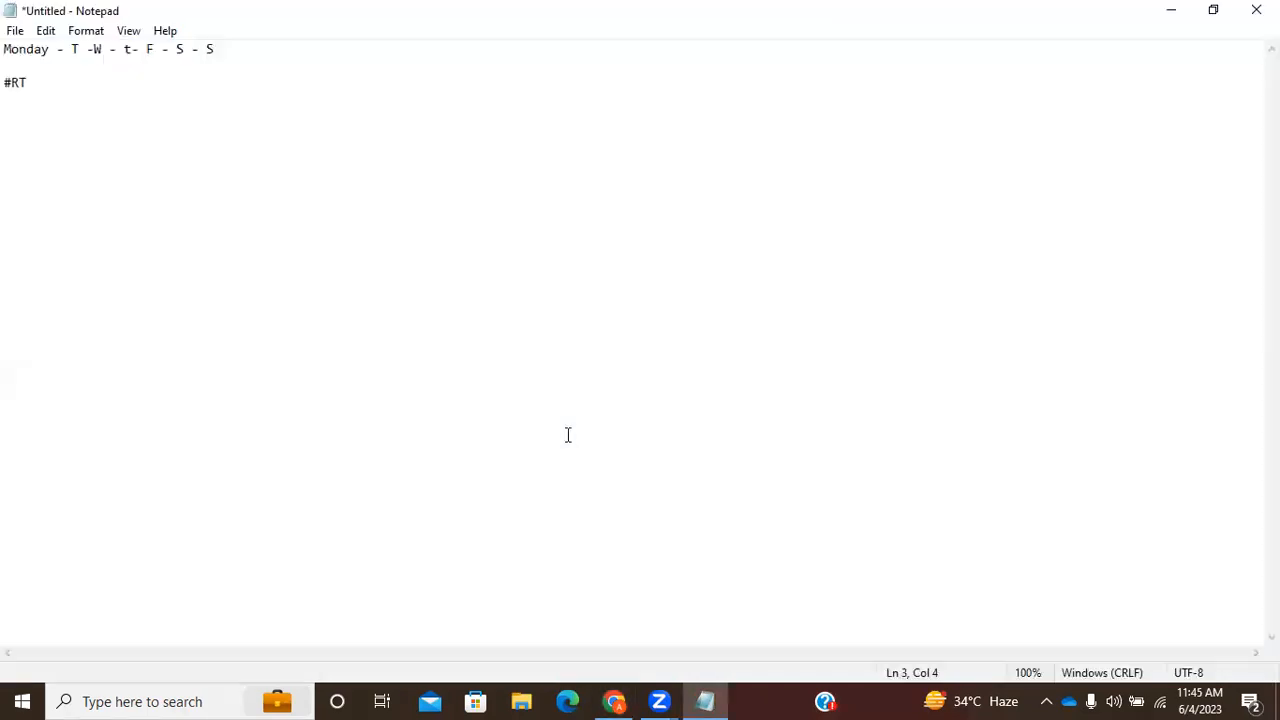
key(alt+Tab)
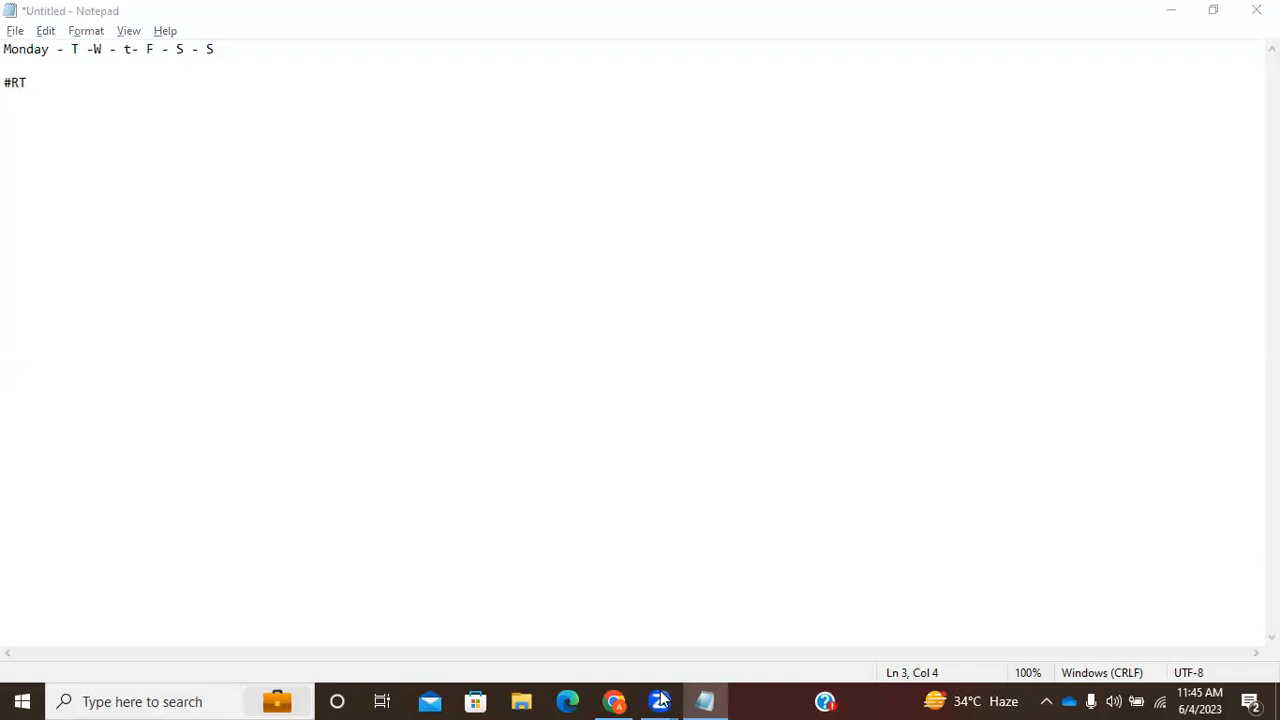
click(614, 702)
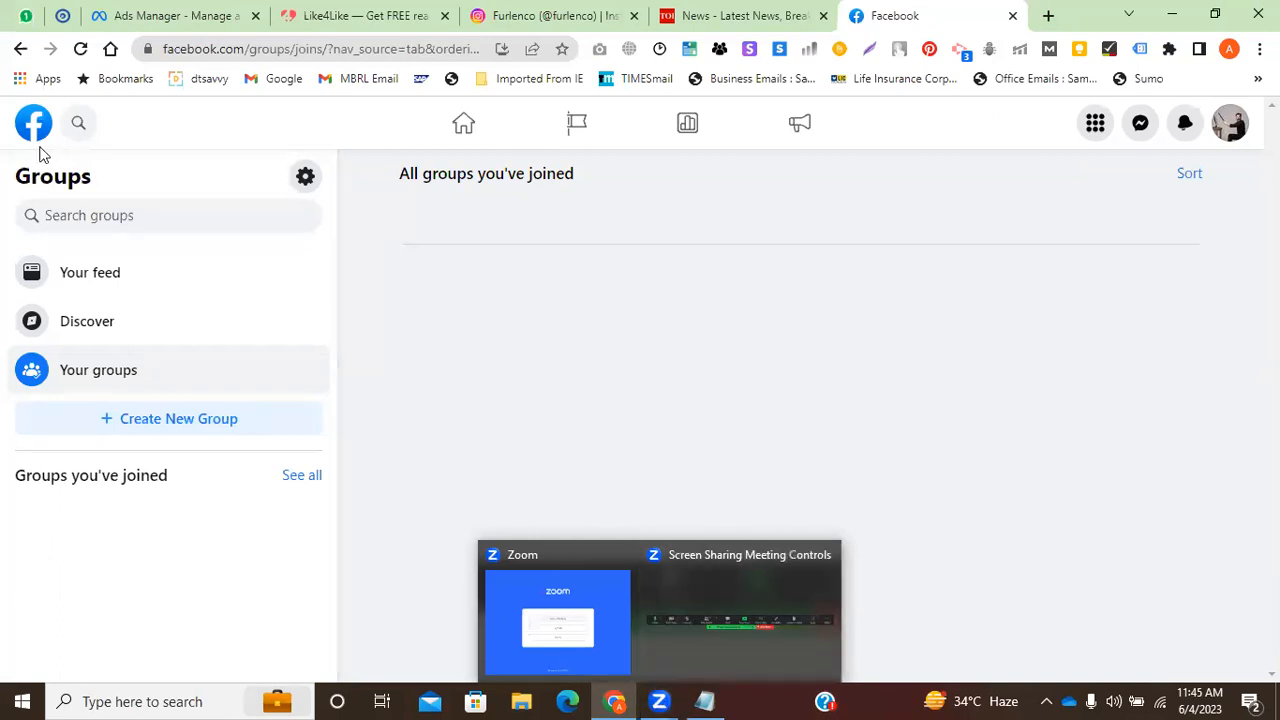
Go back to the Groups feed suggesting groups like 'Flats on Rent Without Brokers'.
click(16, 56)
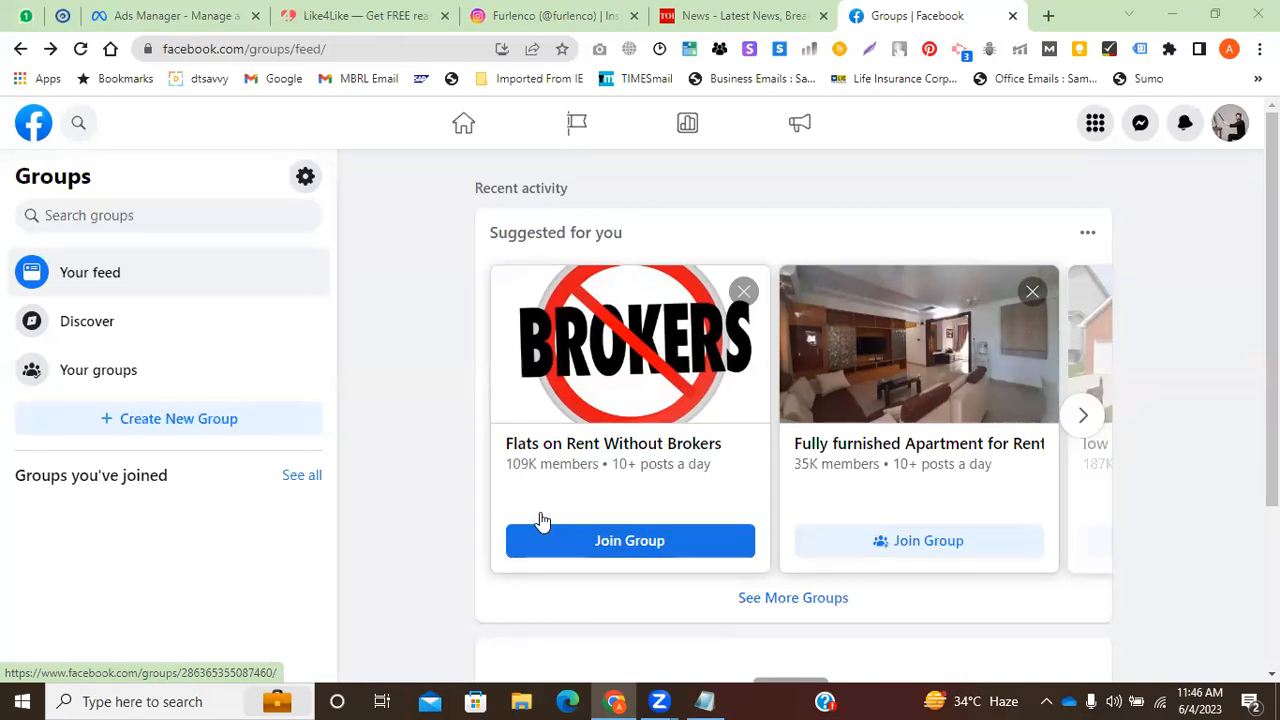
Search Google for 'social samosa' in a new tab.
click(1047, 17)
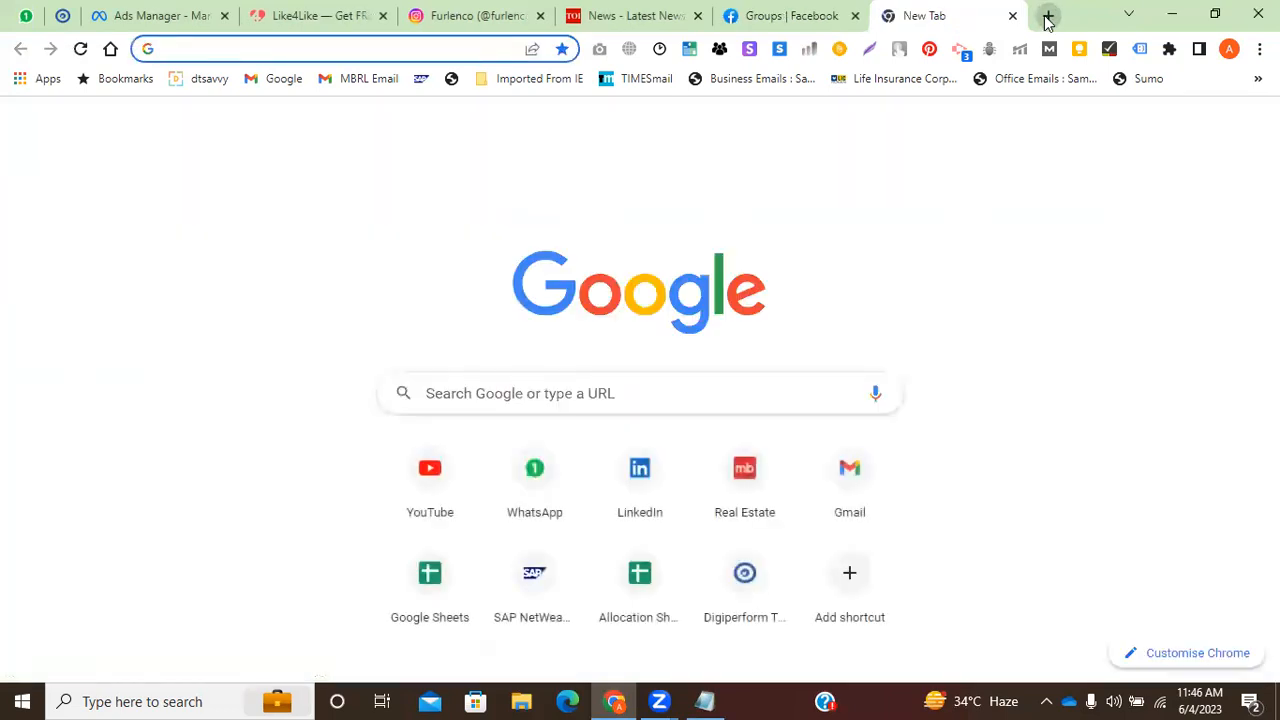
text(sco)
key(BackSpace)
key(BackSpace)
text(cocial)
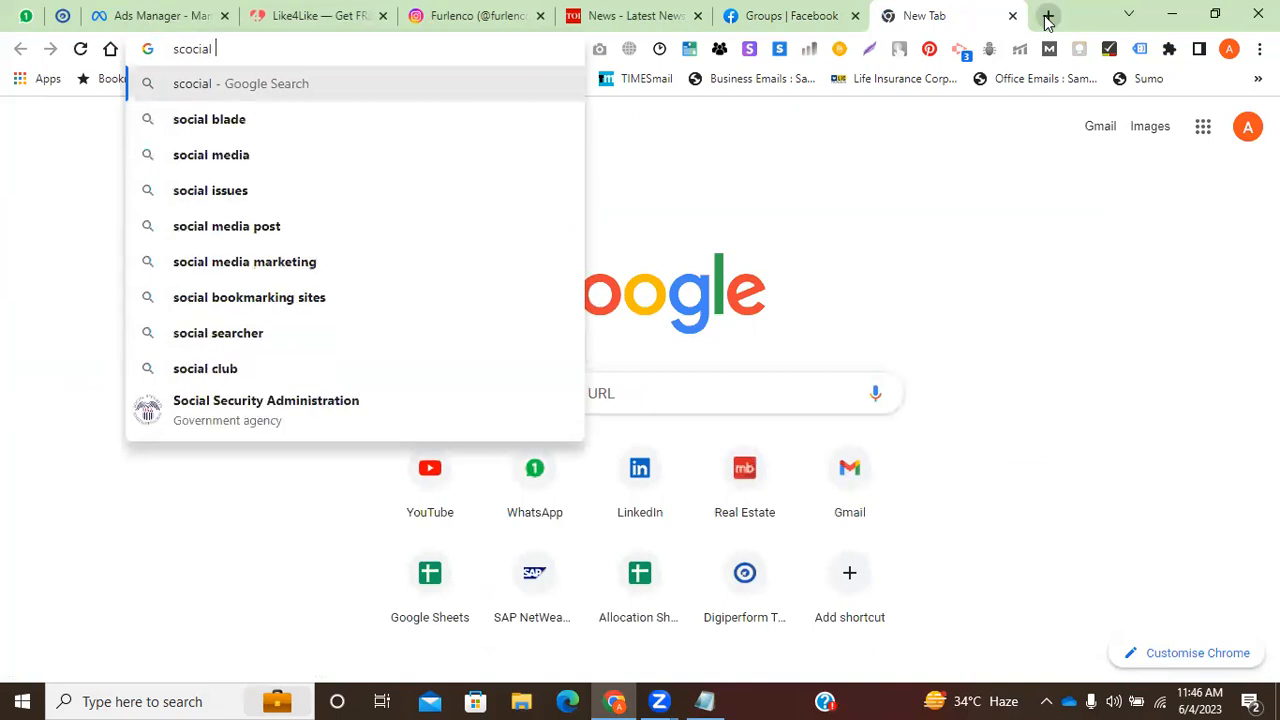
text(sm)
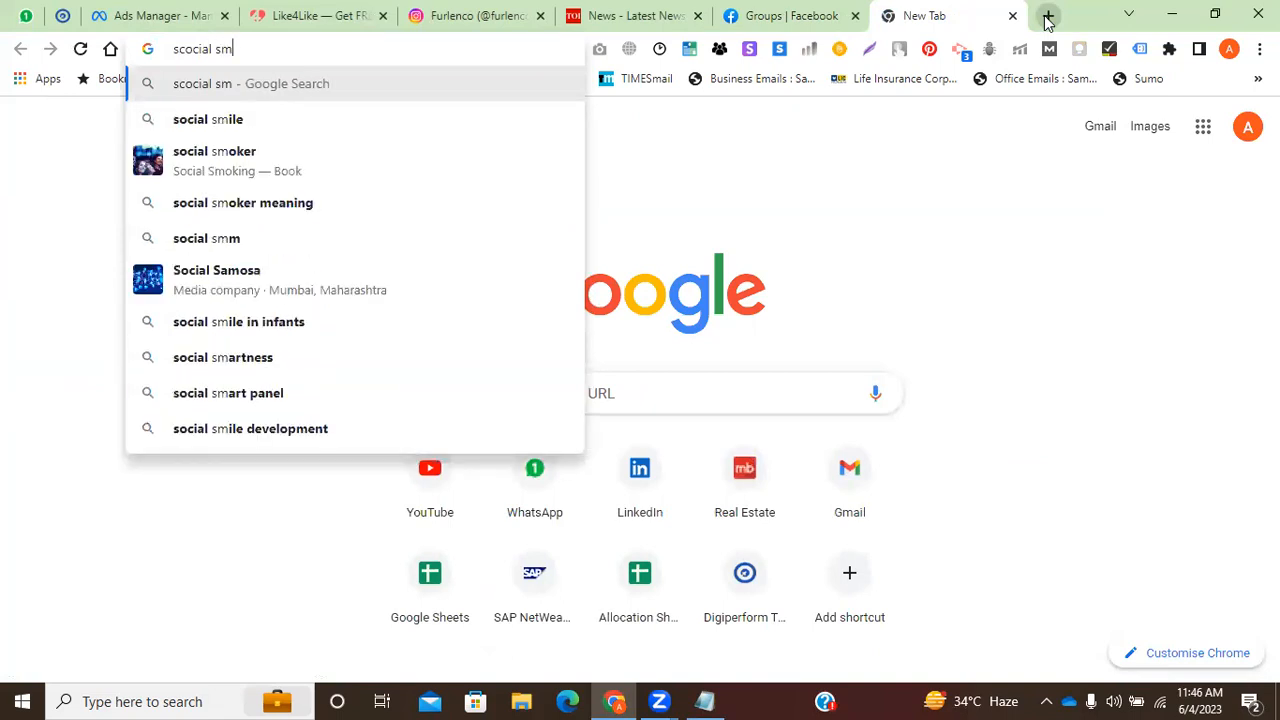
text(osa)
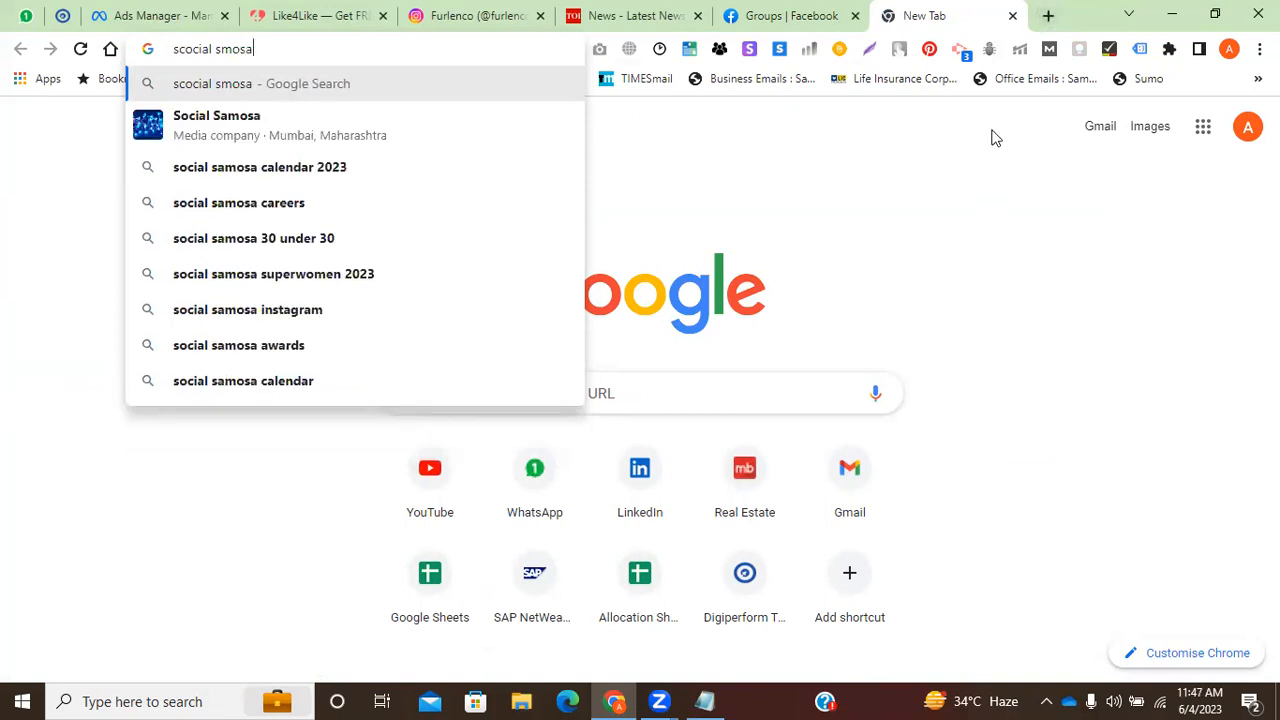
click(200, 138)
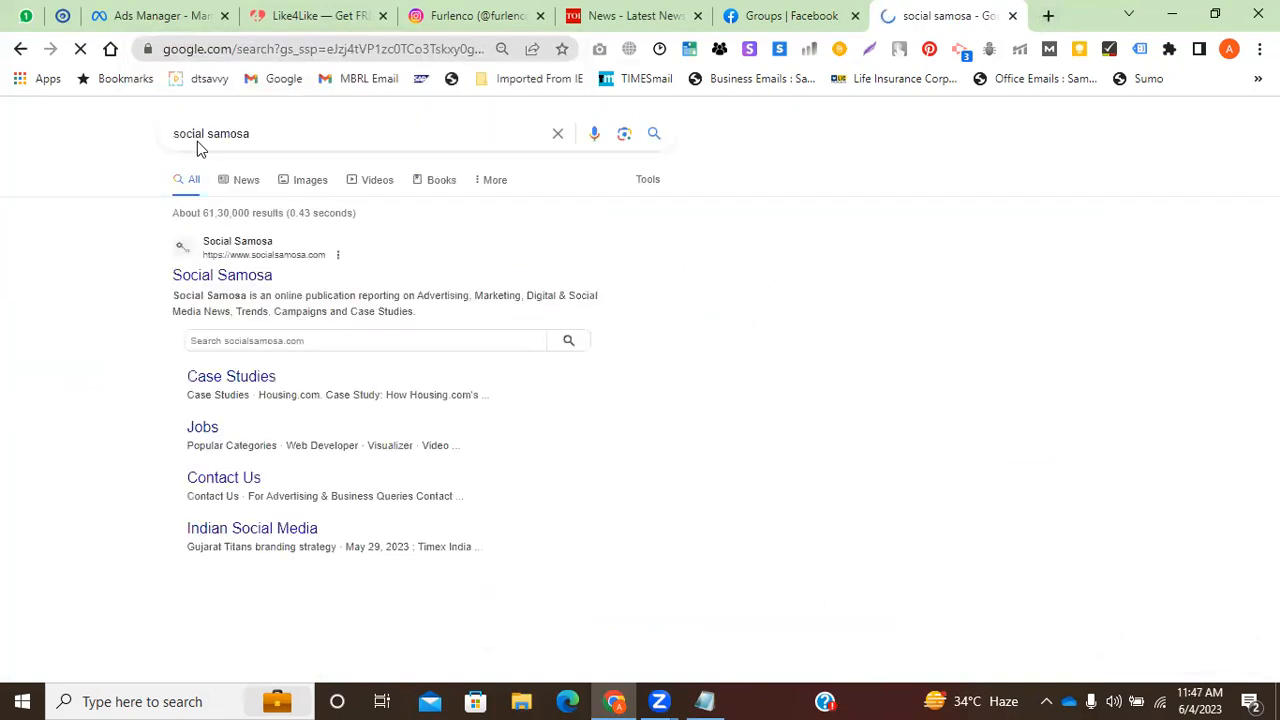
Open socialsamosa.com and scroll through its News, Social Media Campaigns and Brand Saga sections.
click(240, 281)
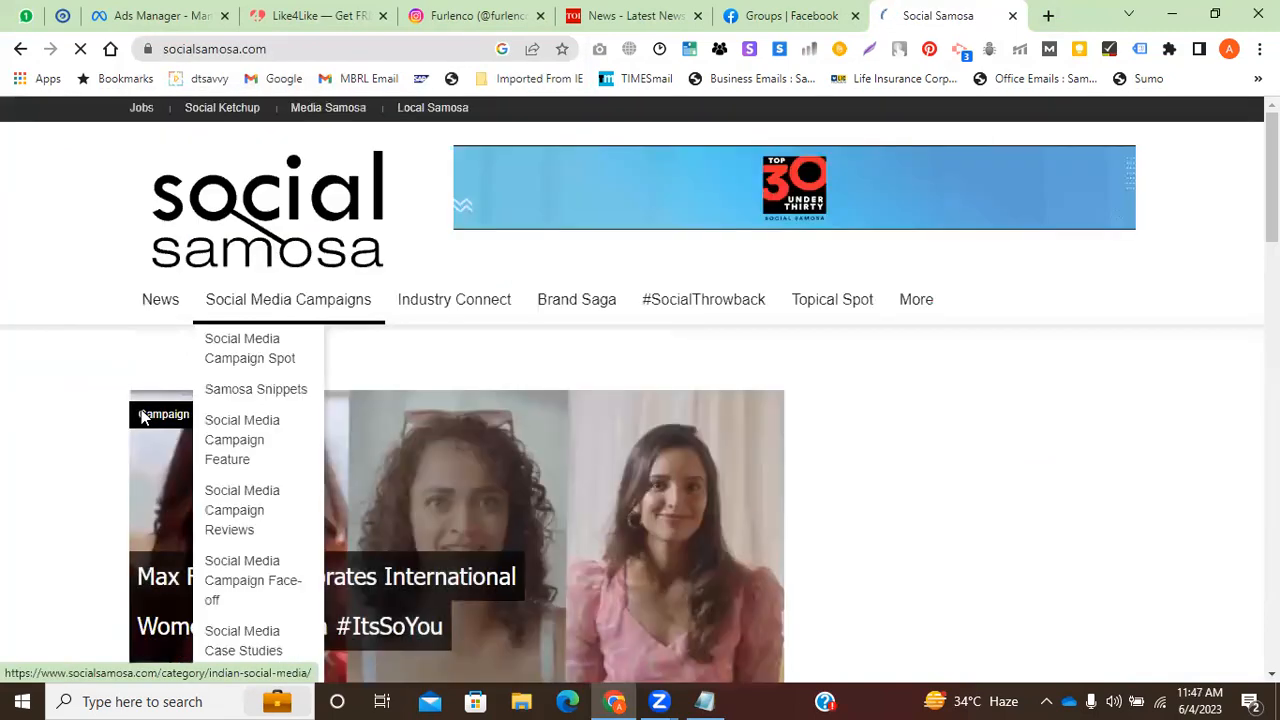
scroll(143, 414, down, 3)
scroll(147, 416, down, 3)
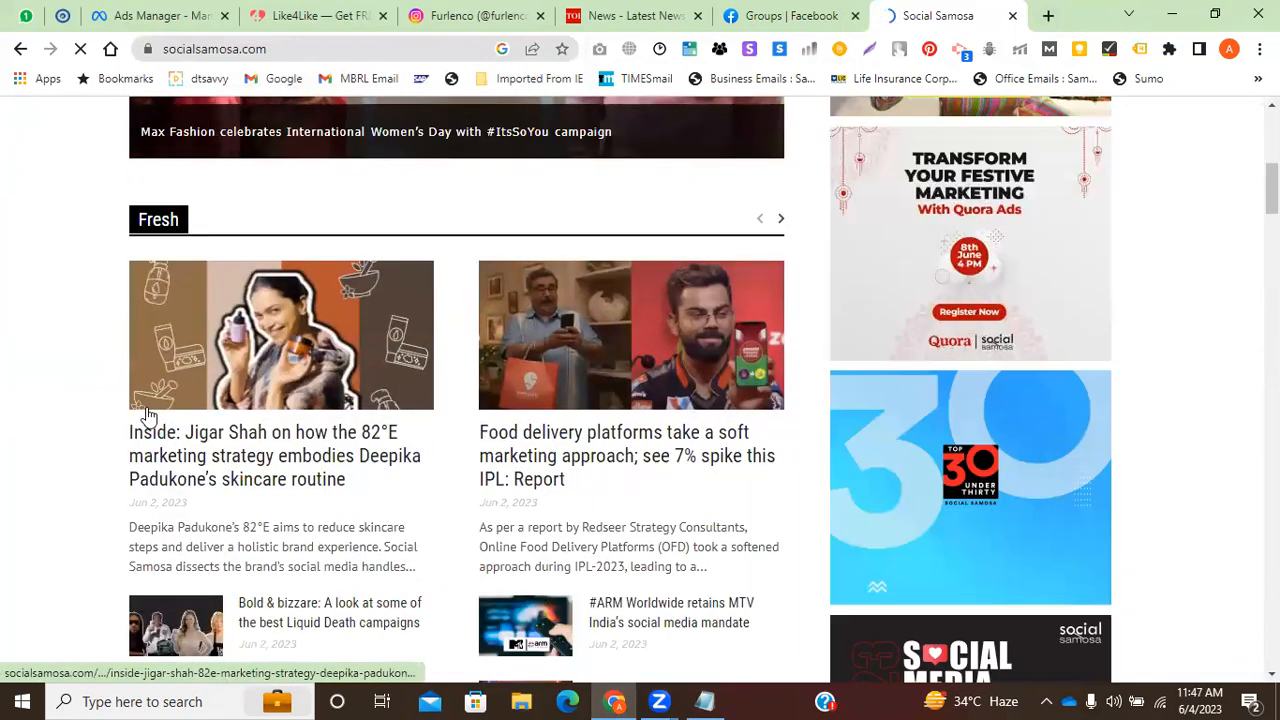
scroll(218, 372, down, 10)
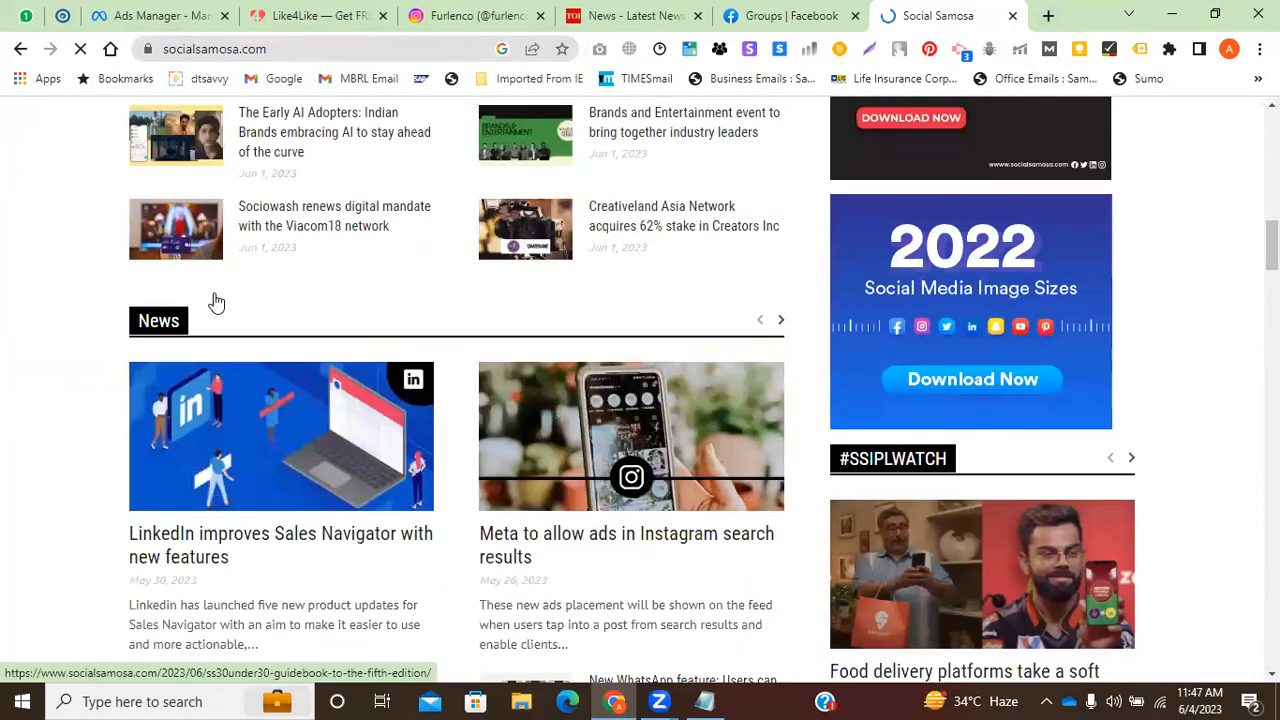
scroll(23, 531, down, 10)
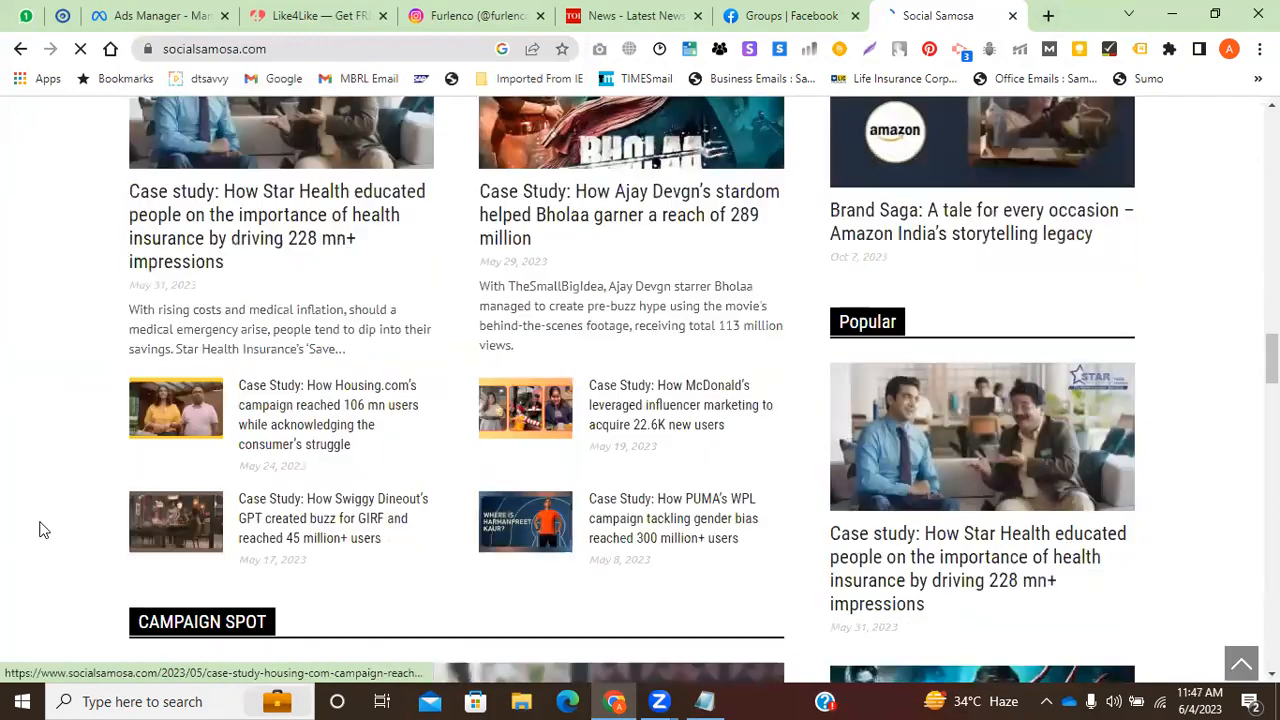
scroll(40, 526, up, 5)
scroll(44, 530, up, 15)
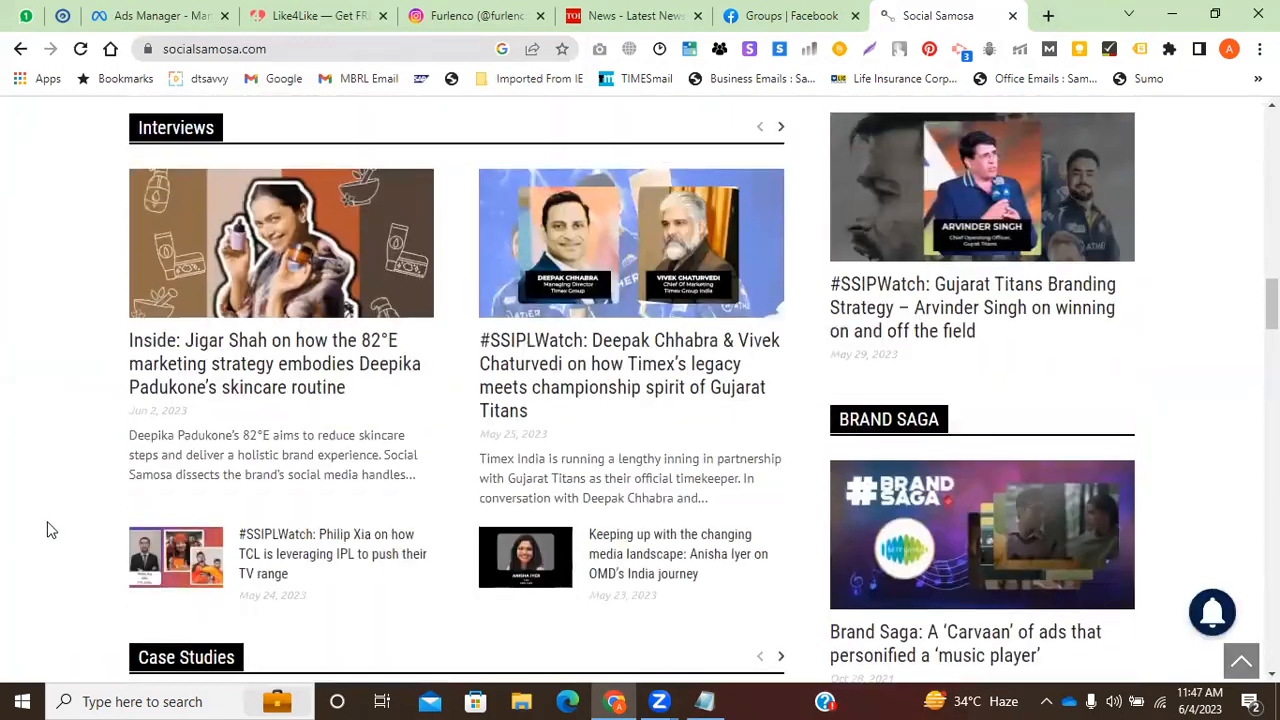
scroll(55, 530, up, 7)
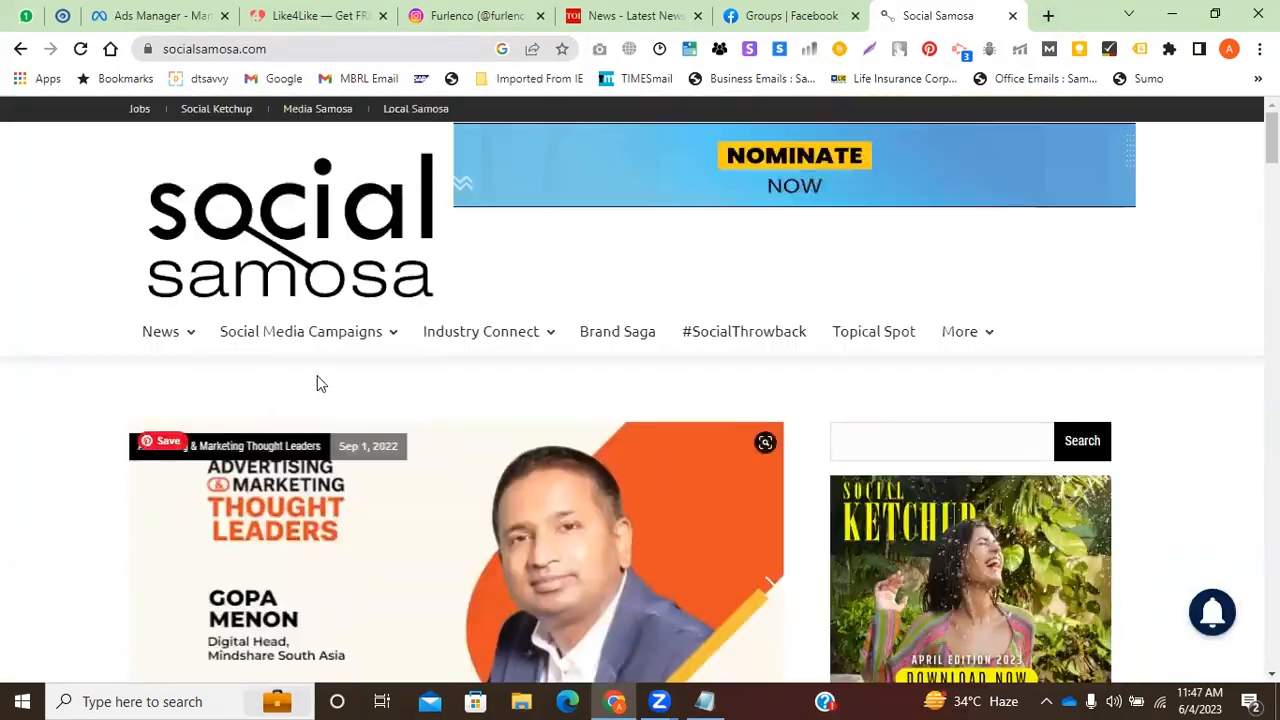
mouse_move(334, 337)
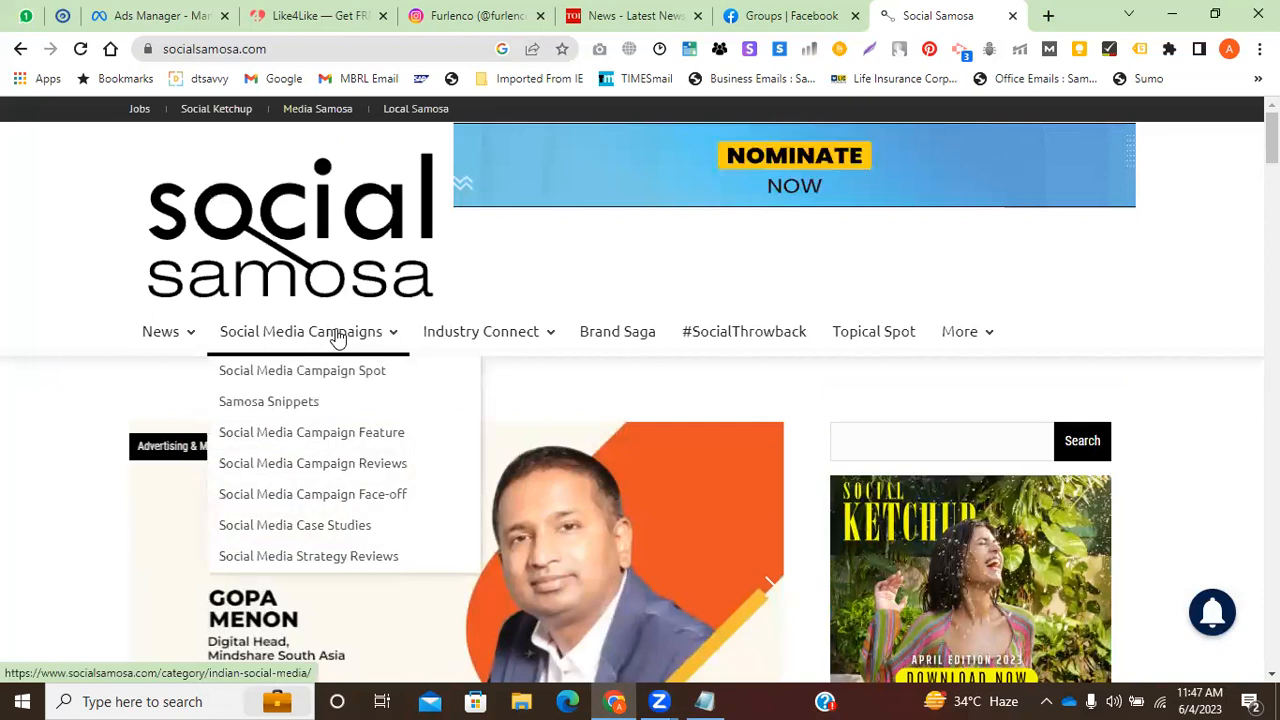
mouse_move(529, 345)
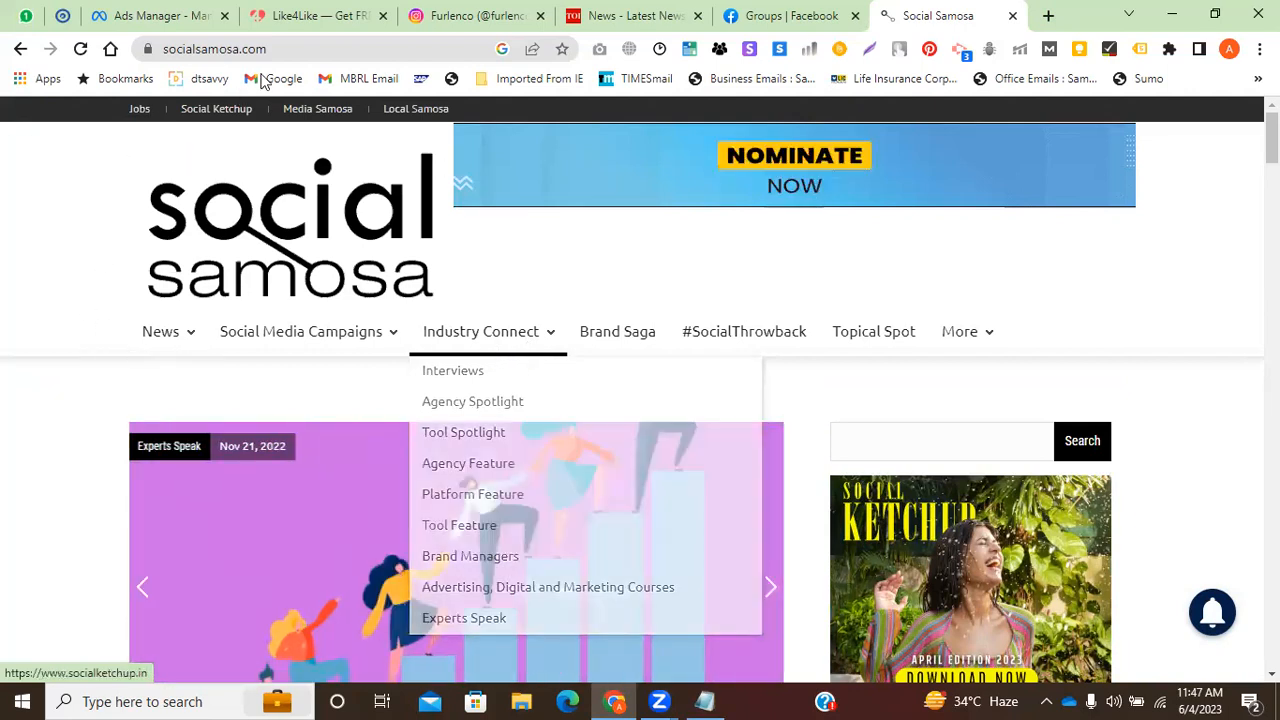
click(297, 40)
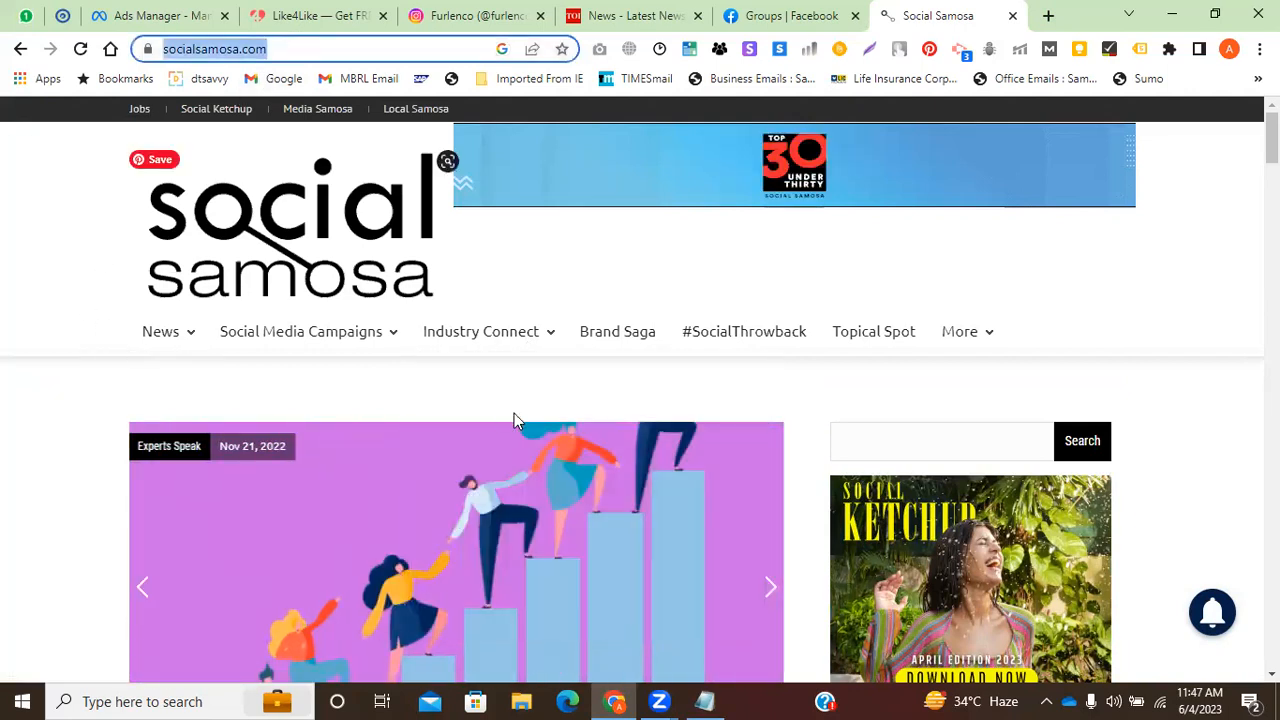
key(alt+Tab)
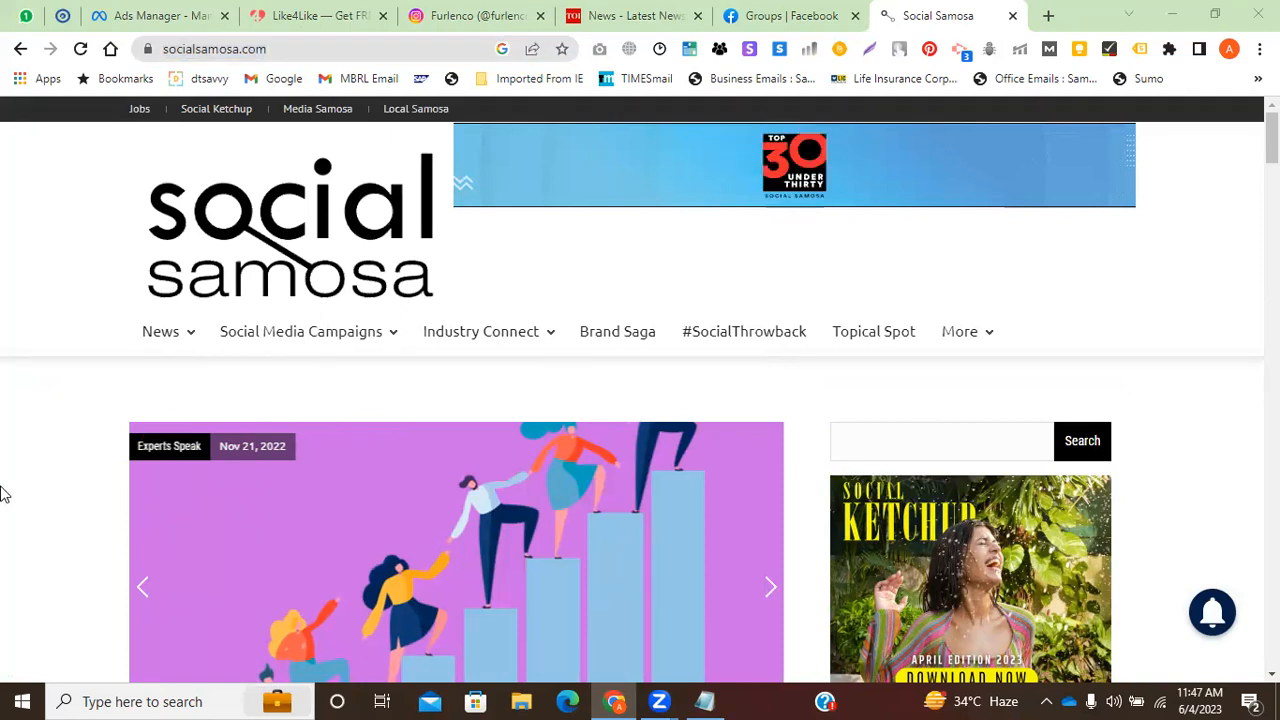
scroll(2, 486, down, 6)
scroll(2, 463, down, 2)
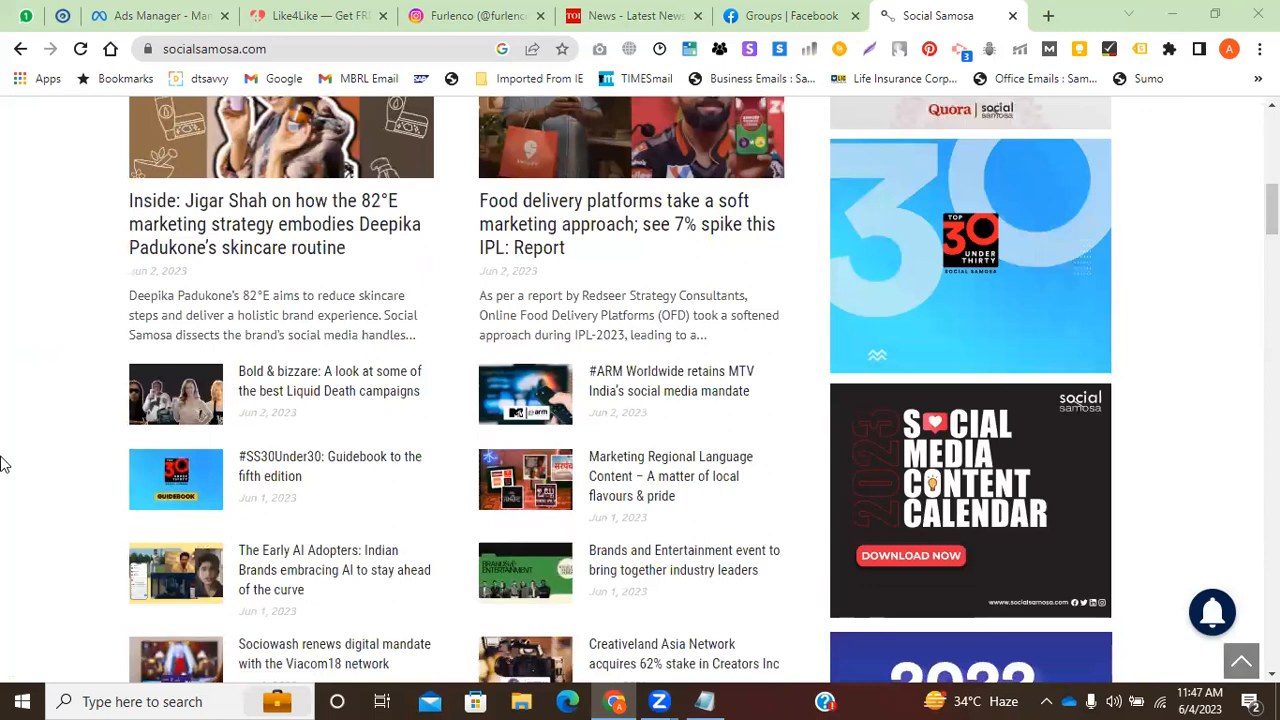
scroll(70, 396, down, 4)
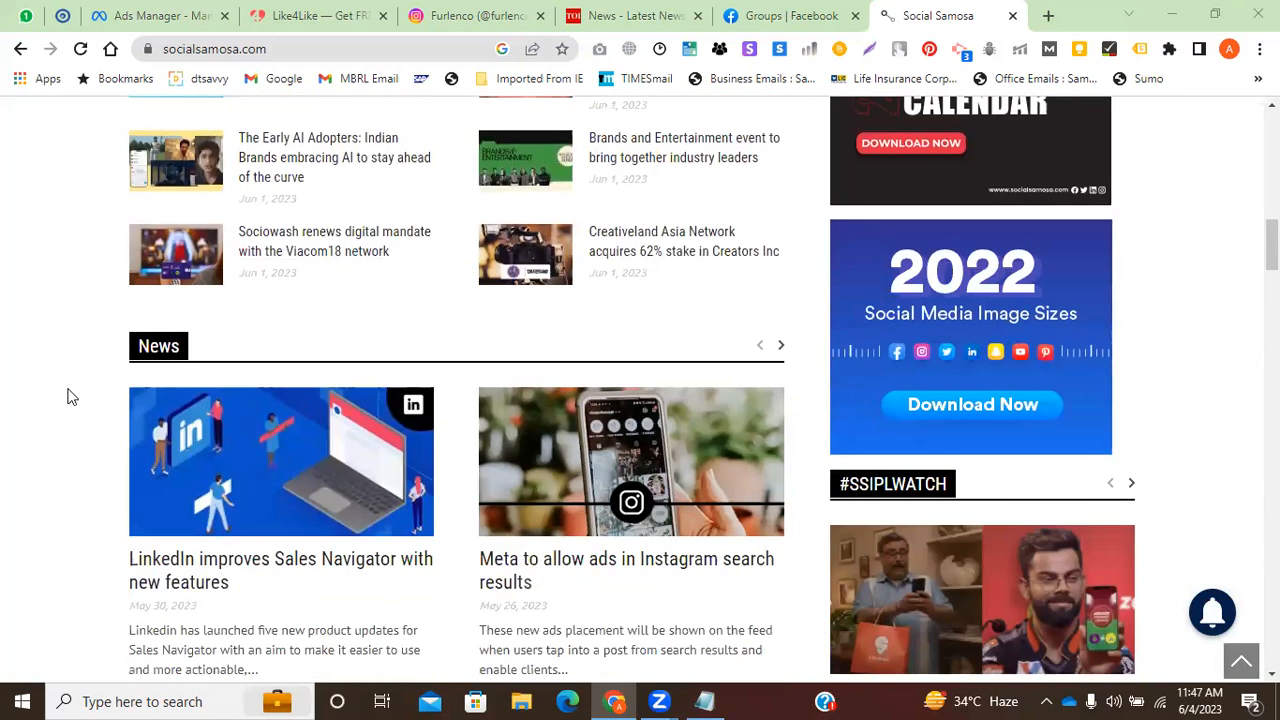
scroll(489, 467, down, 6)
scroll(489, 469, up, 7)
scroll(486, 478, up, 10)
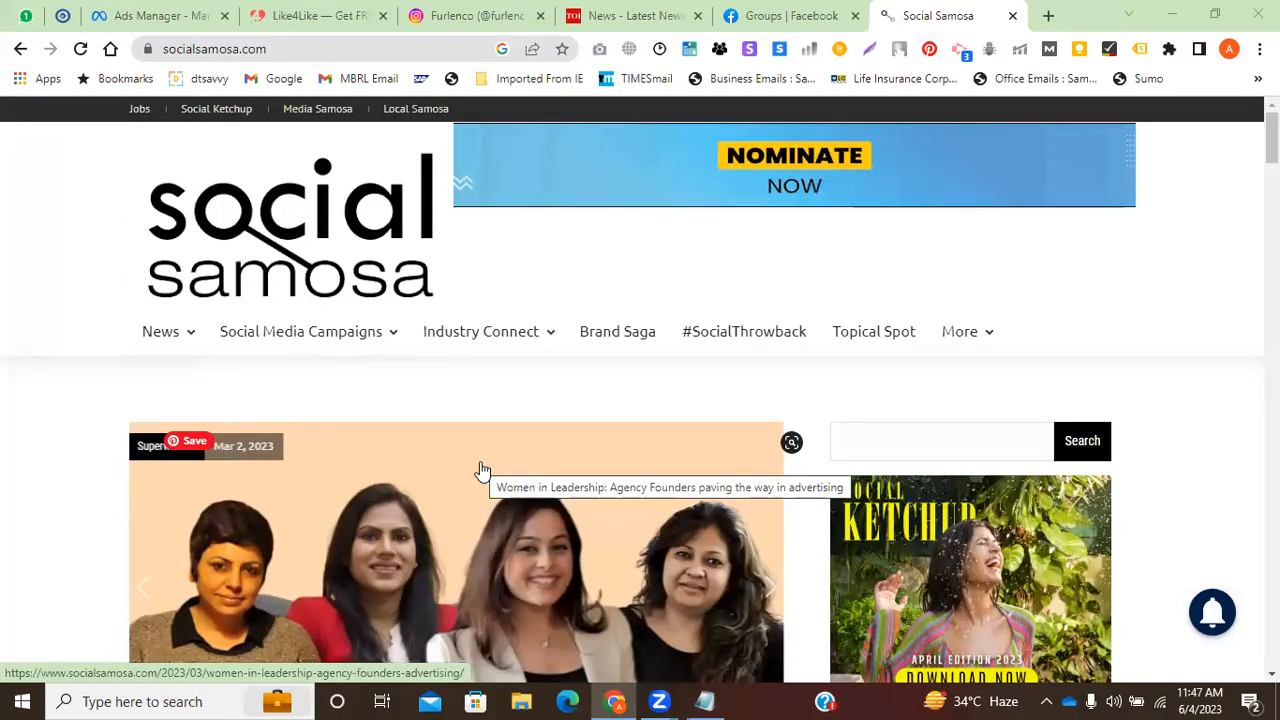
Scroll to the Fresh news cards, highlighting the Jun 2, 2023 article date.
scroll(471, 477, down, 4)
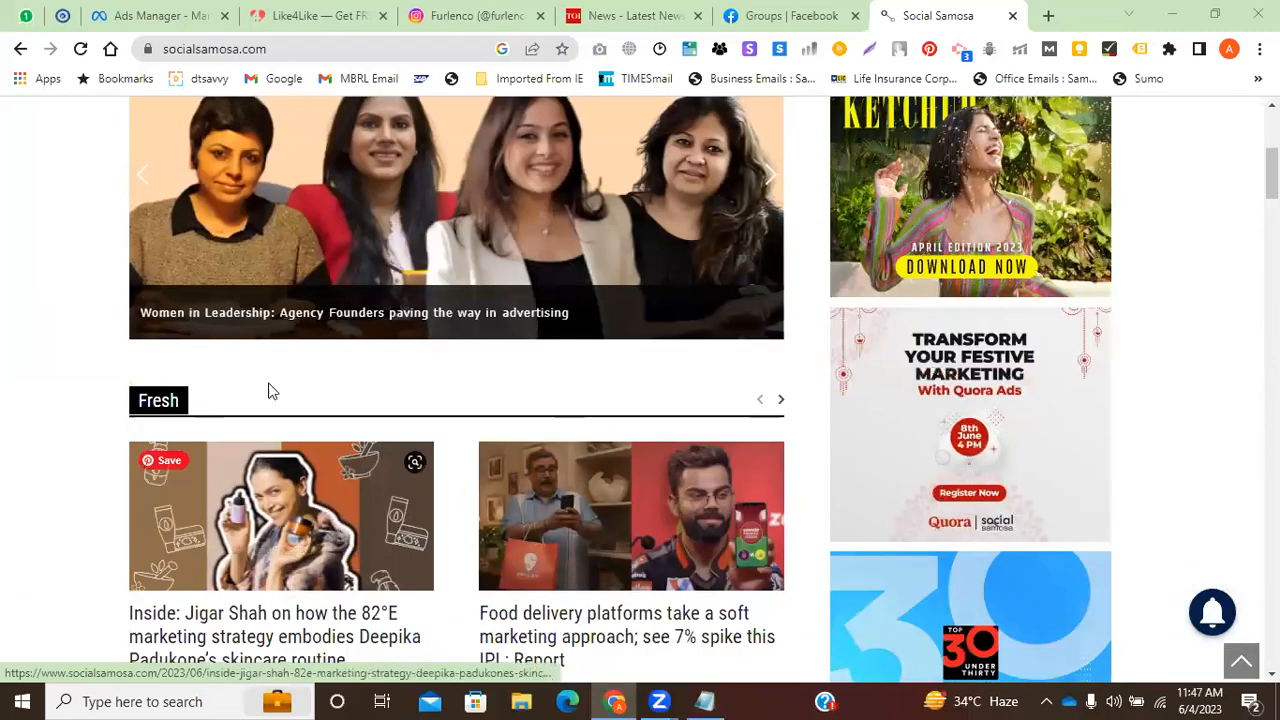
scroll(270, 400, up, 4)
scroll(286, 460, down, 4)
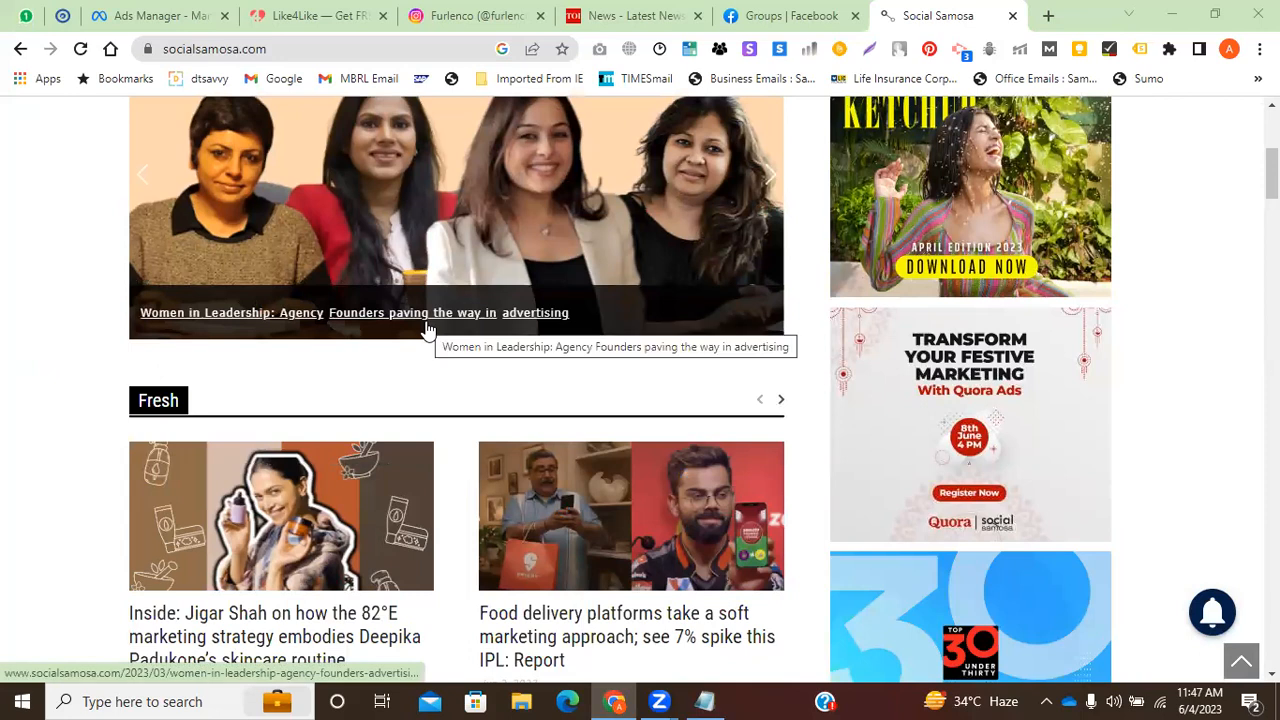
scroll(429, 408, down, 4)
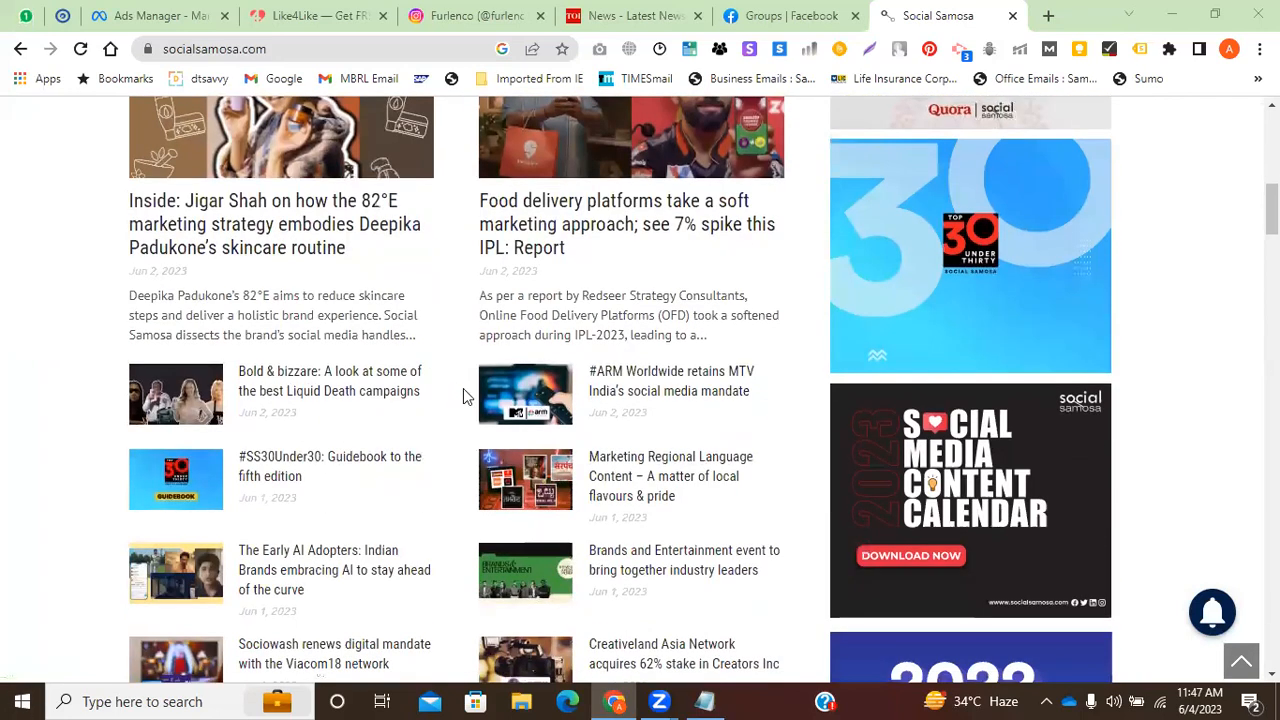
scroll(480, 405, up, 2)
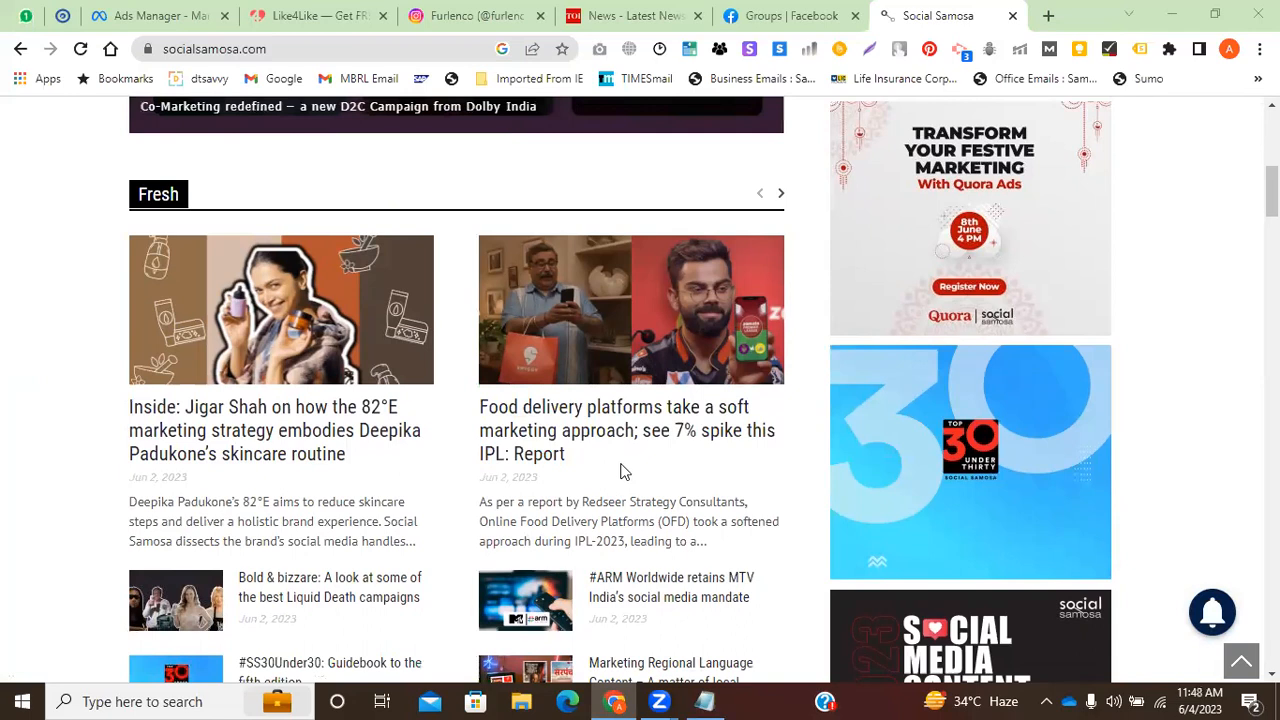
drag(541, 480, 504, 457)
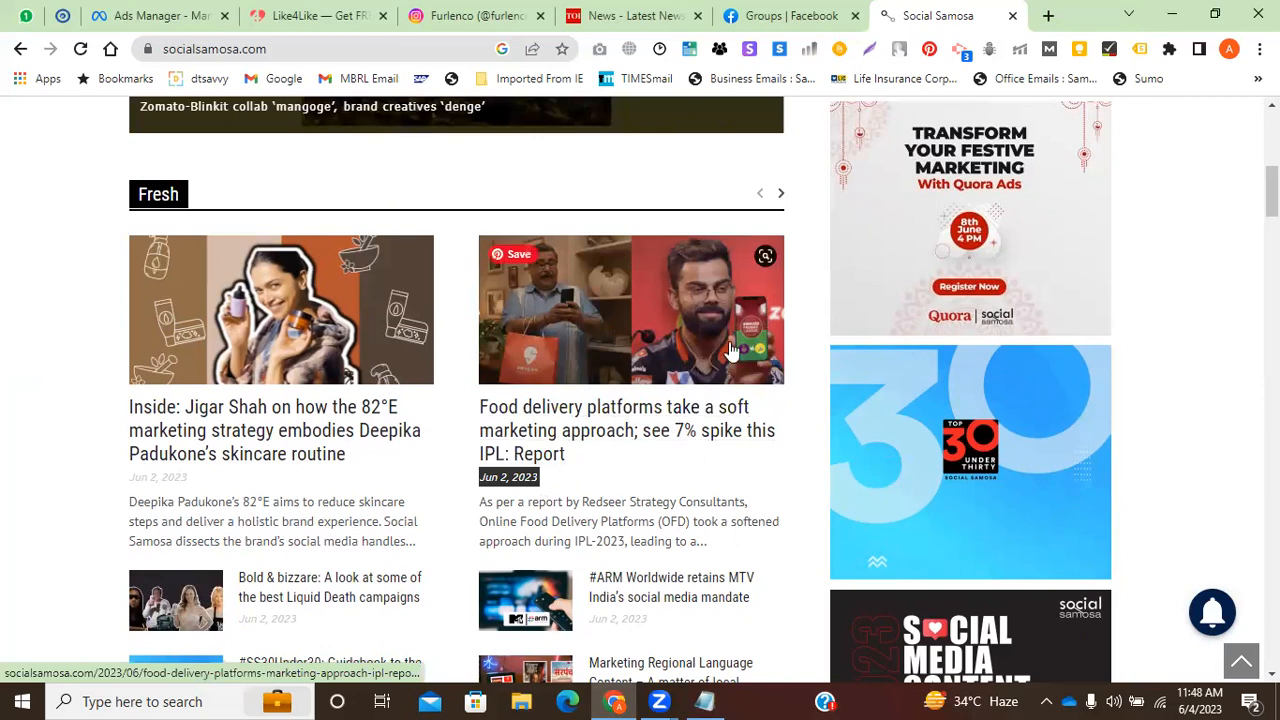
scroll(628, 485, down, 2)
scroll(628, 485, down, 2)
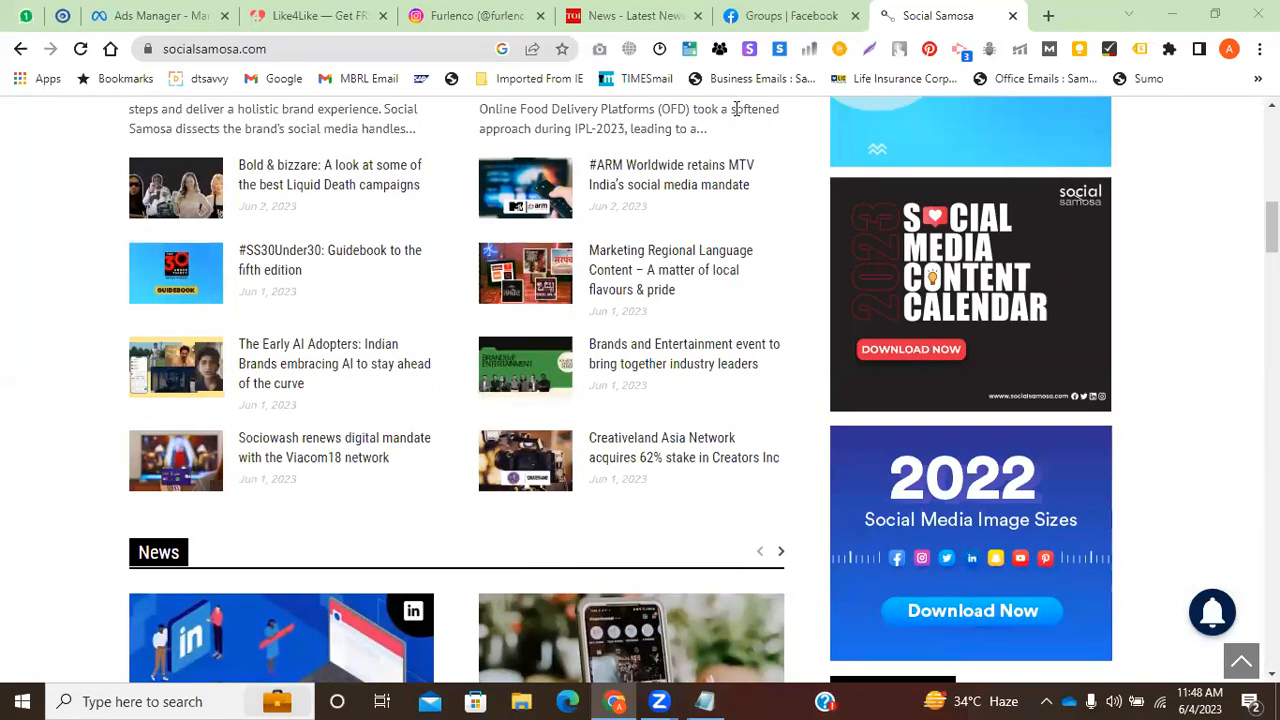
scroll(476, 347, down, 1)
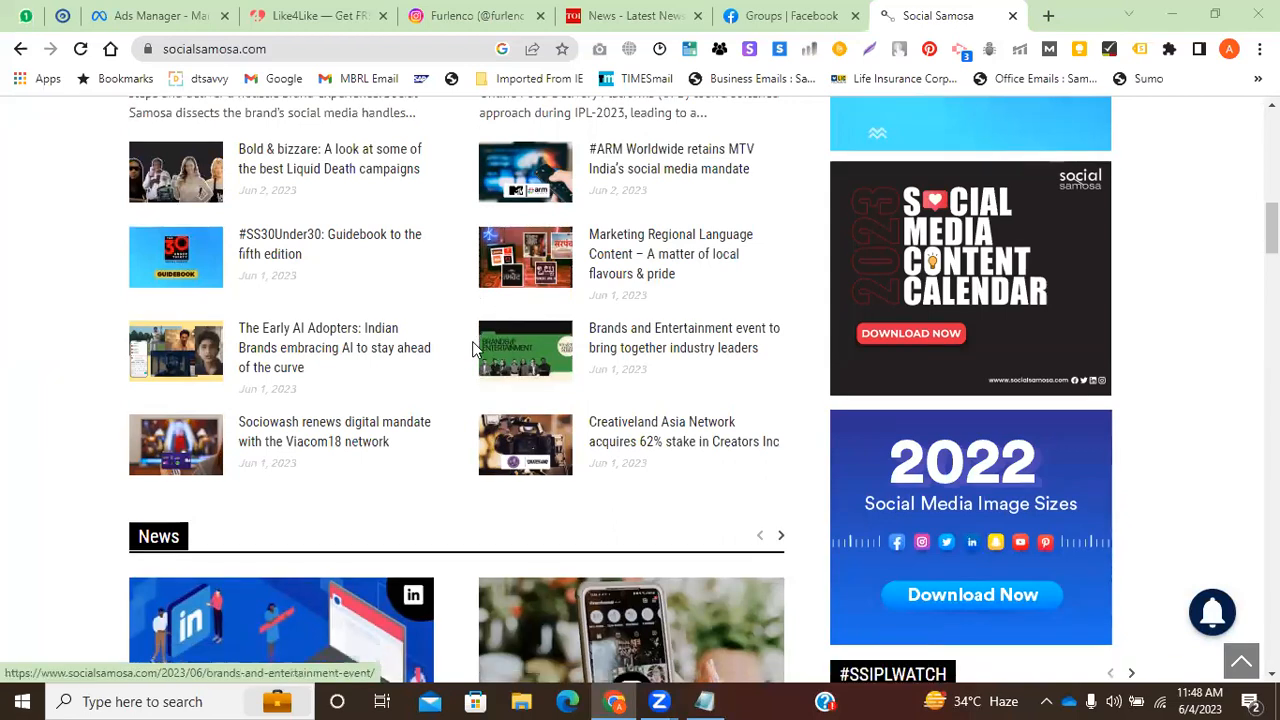
scroll(476, 347, down, 5)
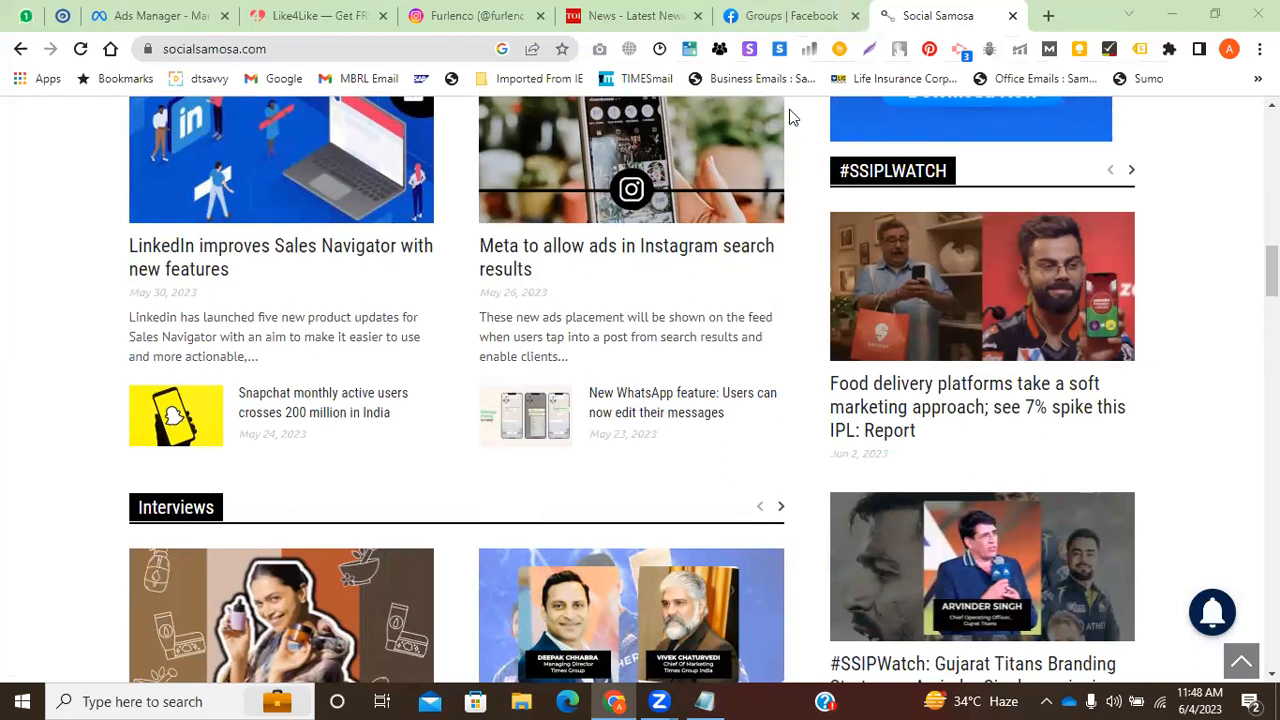
Open the LinkedIn home feed in a new tab.
click(1048, 18)
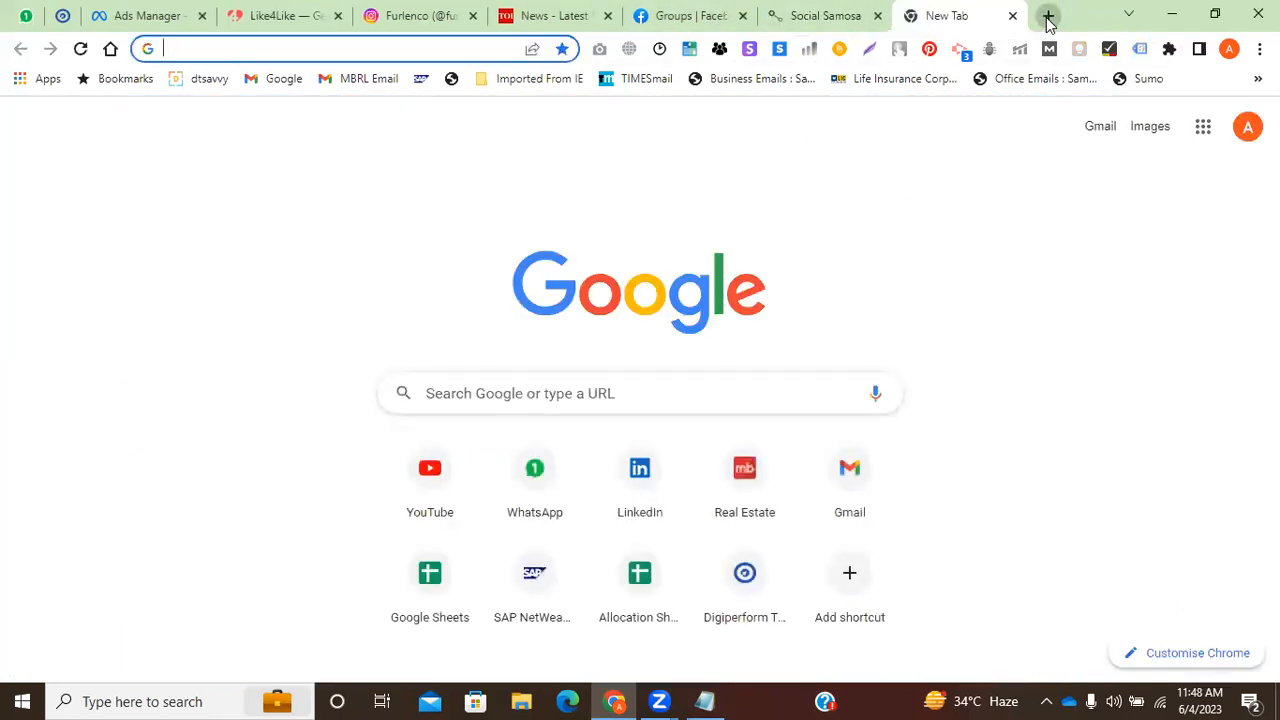
text(lin)
key(Return)
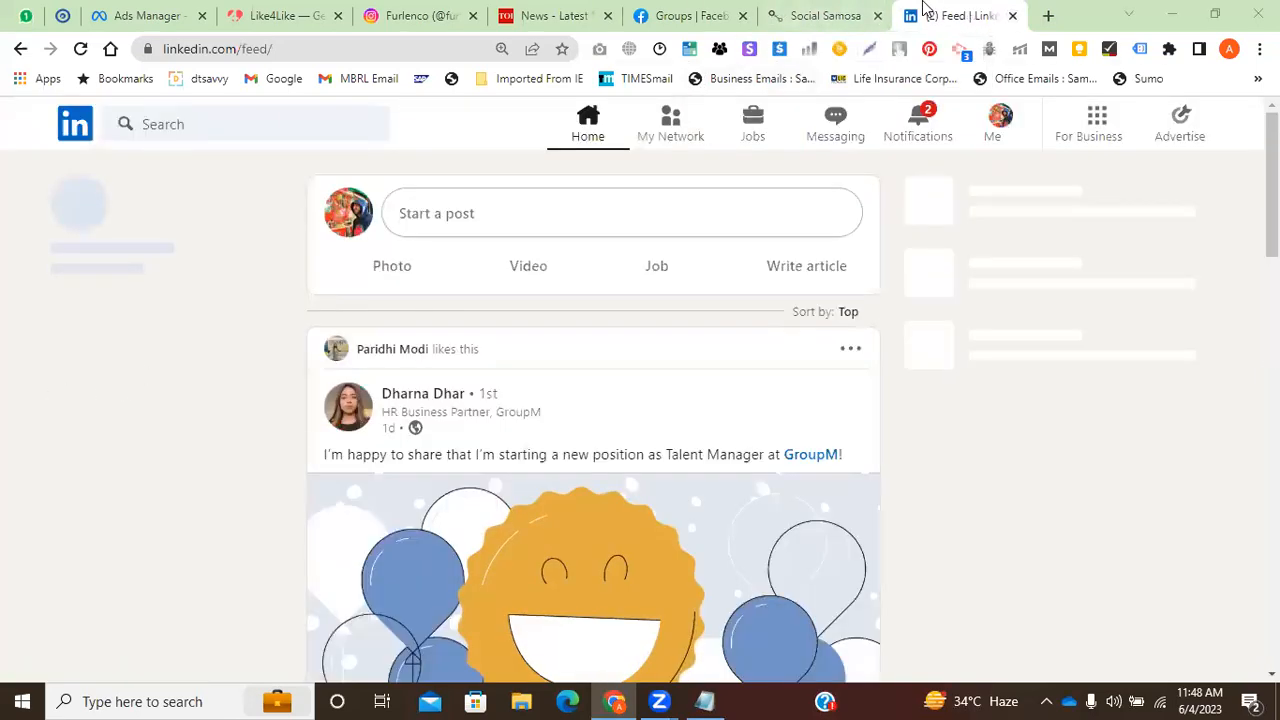
Copy 'socialsamosa' from the Social Samosa address and paste it into LinkedIn search.
key(ctrl+shift+Tab)
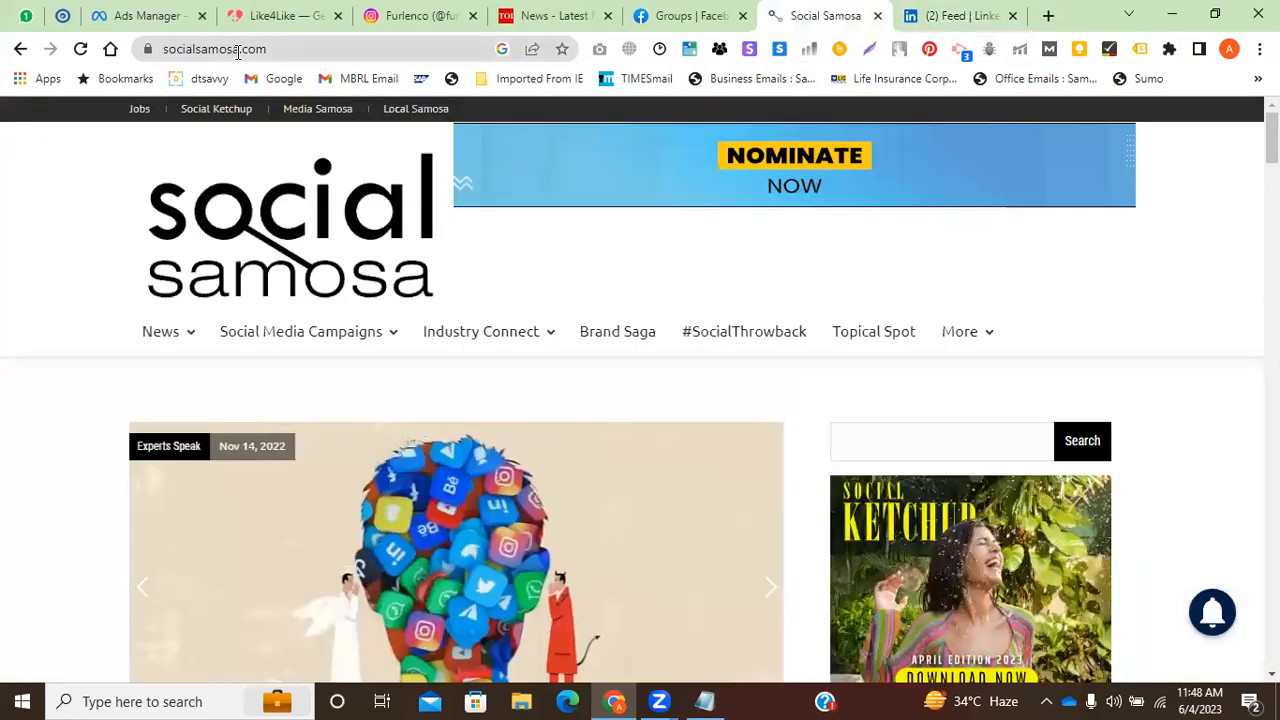
double_click(237, 53)
key(ctrl+c)
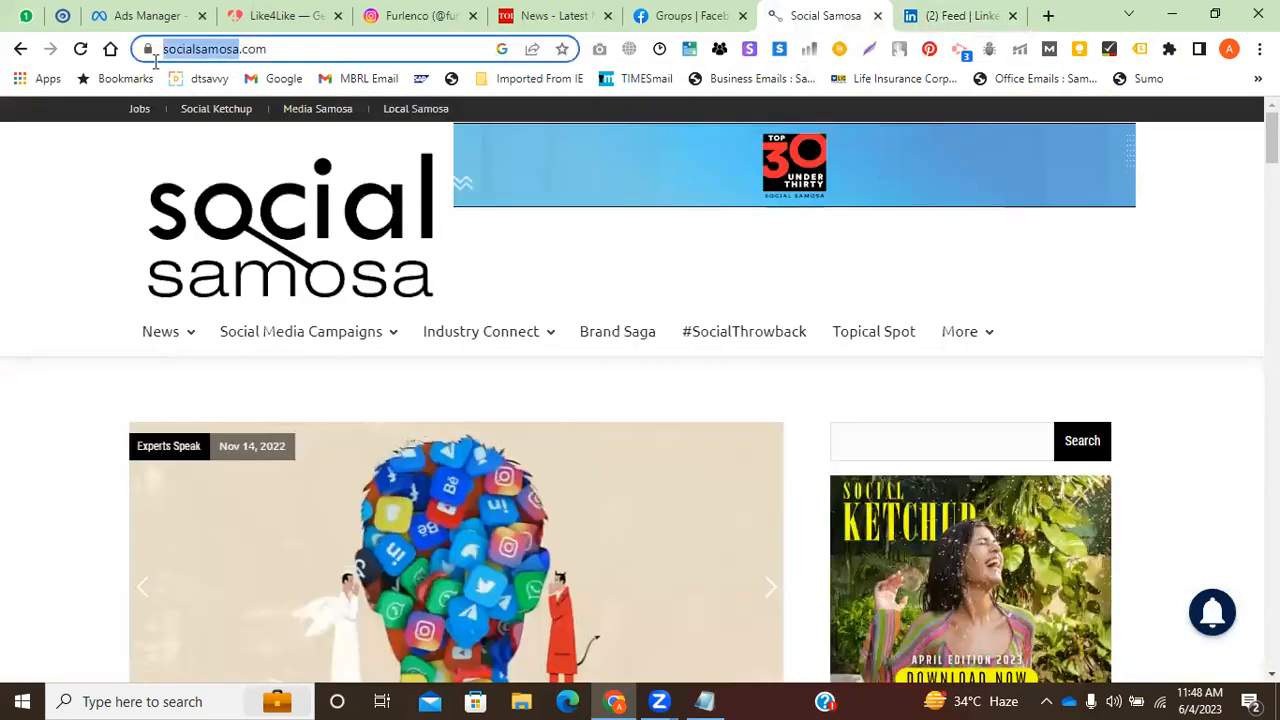
click(742, 5)
click(989, 6)
click(220, 117)
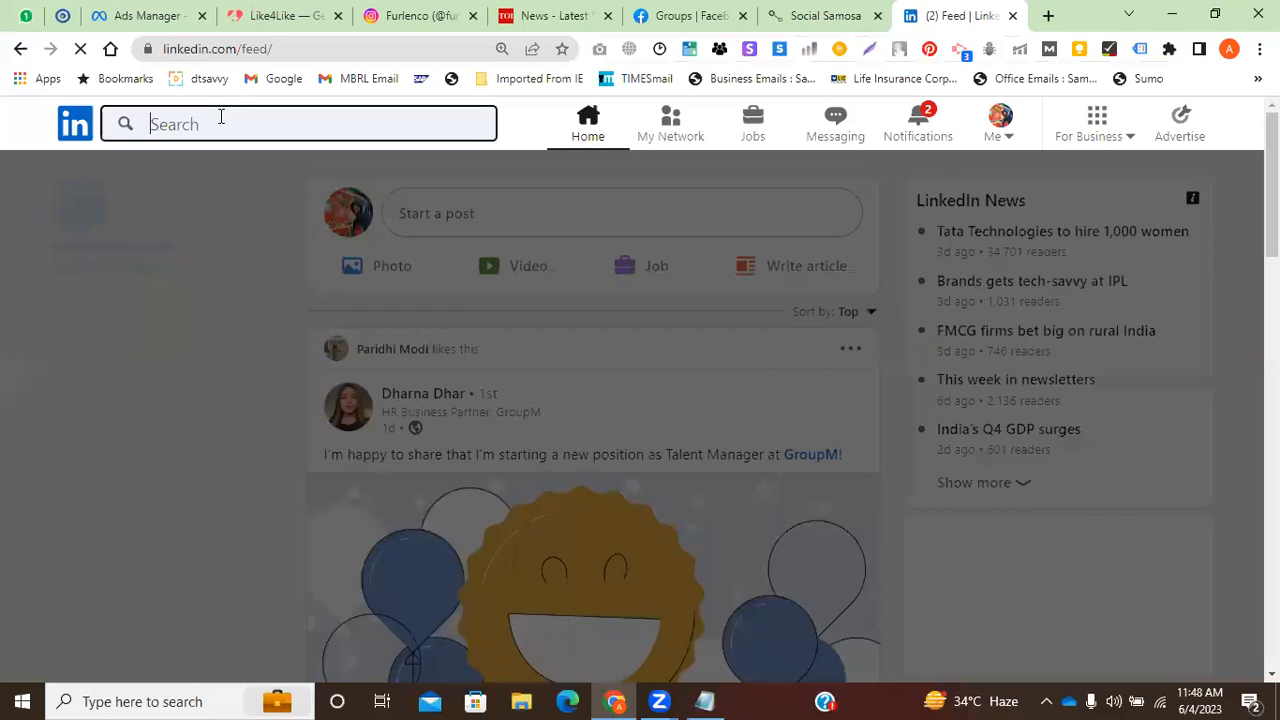
key(ctrl+v)
Fix the LinkedIn search to 'social samosa', run it, and open the Social Samosa company result.
click(195, 125)
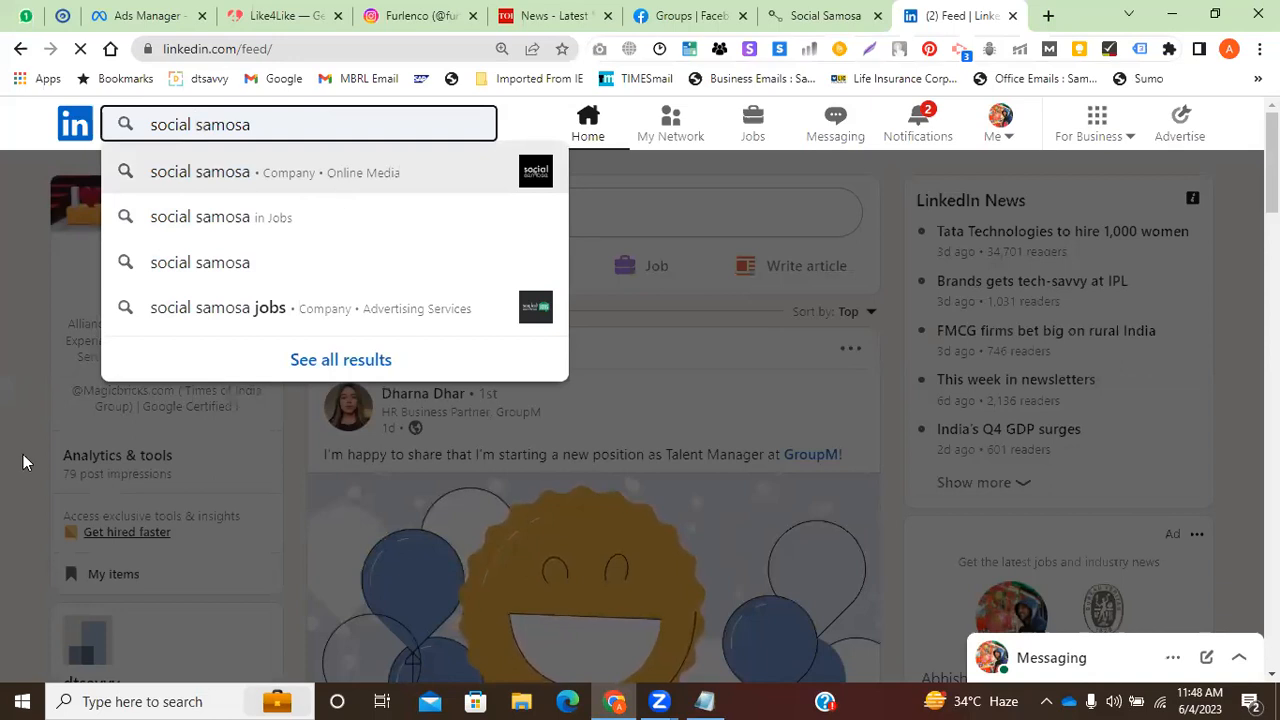
key(Return)
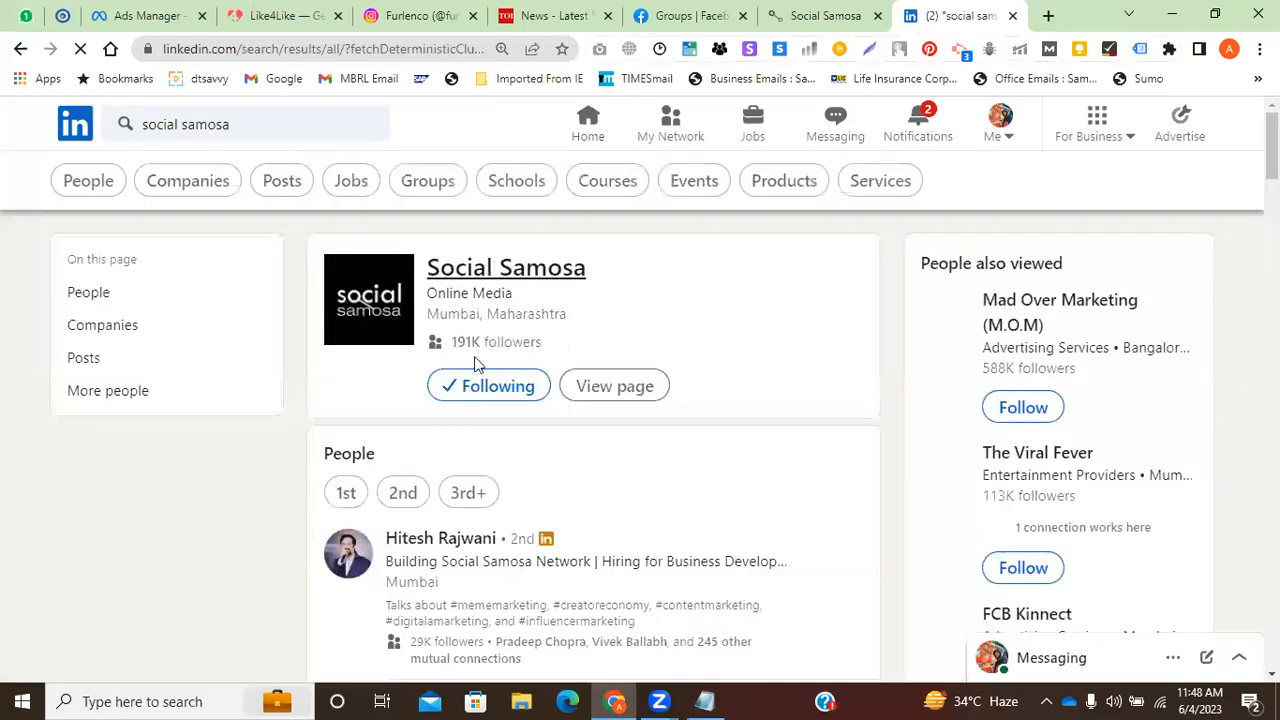
click(418, 343)
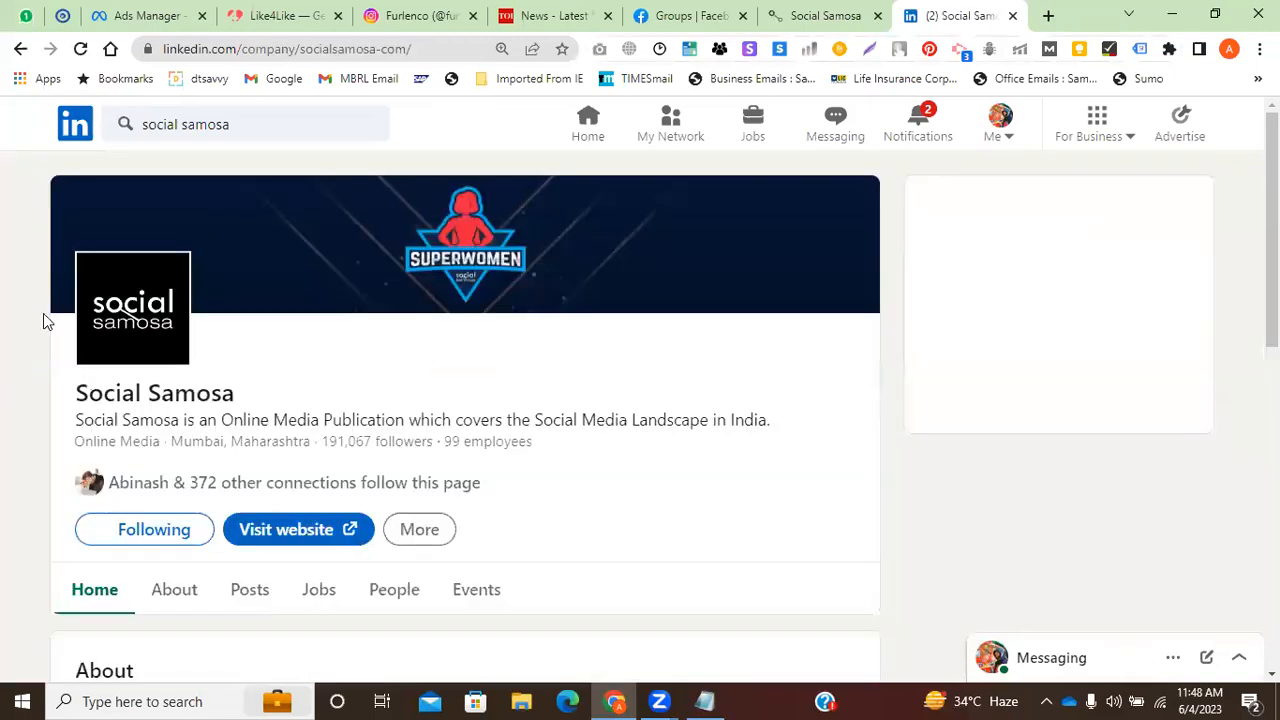
scroll(45, 310, down, 4)
scroll(72, 413, down, 2)
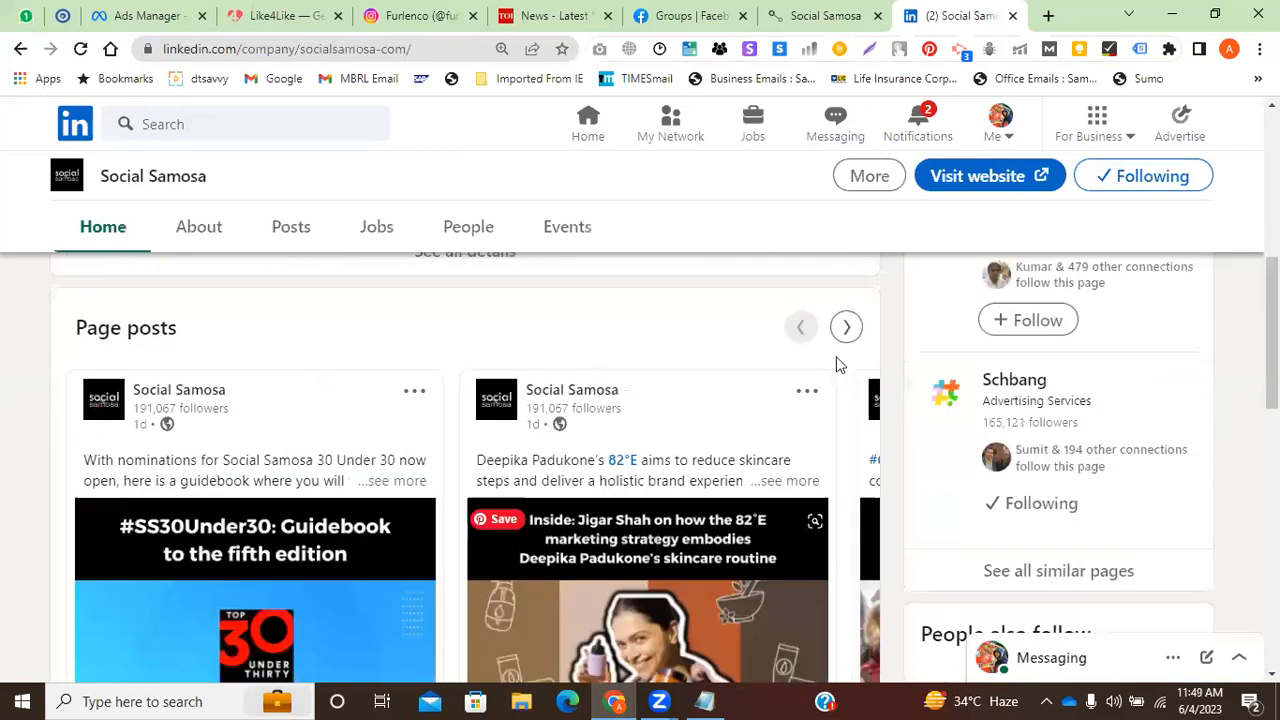
click(846, 329)
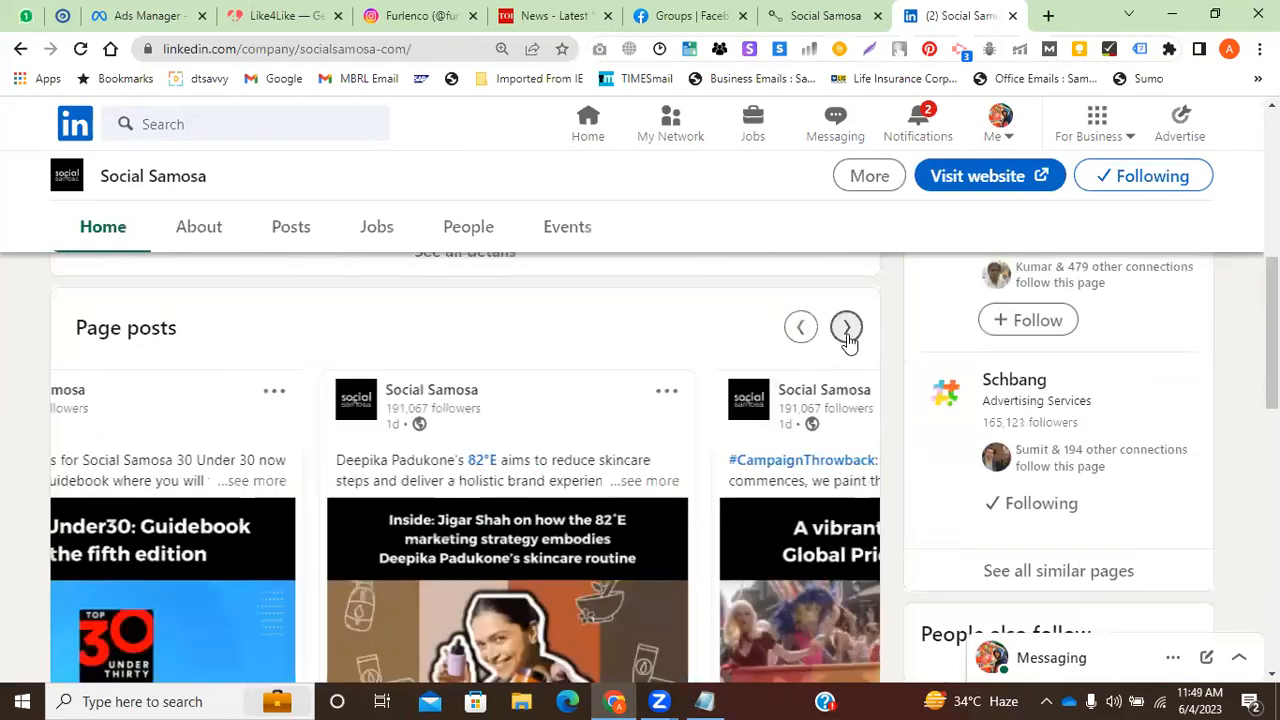
scroll(371, 486, down, 3)
scroll(380, 474, down, 2)
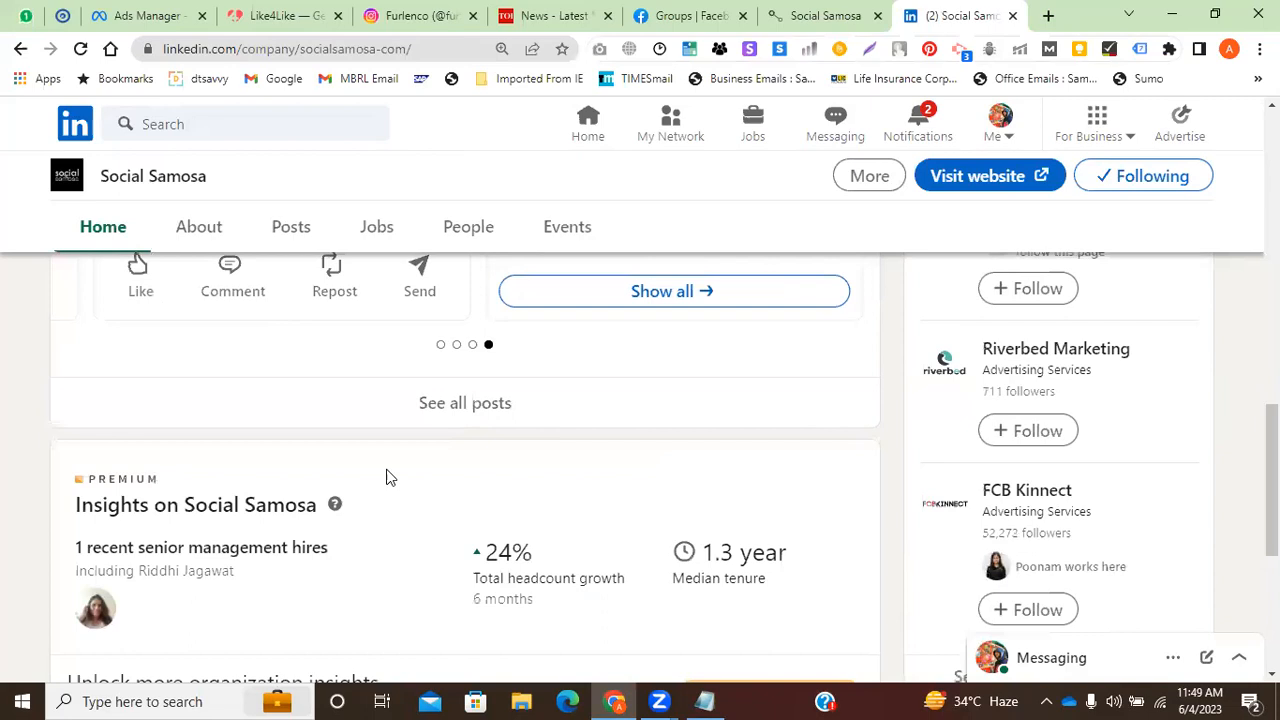
scroll(400, 460, up, 4)
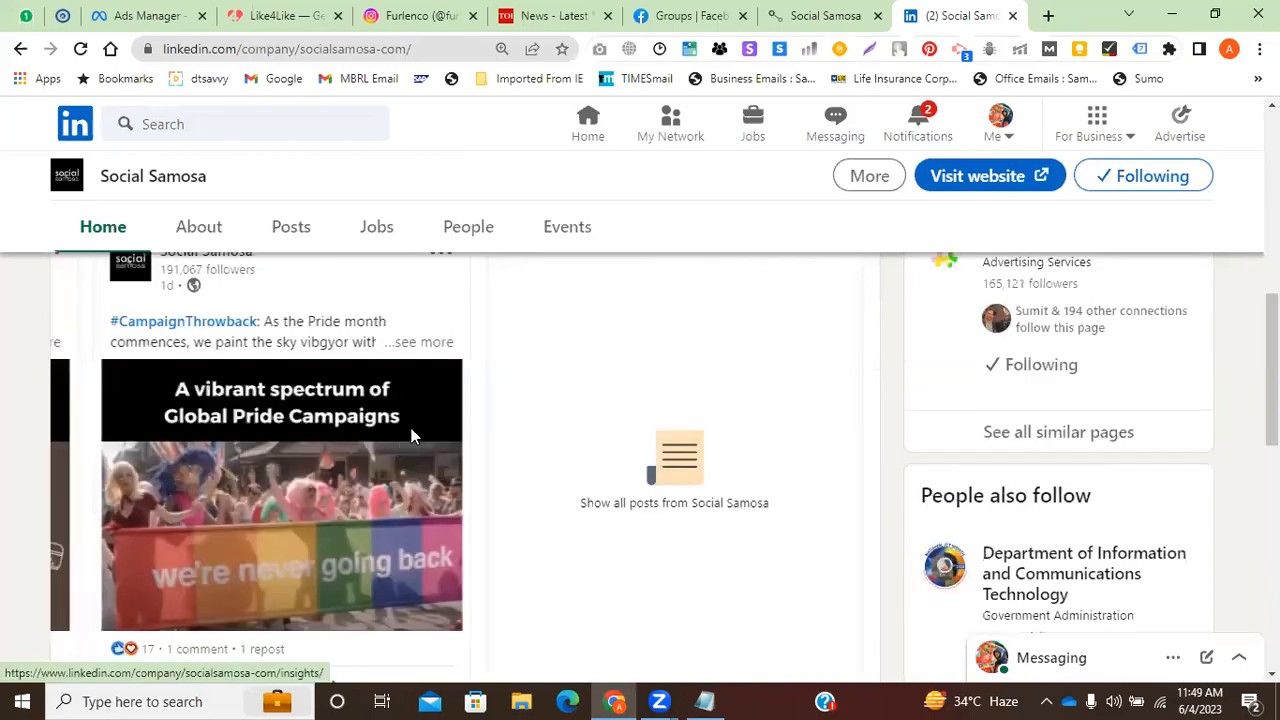
scroll(414, 434, down, 2)
scroll(424, 418, down, 2)
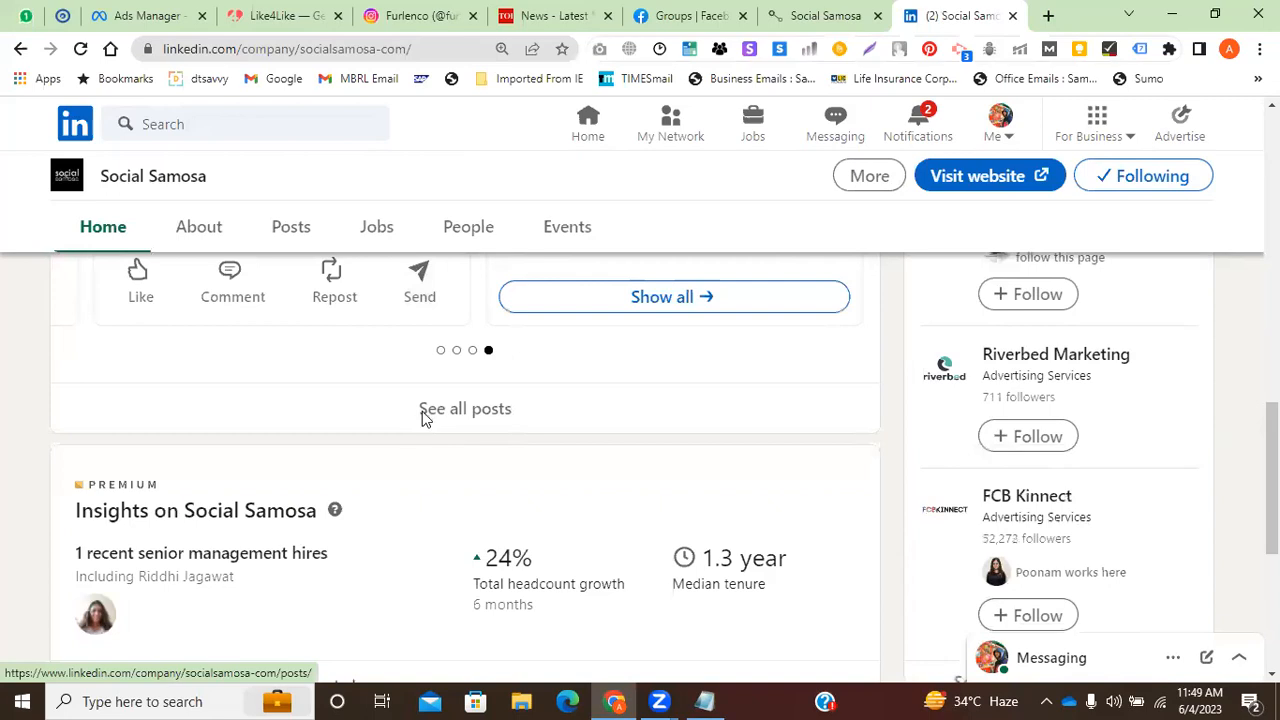
scroll(424, 415, up, 8)
scroll(423, 410, up, 3)
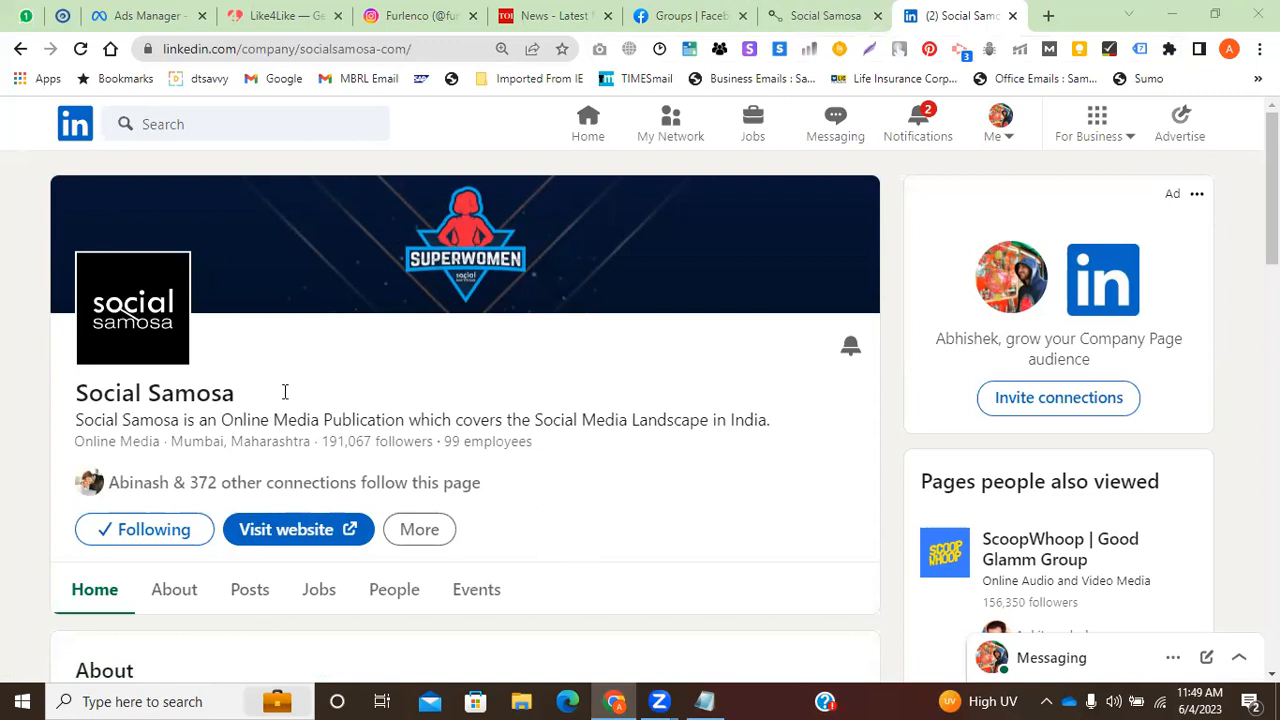
scroll(360, 400, down, 2)
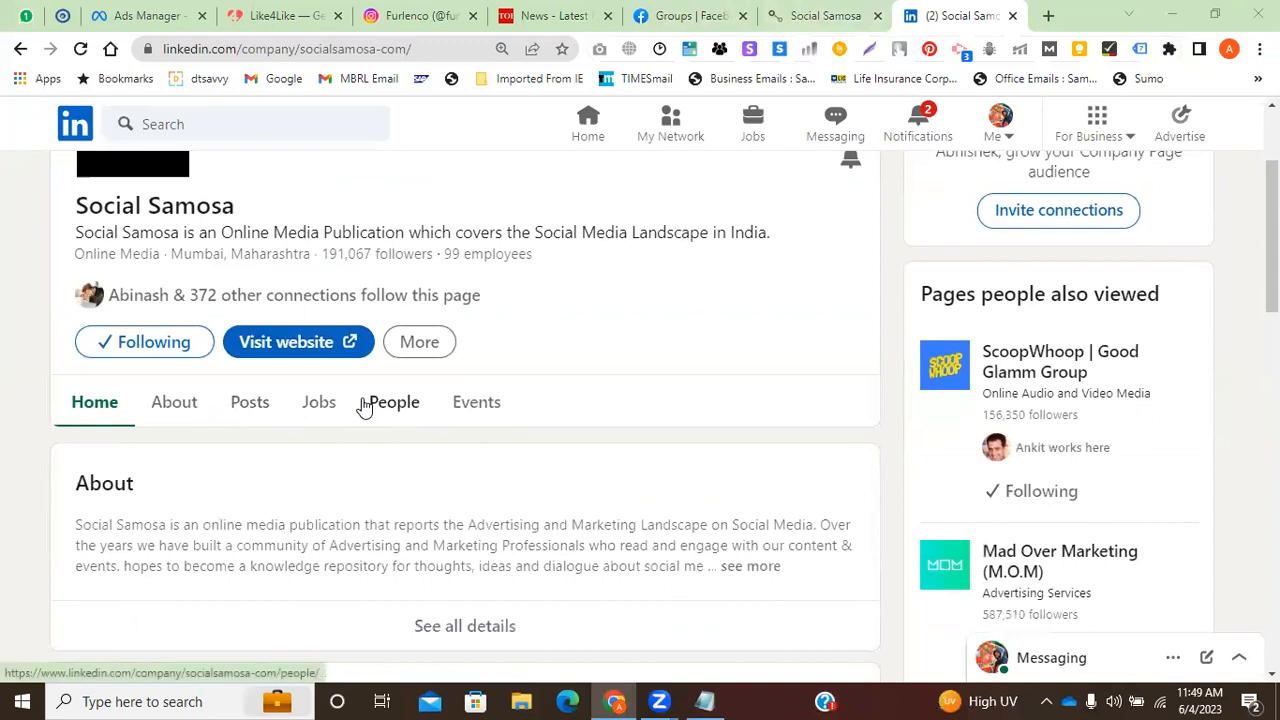
scroll(385, 408, up, 2)
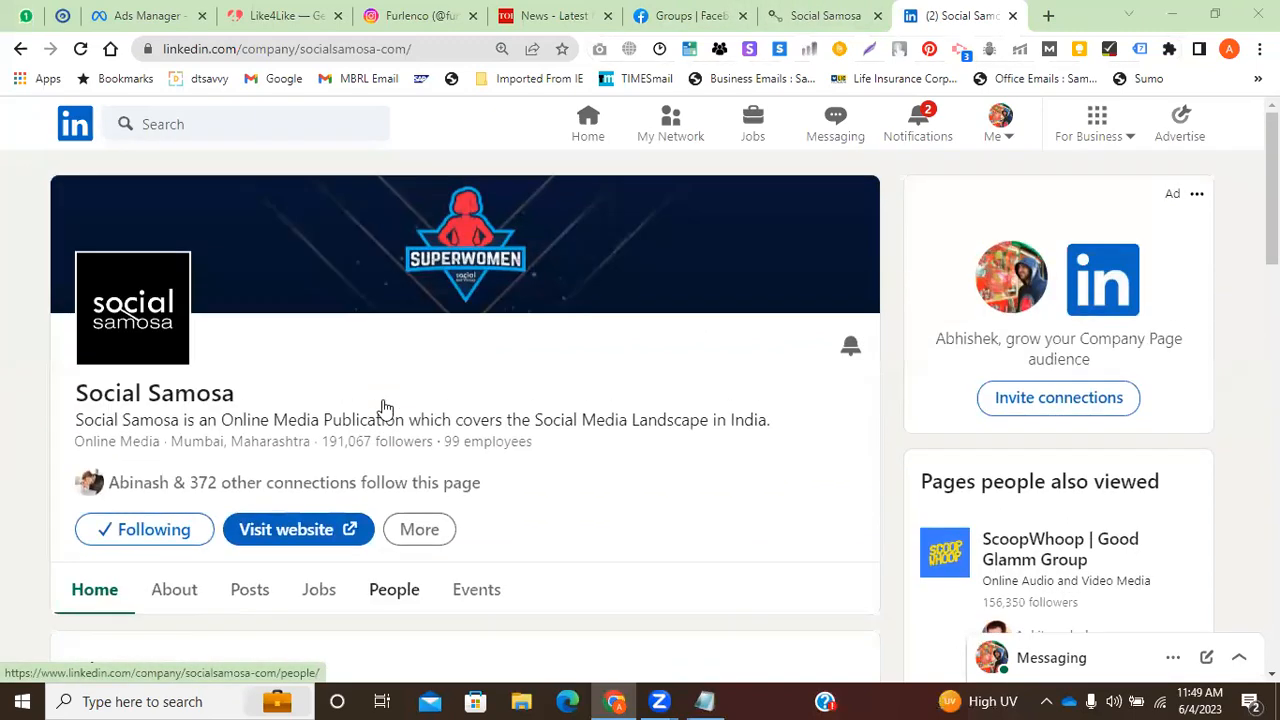
Start youtube.com in a new browser tab, then close that tab.
click(1048, 15)
text(you)
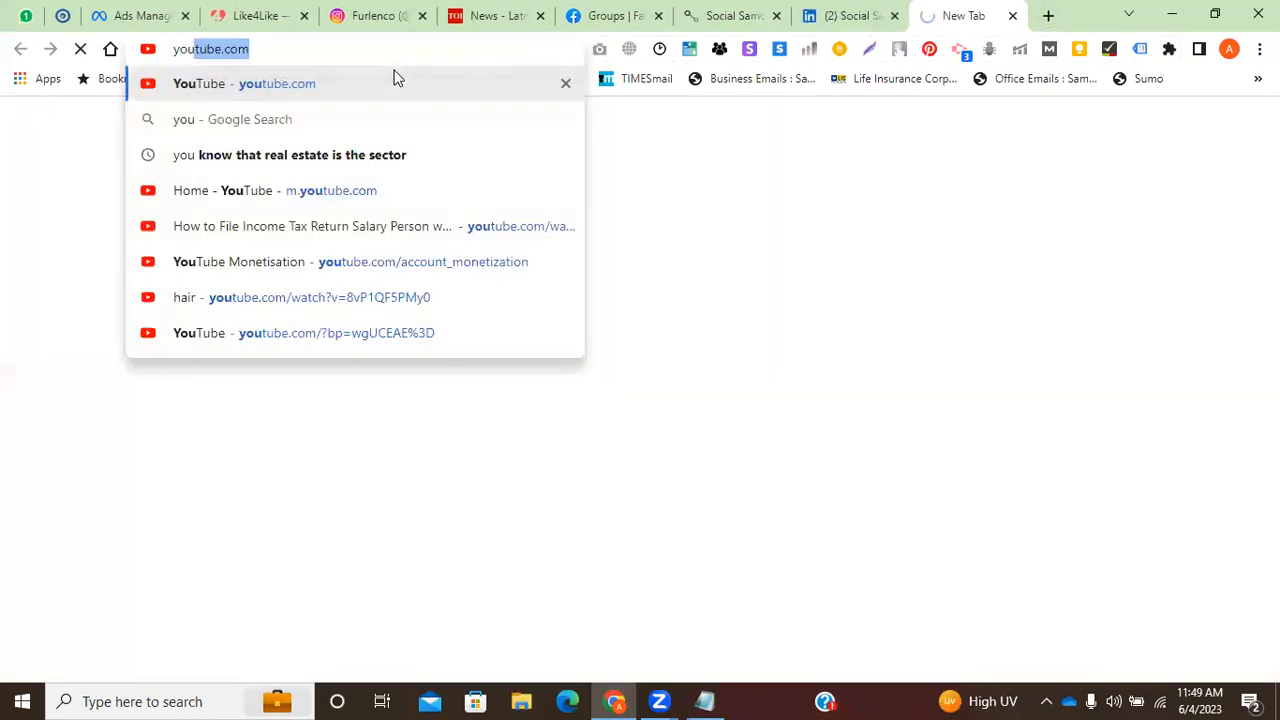
key(Return)
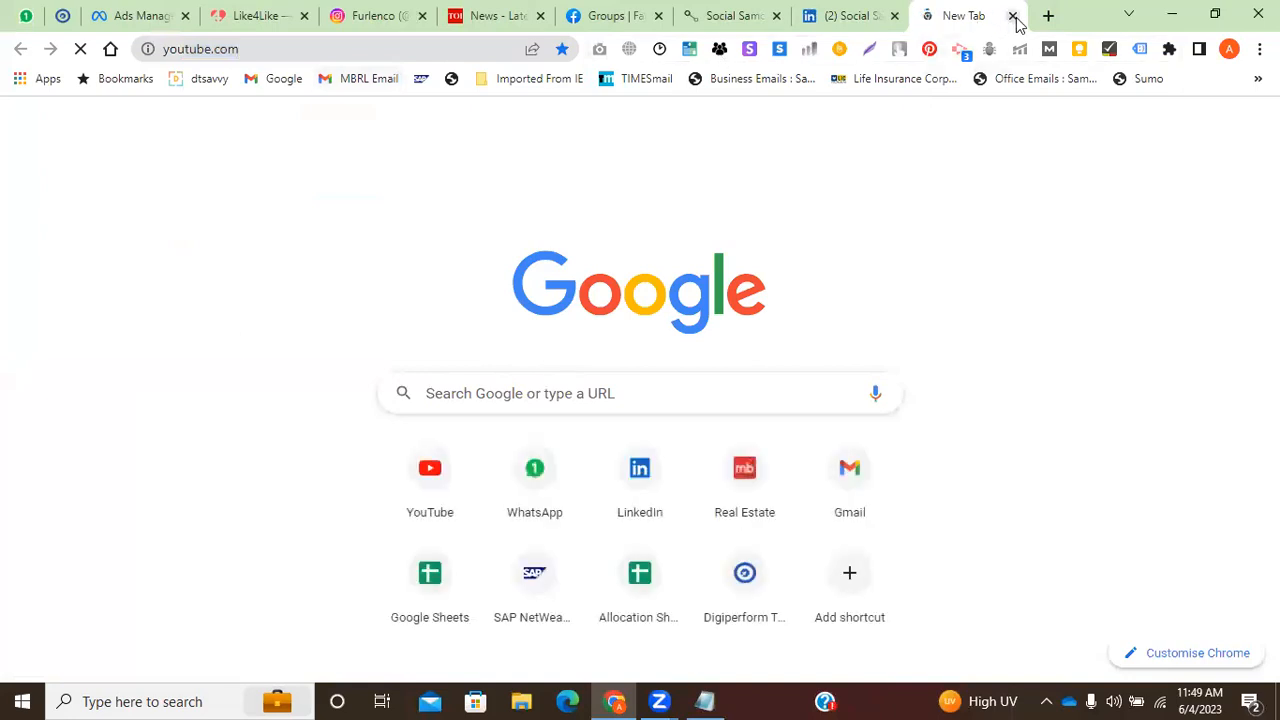
click(1013, 16)
Open linkedin.com in another new tab from the 'lin' address suggestions.
click(1048, 15)
text(lin)
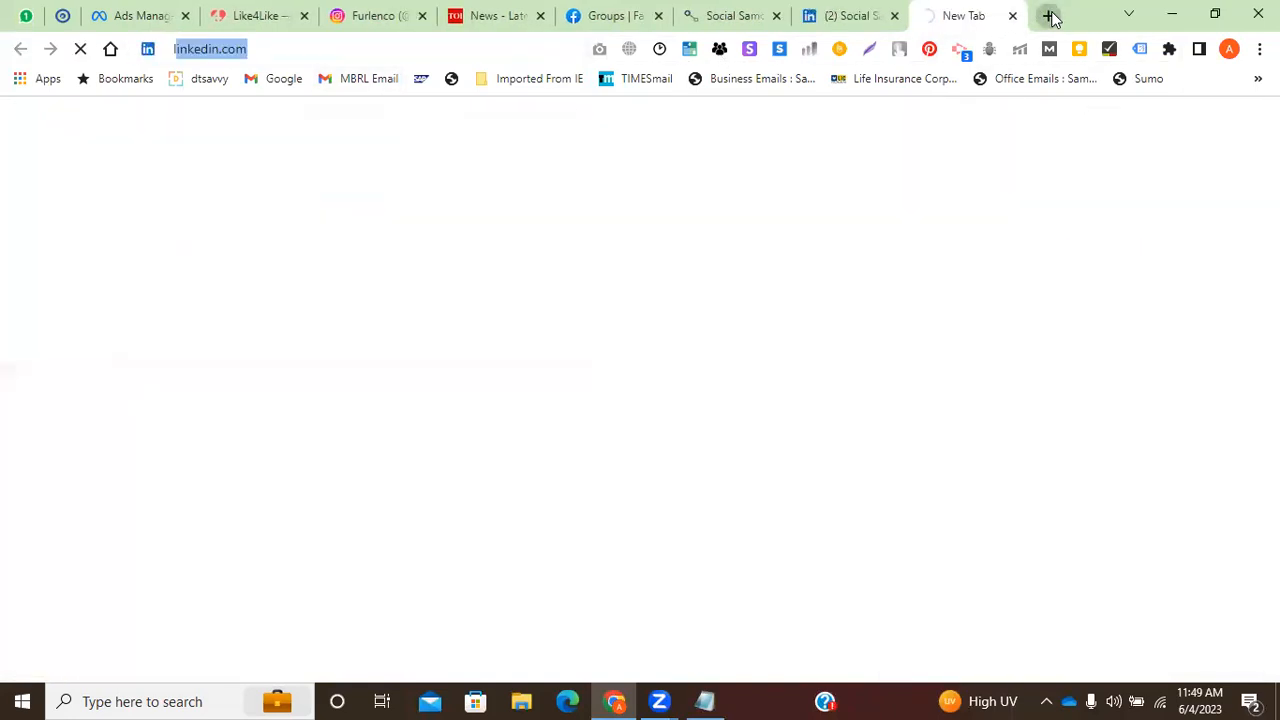
key(BackSpace)
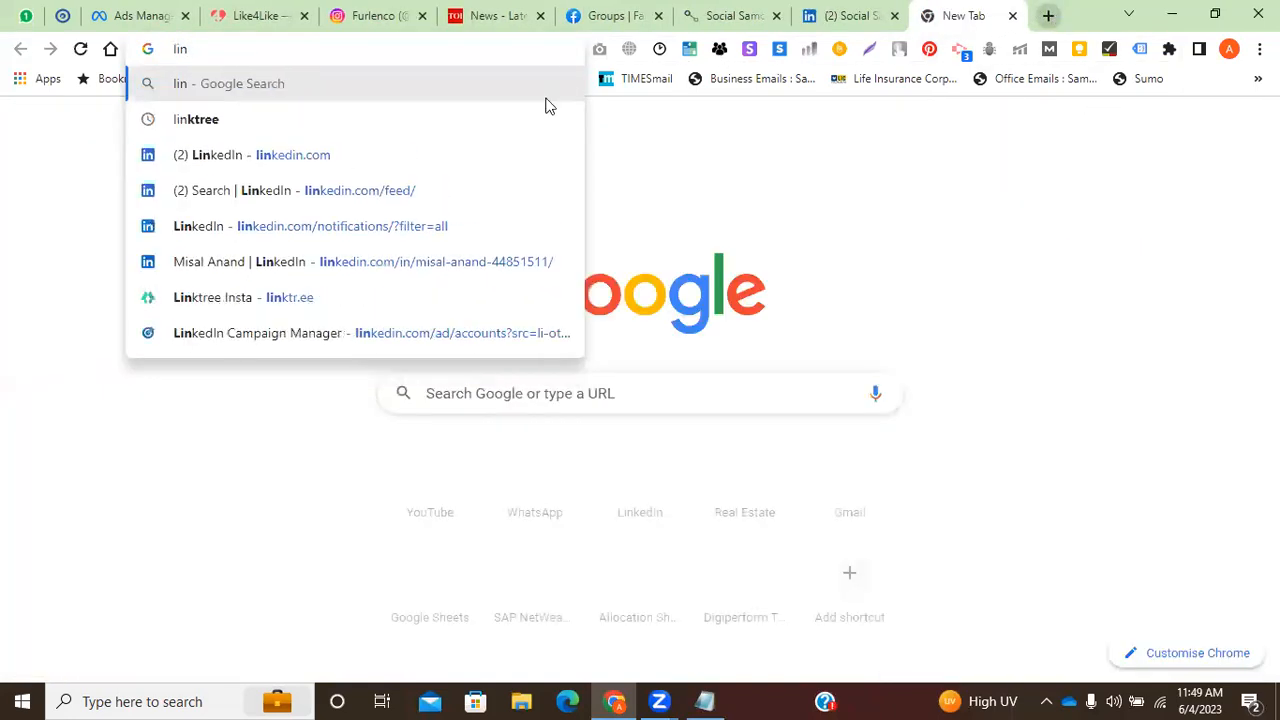
click(394, 166)
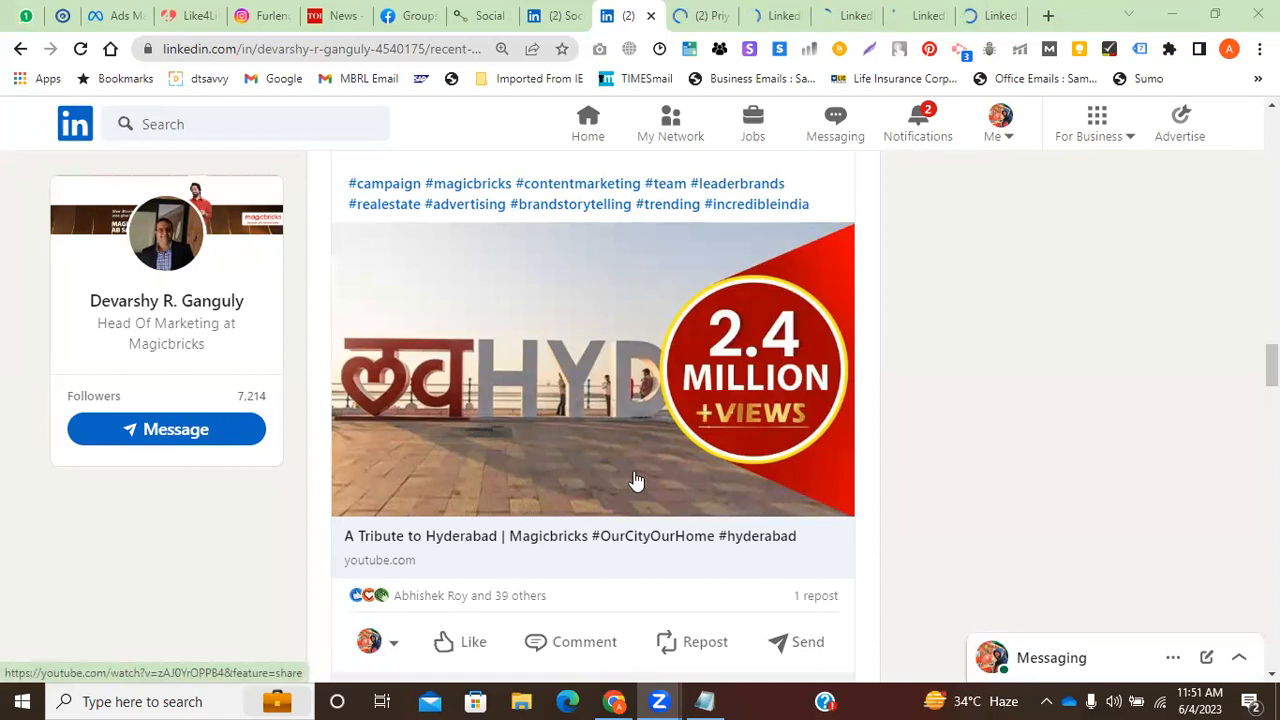
Browse through the opened LinkedIn profile tabs one by one.
scroll(571, 448, up, 2)
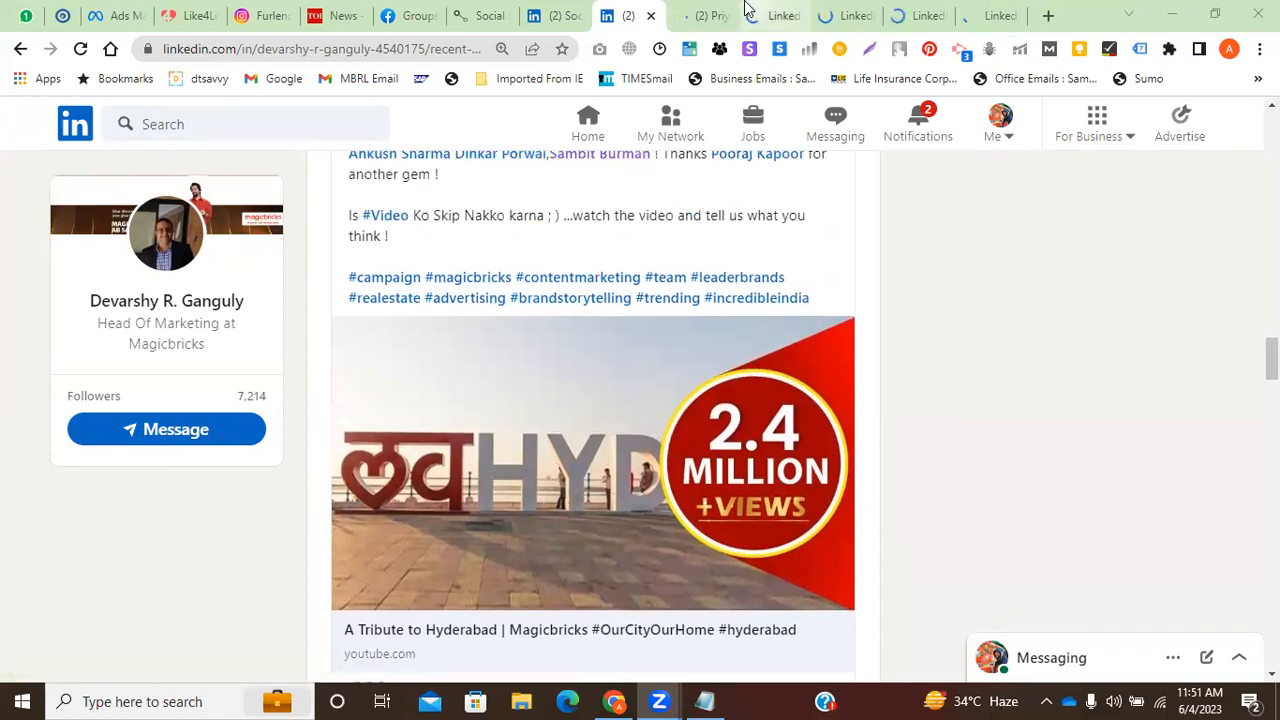
click(705, 15)
click(784, 22)
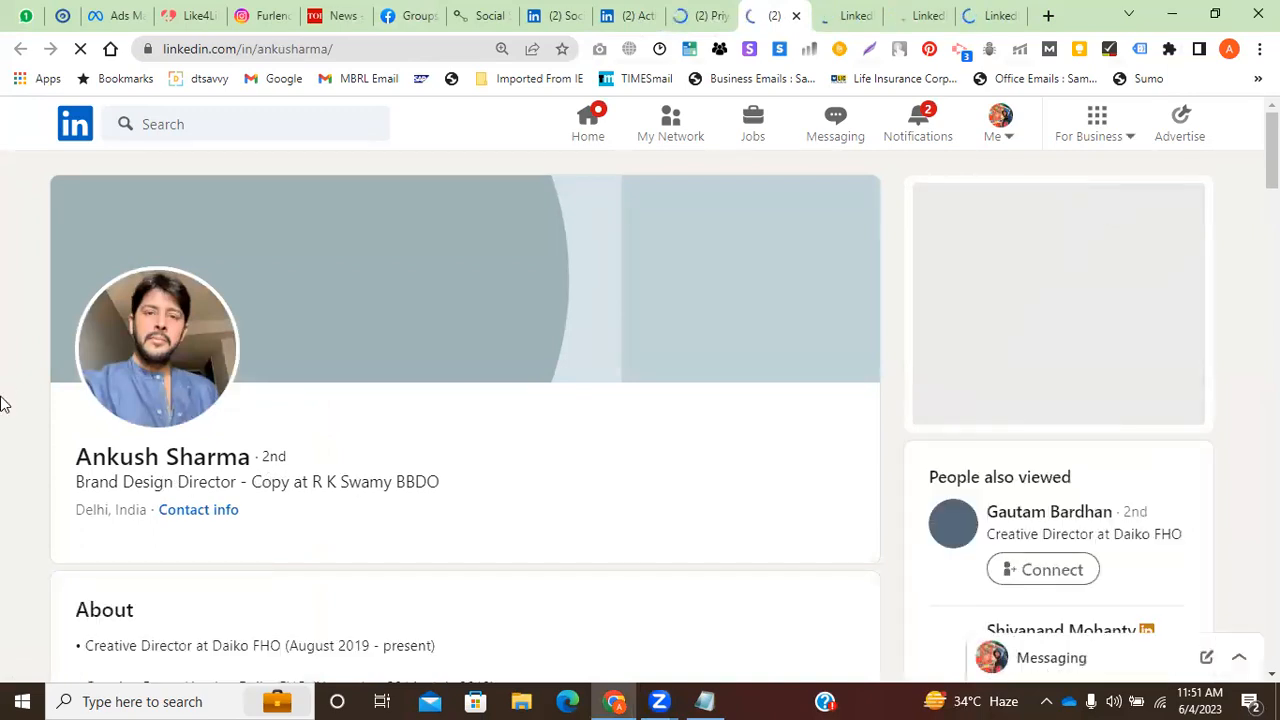
scroll(3, 402, down, 3)
scroll(5, 410, down, 10)
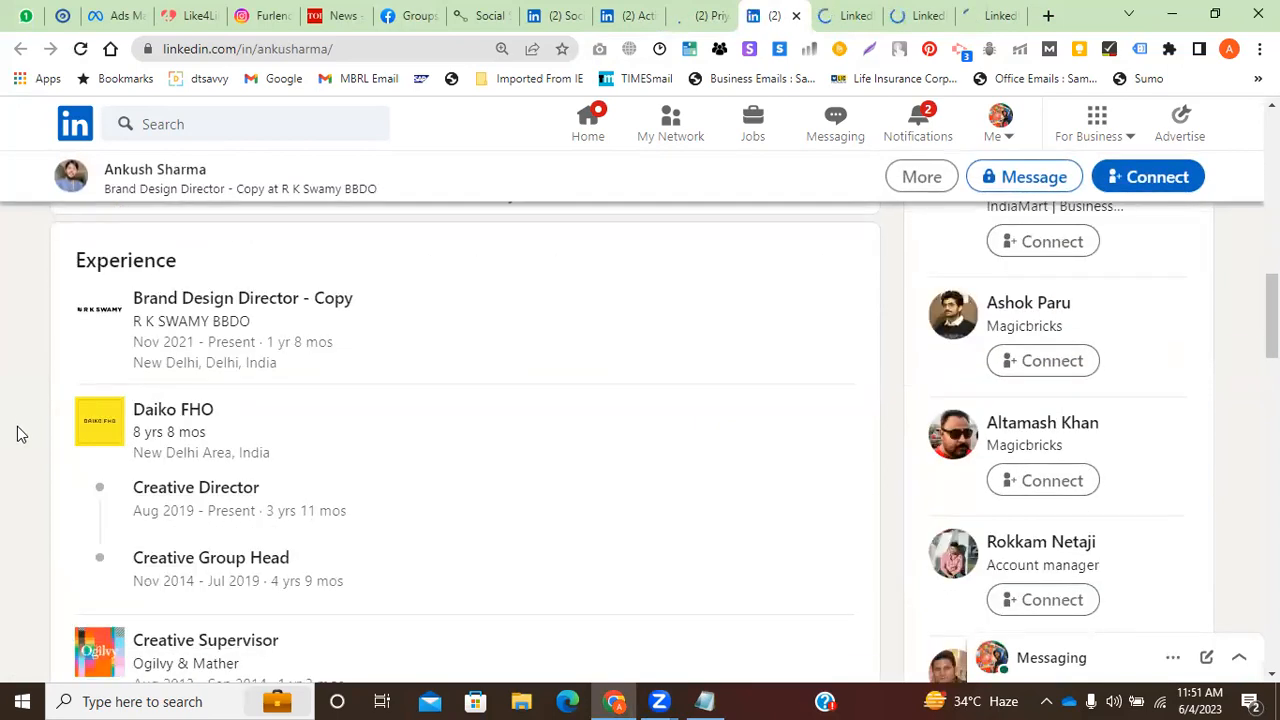
click(834, 12)
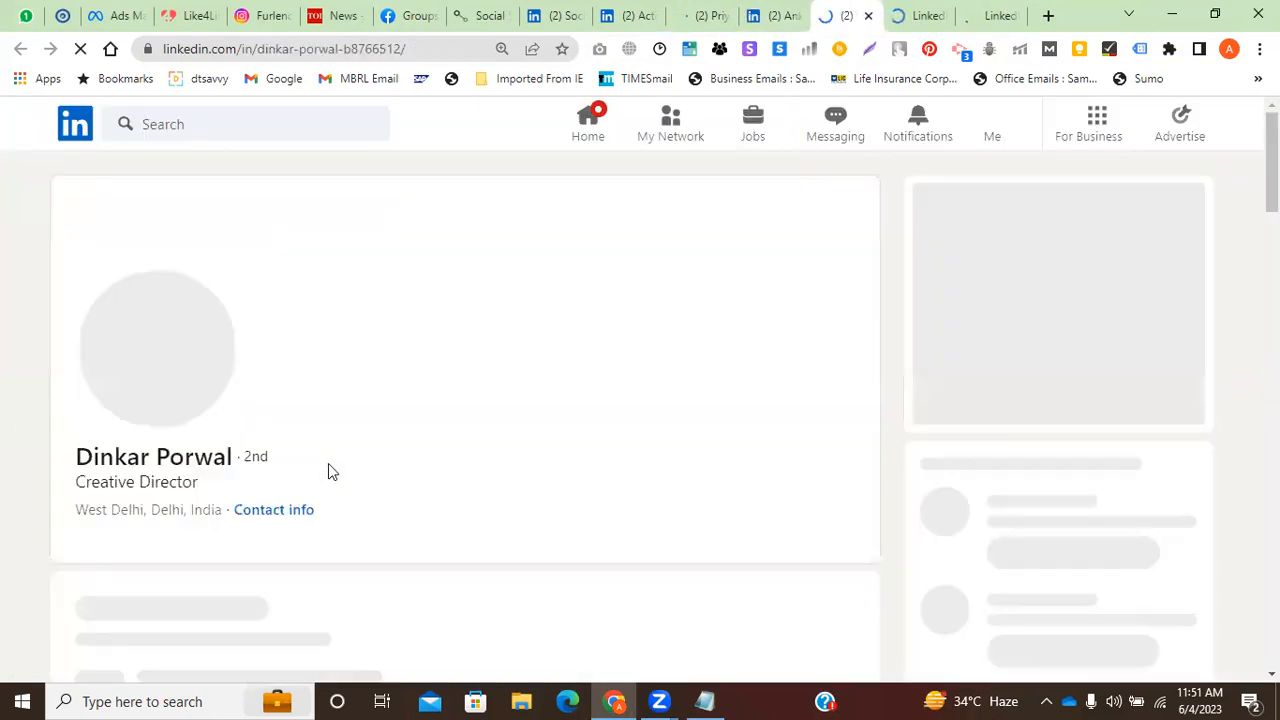
click(915, 14)
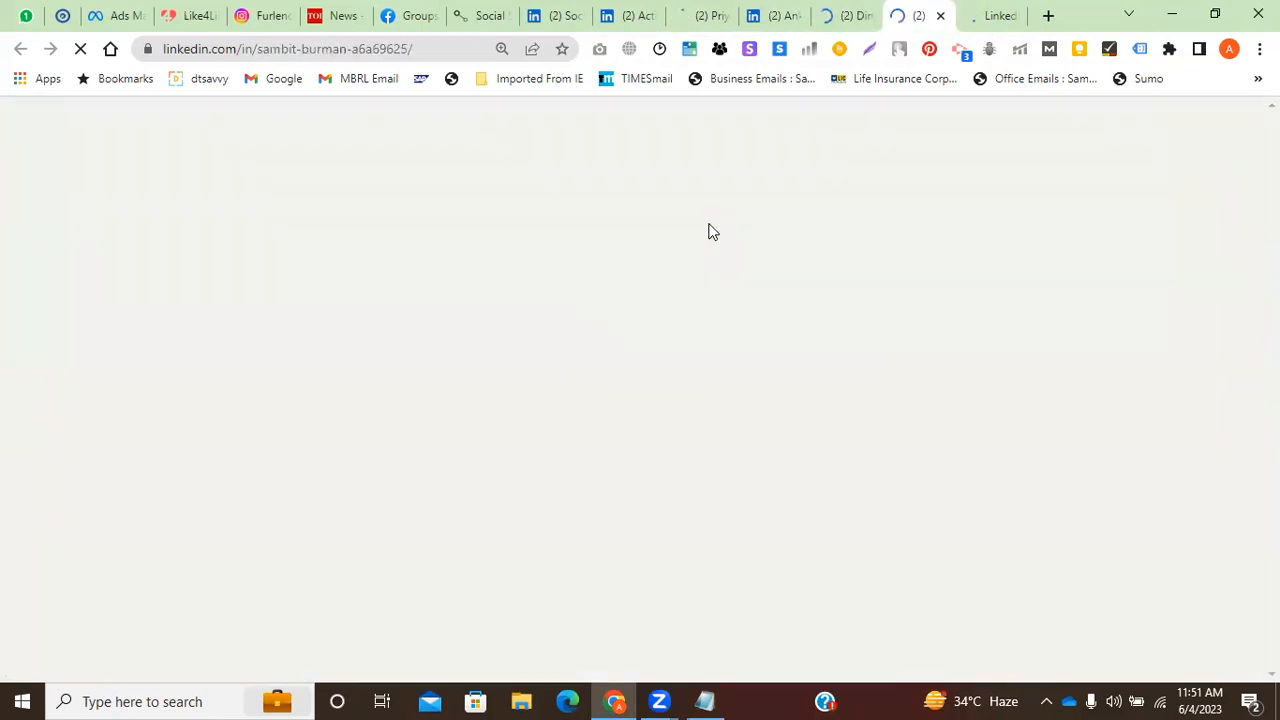
key(ctrl+Tab)
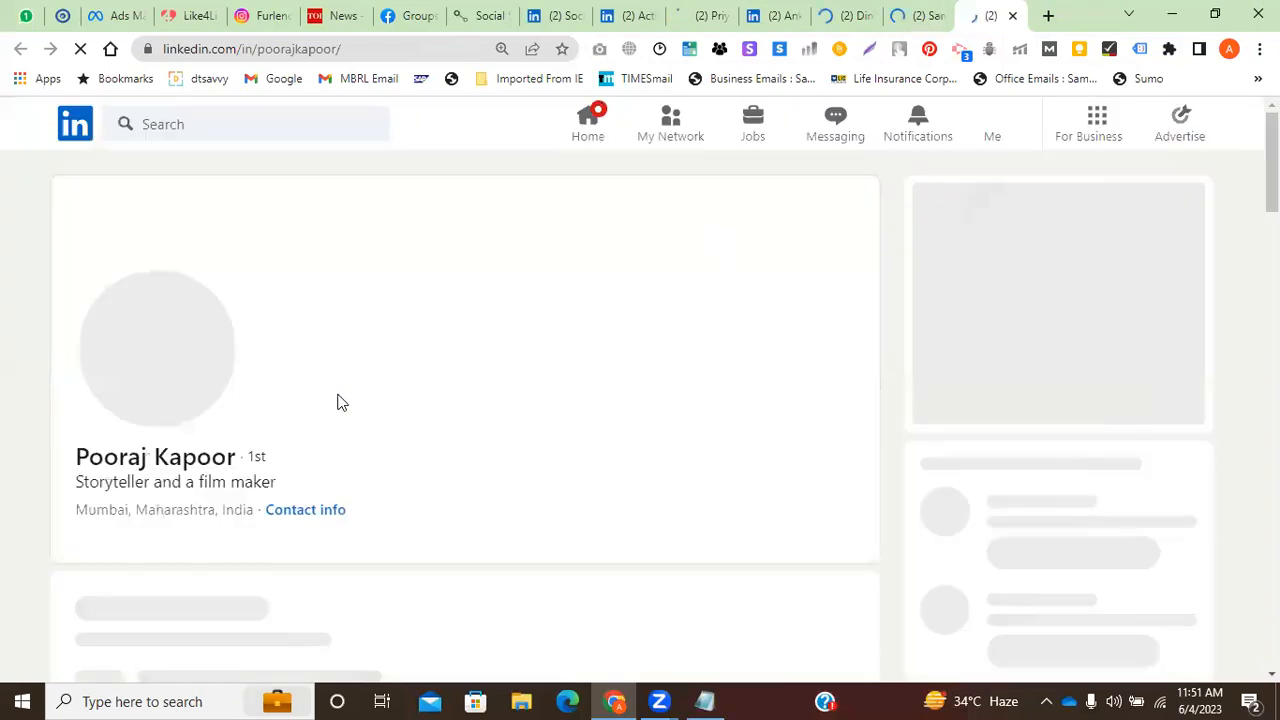
Highlight the film maker's location 'Mumbai, Maharashtra', then return to the Social Samosa company page.
scroll(337, 403, down, 2)
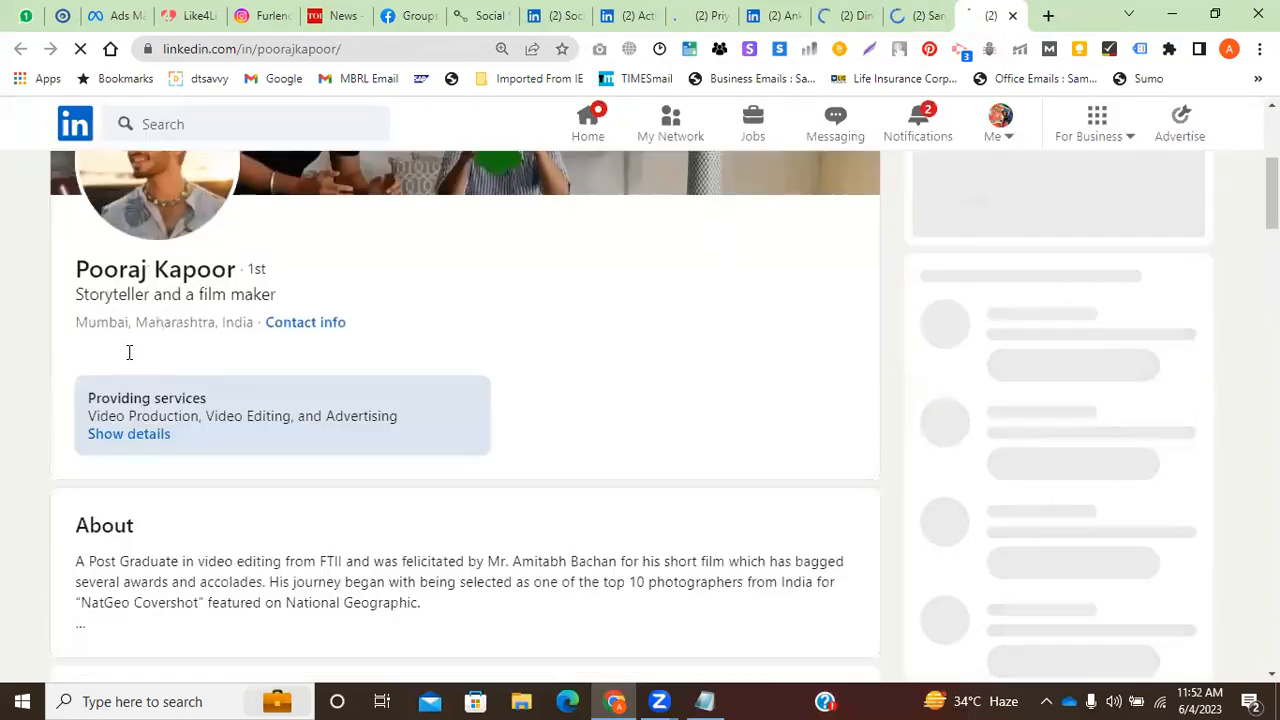
scroll(126, 400, down, 2)
scroll(126, 434, down, 3)
scroll(124, 420, up, 6)
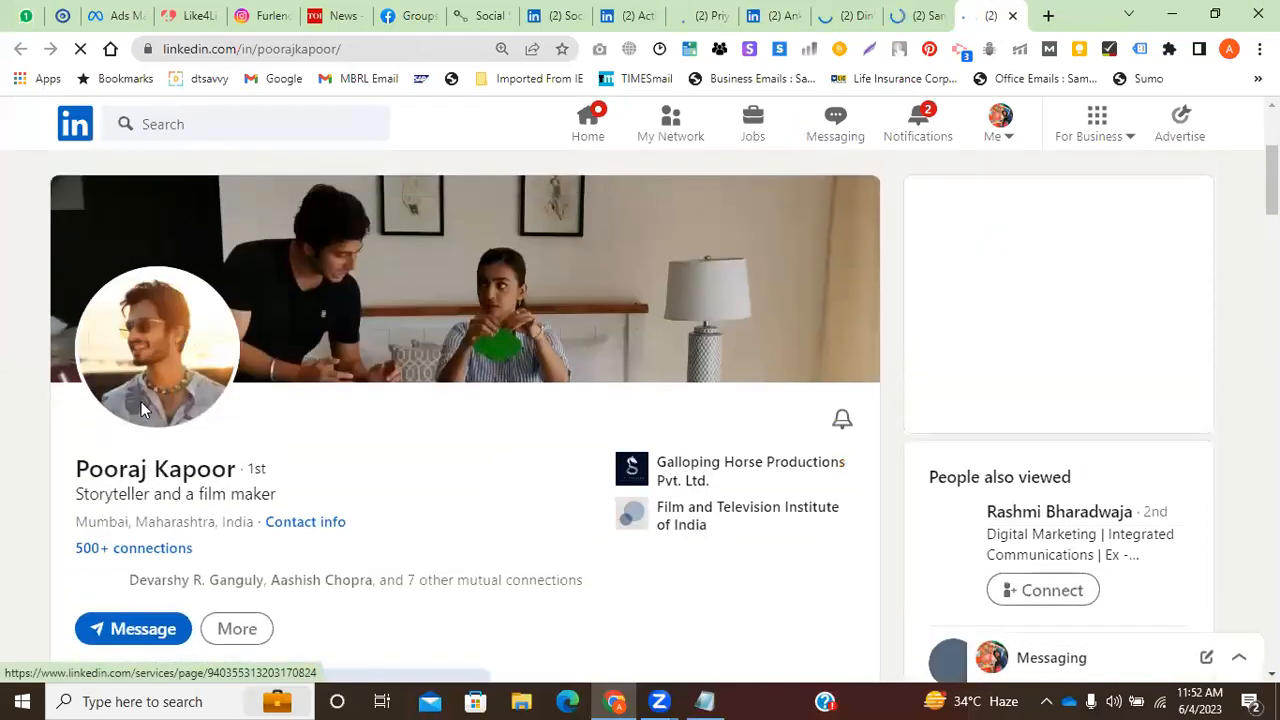
scroll(141, 401, down, 3)
drag(70, 243, 216, 241)
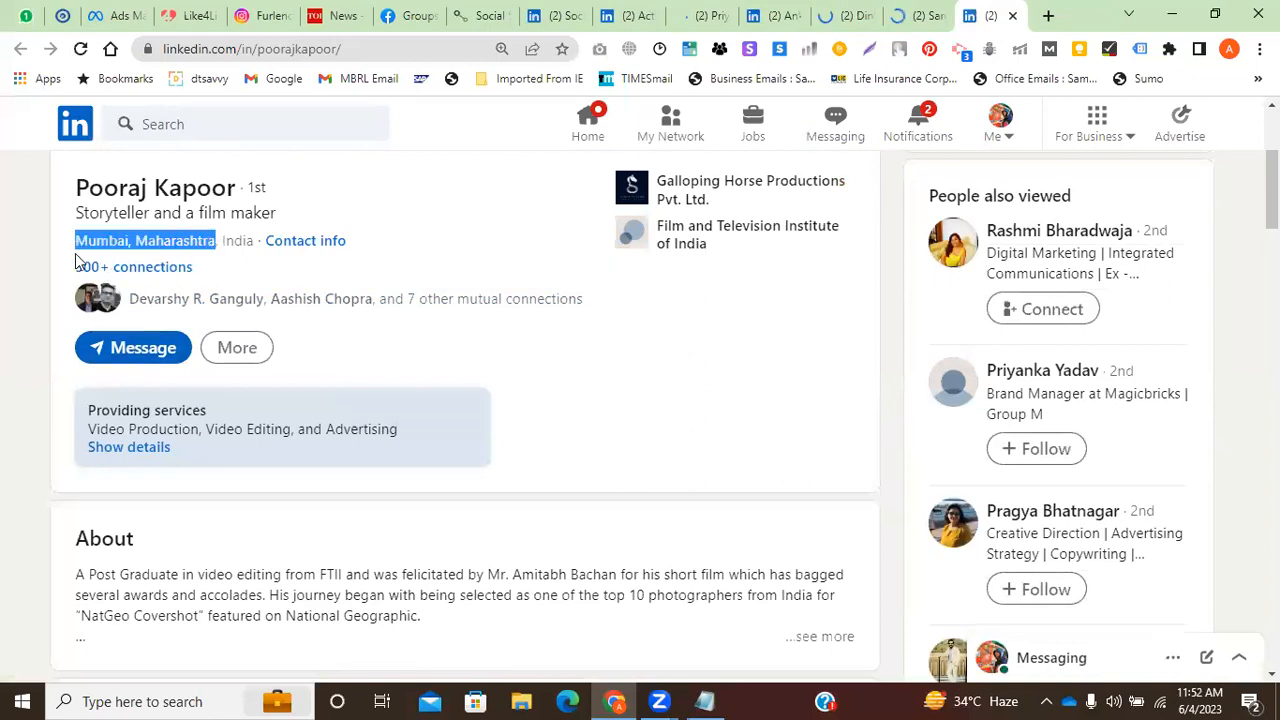
click(565, 15)
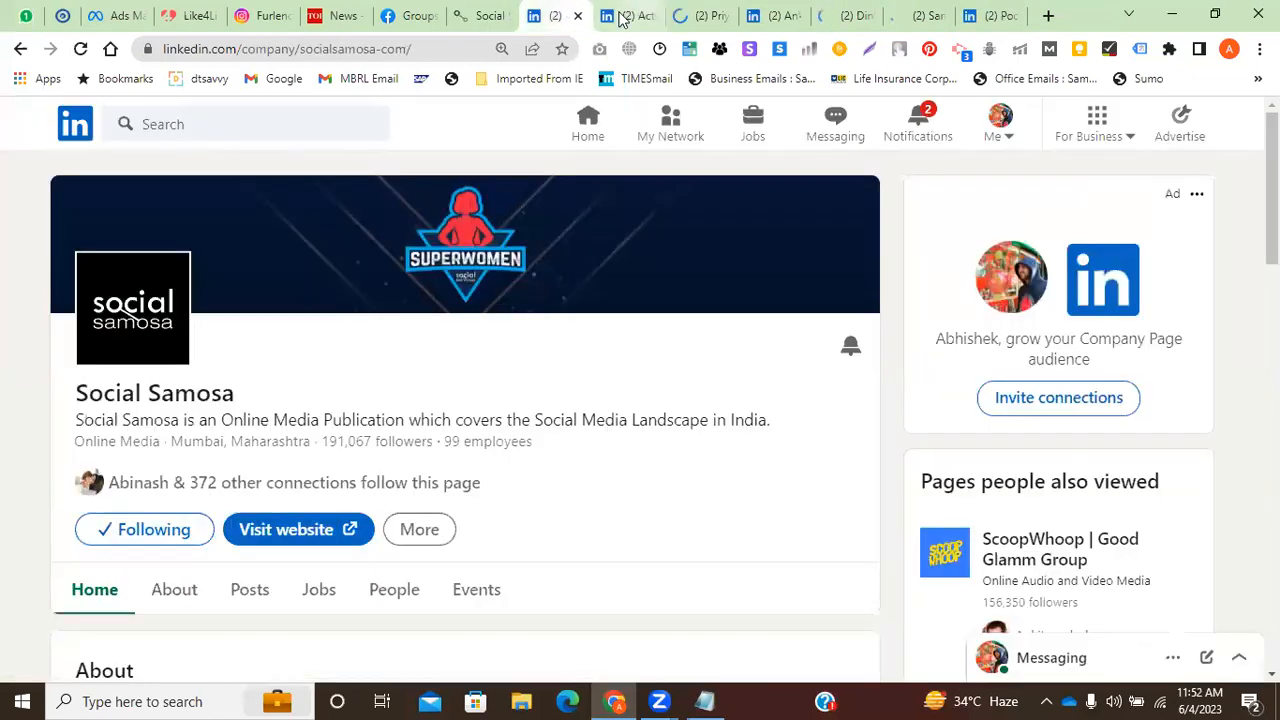
Look over the Magicbricks marketing head's activity, then return to the film maker's profile.
click(597, 15)
scroll(580, 470, down, 2)
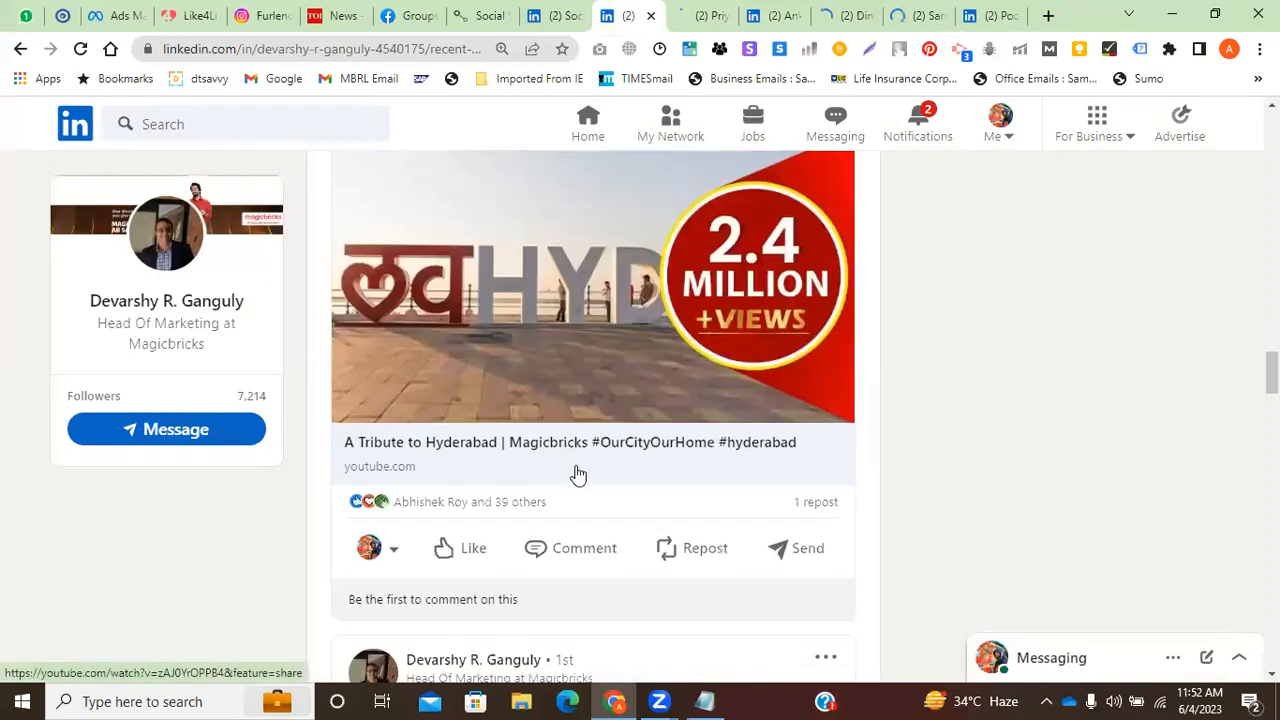
scroll(543, 471, up, 1)
scroll(537, 434, down, 1)
scroll(628, 467, up, 2)
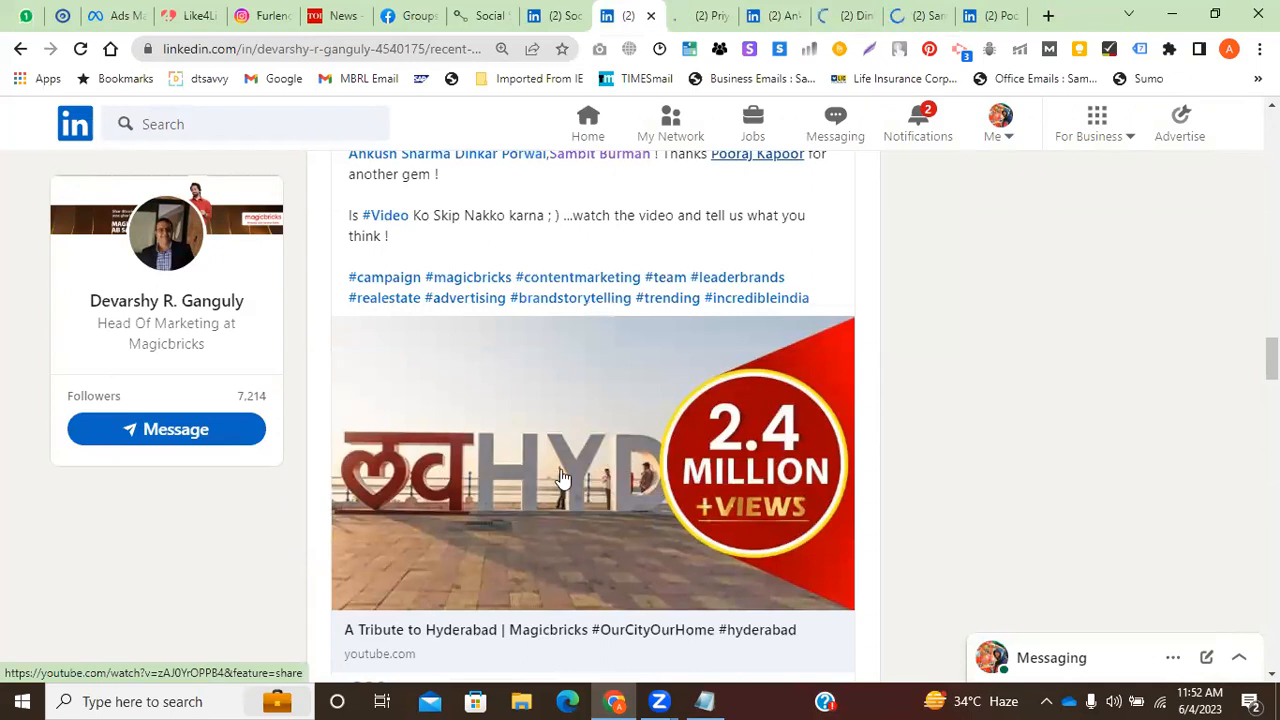
scroll(578, 509, up, 1)
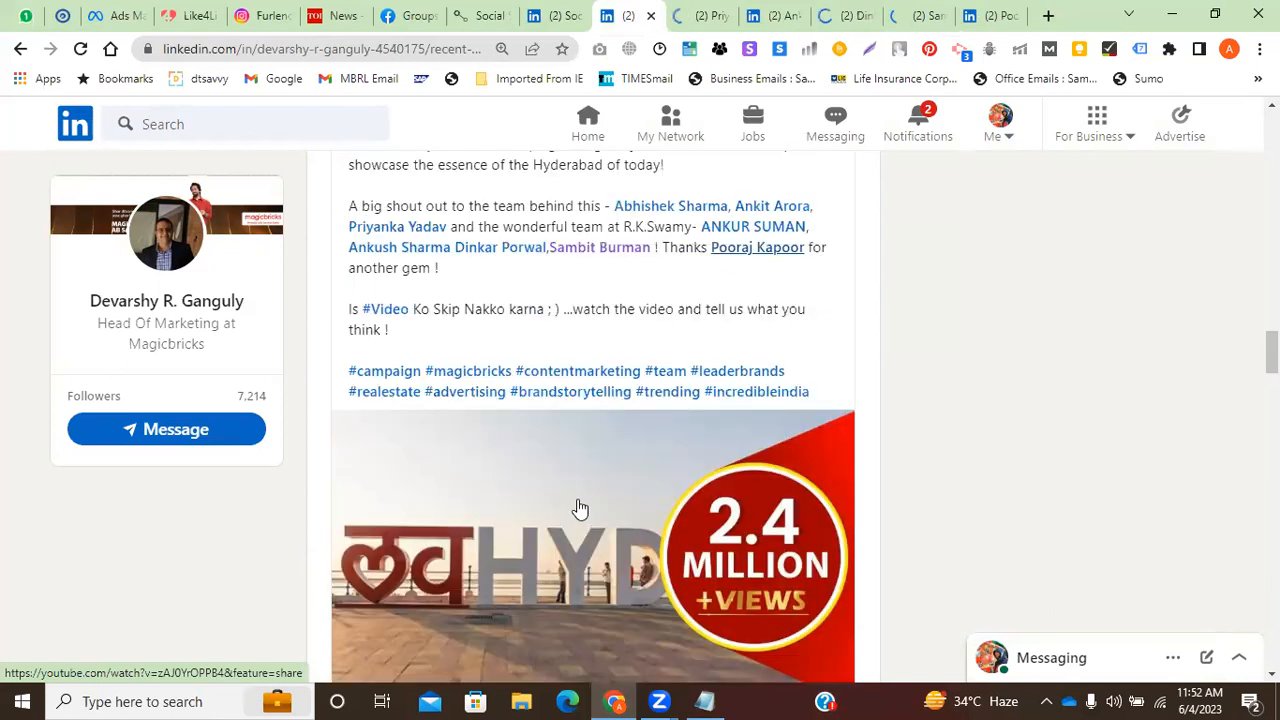
scroll(580, 511, down, 2)
click(712, 12)
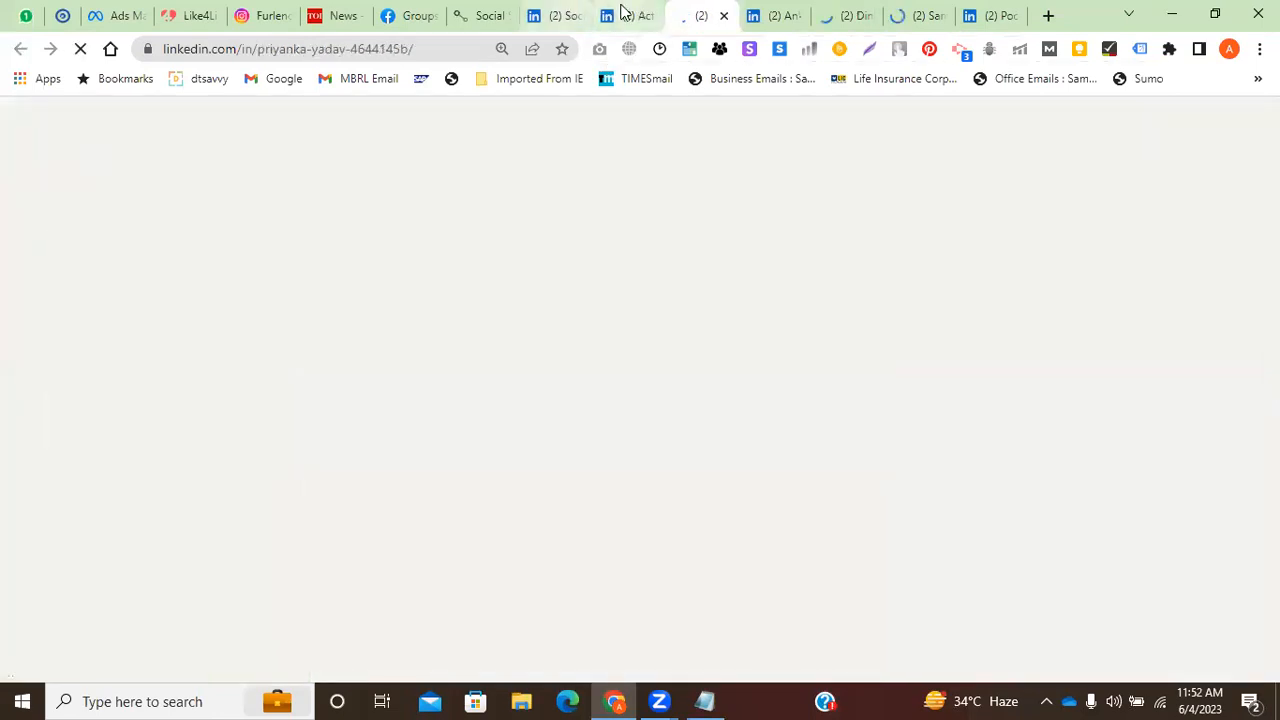
click(618, 14)
click(715, 8)
click(994, 6)
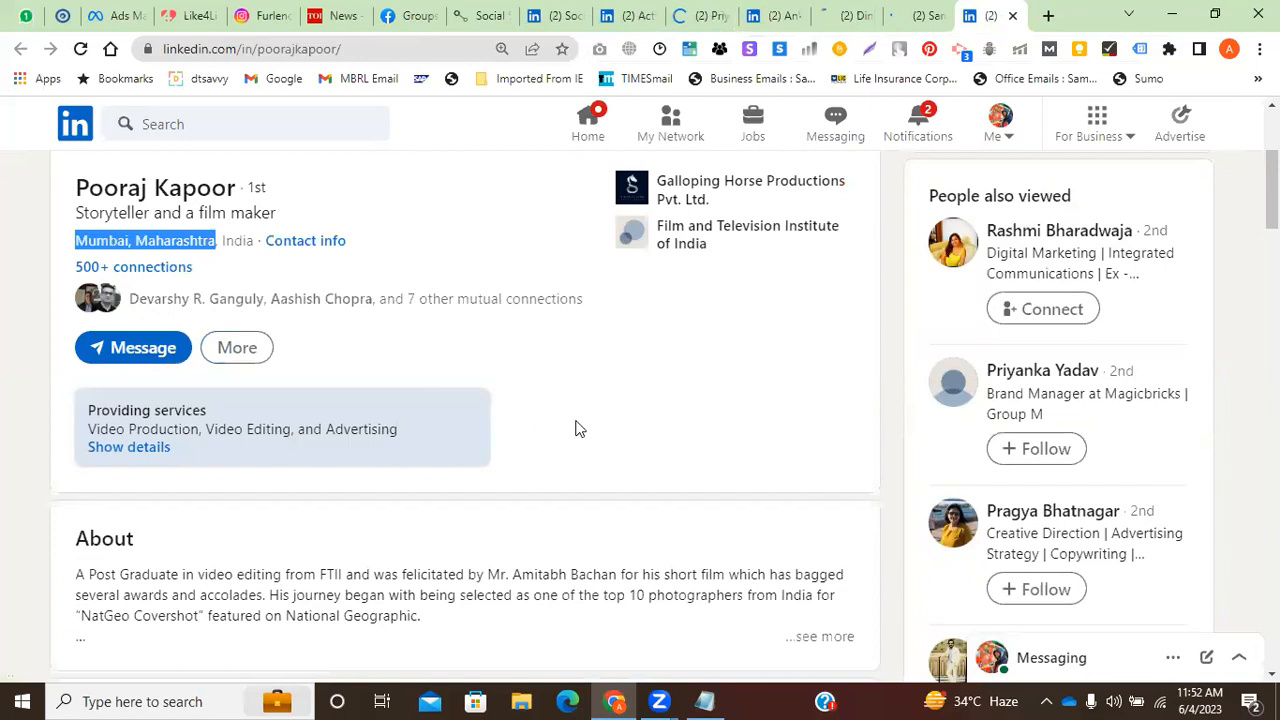
key(alt+Tab)
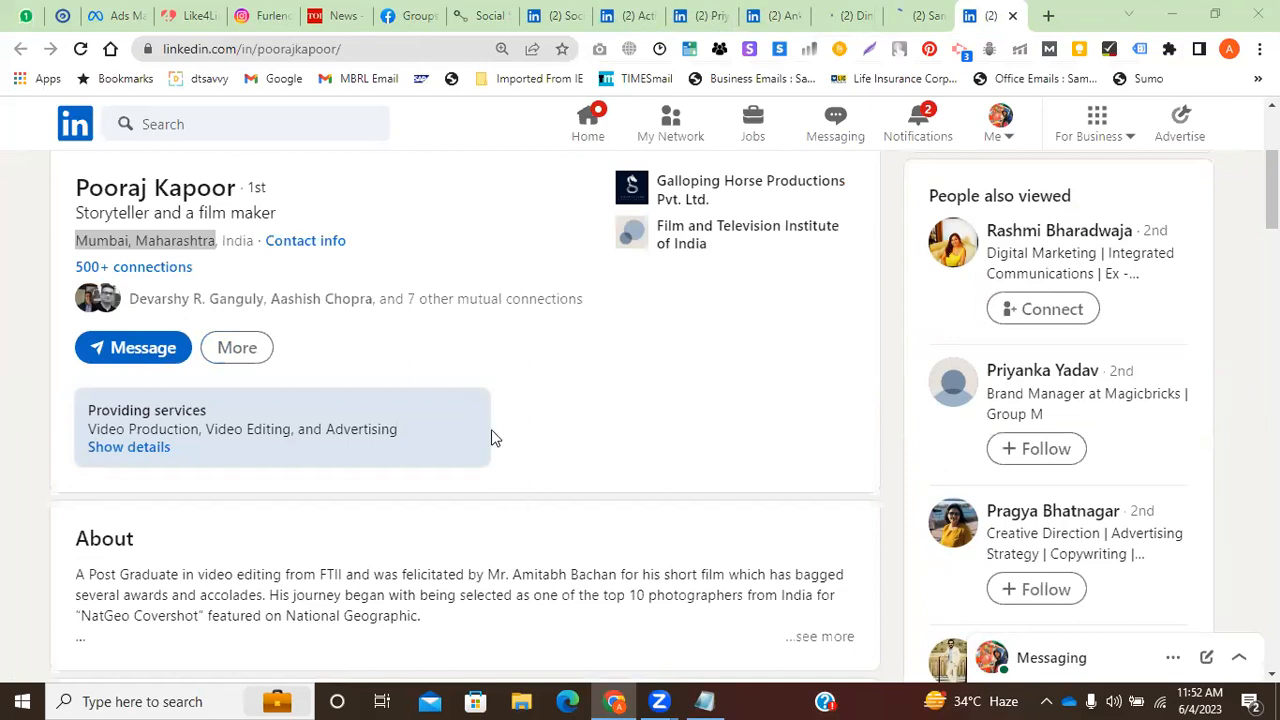
View the film maker's contact info and open his Bengaluru campaign post from Activity.
click(331, 243)
scroll(642, 380, down, 3)
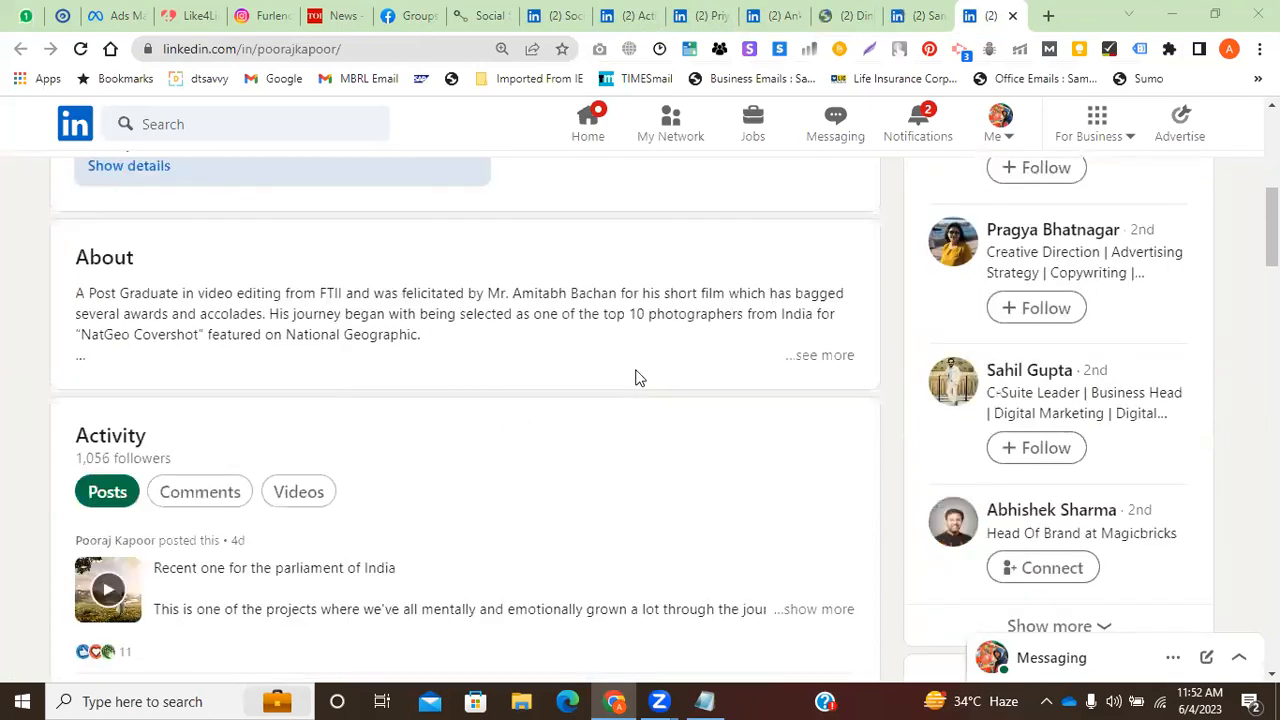
scroll(635, 370, down, 3)
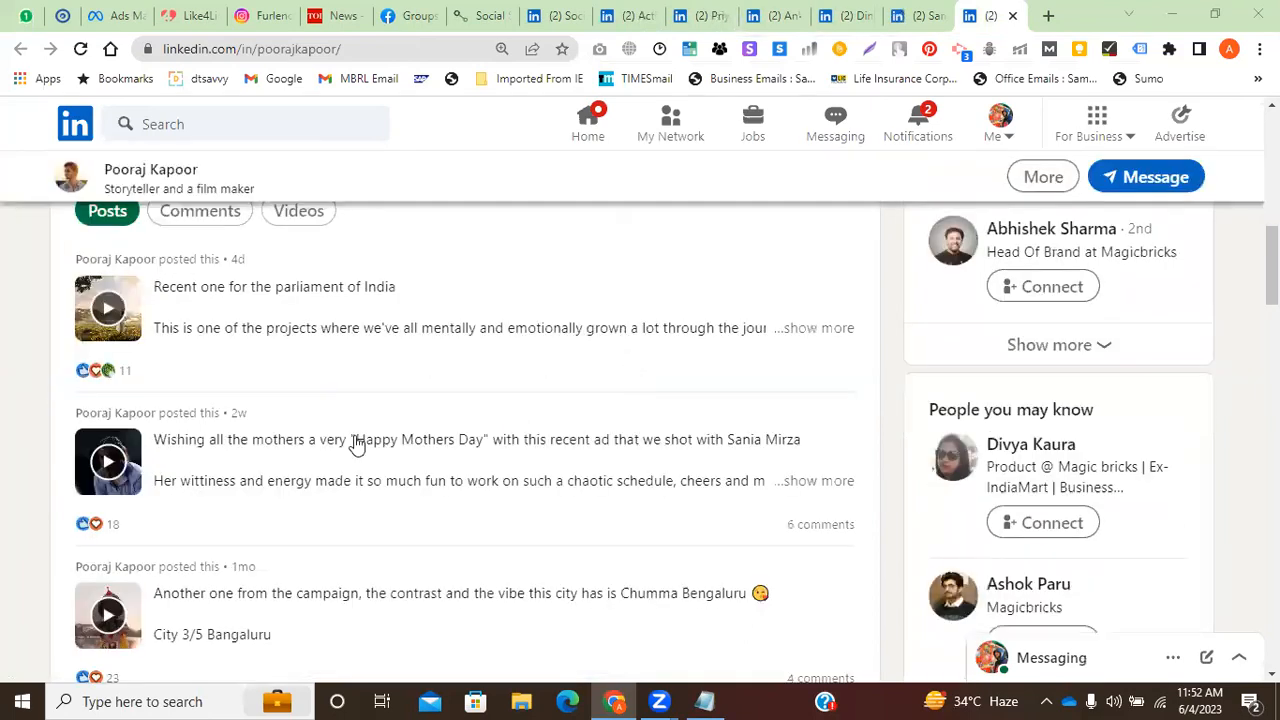
scroll(300, 448, down, 2)
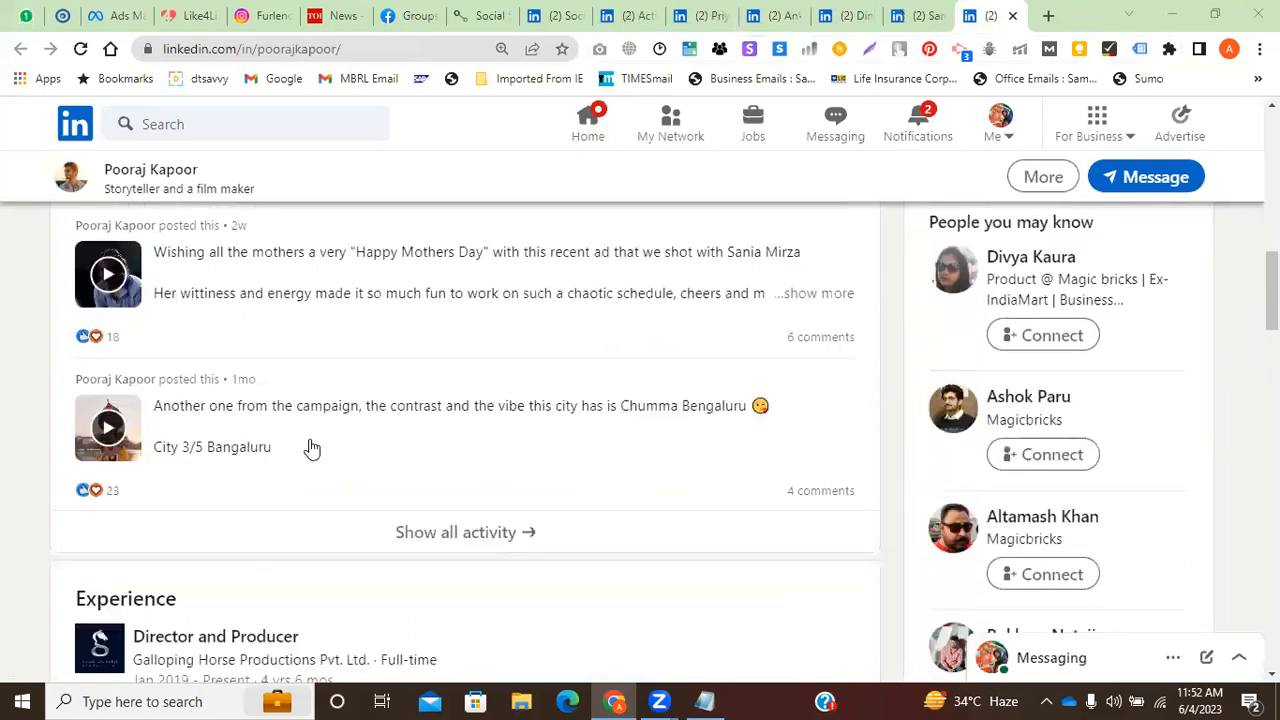
click(350, 450)
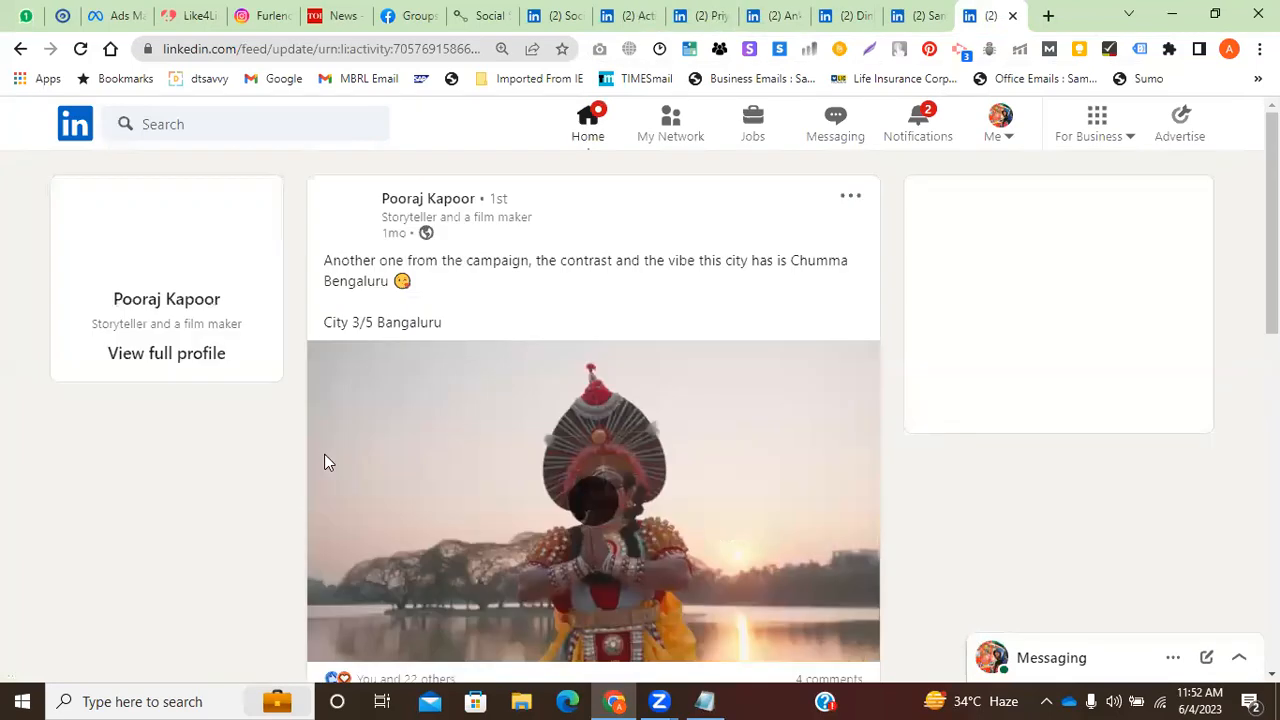
Play the Bengaluru campaign video with sound on, then pause it.
scroll(422, 465, down, 2)
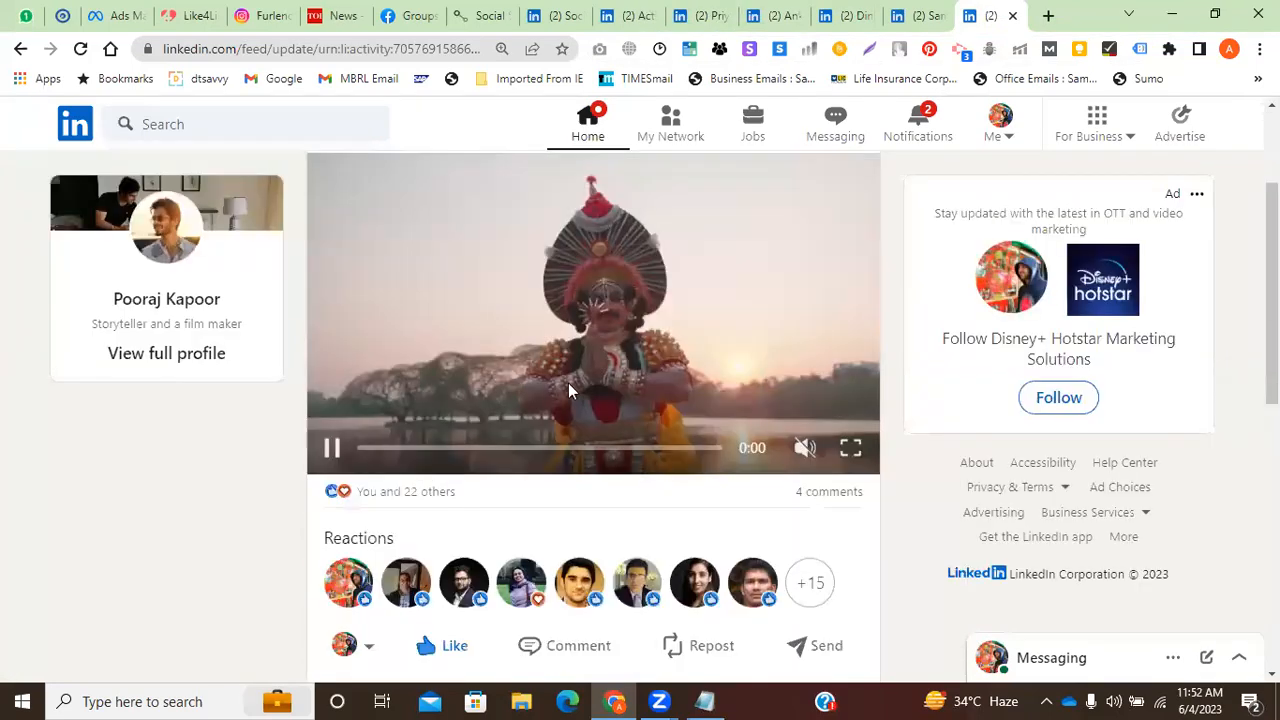
scroll(364, 450, up, 2)
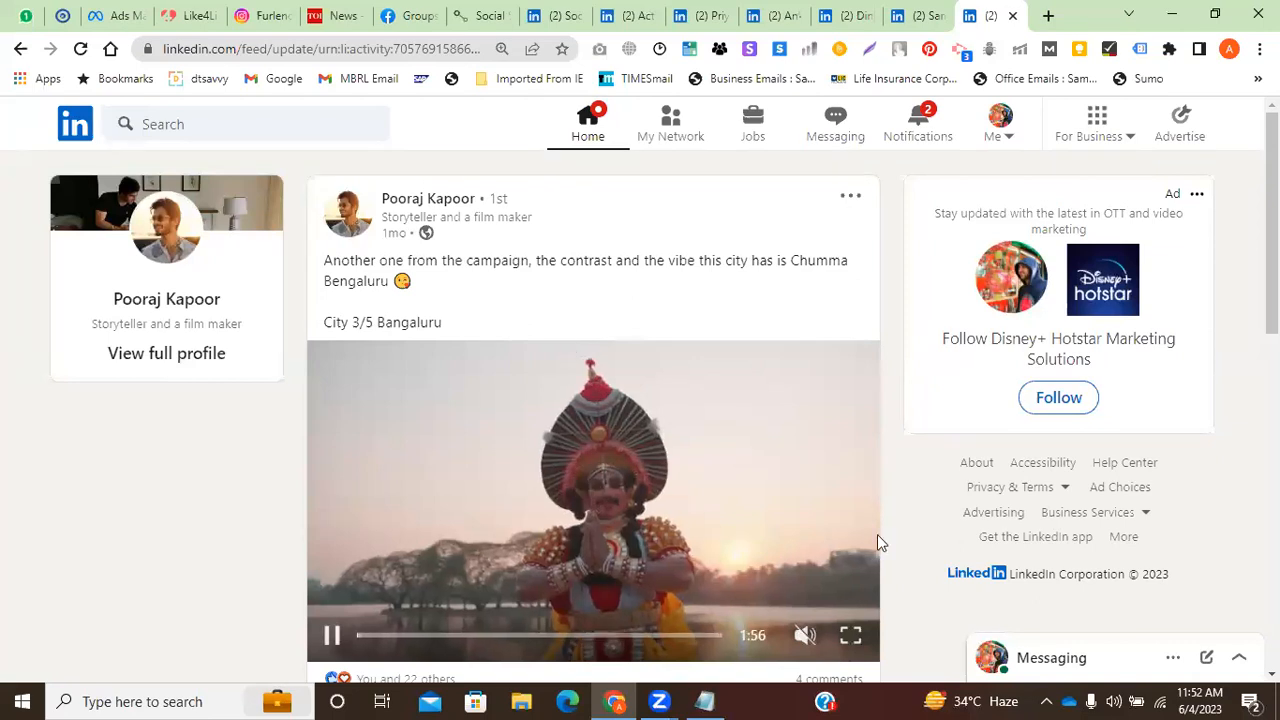
scroll(803, 550, down, 1)
click(803, 543)
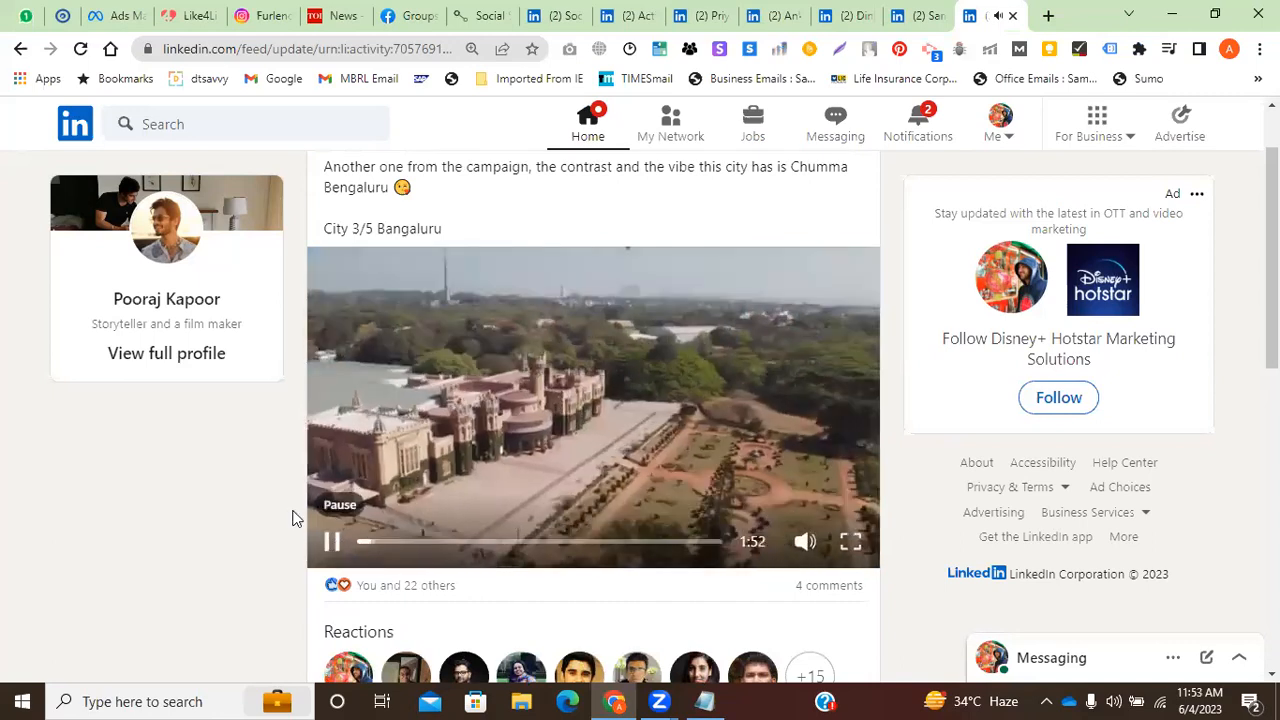
click(336, 530)
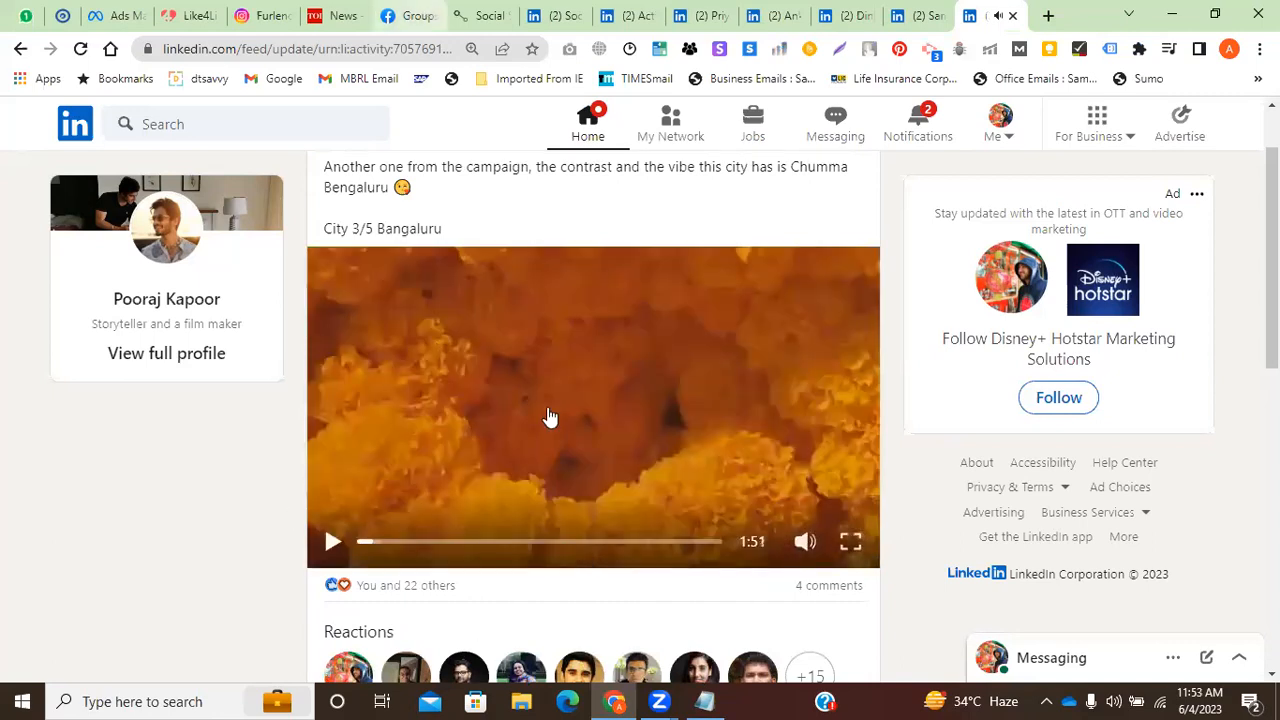
Move between the Facebook Groups feed, Times of India page and LinkedIn post, ending on Furlenco's Instagram reels.
click(410, 15)
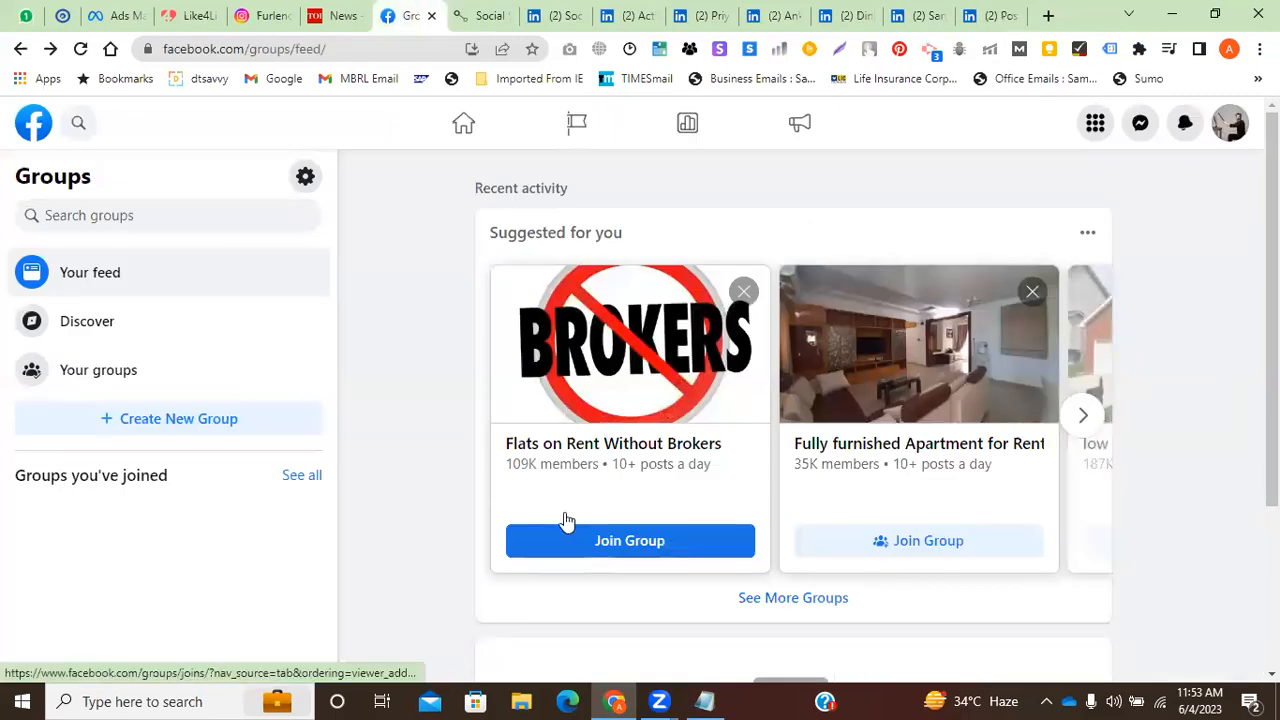
click(993, 12)
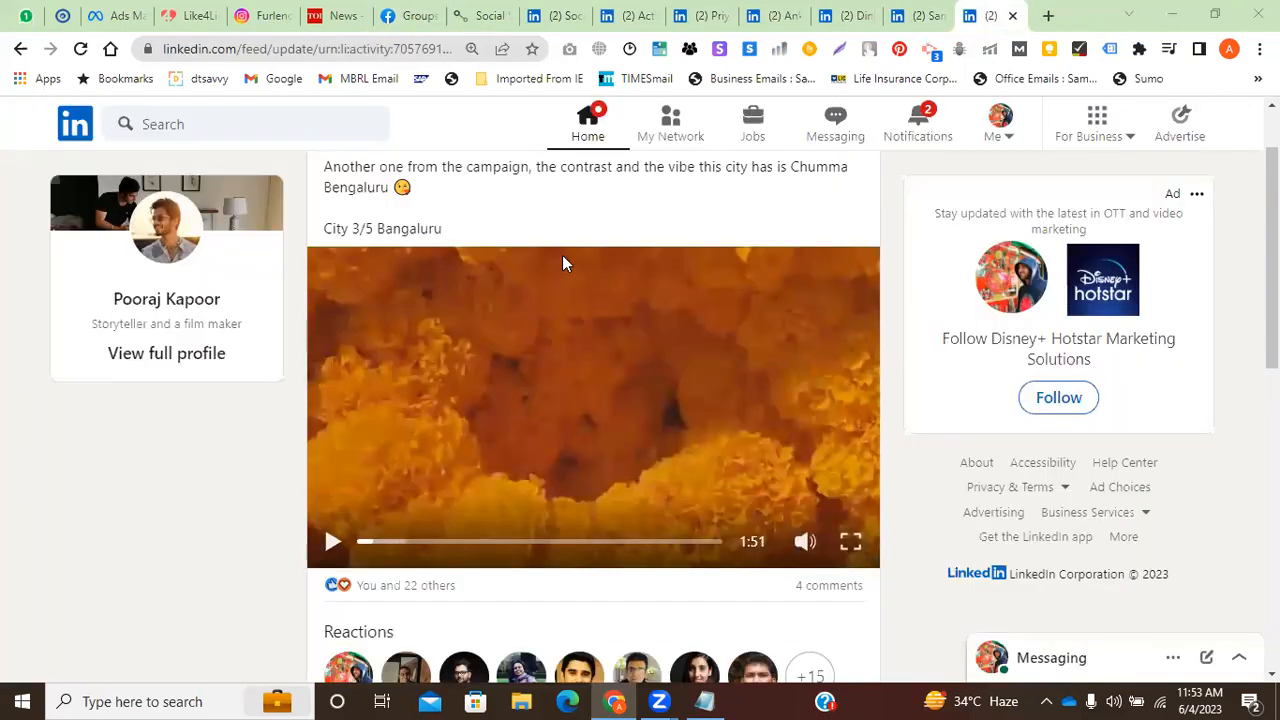
click(338, 12)
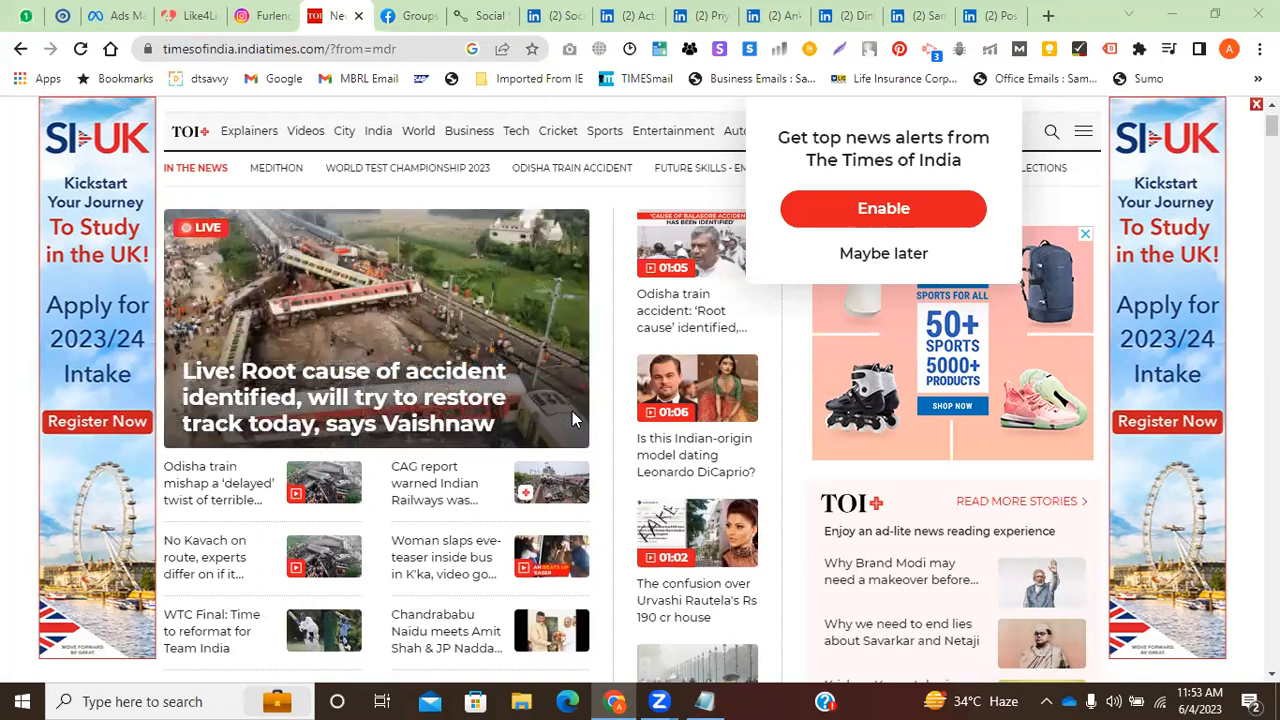
click(995, 15)
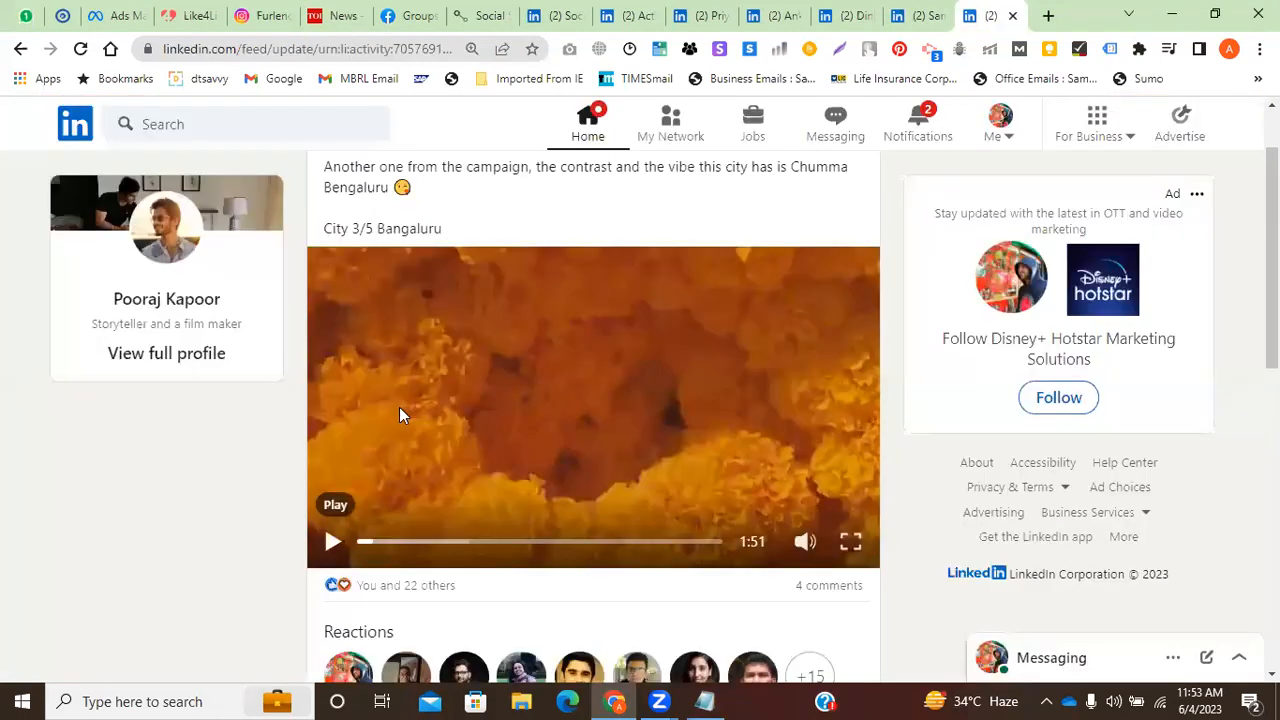
scroll(349, 450, down, 1)
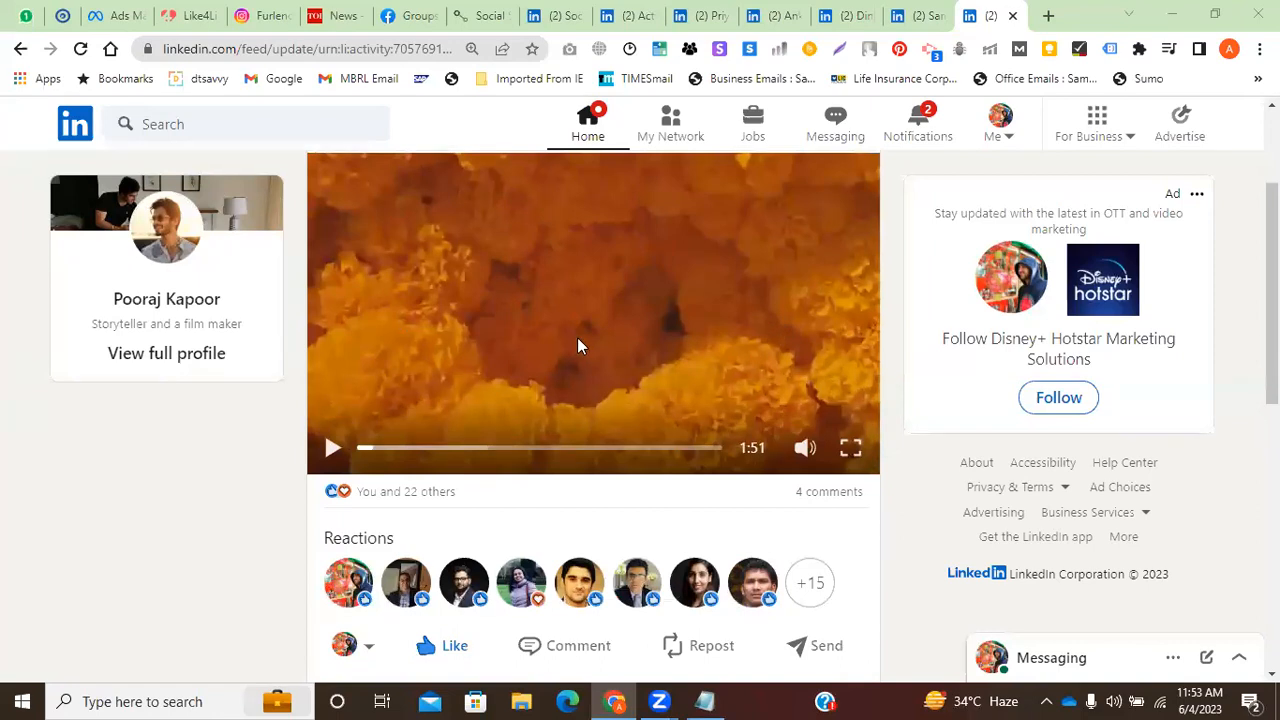
scroll(579, 339, up, 1)
scroll(594, 330, down, 1)
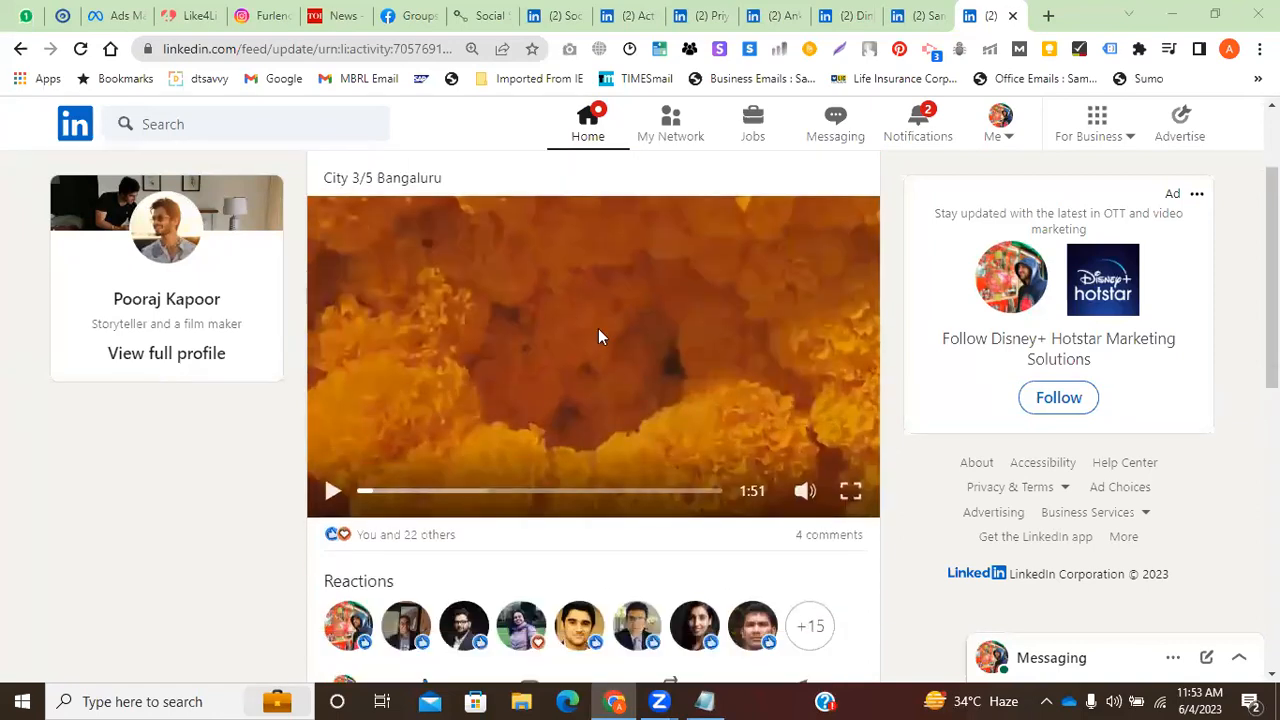
scroll(598, 337, down, 1)
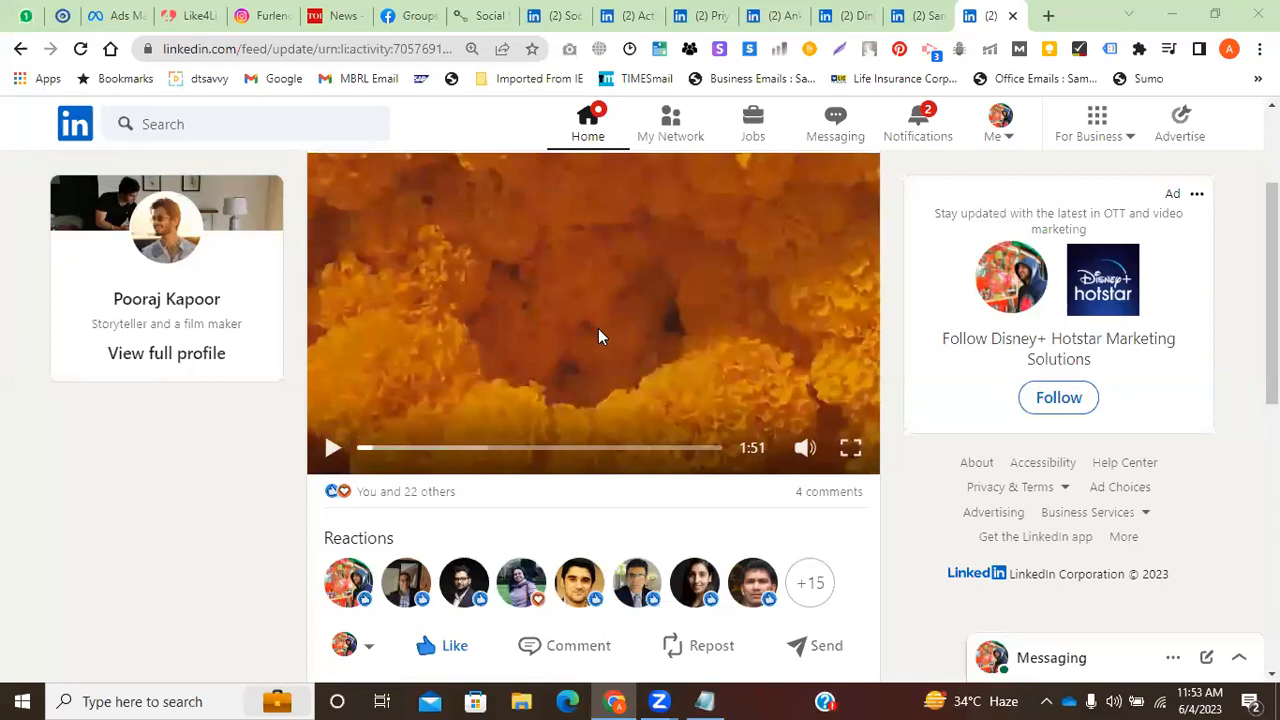
click(403, 12)
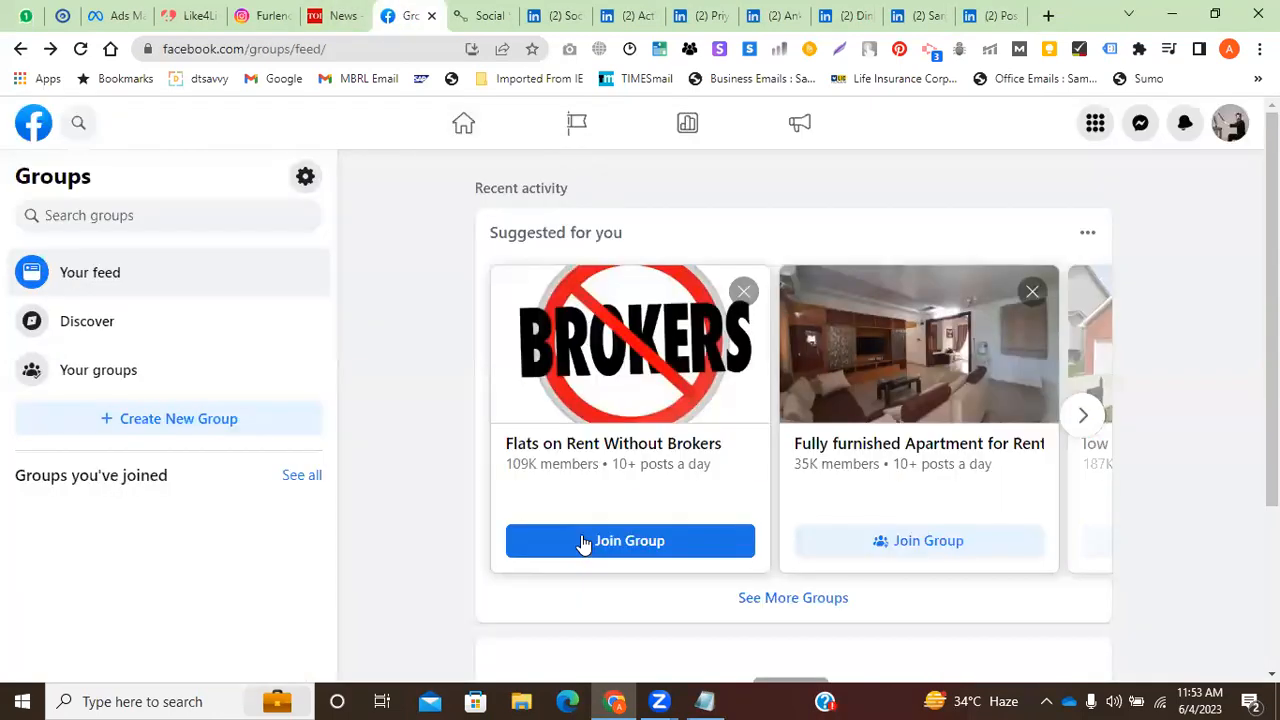
click(990, 15)
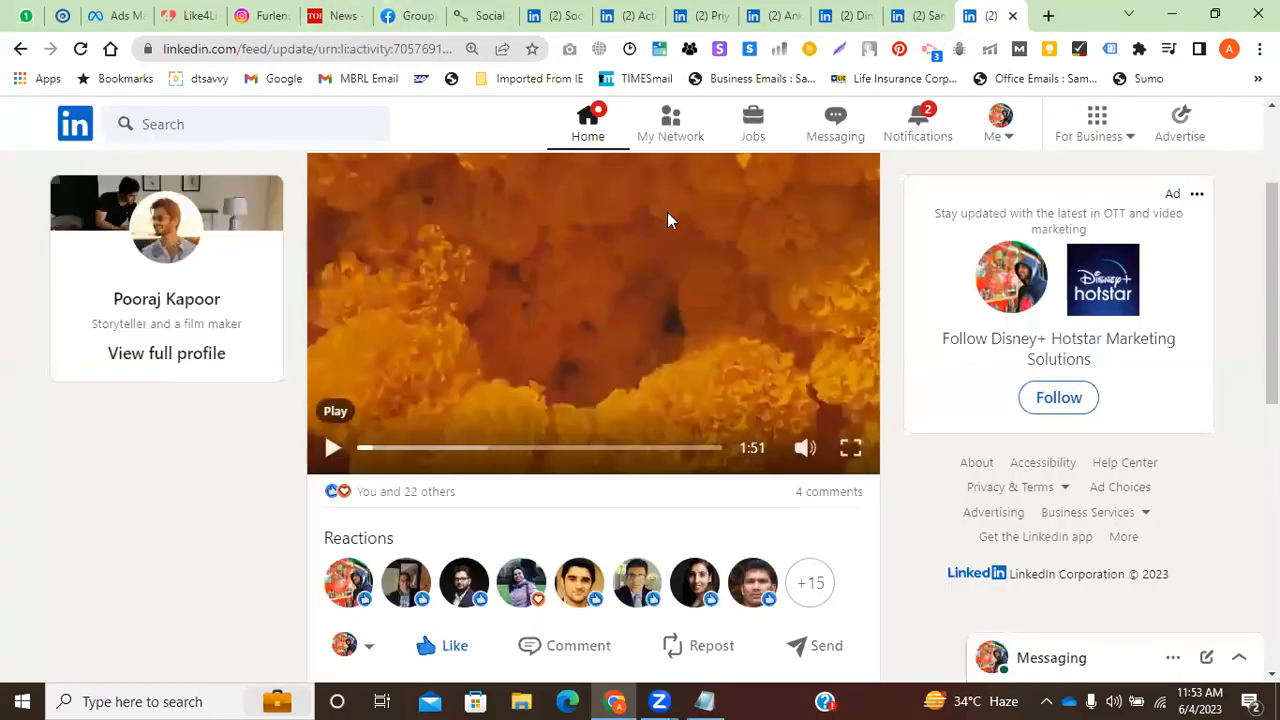
click(258, 14)
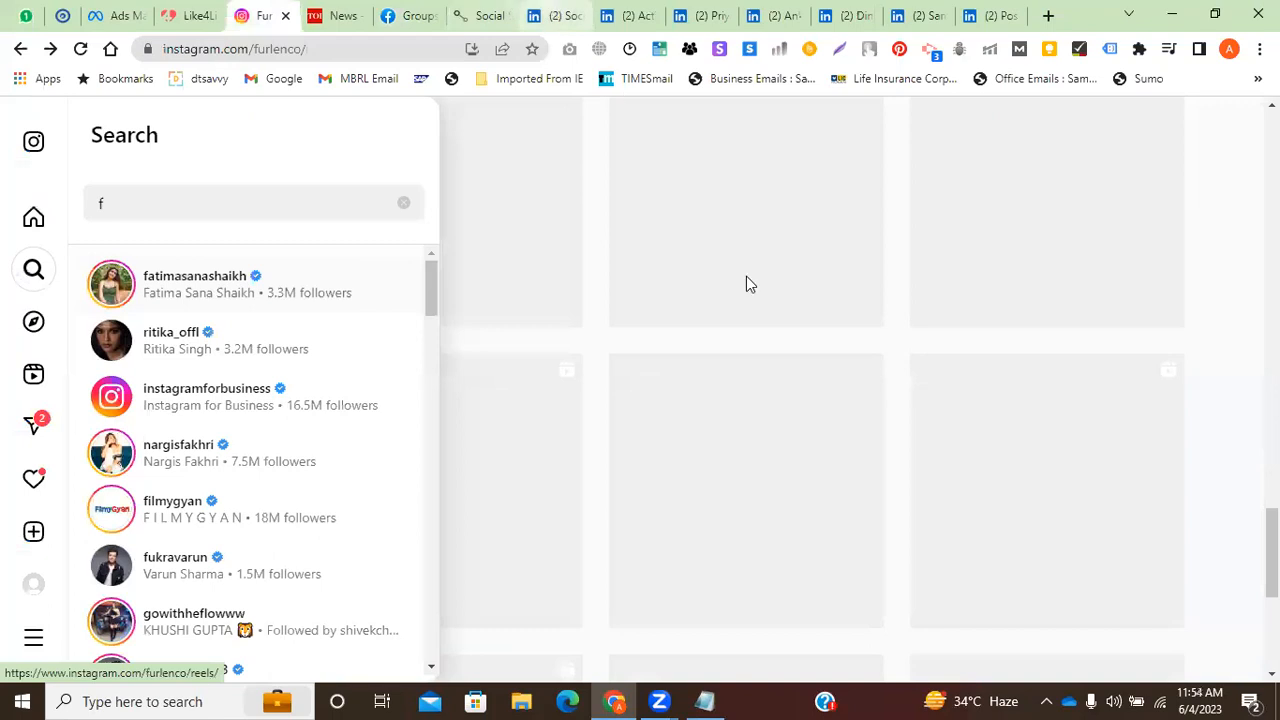
Switch back to the Social Samosa LinkedIn tab.
click(555, 16)
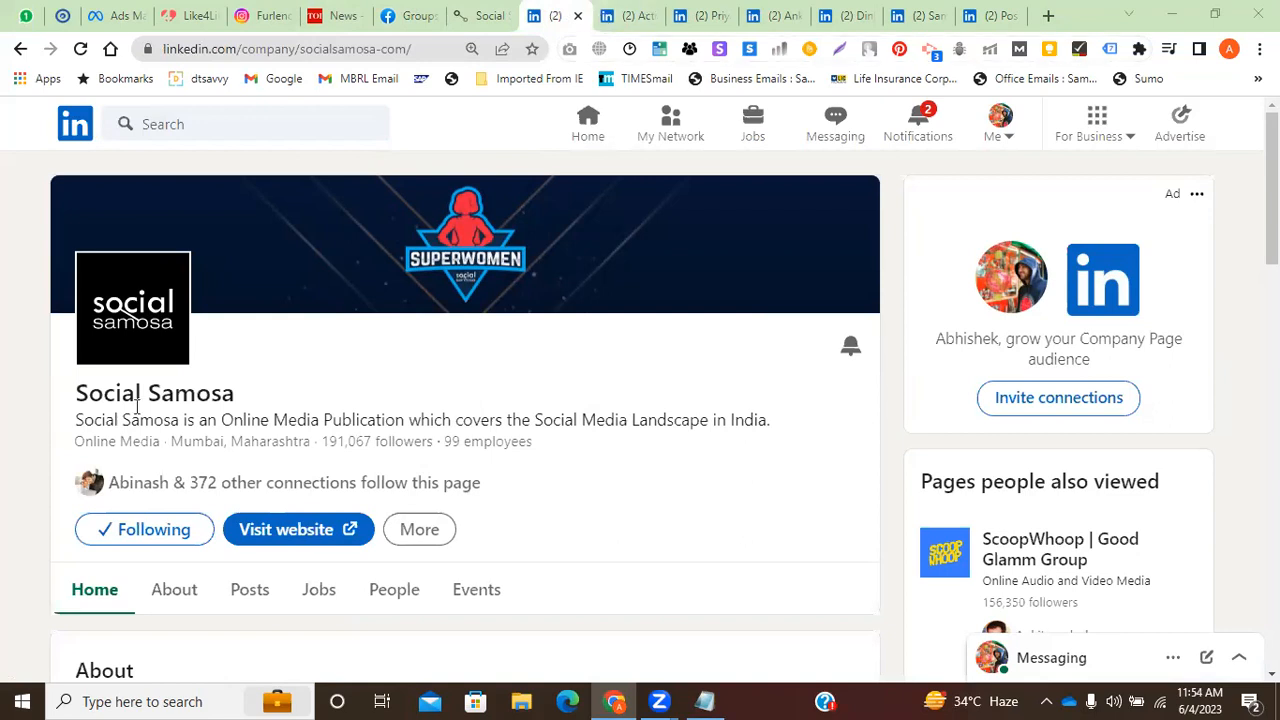
Highlight the 'Social Samosa' company name, then return to the DigiPerform lesson.
drag(89, 393, 183, 365)
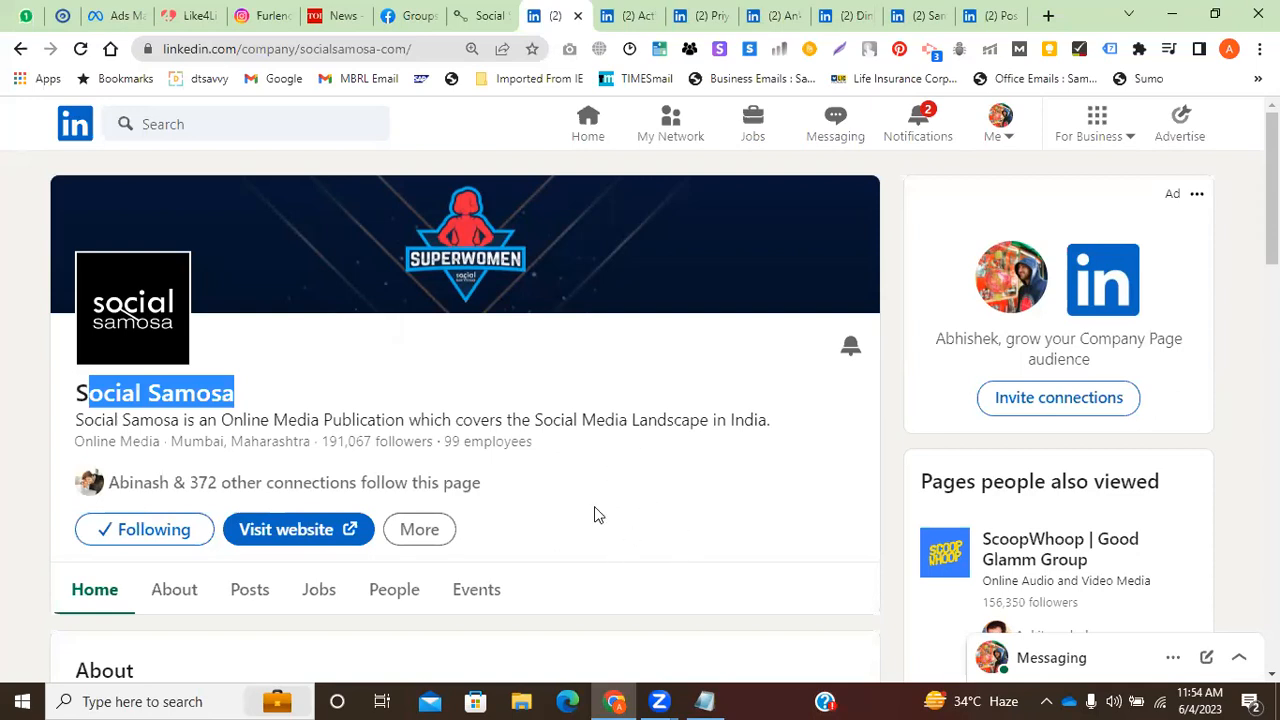
click(62, 15)
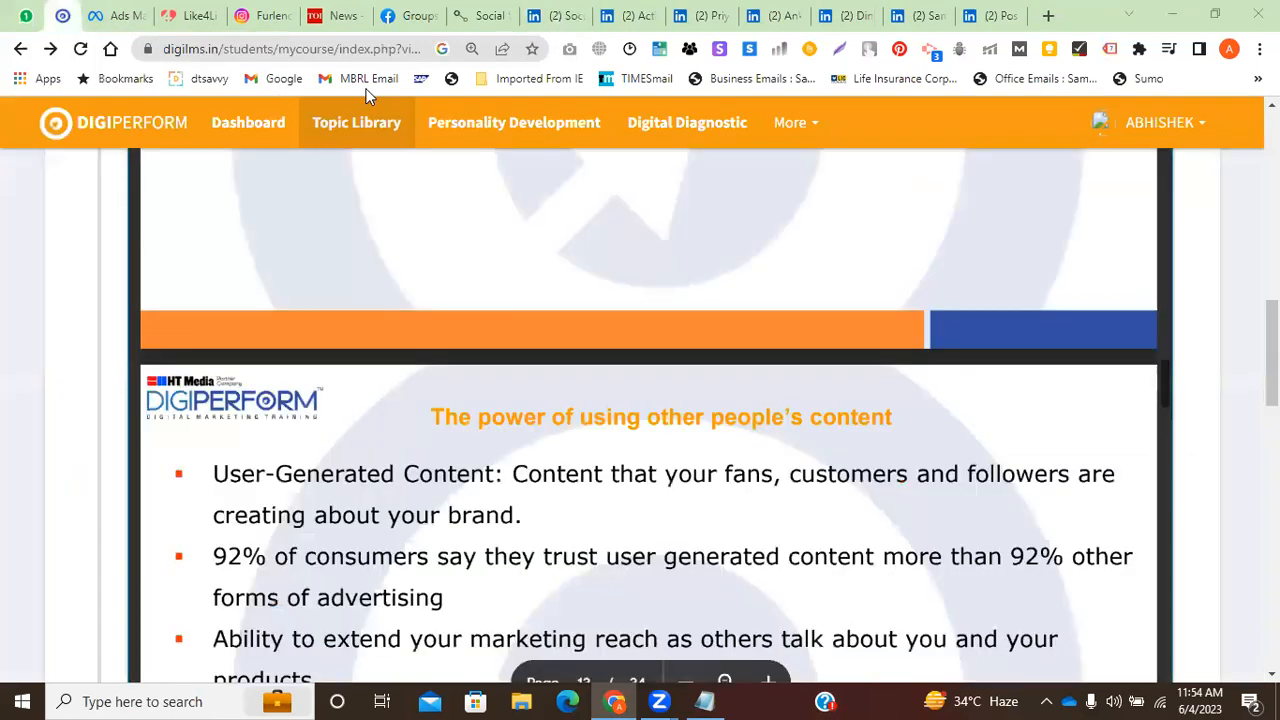
Scroll through the user-generated content slides and lesson list to the '7 - How to search for relevant hashtags' video.
scroll(515, 388, down, 3)
scroll(520, 390, down, 1)
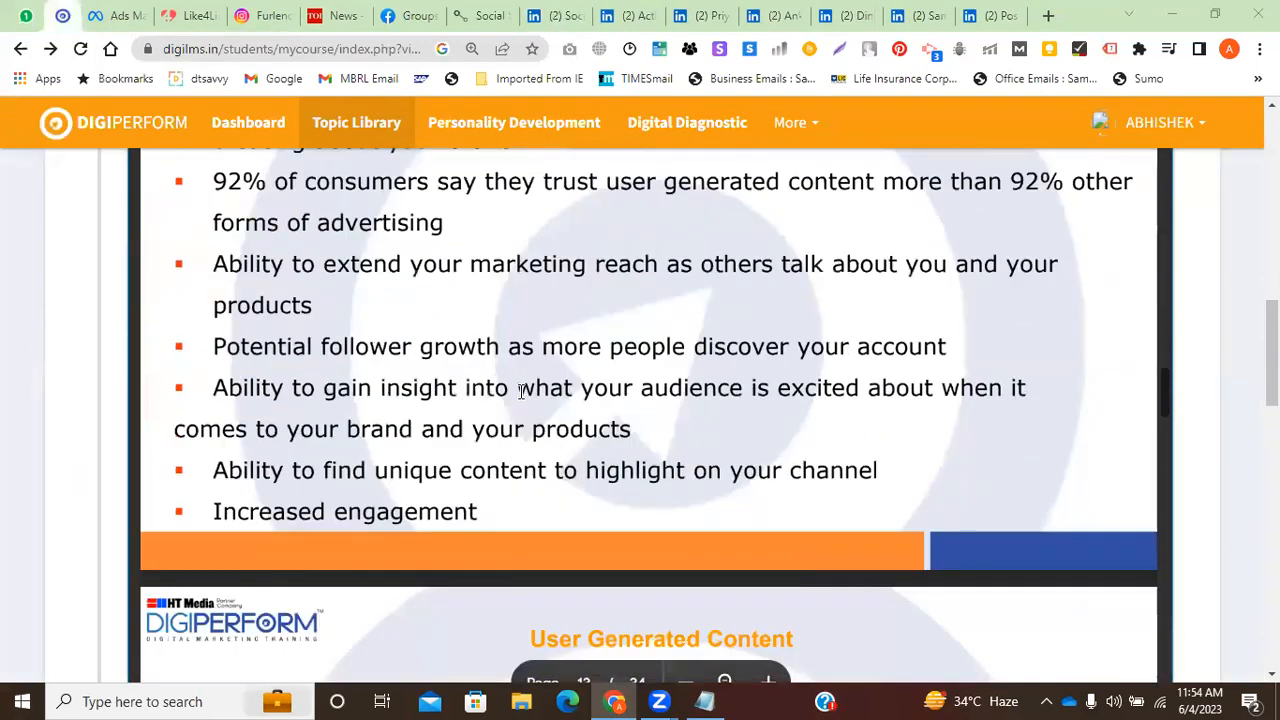
scroll(528, 392, down, 4)
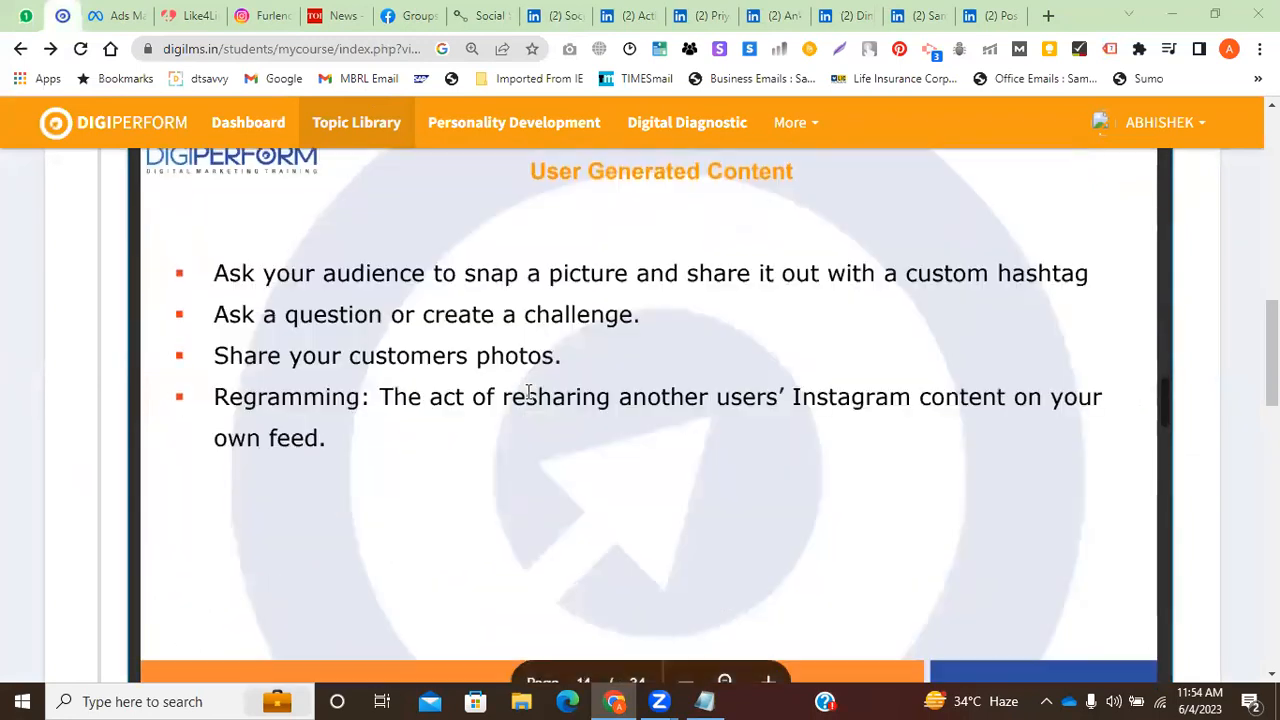
scroll(400, 360, down, 6)
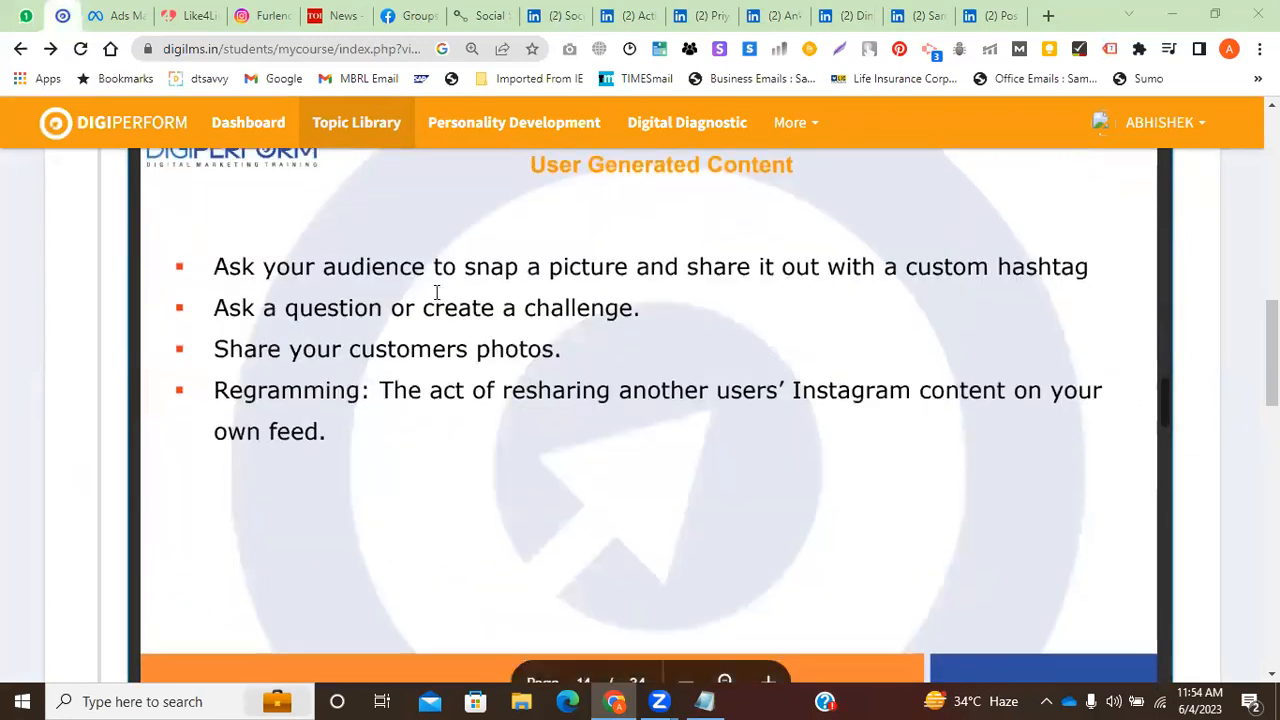
scroll(836, 236, down, 10)
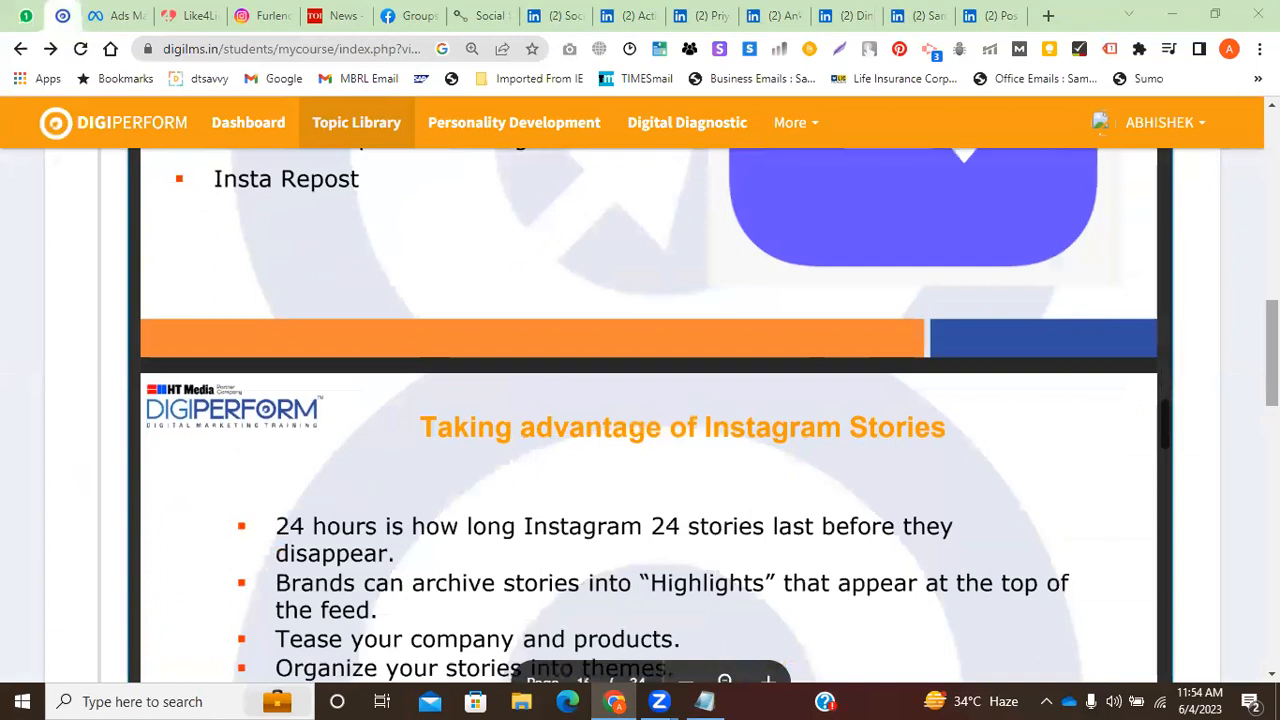
scroll(186, 374, down, 2)
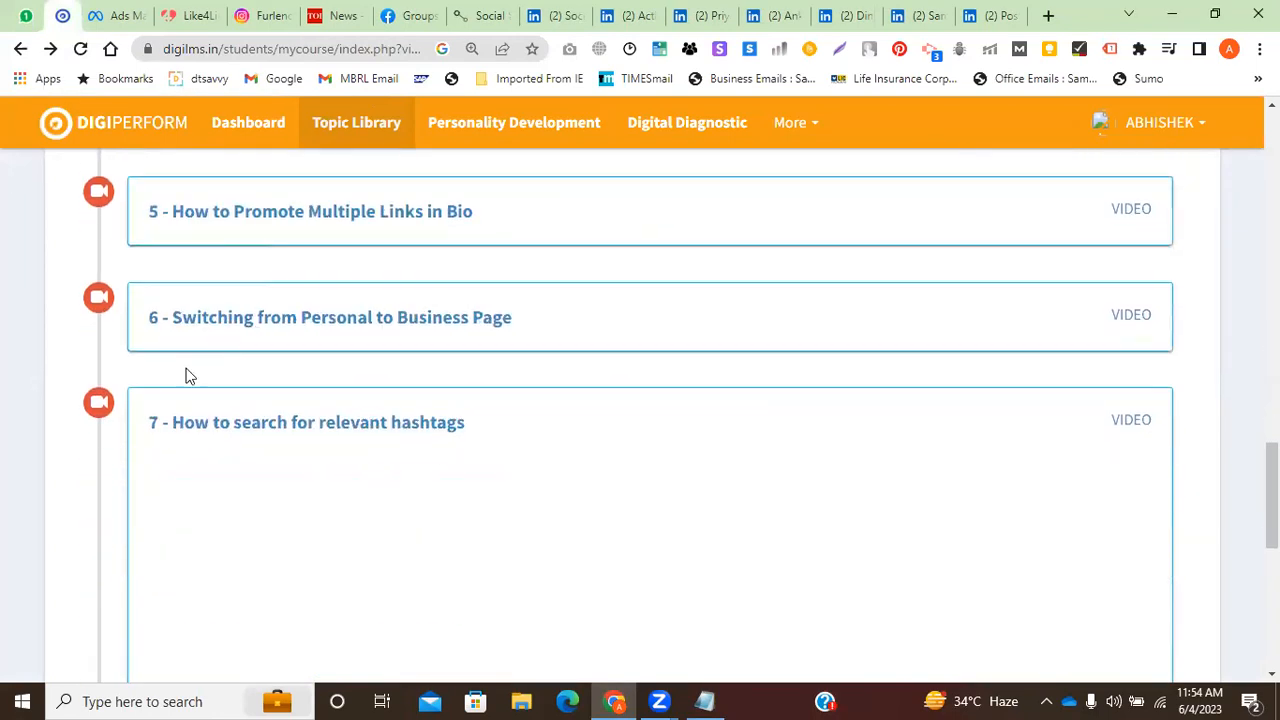
scroll(151, 369, up, 6)
scroll(291, 389, down, 5)
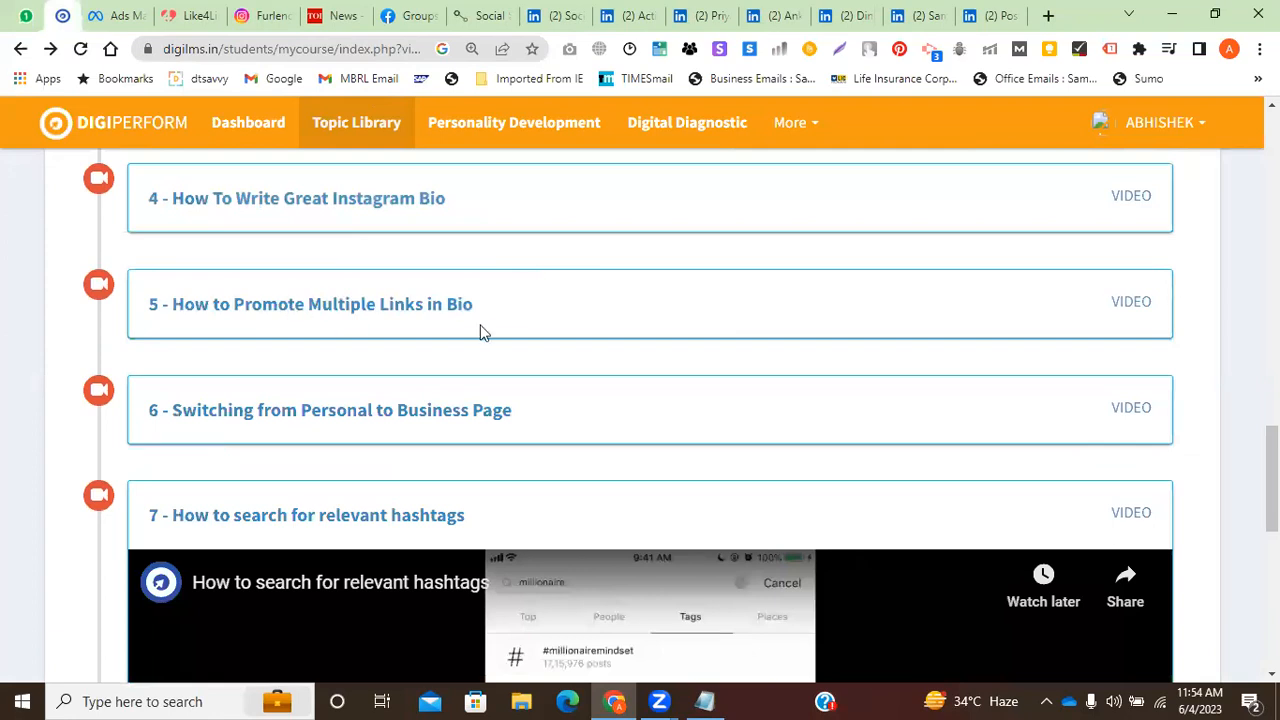
scroll(585, 365, down, 4)
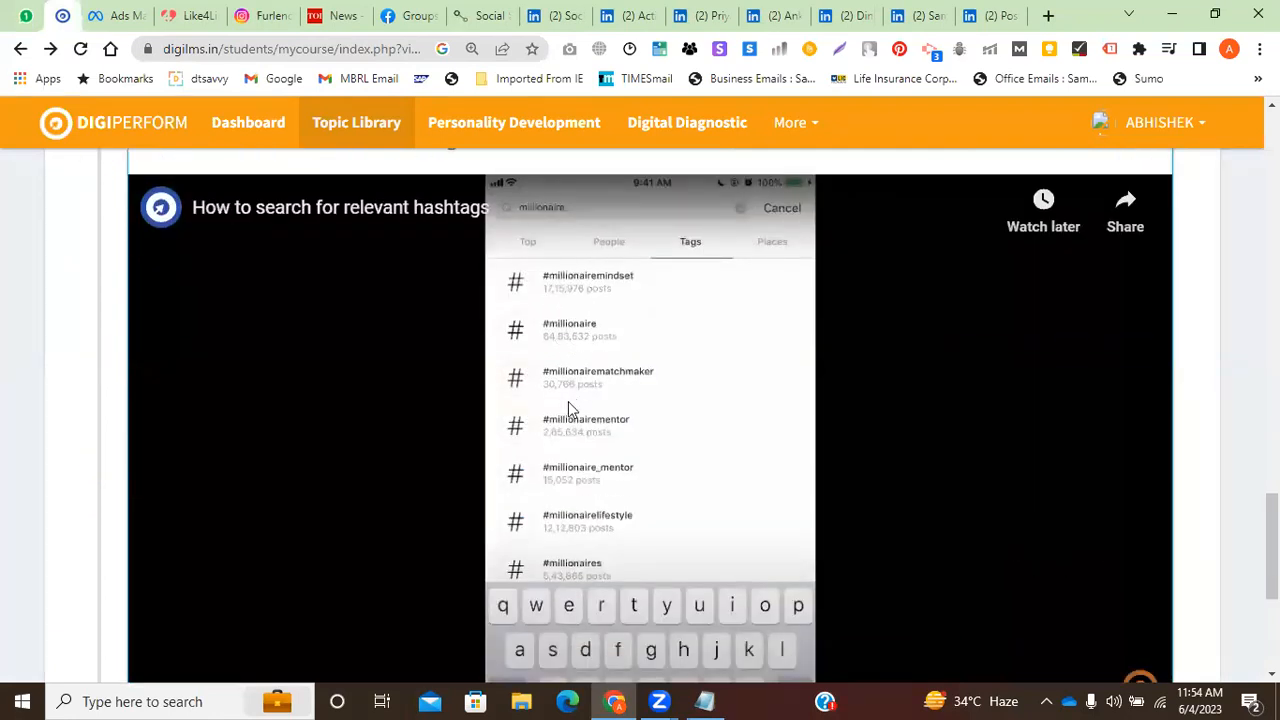
scroll(555, 349, up, 1)
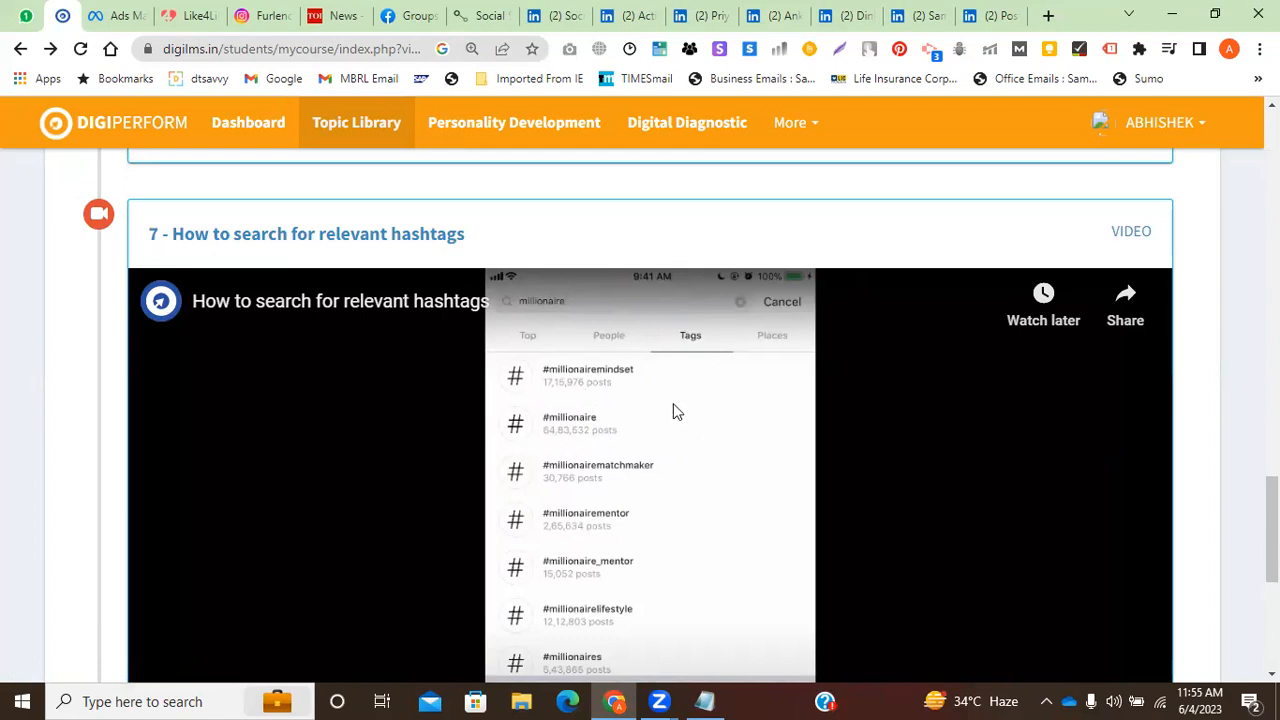
scroll(675, 407, down, 1)
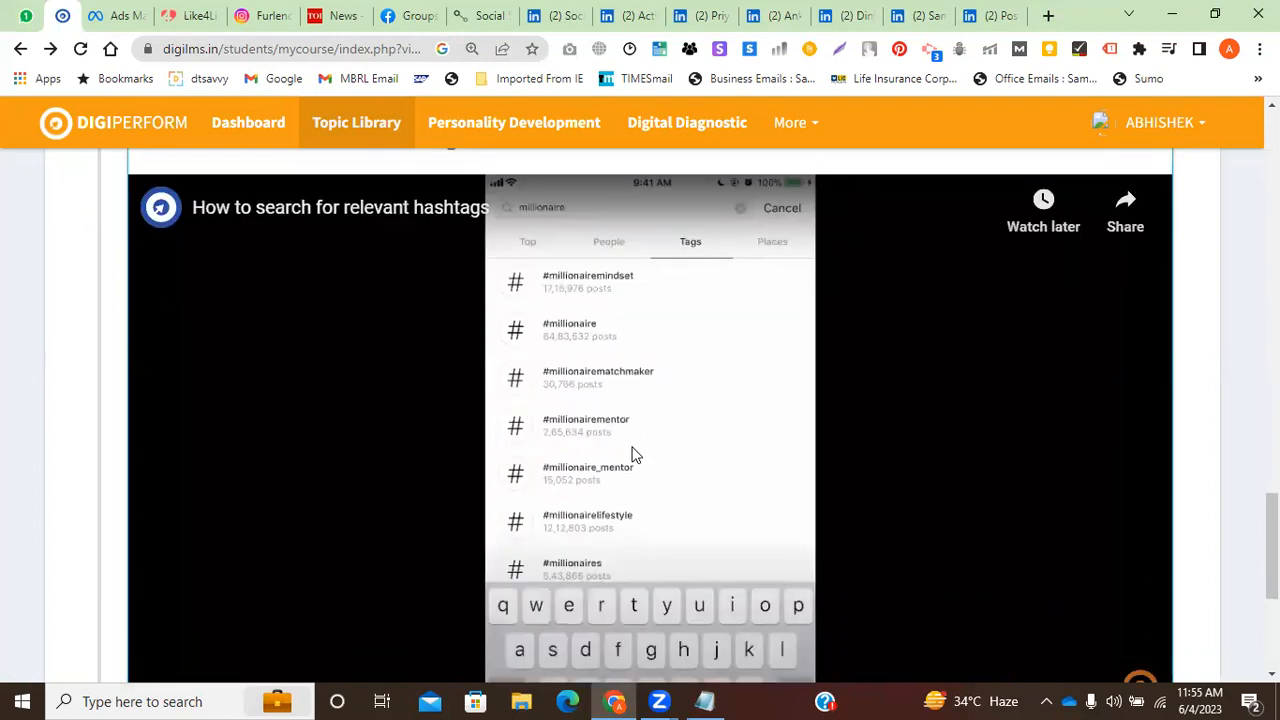
scroll(632, 455, down, 4)
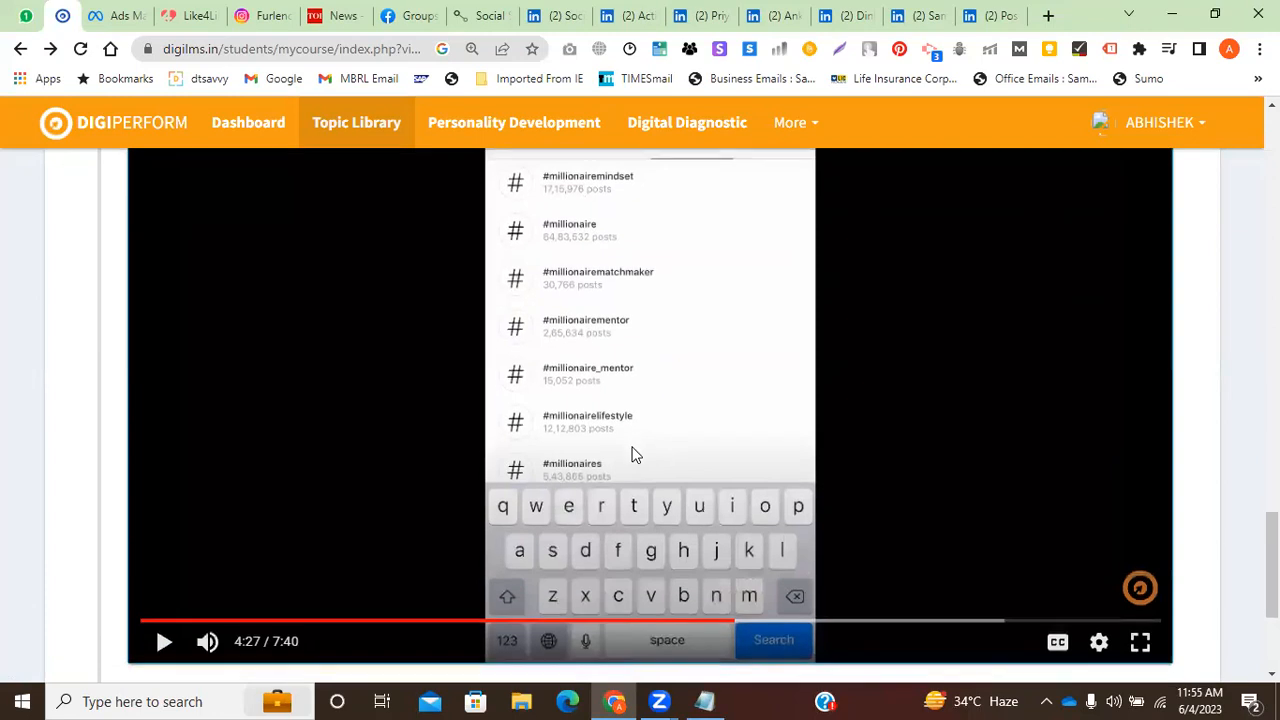
scroll(631, 451, up, 1)
scroll(634, 440, up, 5)
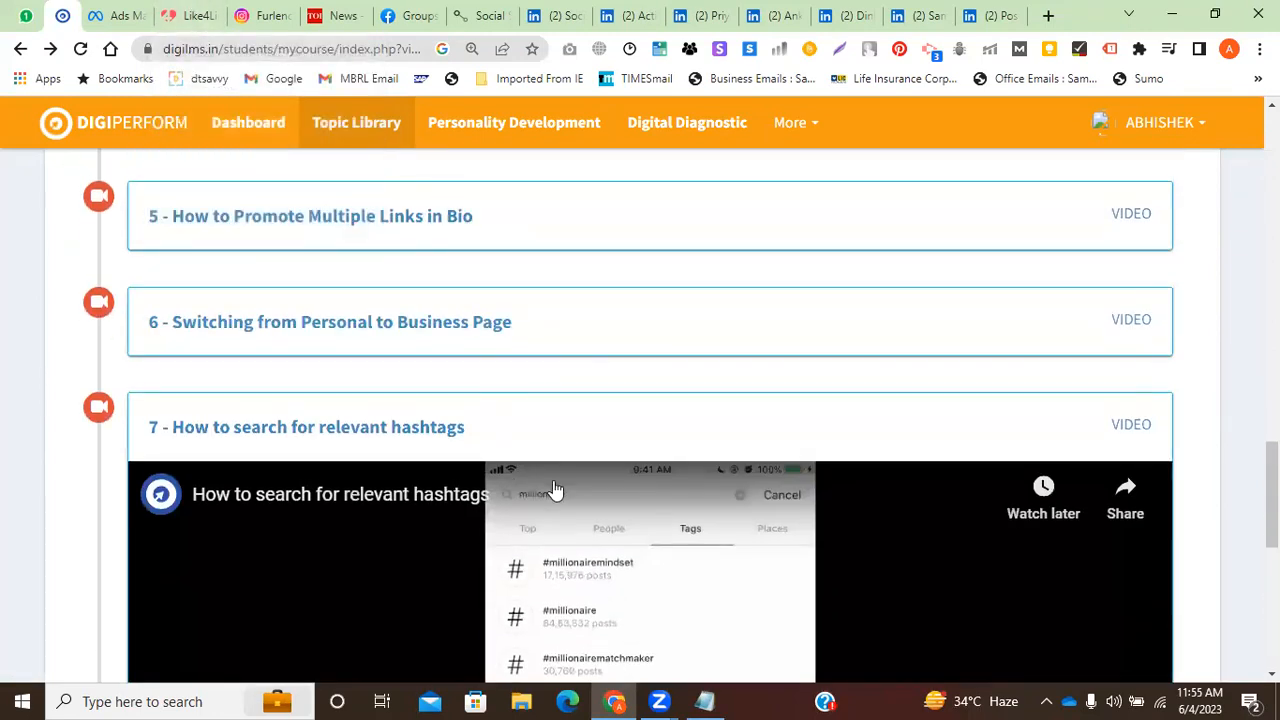
Glance at Ads Manager campaigns, then return to DigiPerform and scroll up the lesson list.
click(138, 10)
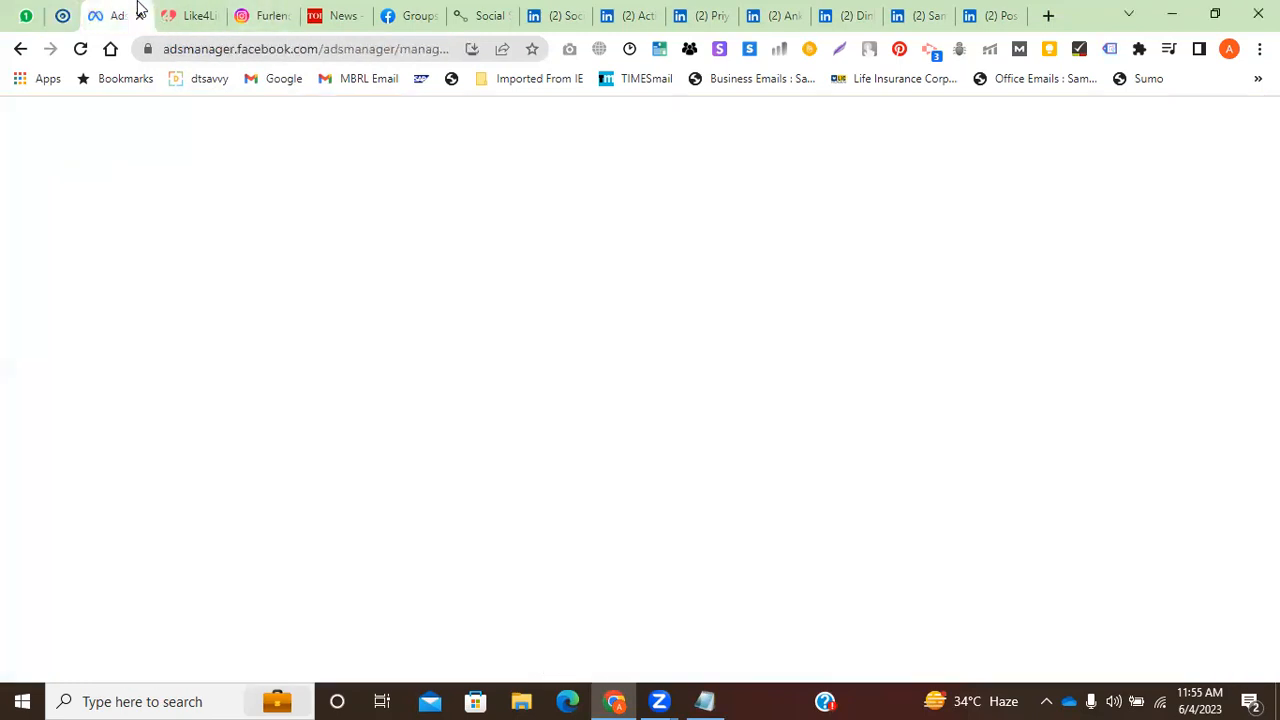
click(62, 15)
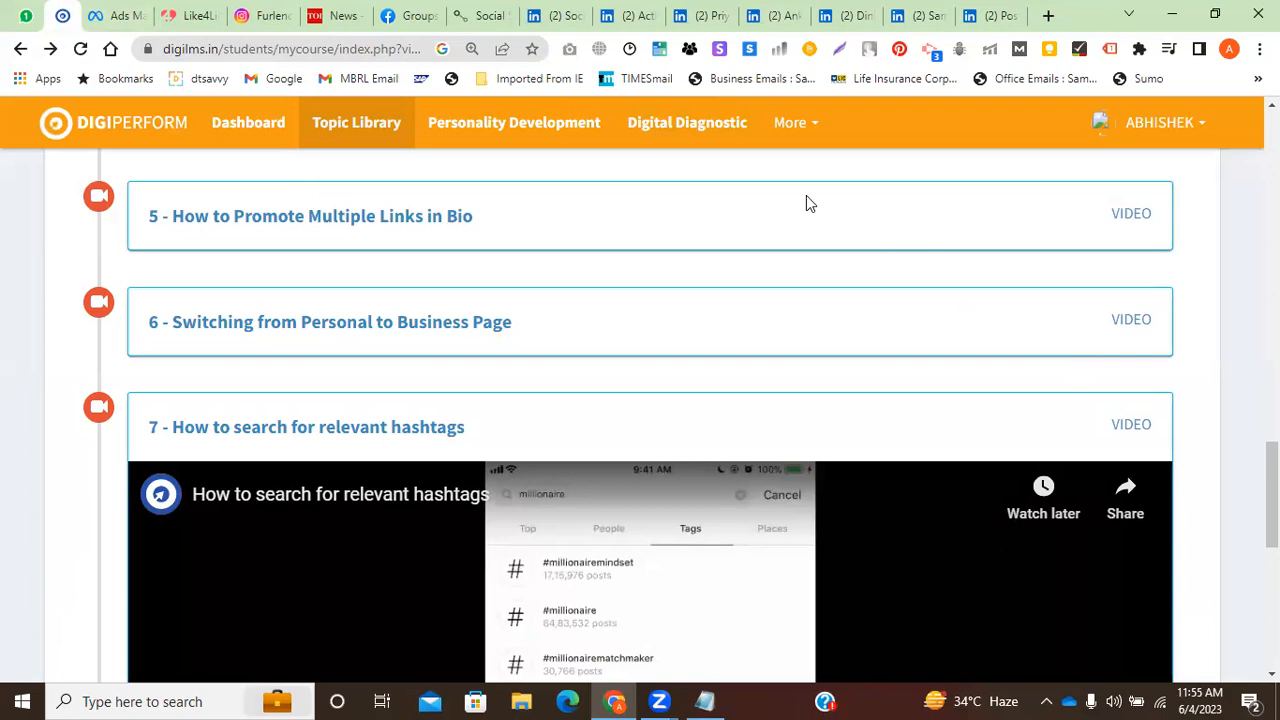
scroll(446, 363, up, 3)
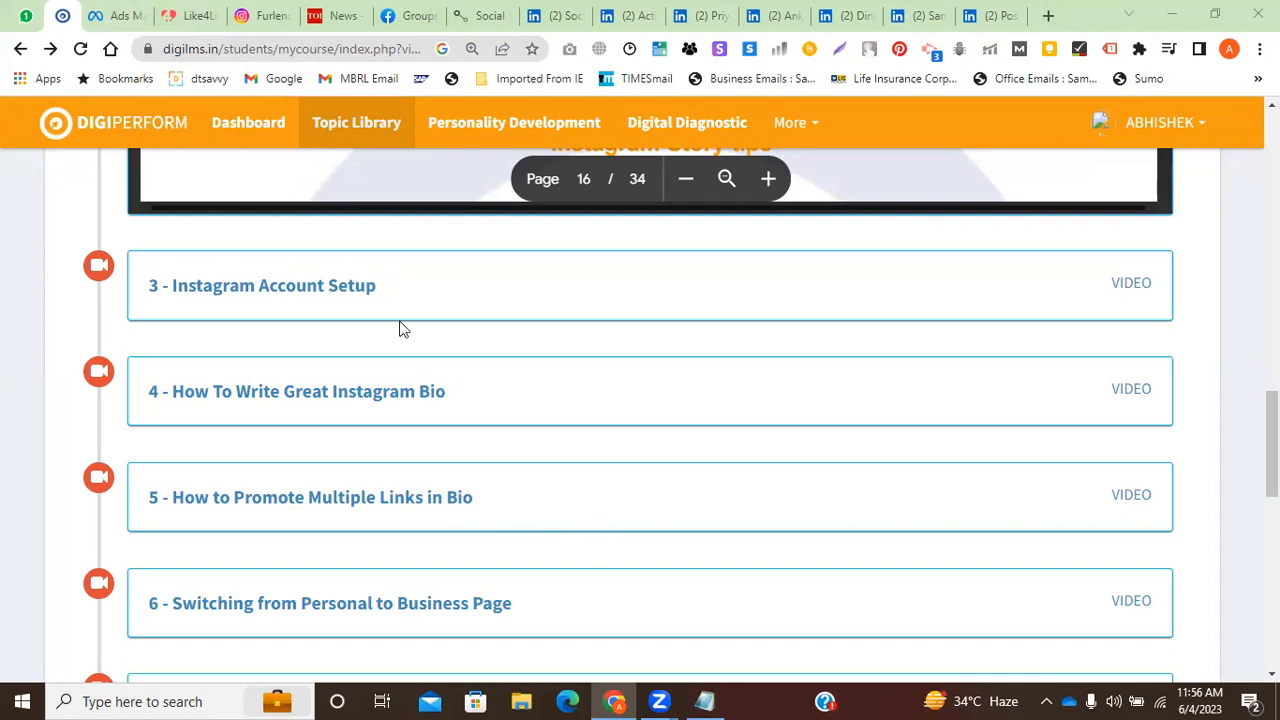
Review the page 16 Instagram Stories slide, then bring the Ads Manager campaigns table forward.
scroll(109, 370, up, 2)
scroll(310, 290, up, 1)
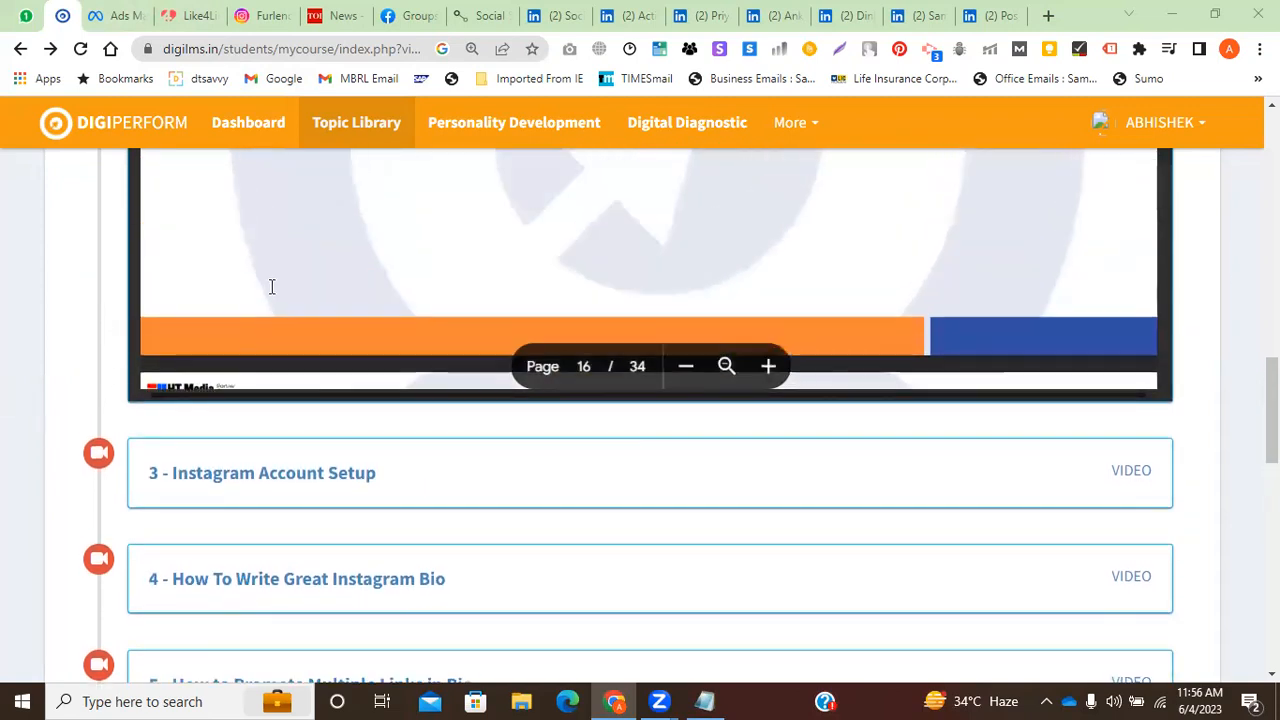
scroll(271, 287, down, 5)
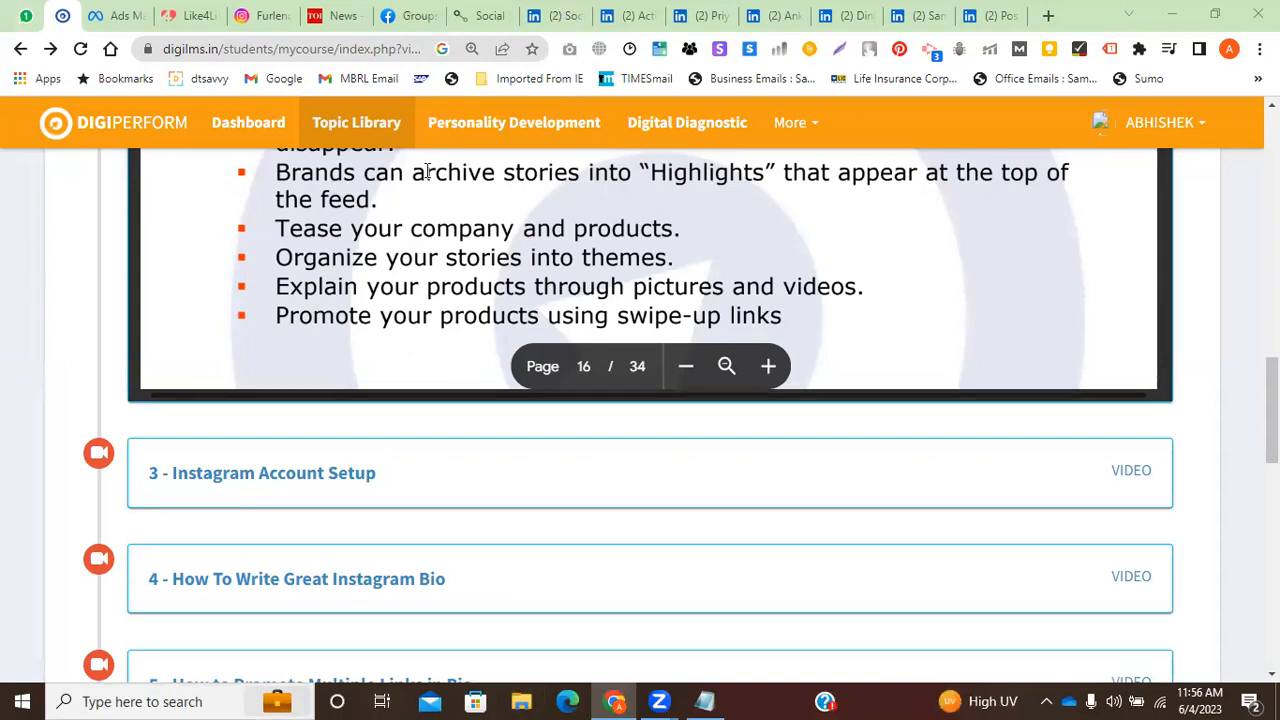
click(115, 15)
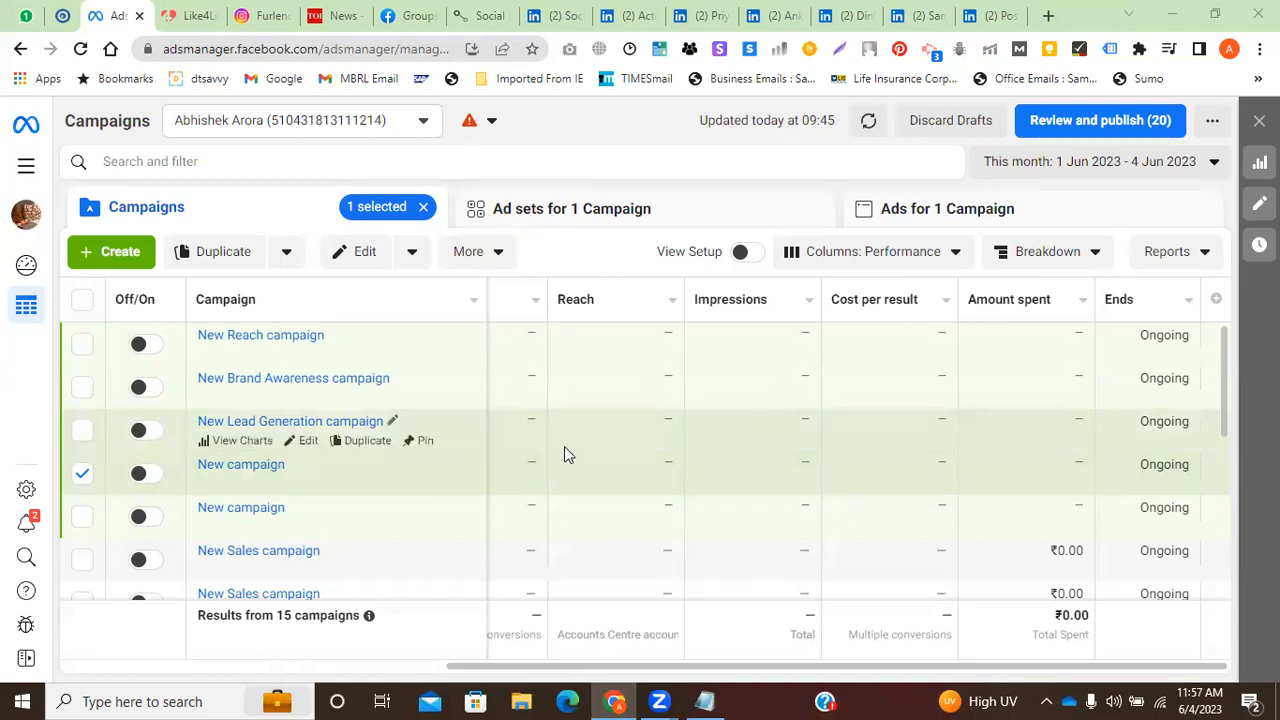
click(26, 168)
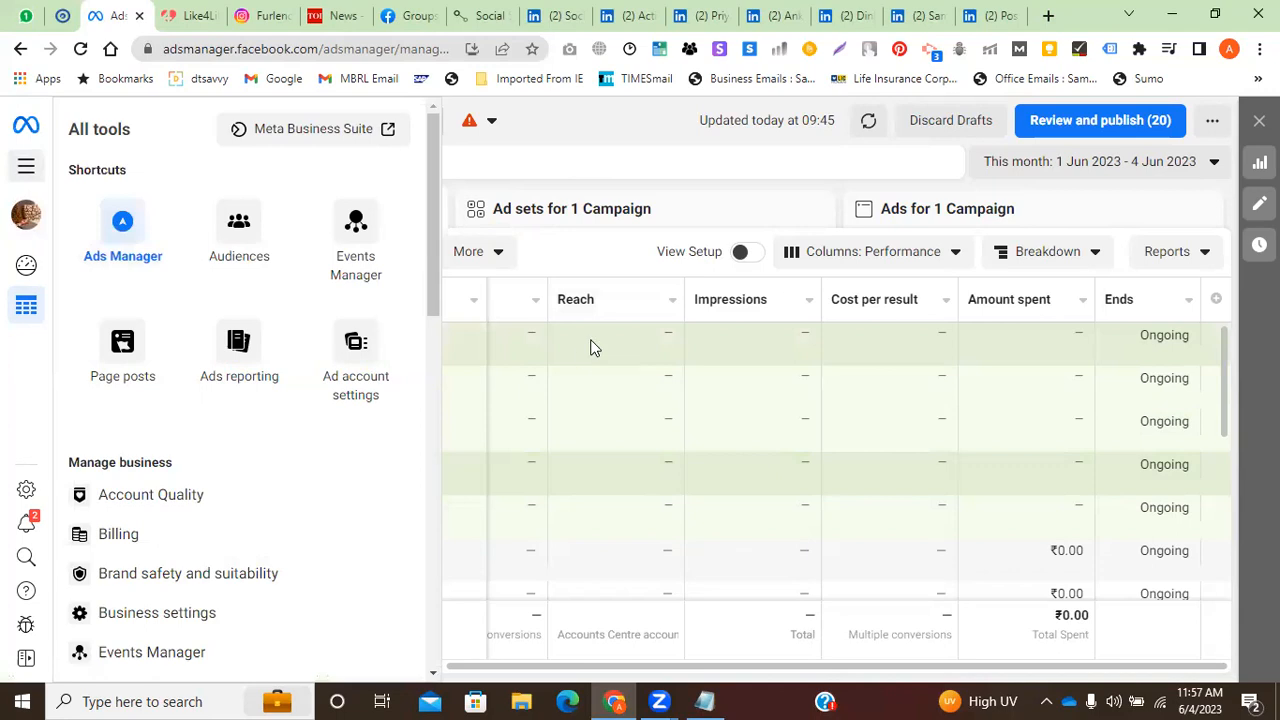
scroll(620, 350, down, 2)
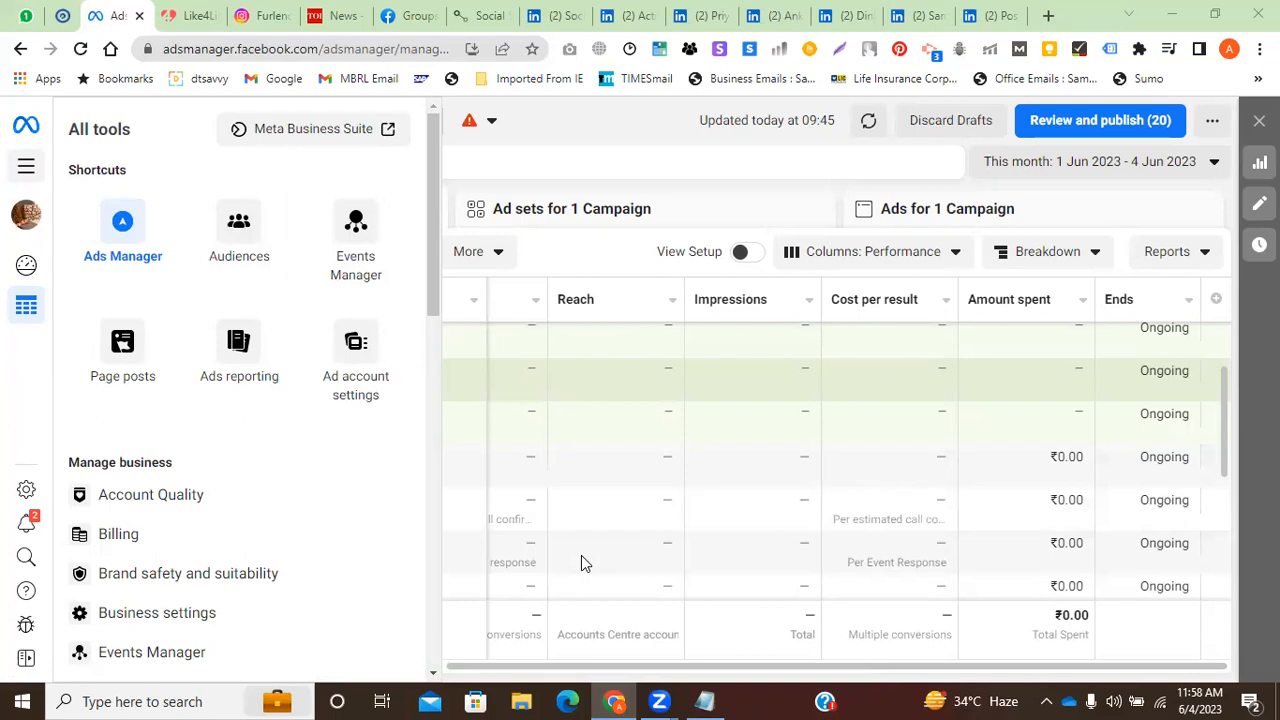
click(26, 165)
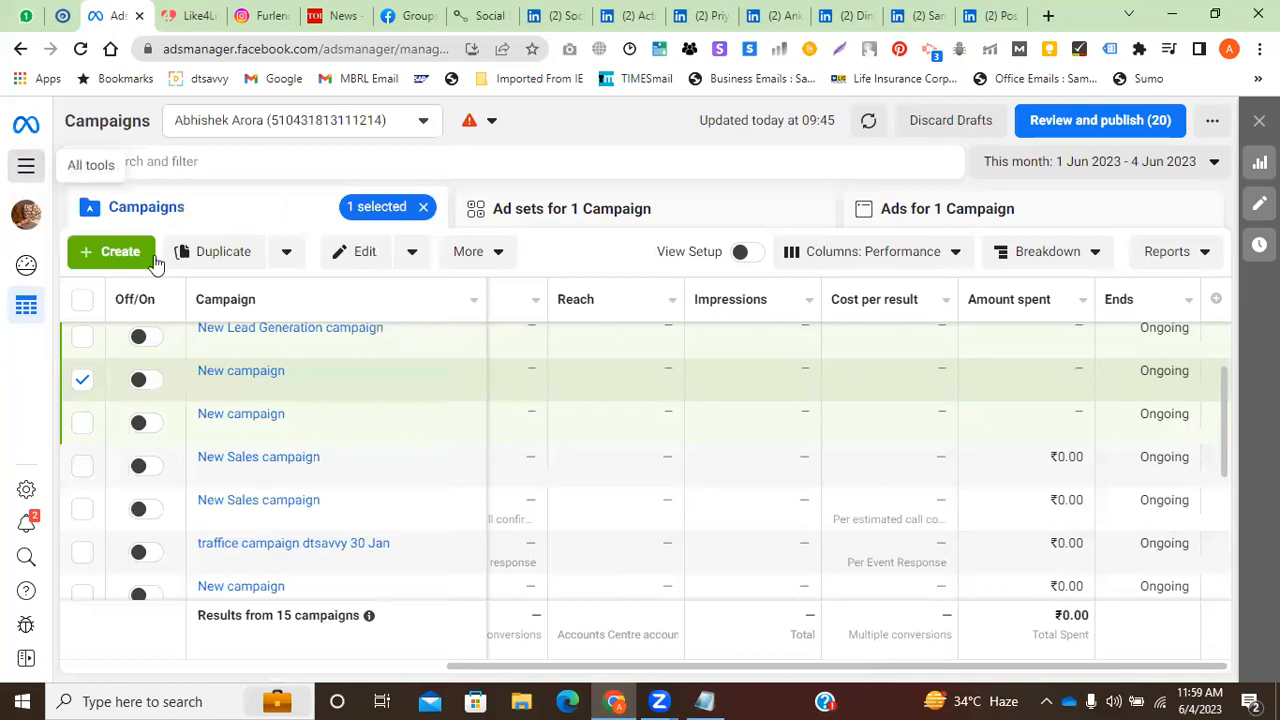
Open the New Brand Awareness ad set and view its schedule, starting 29/1/2022 at 13:29.
scroll(549, 437, up, 2)
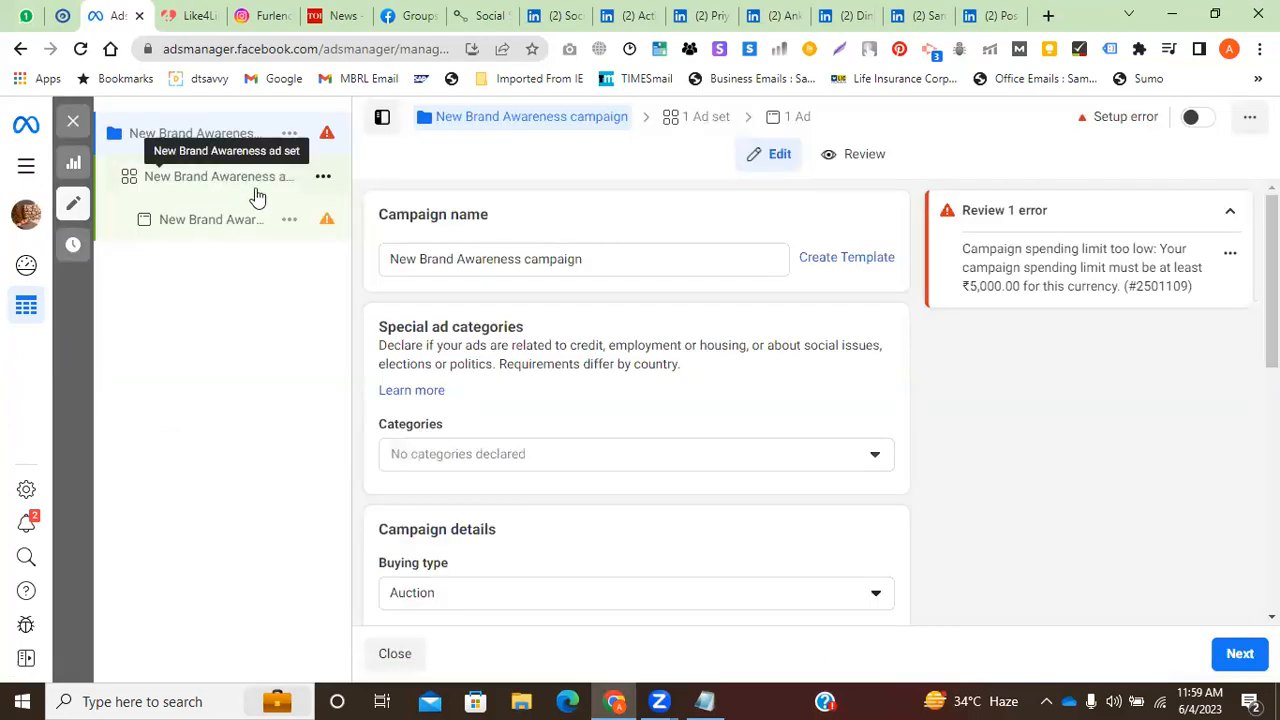
click(250, 186)
scroll(352, 378, down, 4)
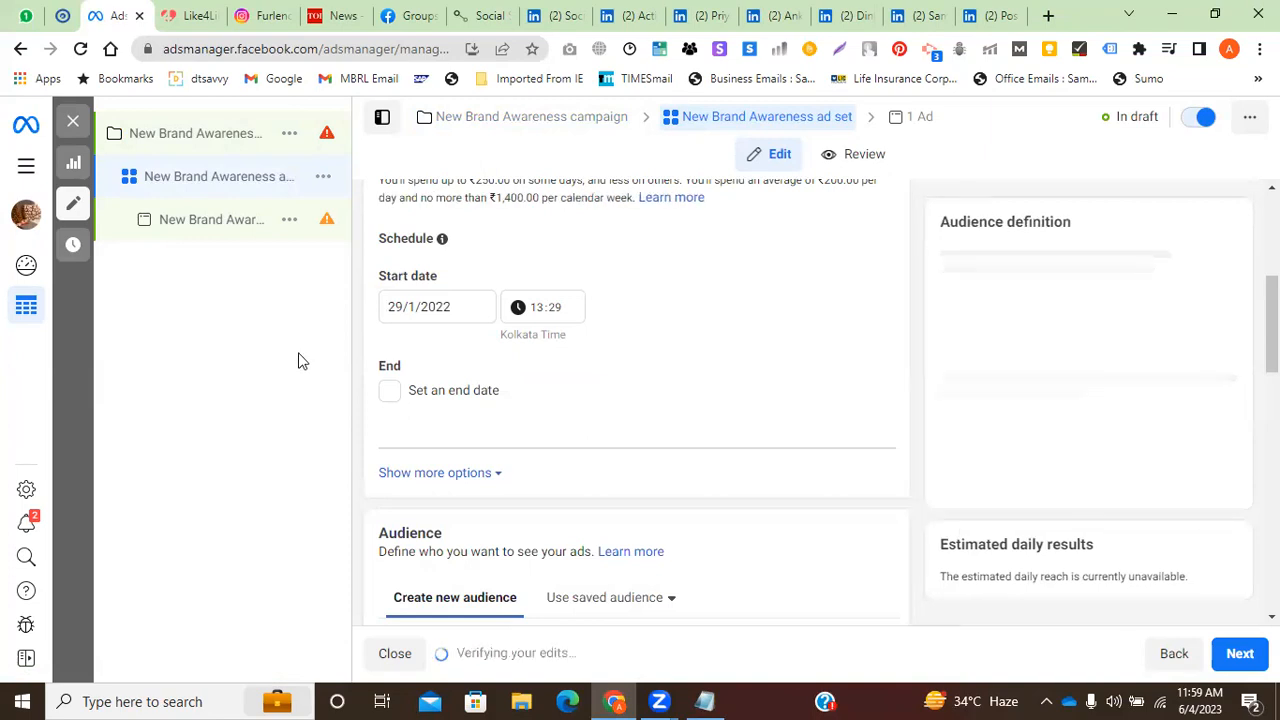
Review the ad set's Use saved audience list, then bring up the All tools panel.
scroll(1020, 217, up, 3)
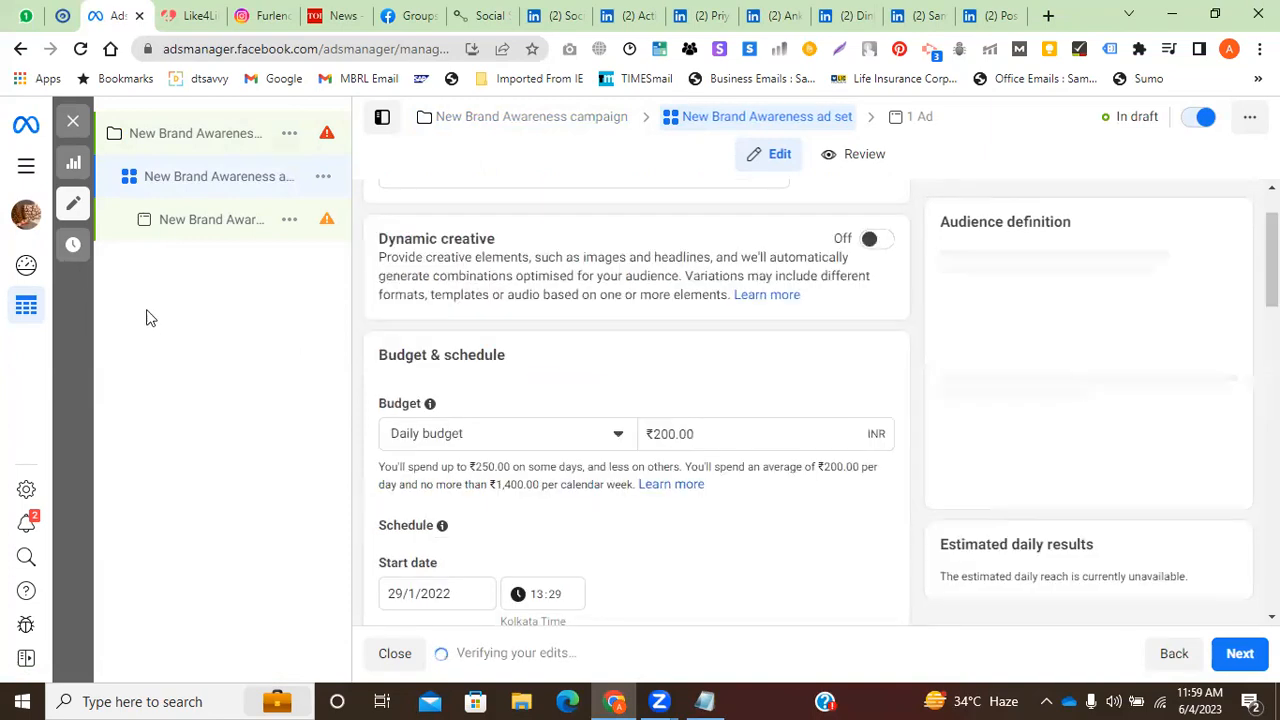
scroll(526, 411, down, 5)
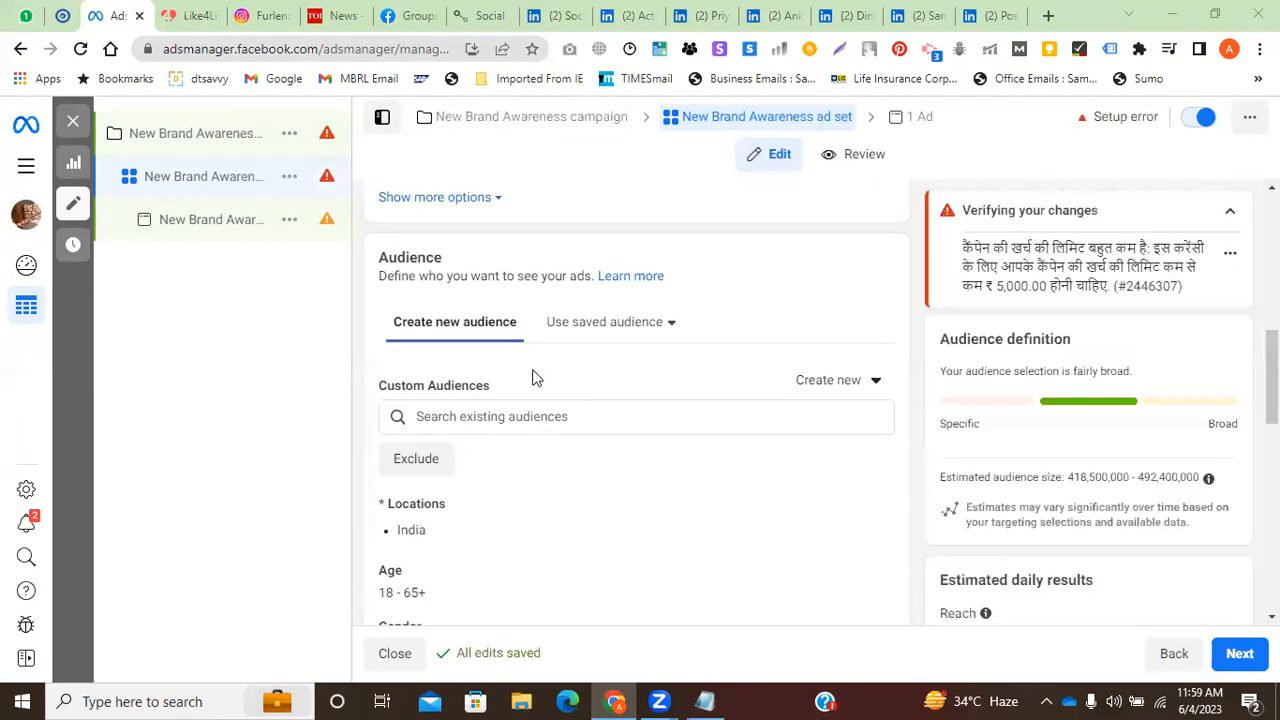
click(624, 327)
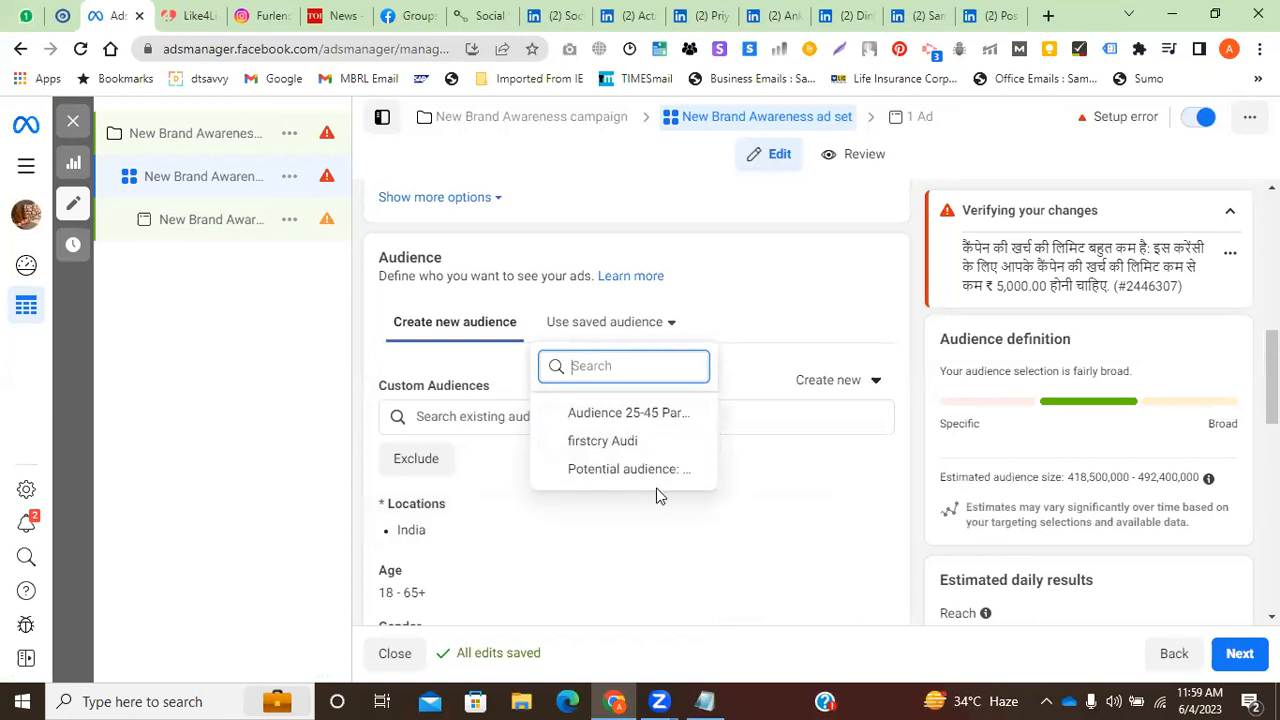
click(606, 330)
click(612, 324)
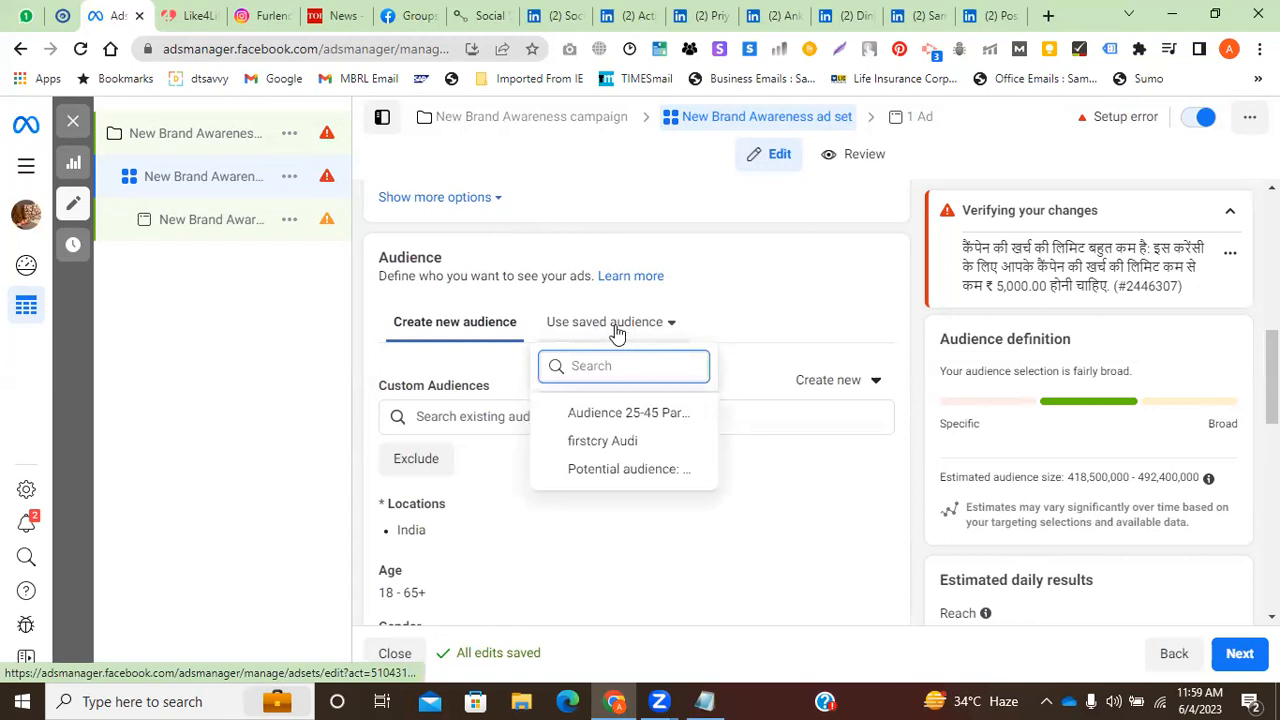
mouse_move(612, 422)
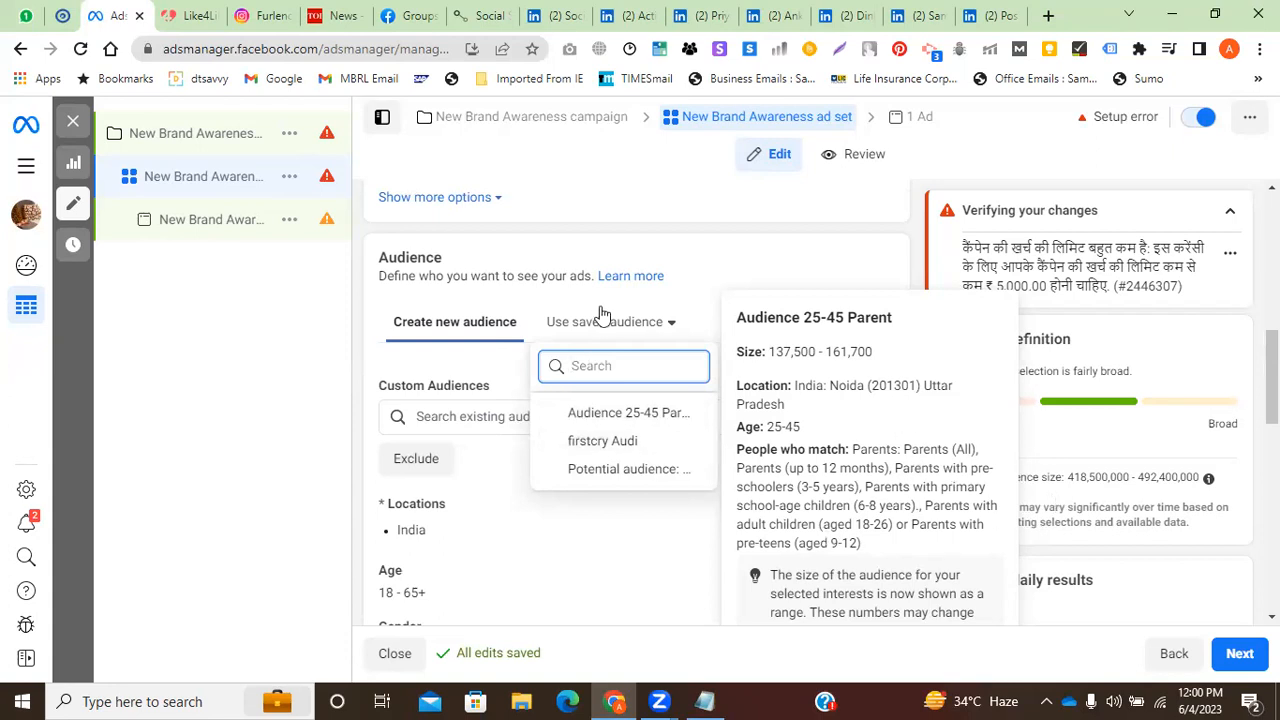
click(14, 175)
click(14, 173)
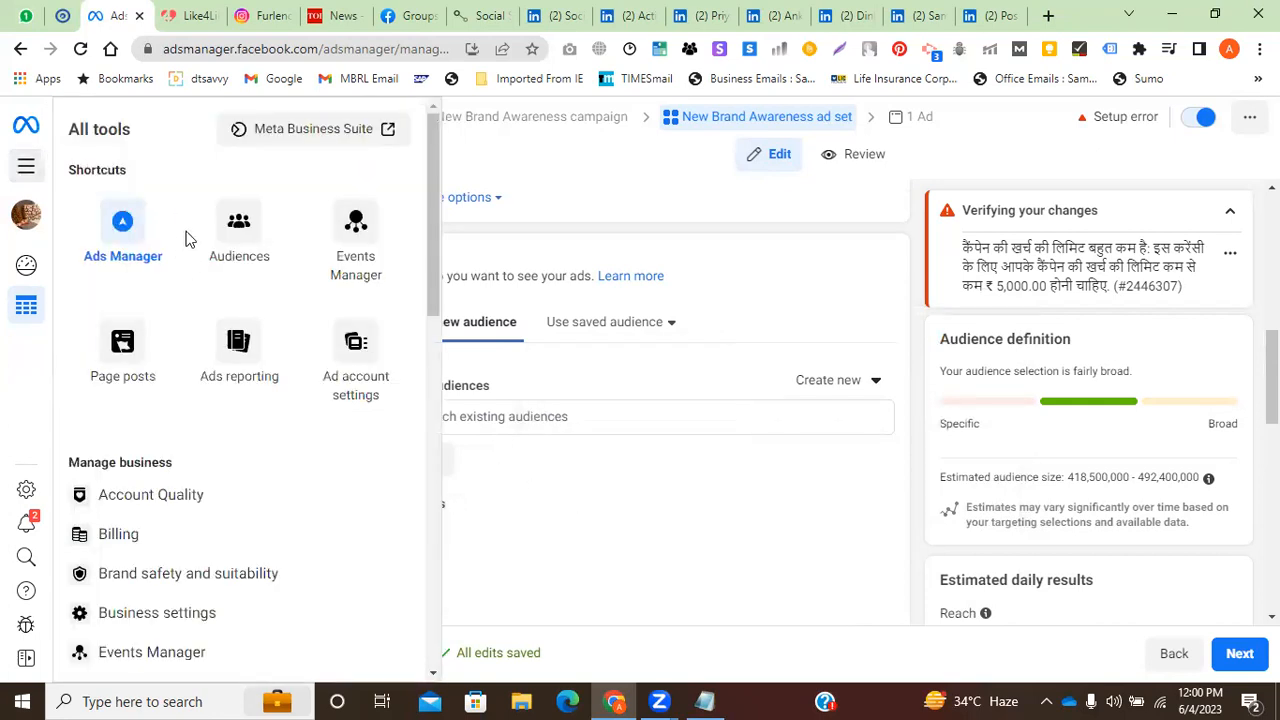
Go to the Audiences page from the All tools panel.
click(232, 232)
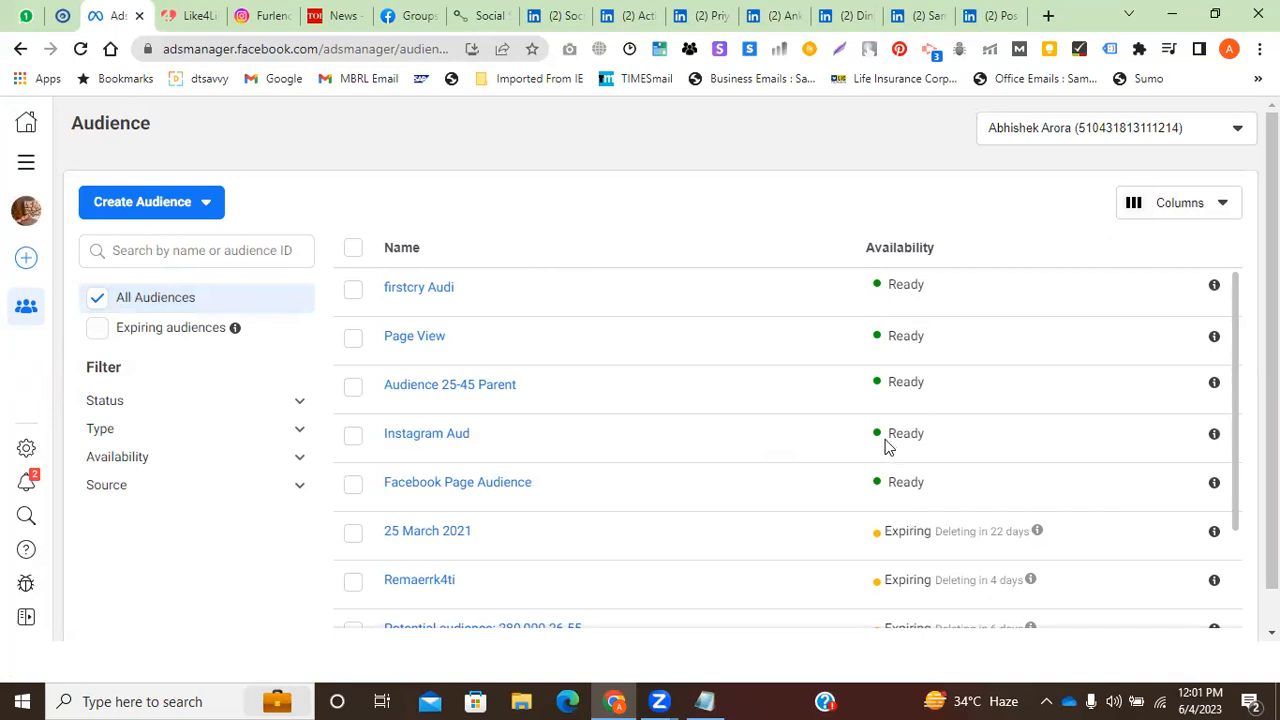
Preview the Custom Audience source options from Create Audience, then close them.
click(203, 207)
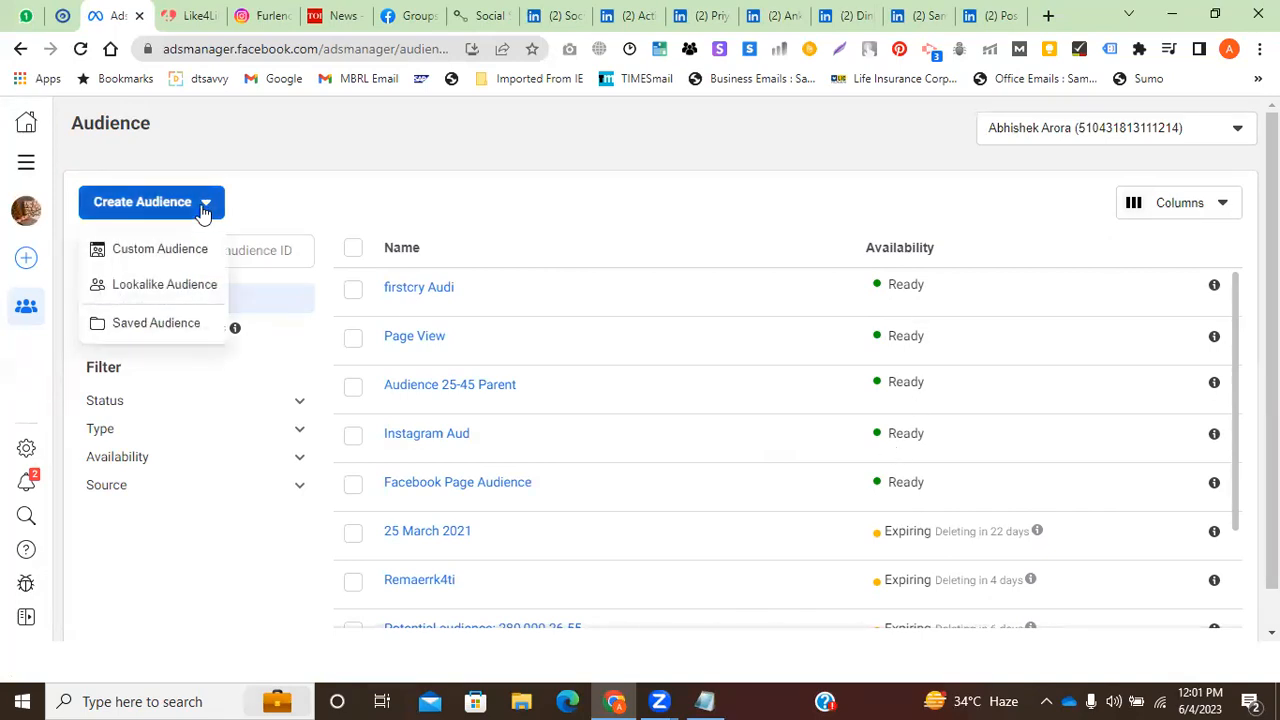
click(194, 266)
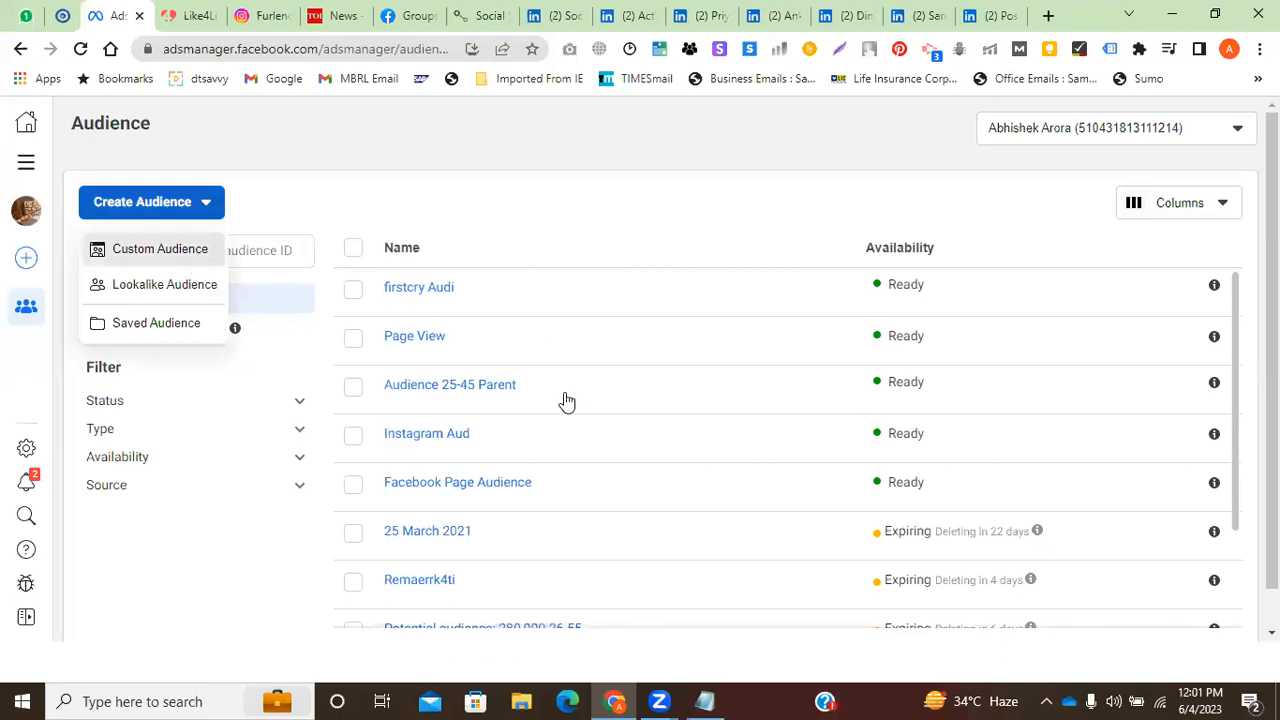
scroll(562, 440, down, 1)
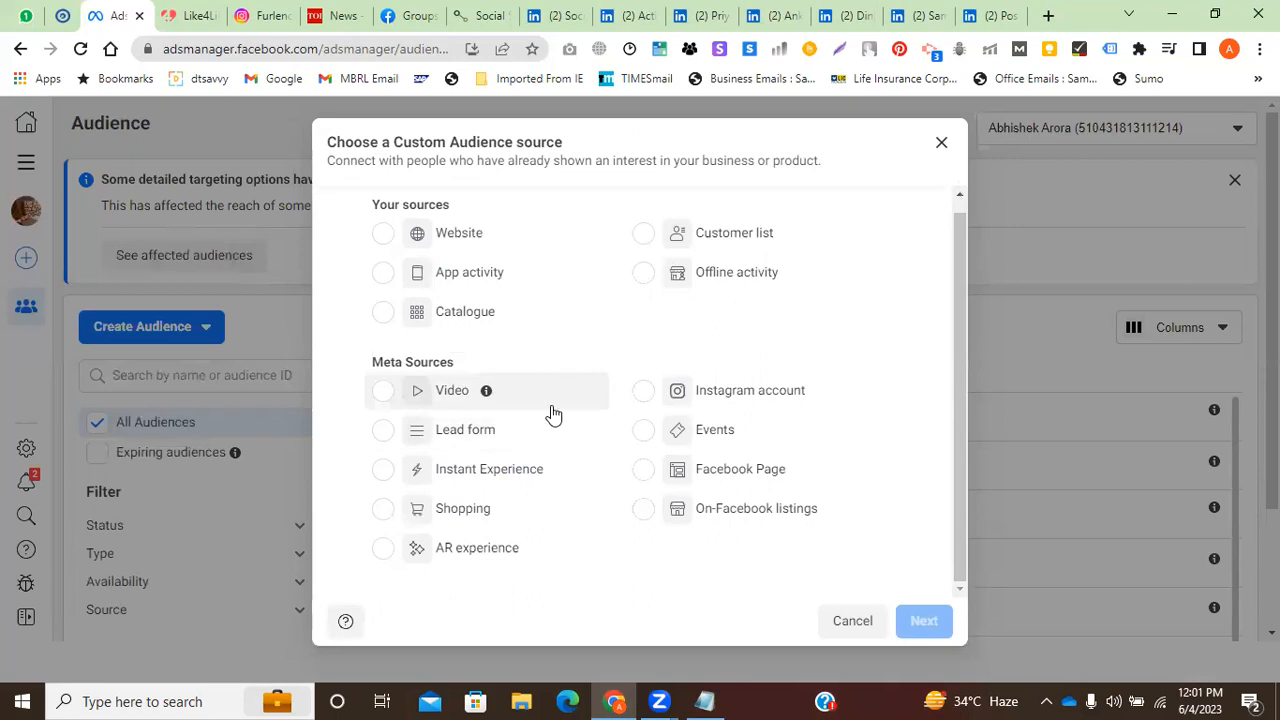
click(940, 145)
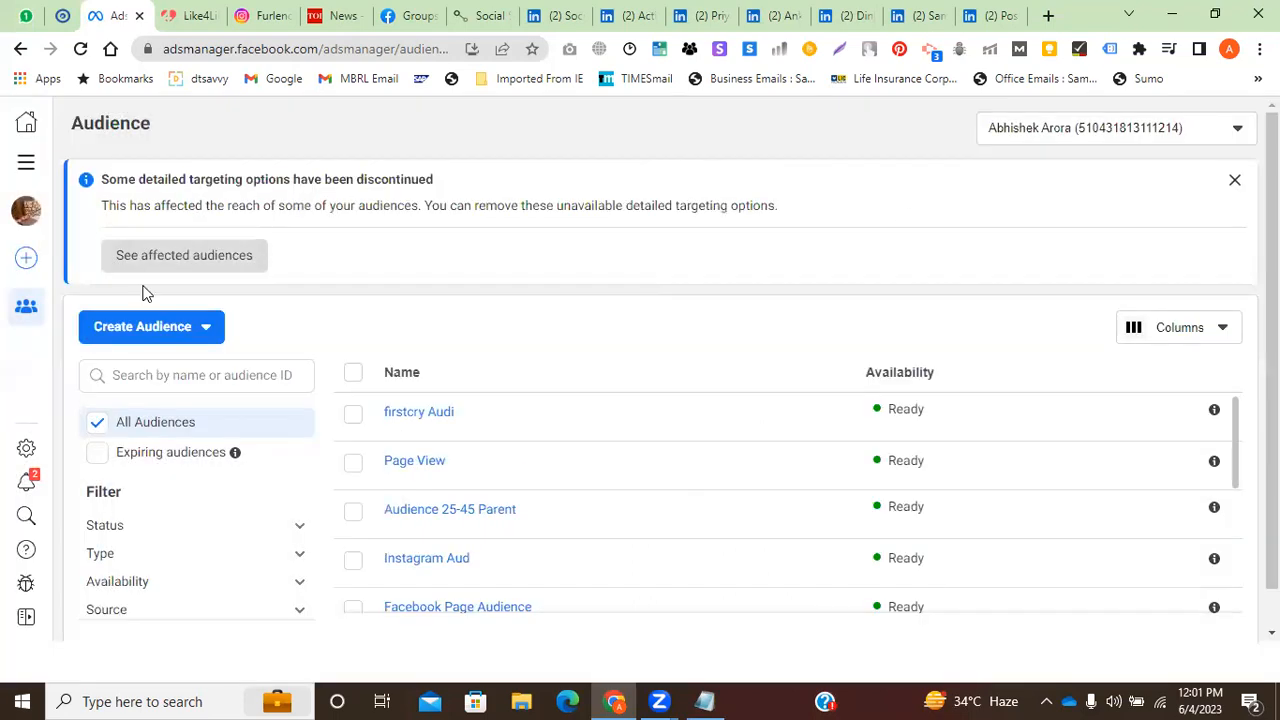
Start a Lookalike Audience and explore using a custom audience as a new source.
click(194, 323)
click(165, 418)
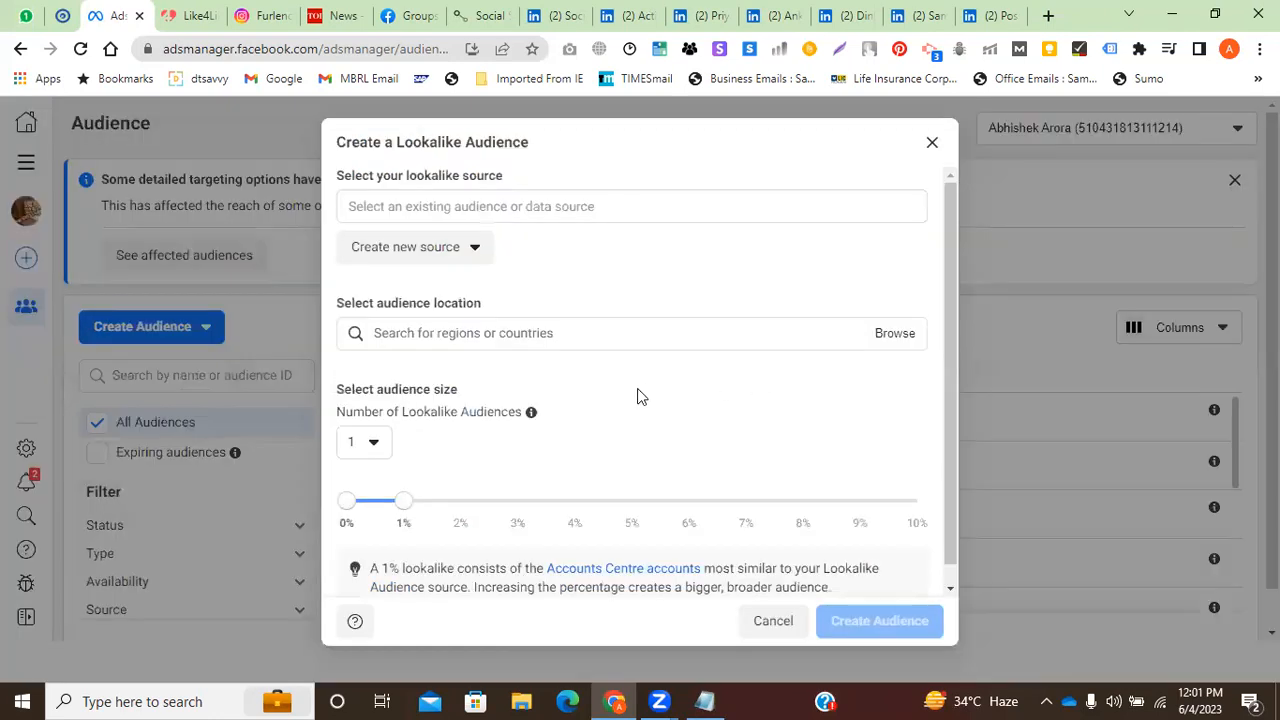
scroll(640, 397, down, 1)
scroll(954, 330, up, 1)
click(441, 256)
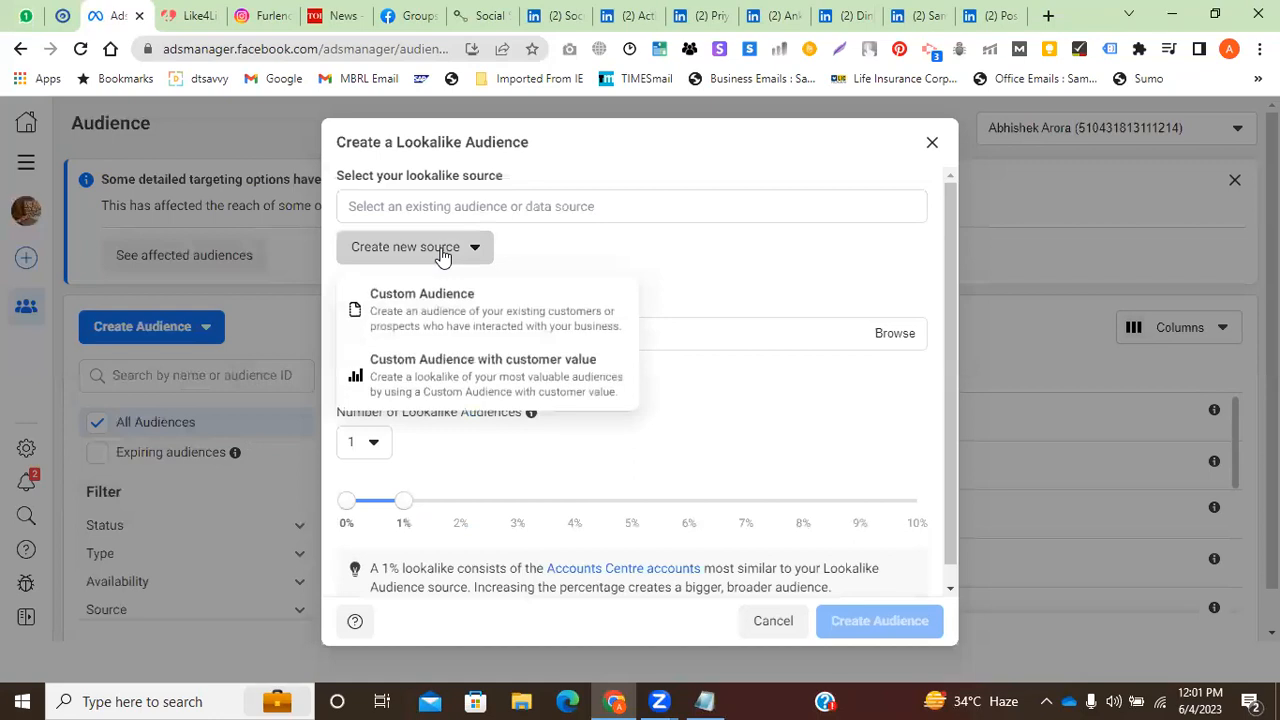
click(480, 330)
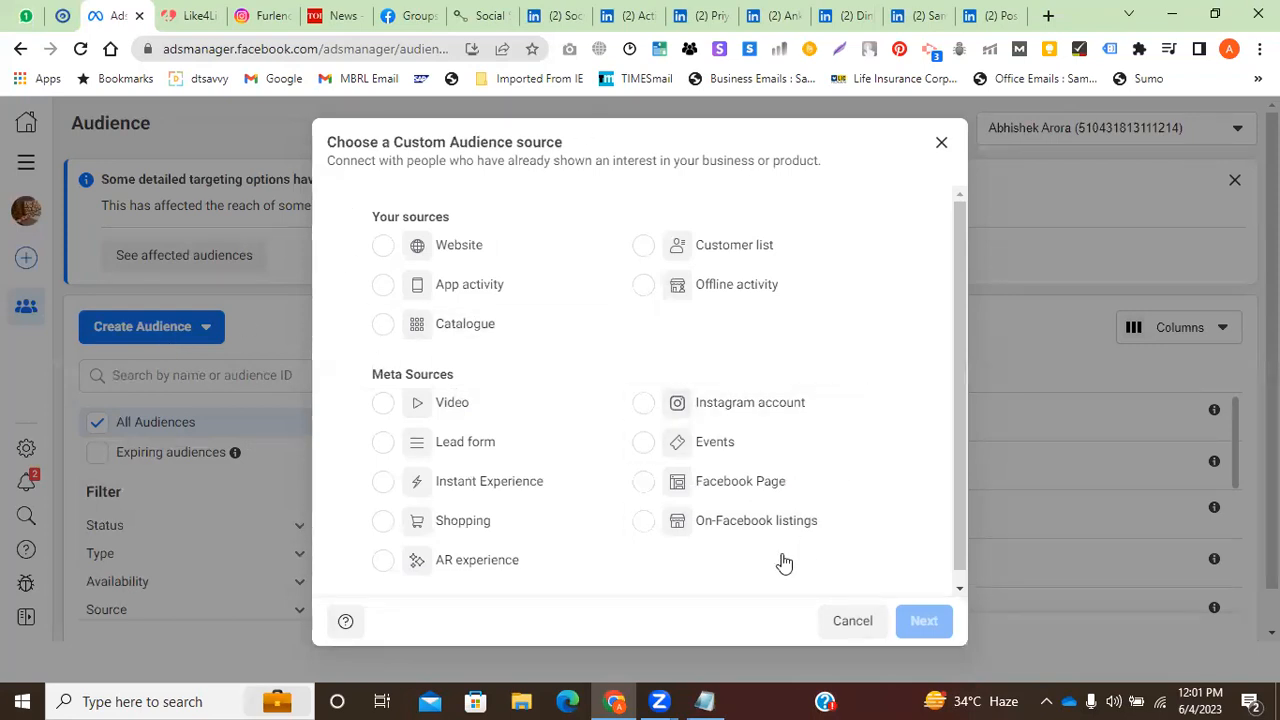
click(941, 142)
Preview the Custom Audience sources once more and reopen the Create Audience choices.
click(156, 338)
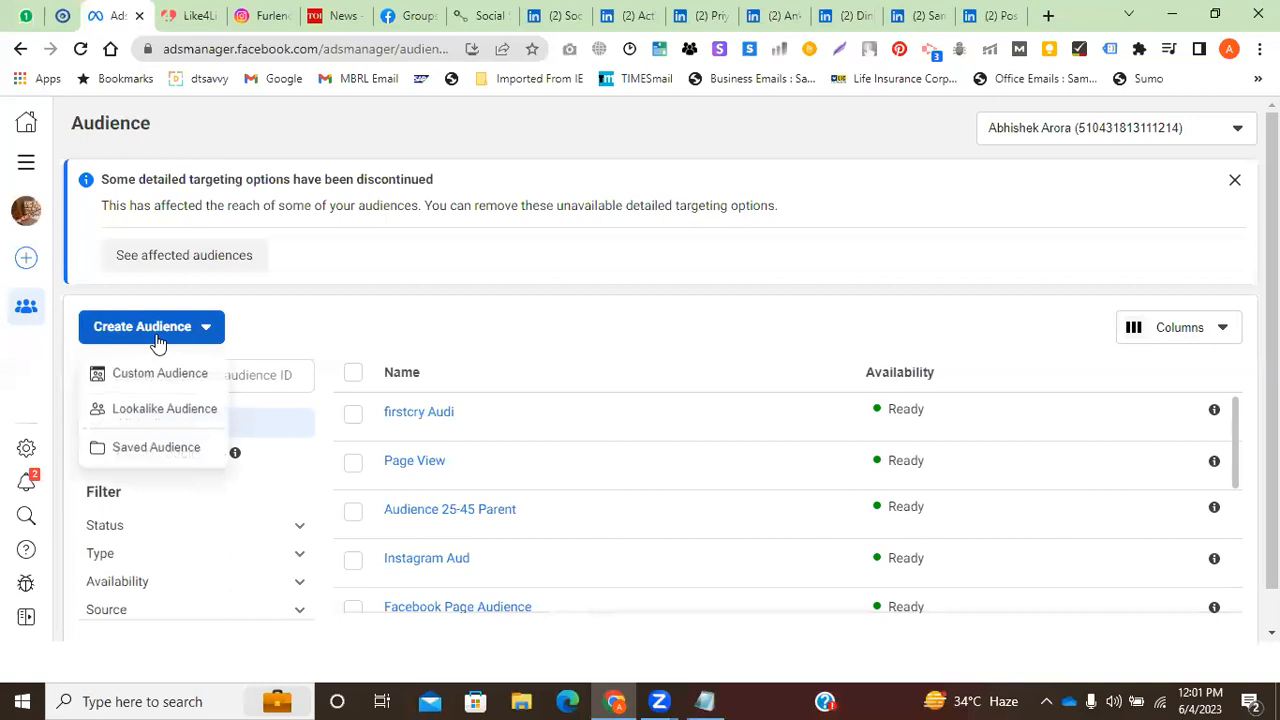
click(158, 376)
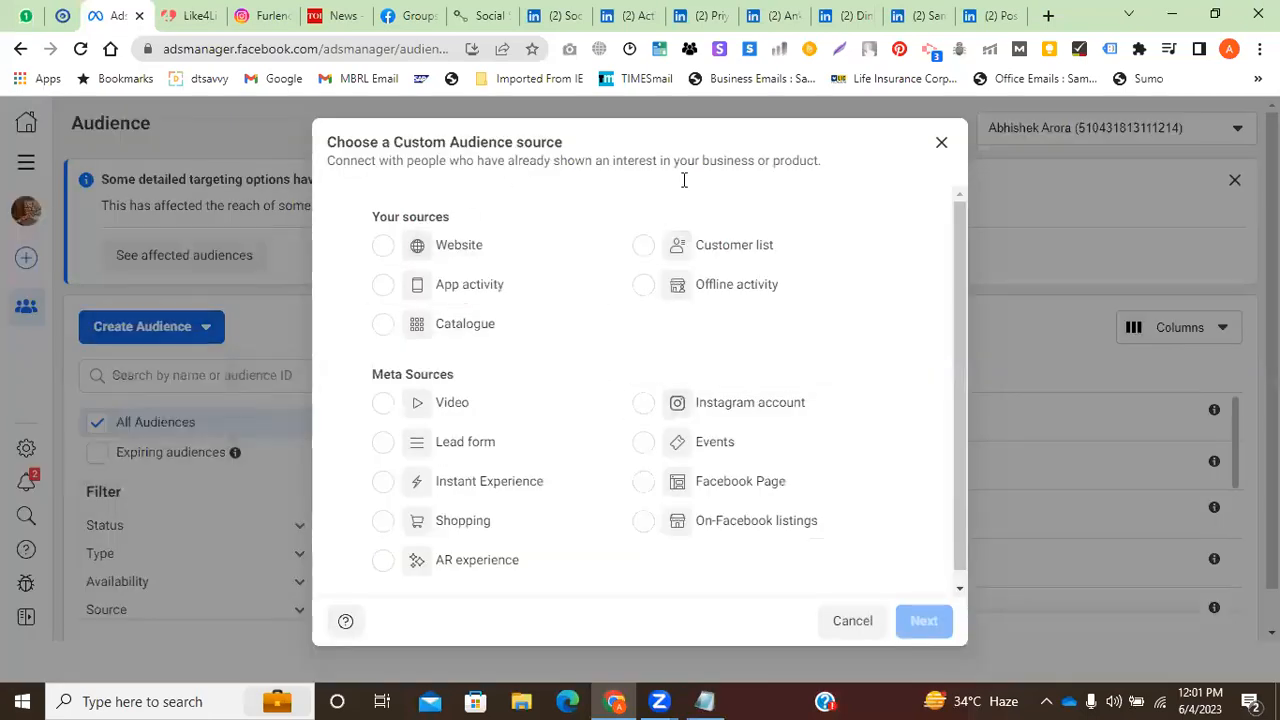
scroll(743, 371, down, 1)
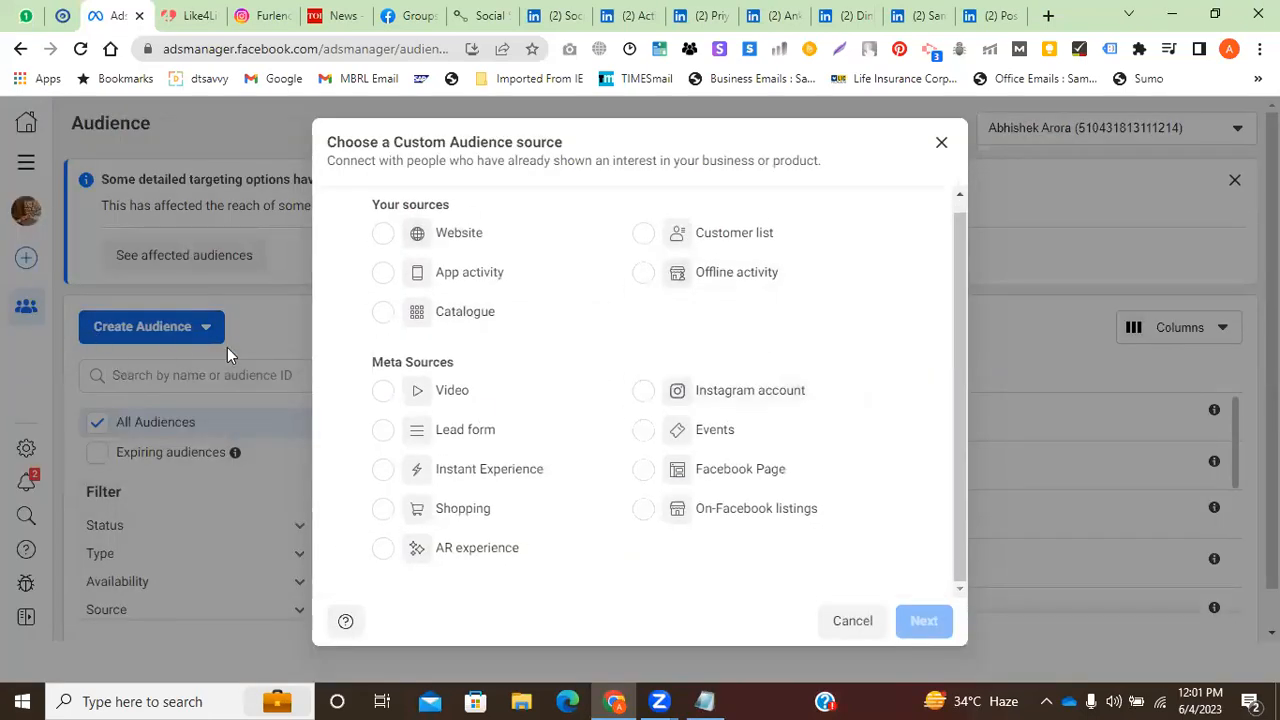
click(941, 142)
click(185, 333)
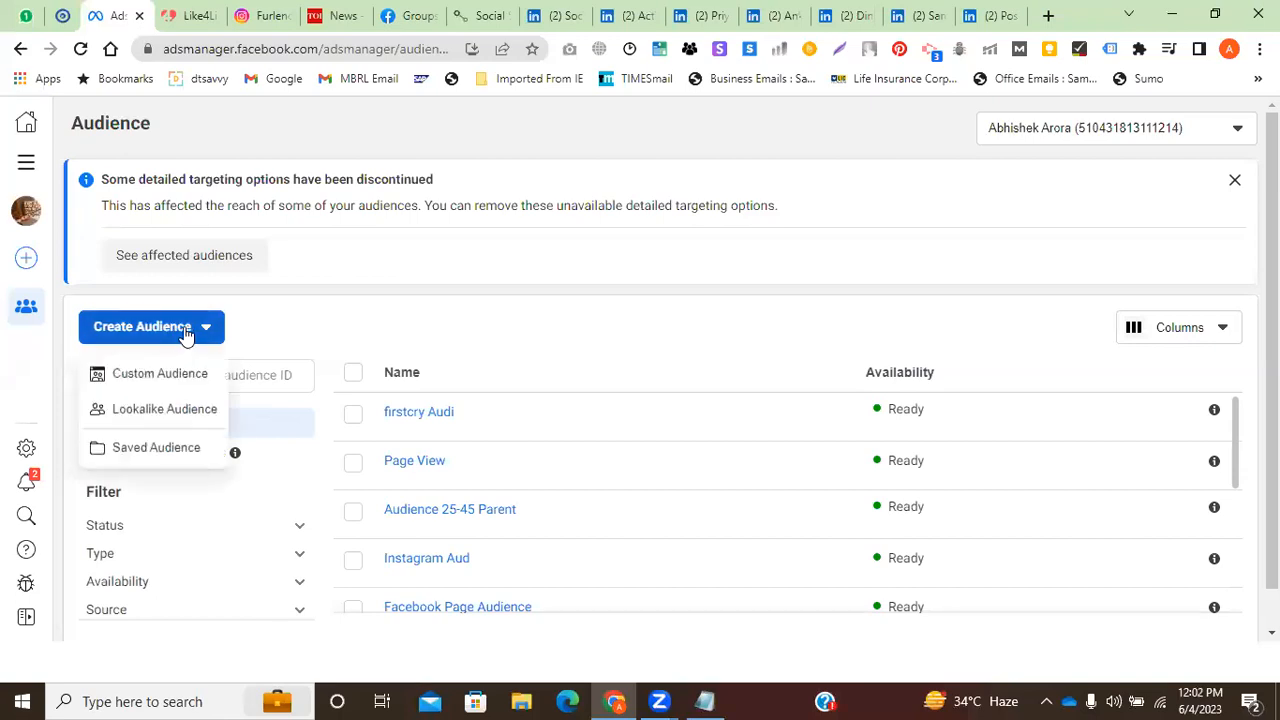
Start a lookalike audience and enter 'Aud- Age 18-14' as its source.
click(197, 412)
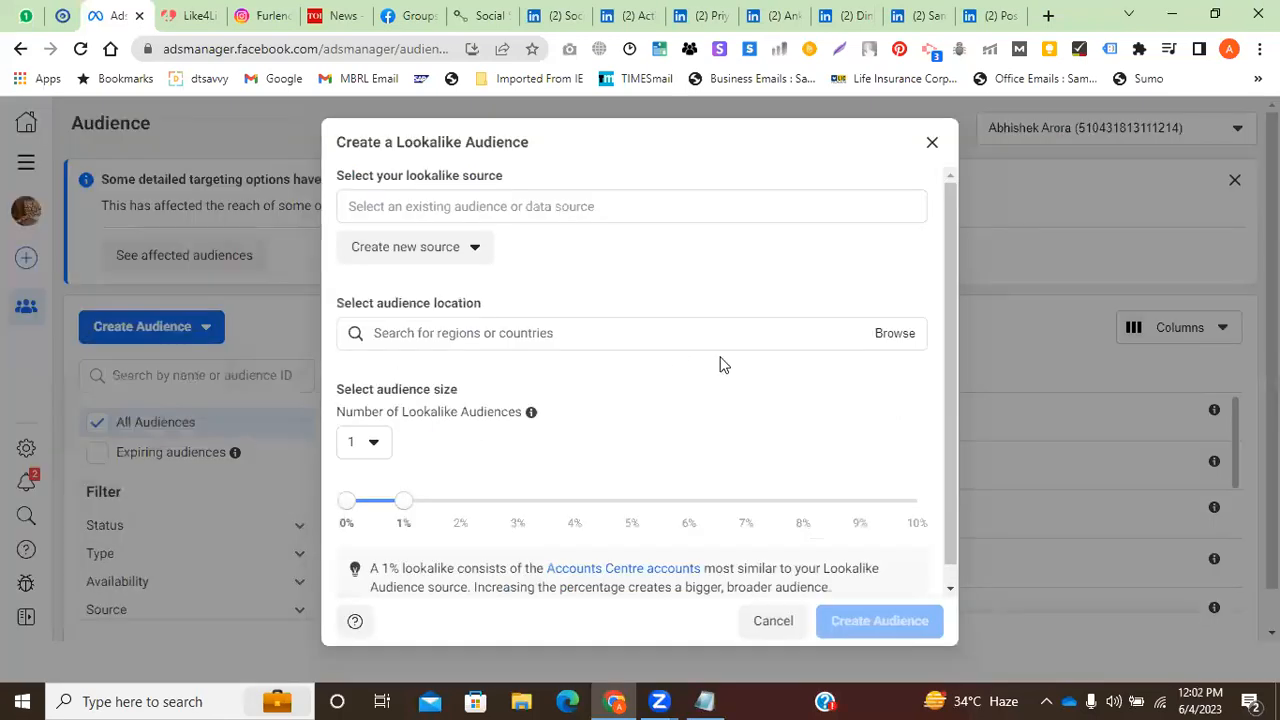
click(443, 248)
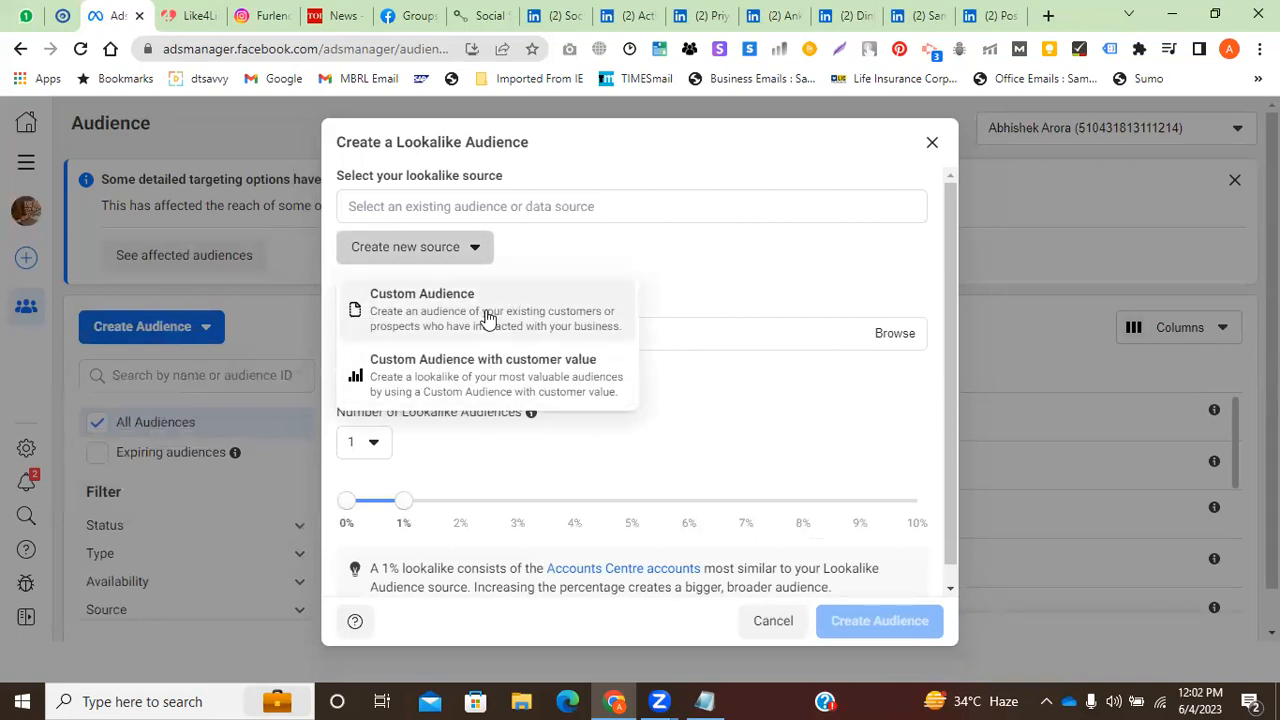
click(657, 273)
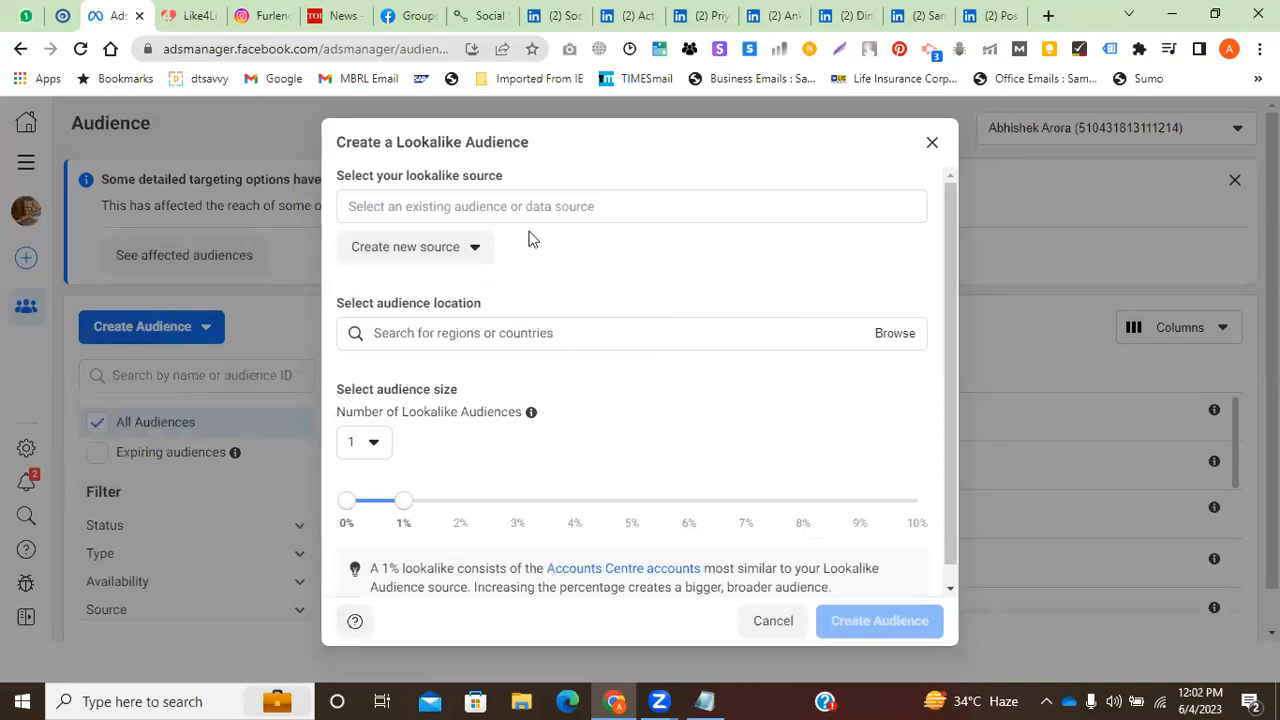
click(487, 205)
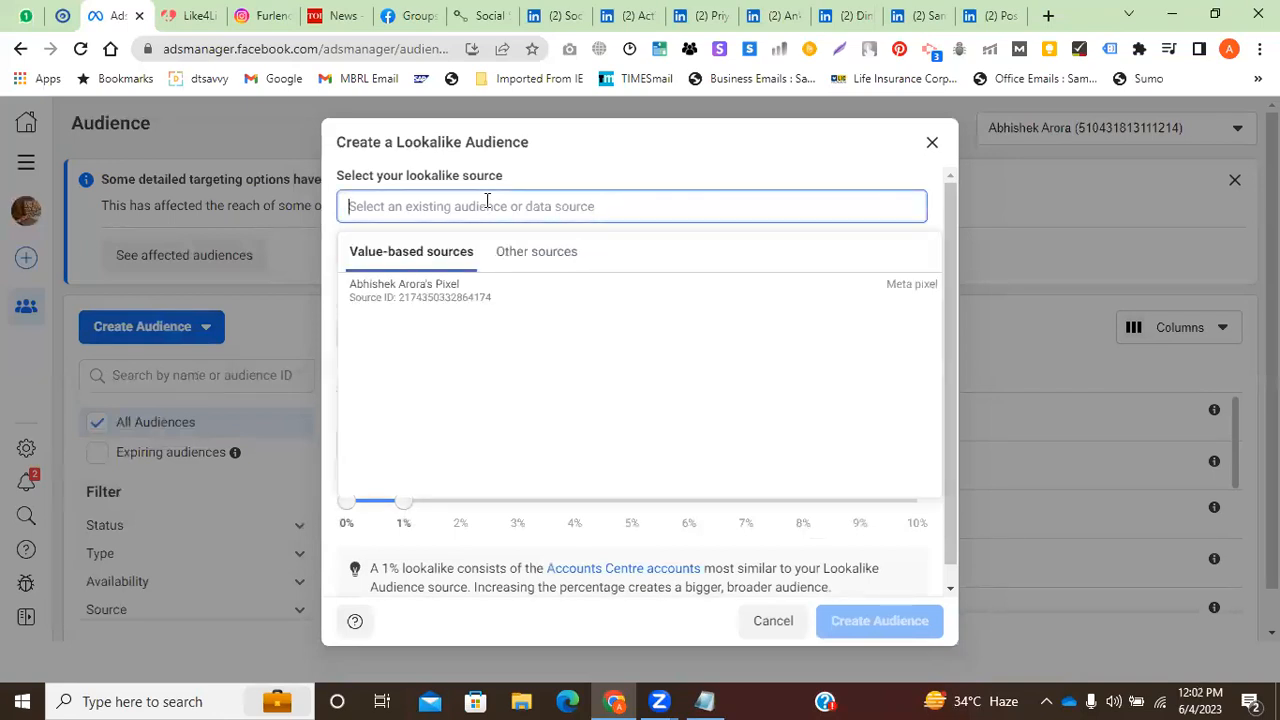
text(A)
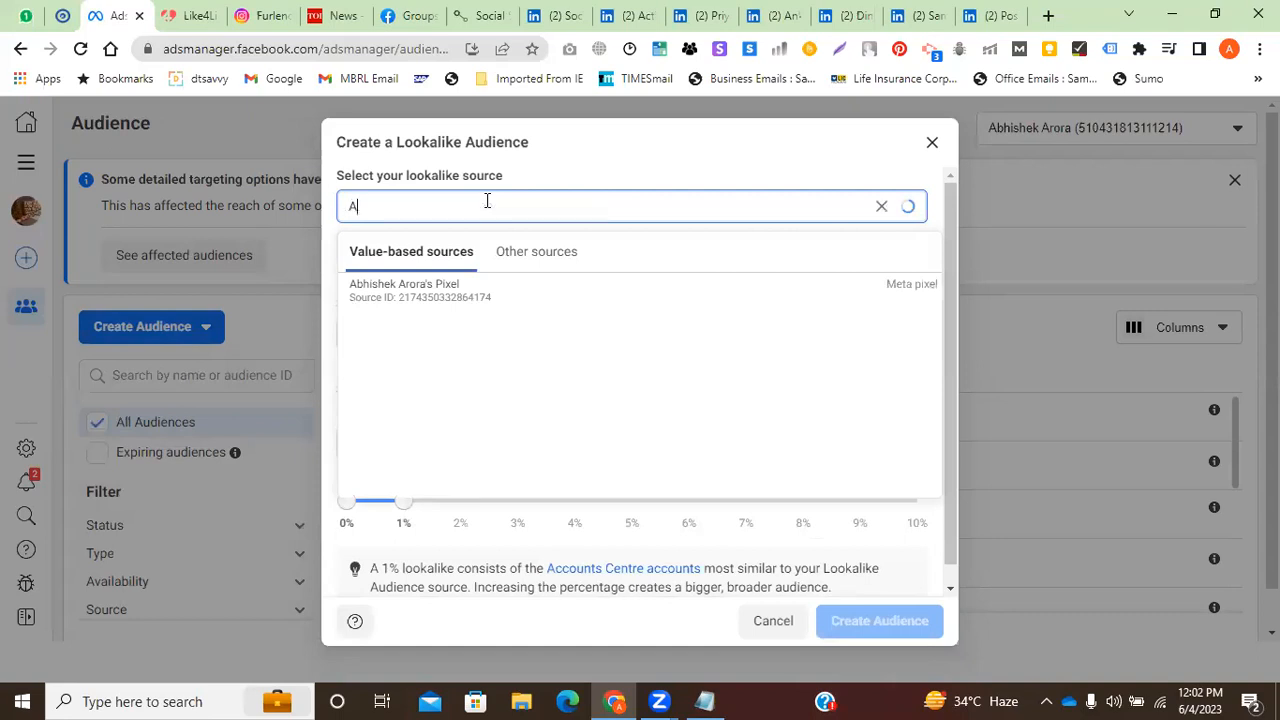
text(ud- Age)
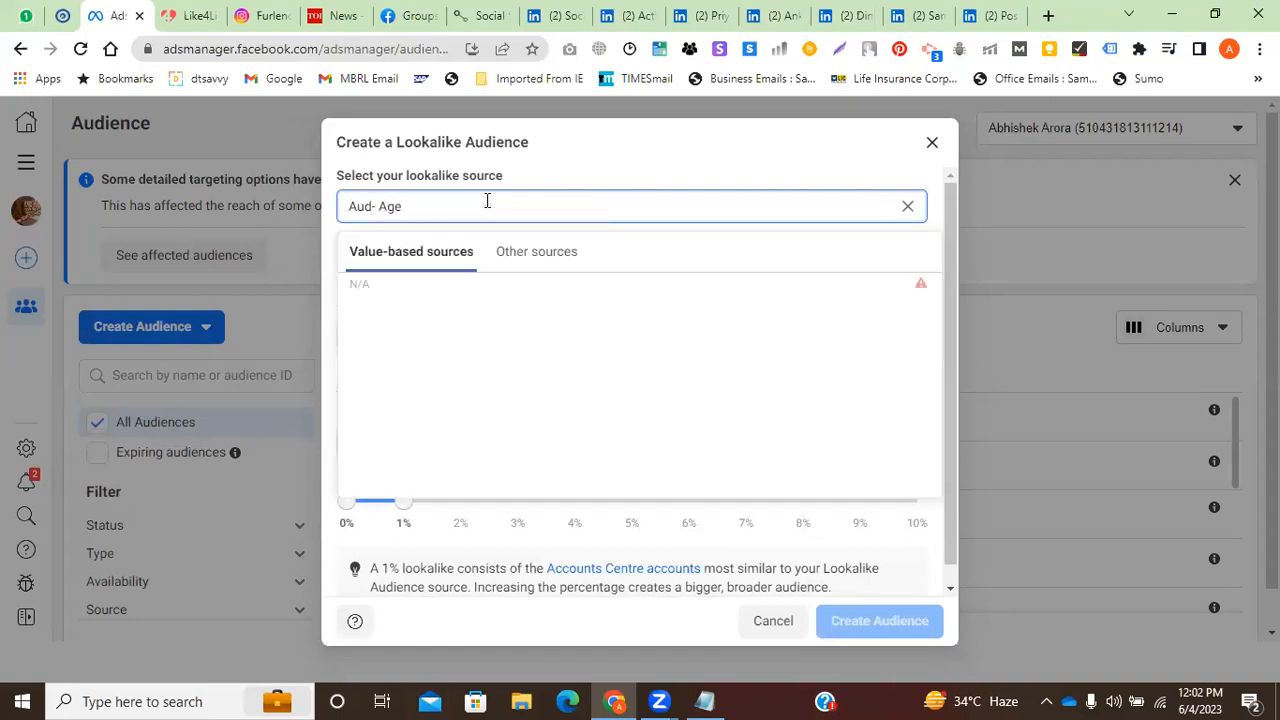
text( 18)
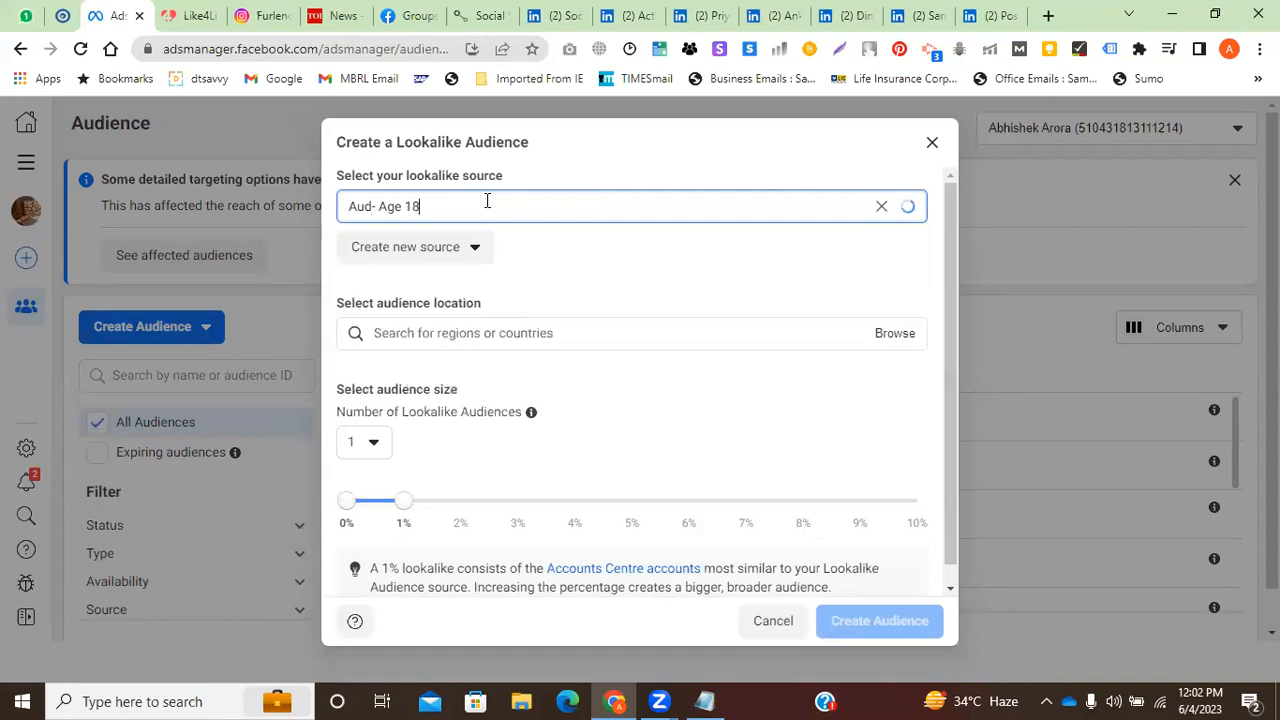
text(24)
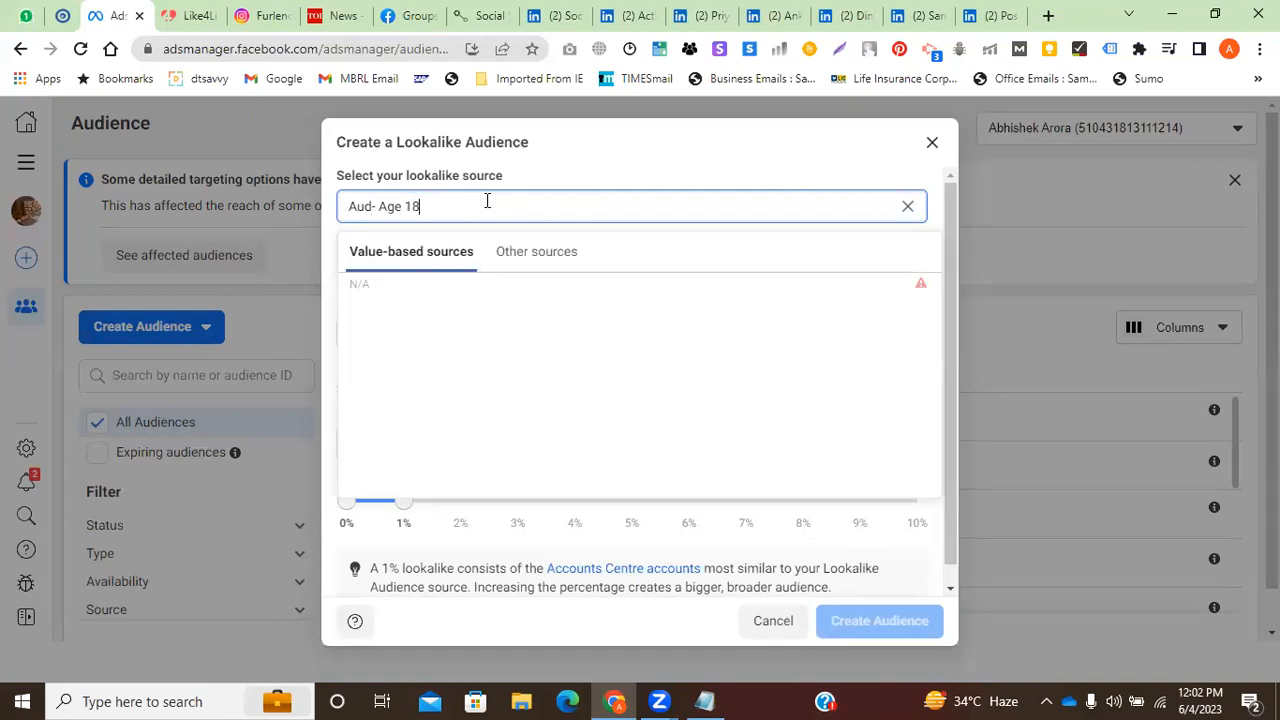
text(-14)
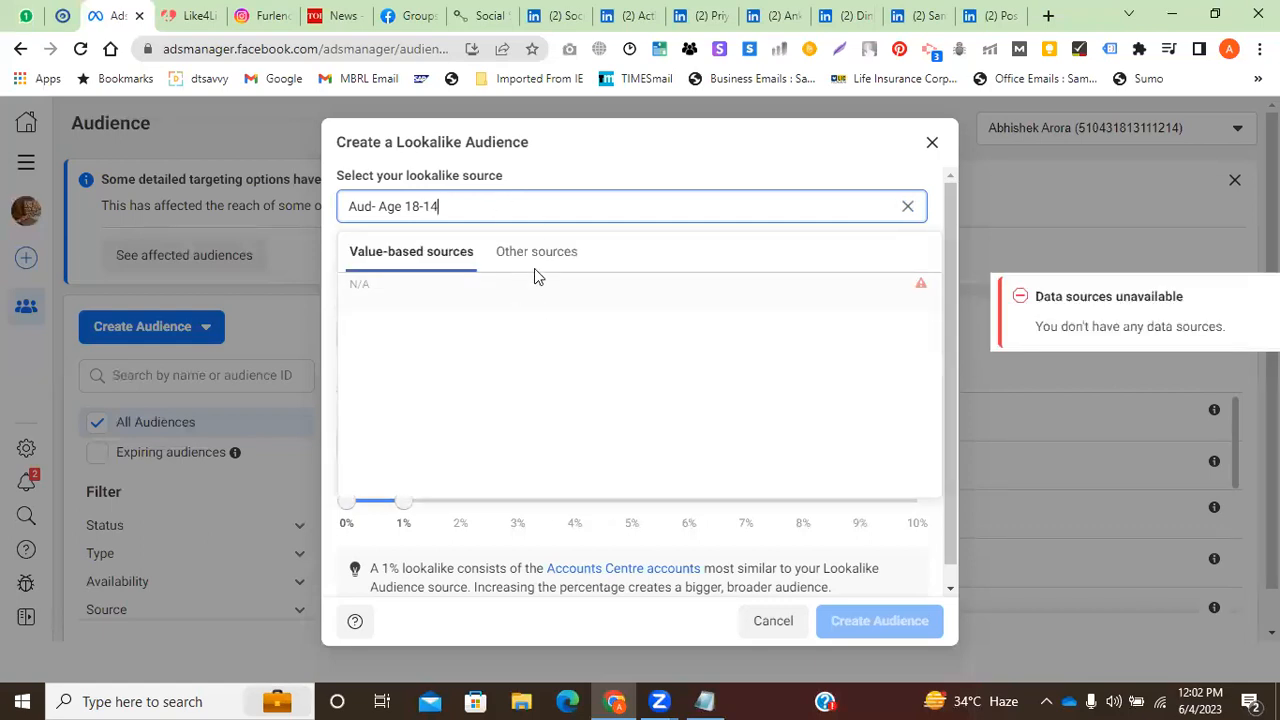
Check the other source types, return to value-based sources, and browse audience locations.
click(538, 260)
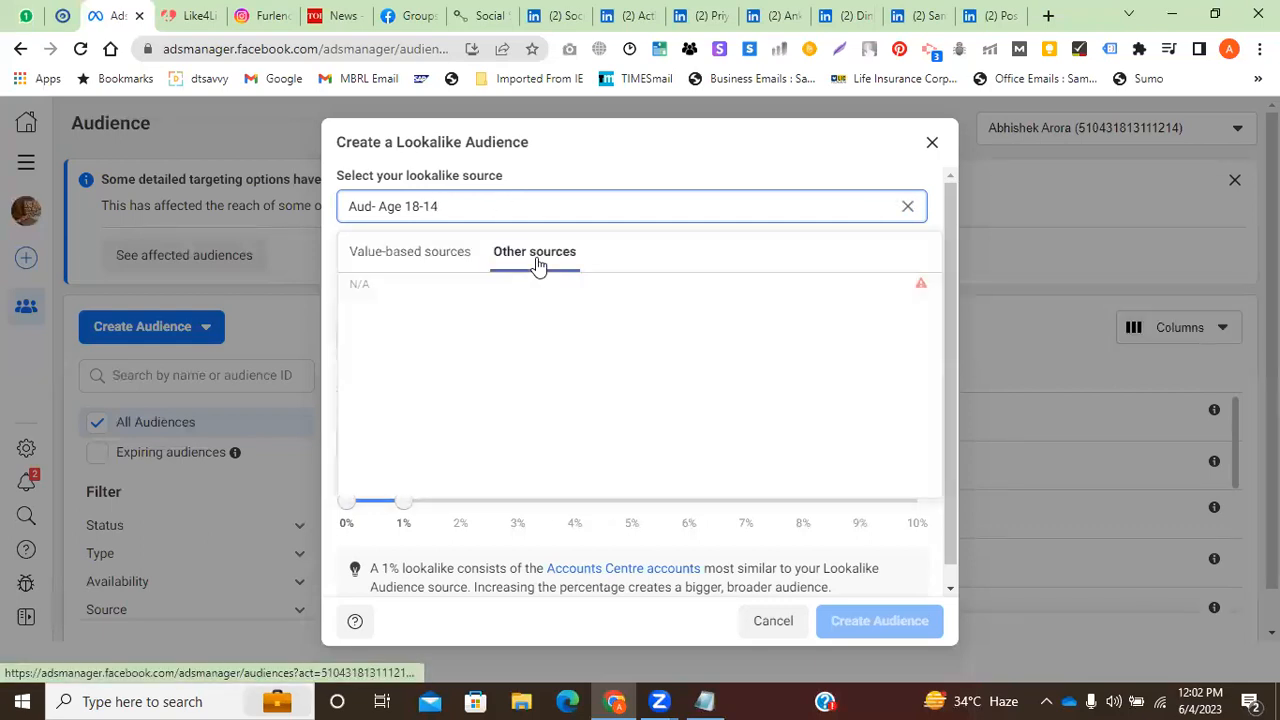
click(423, 264)
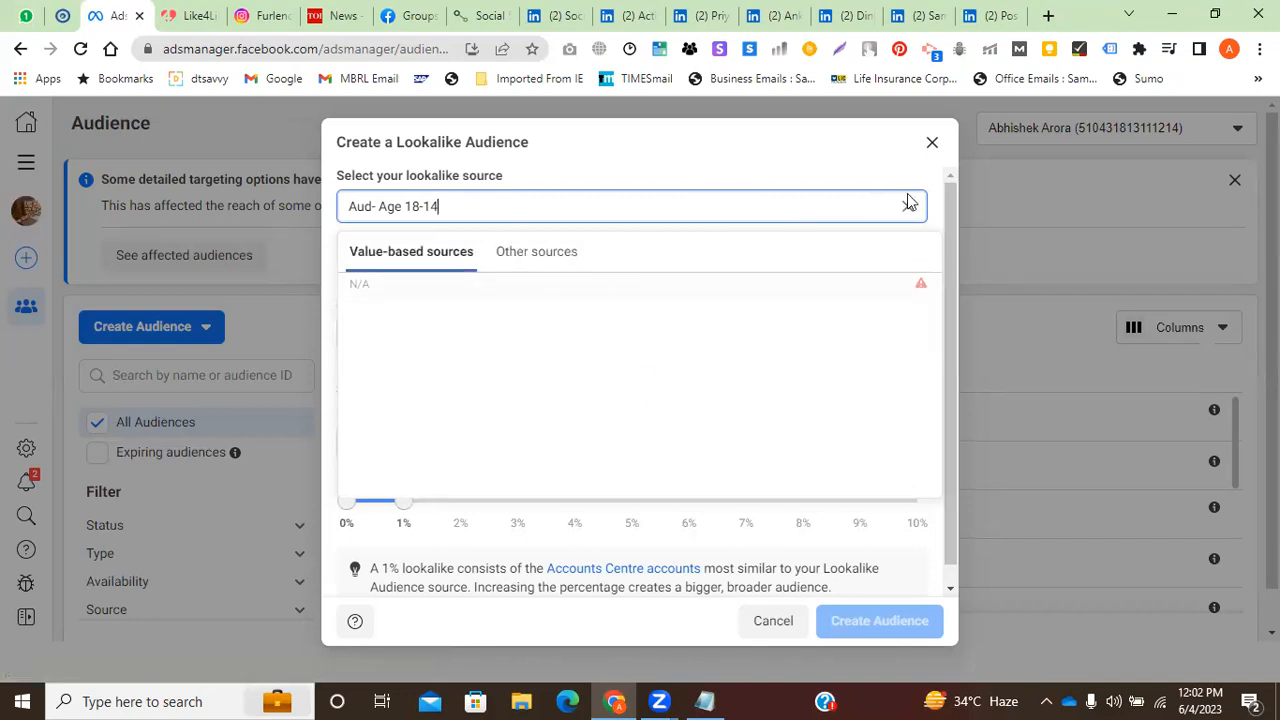
click(370, 52)
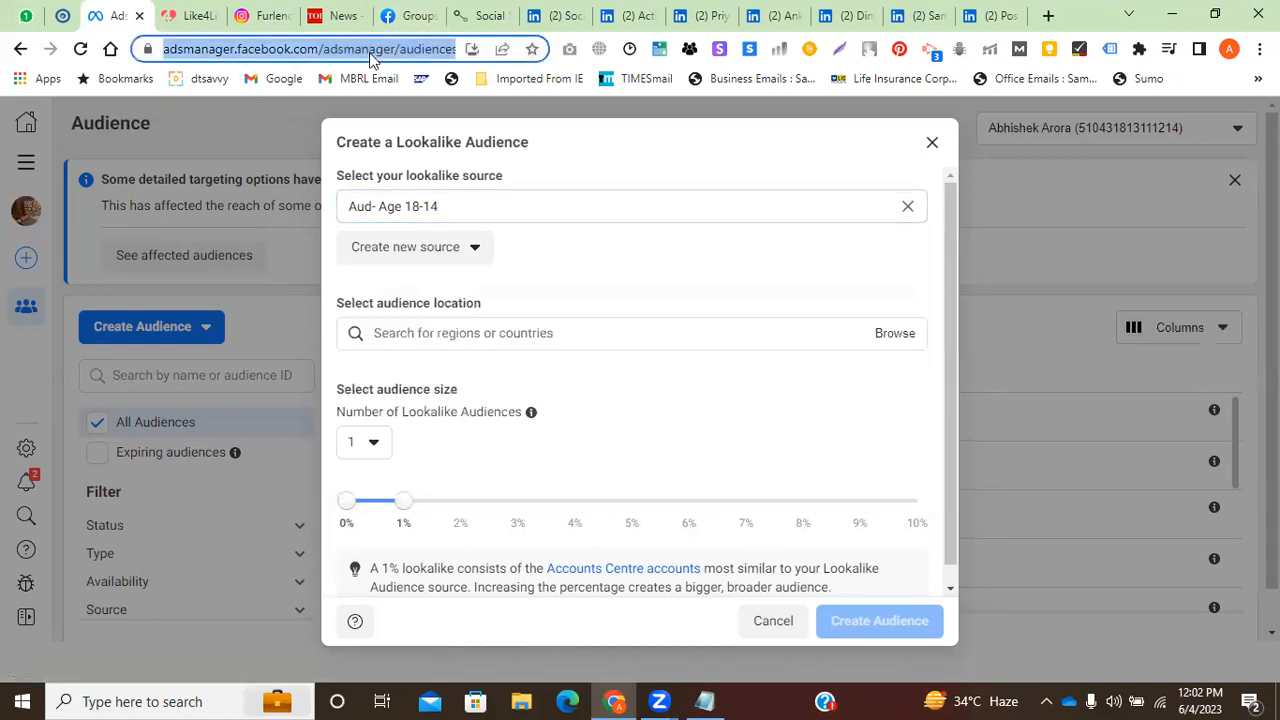
click(893, 338)
Add India as the location via Countries > Asia and recheck the source types.
click(433, 385)
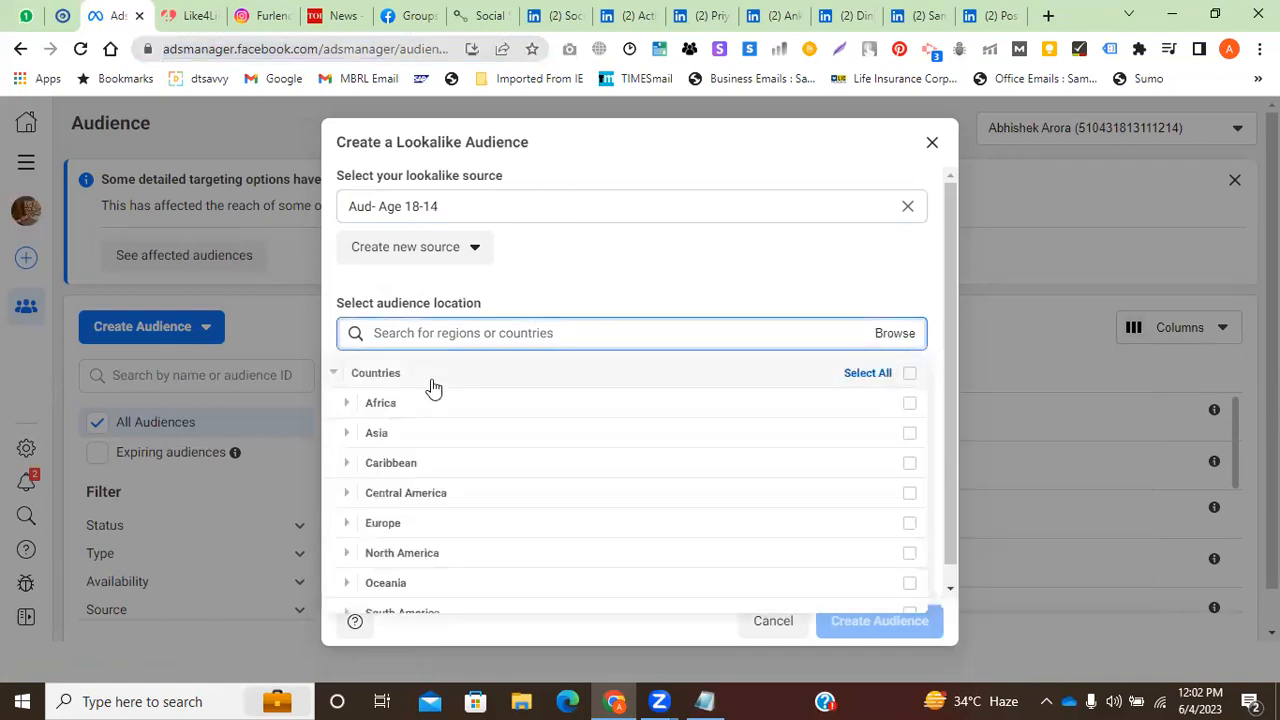
click(440, 436)
scroll(440, 500, down, 3)
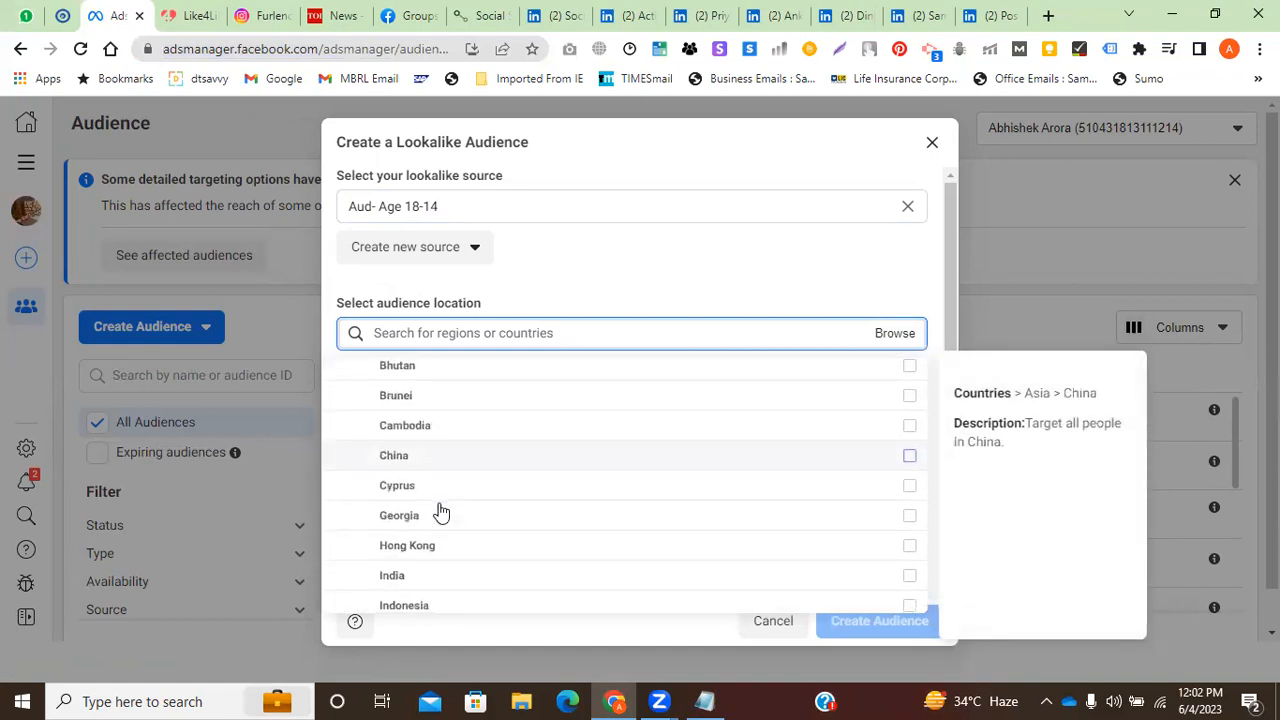
click(443, 485)
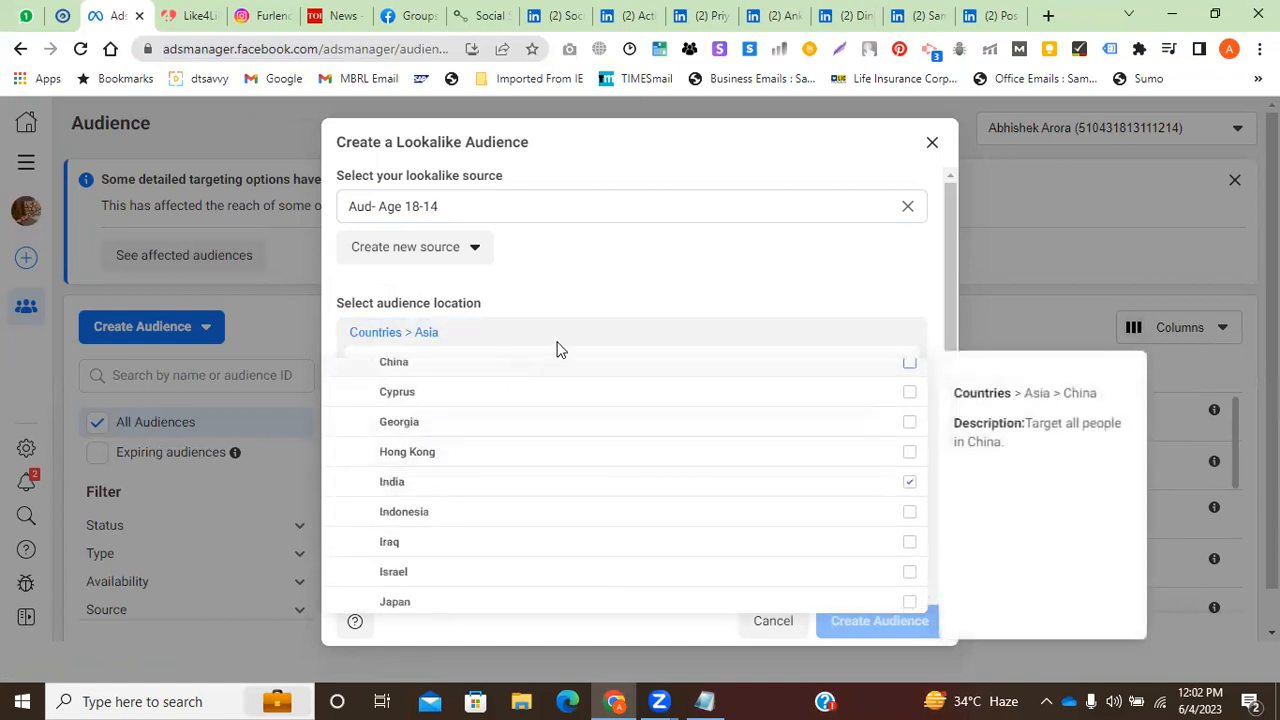
click(560, 207)
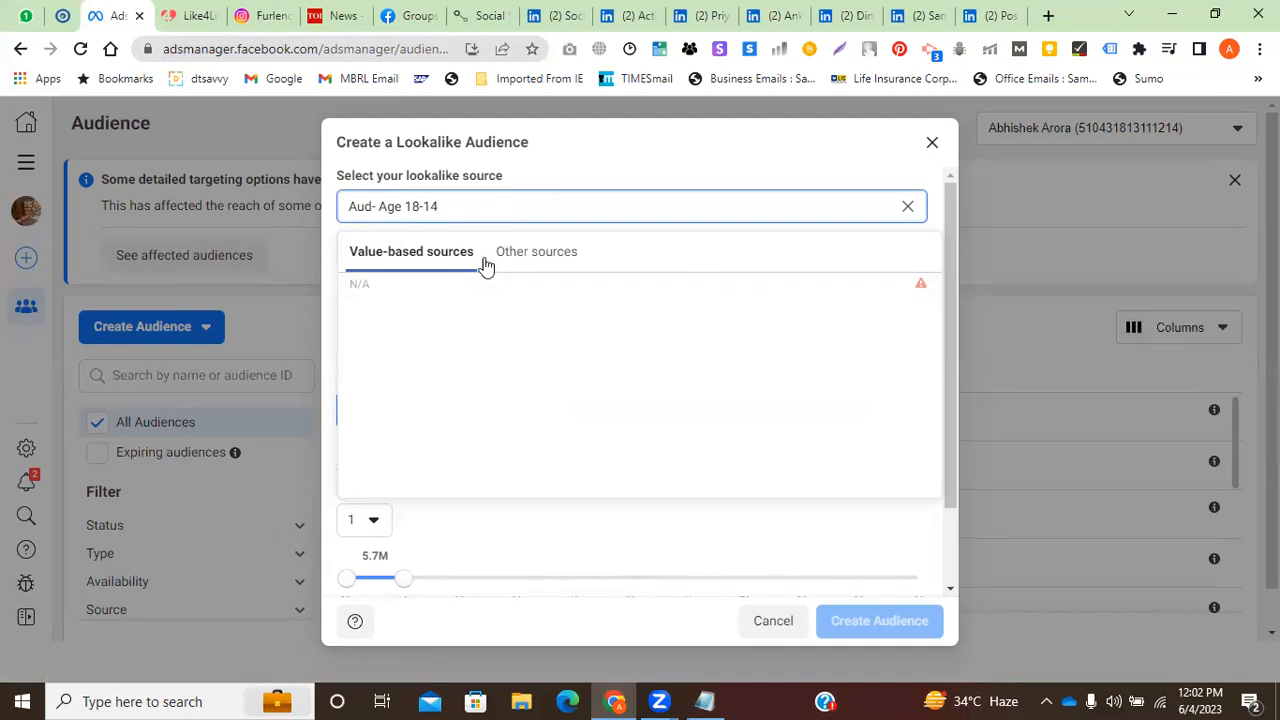
click(538, 264)
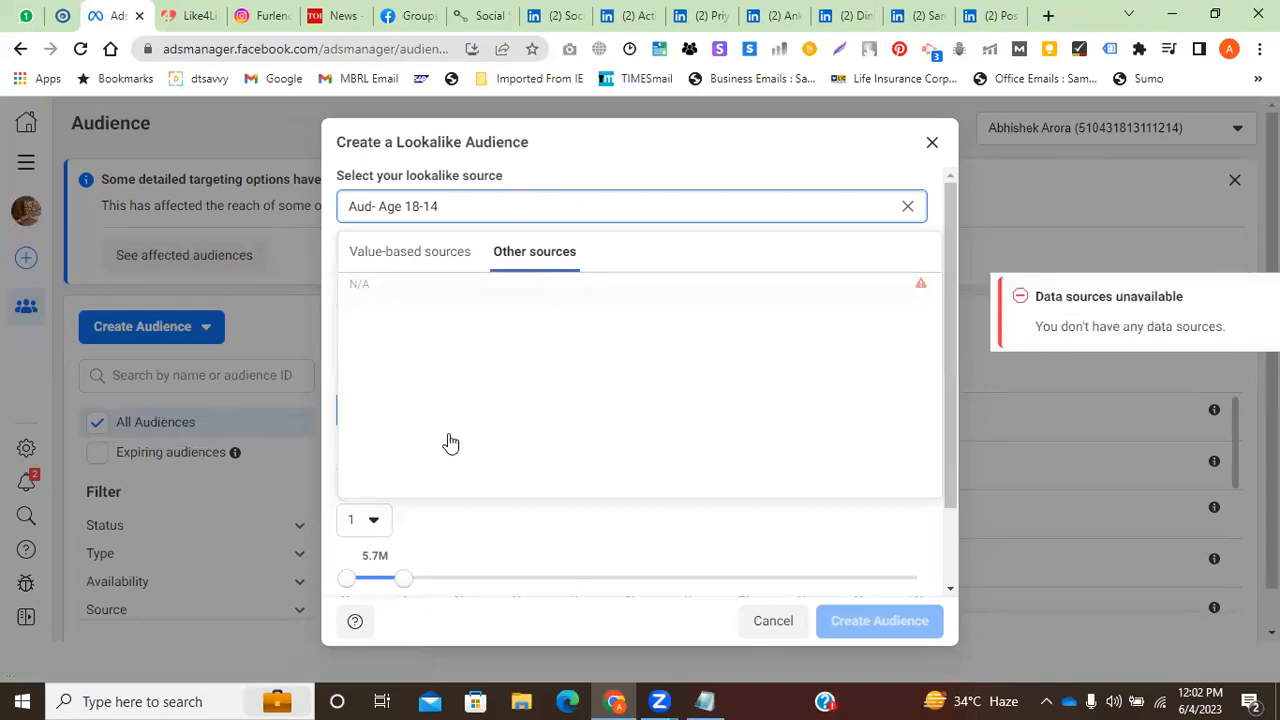
click(949, 308)
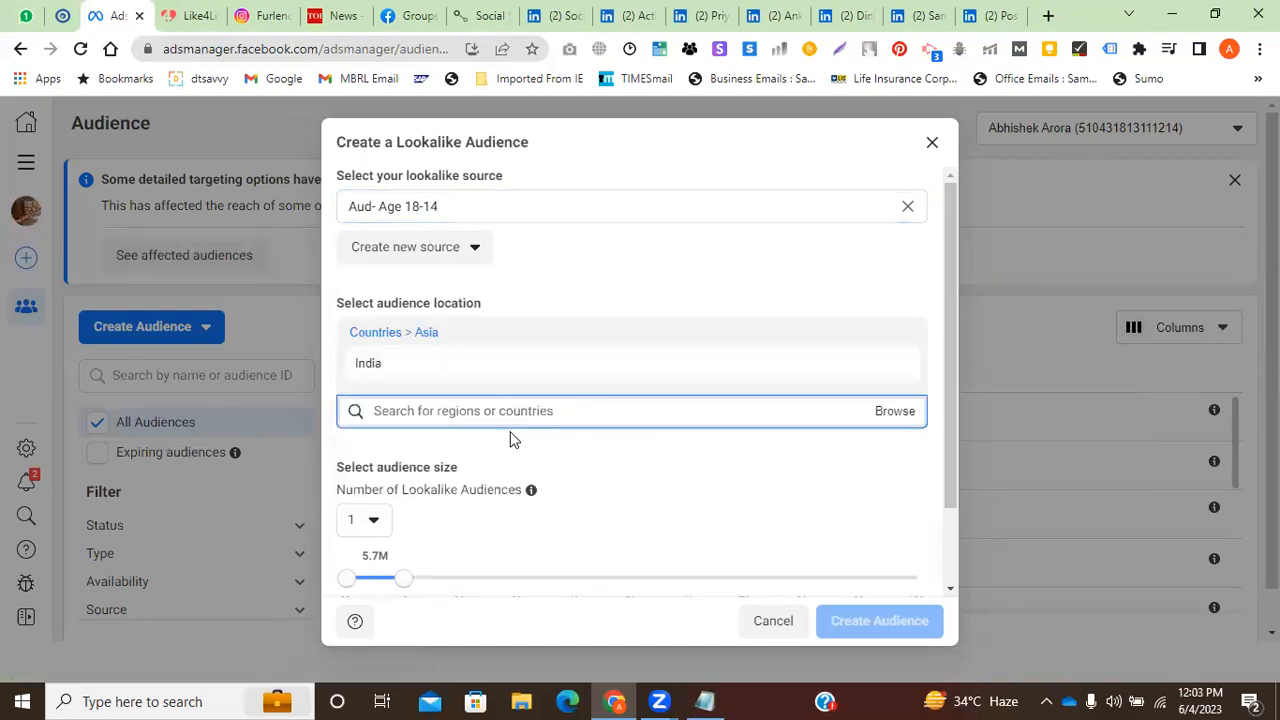
Browse the Regions and free trade area location groups without adding any.
click(912, 413)
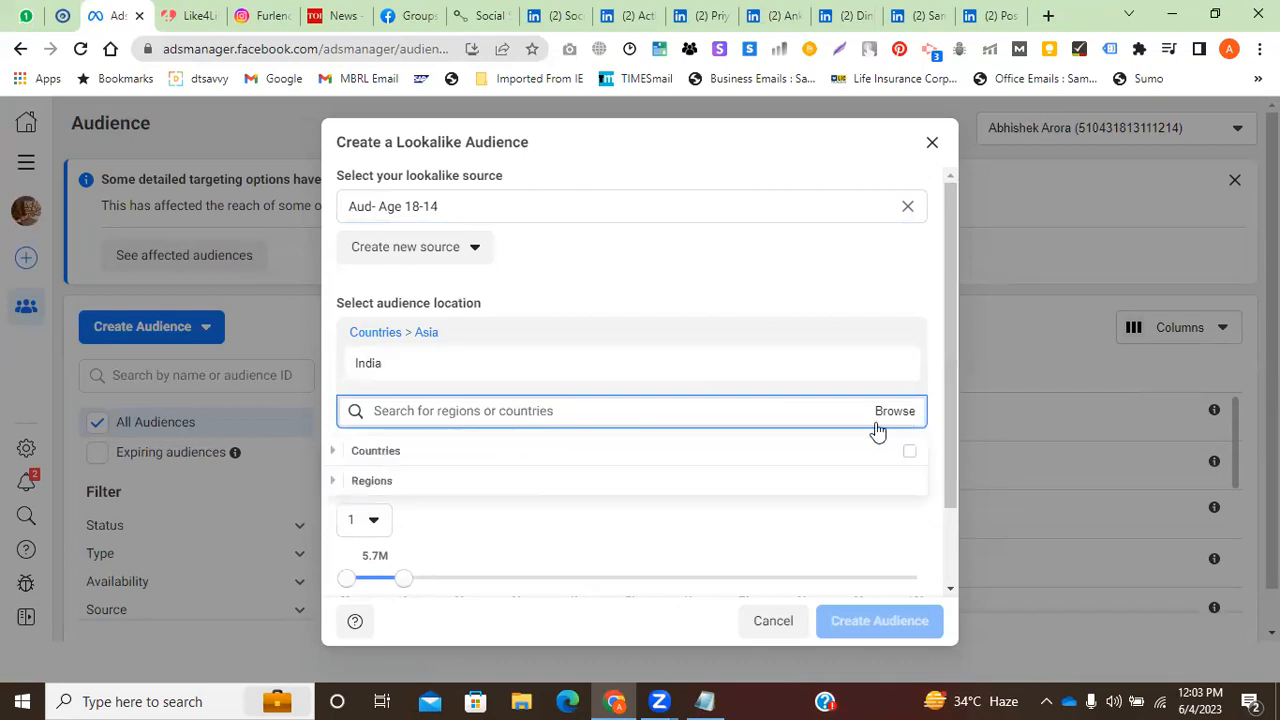
click(465, 488)
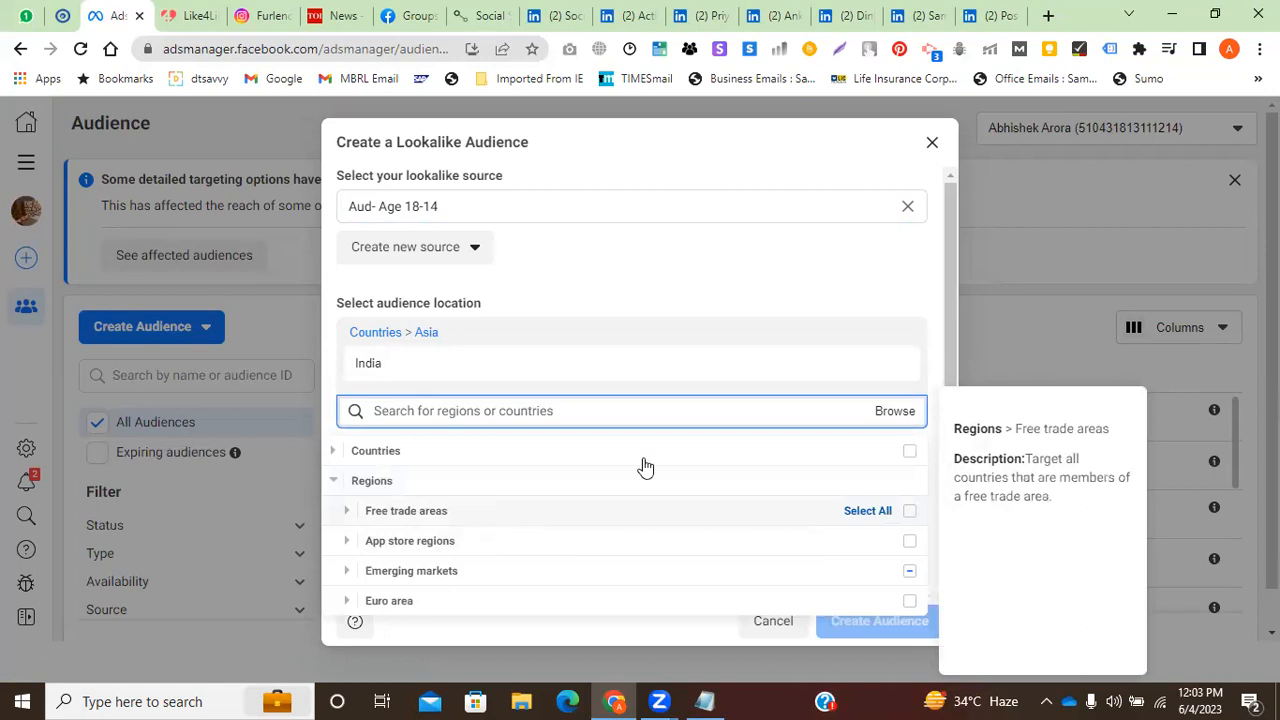
drag(946, 270, 946, 398)
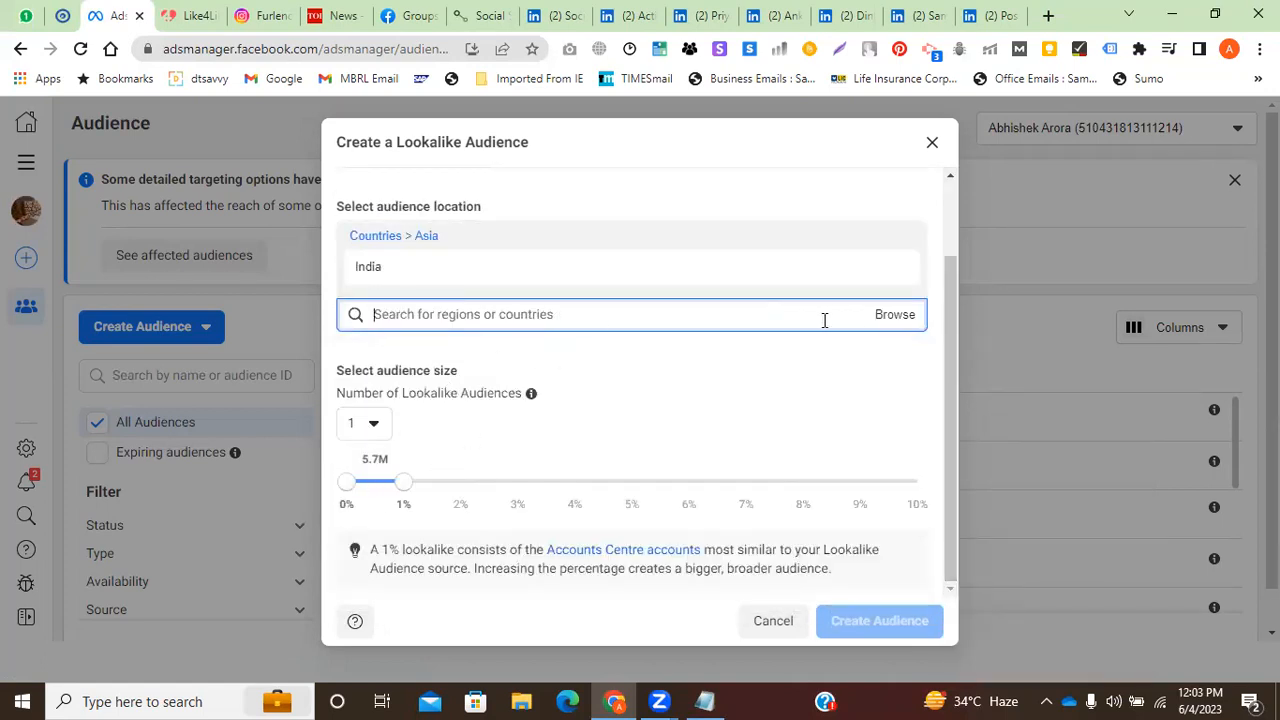
click(890, 316)
click(422, 388)
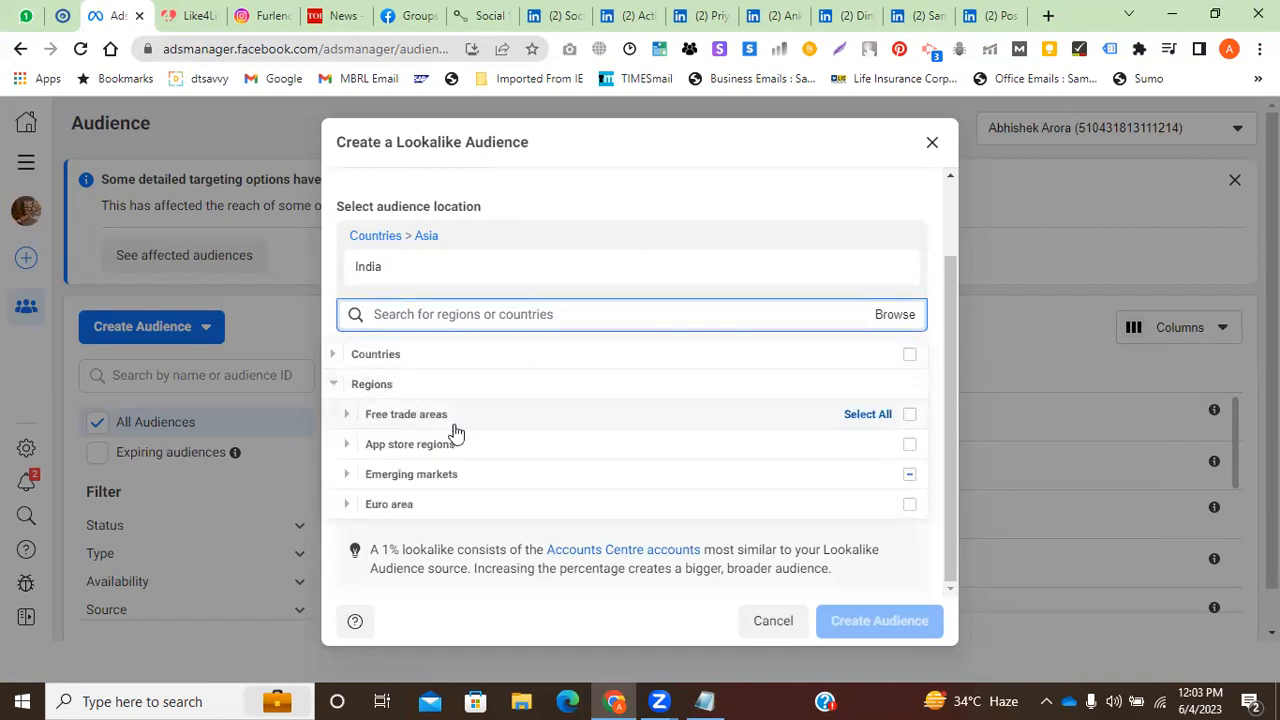
click(470, 416)
scroll(485, 440, down, 1)
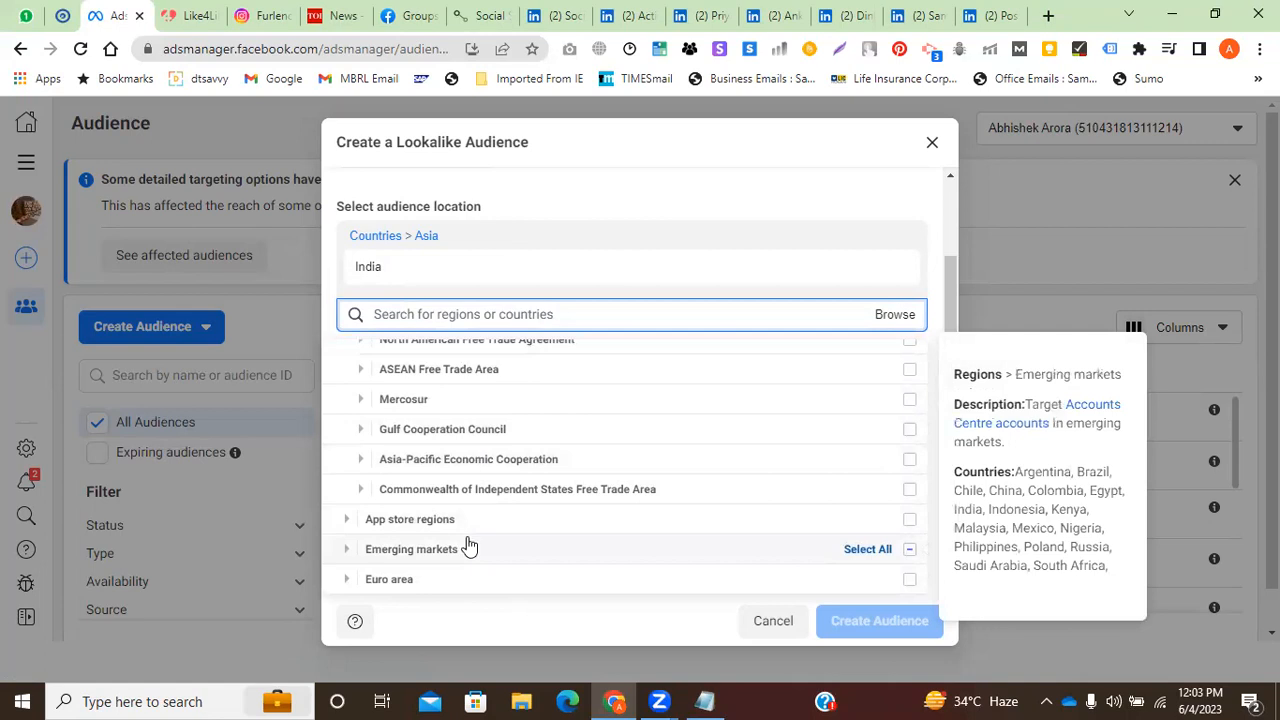
click(712, 328)
click(948, 337)
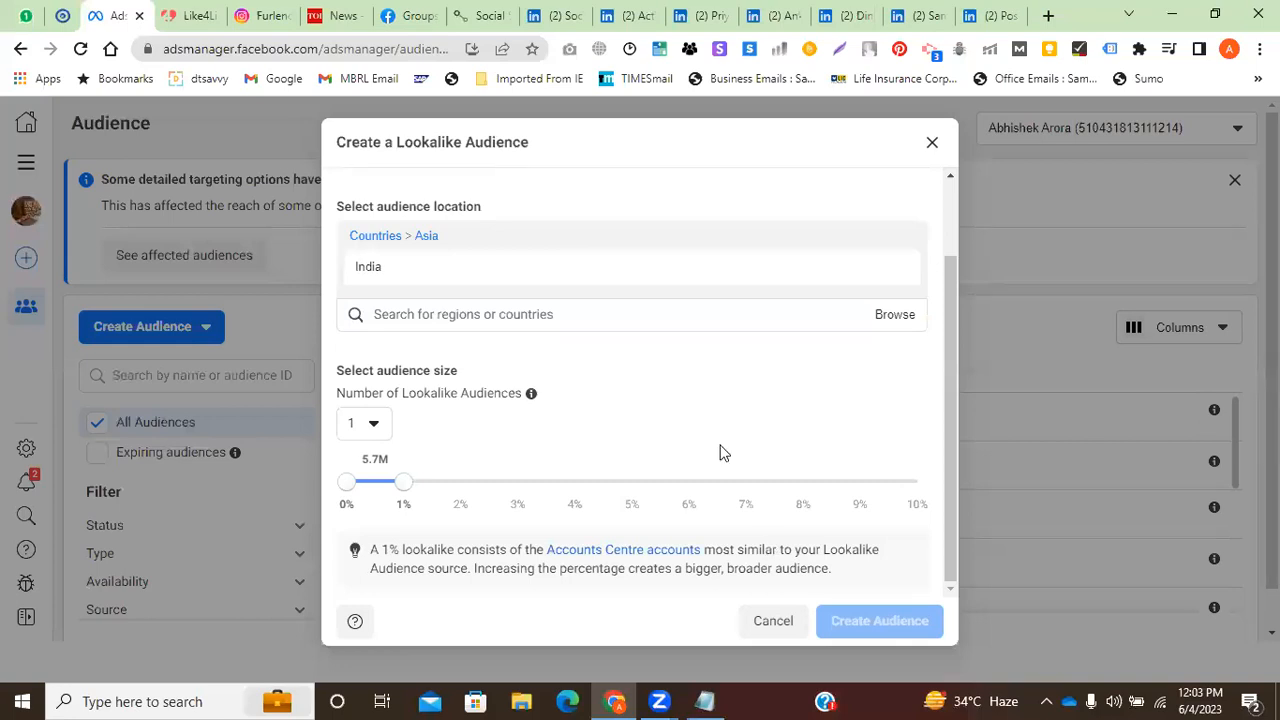
Set the lookalike size to 2%–3% and close the dialog without creating it.
click(518, 483)
drag(345, 483, 471, 486)
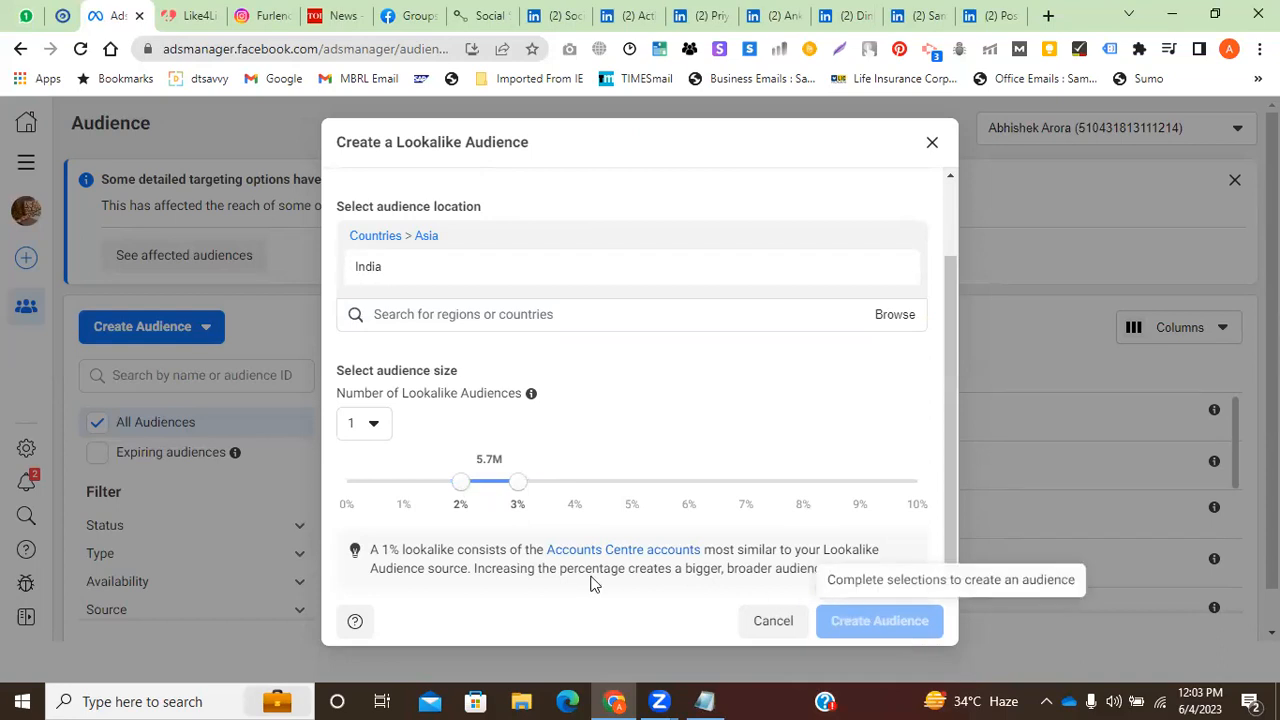
click(930, 147)
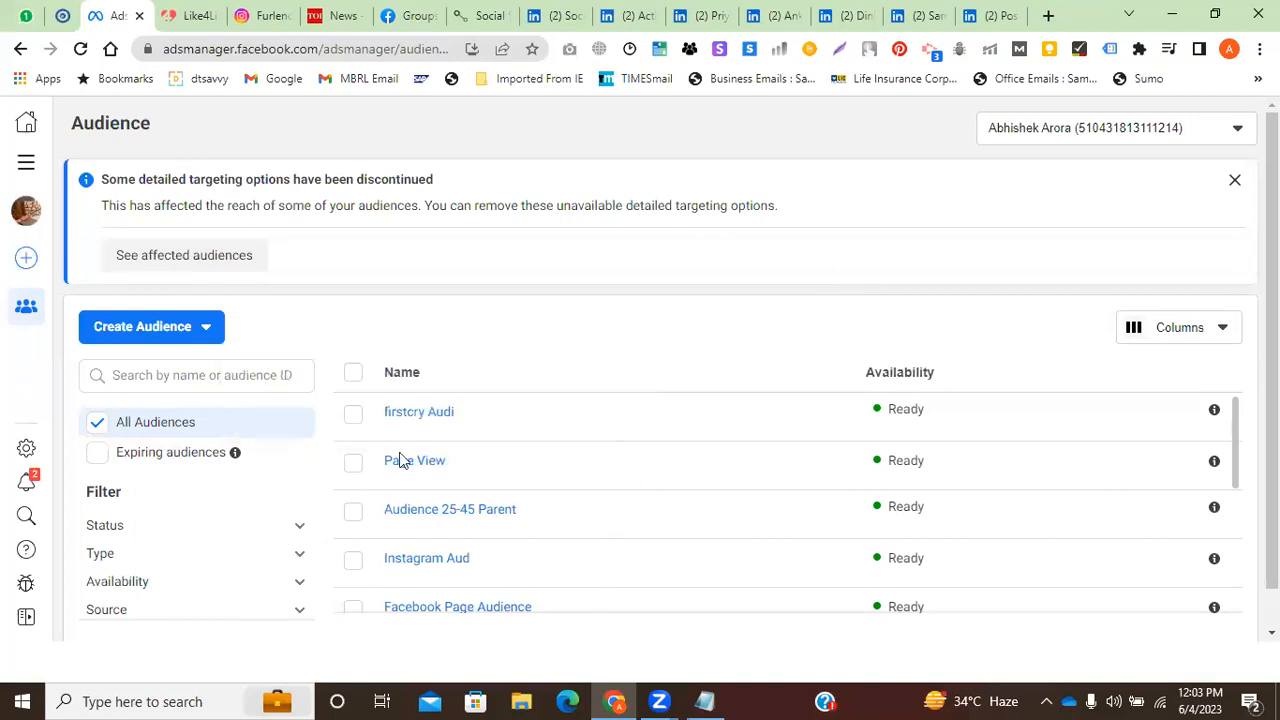
Select firstcry Audi, check its more-actions menu, and show the Create Audience types.
click(353, 413)
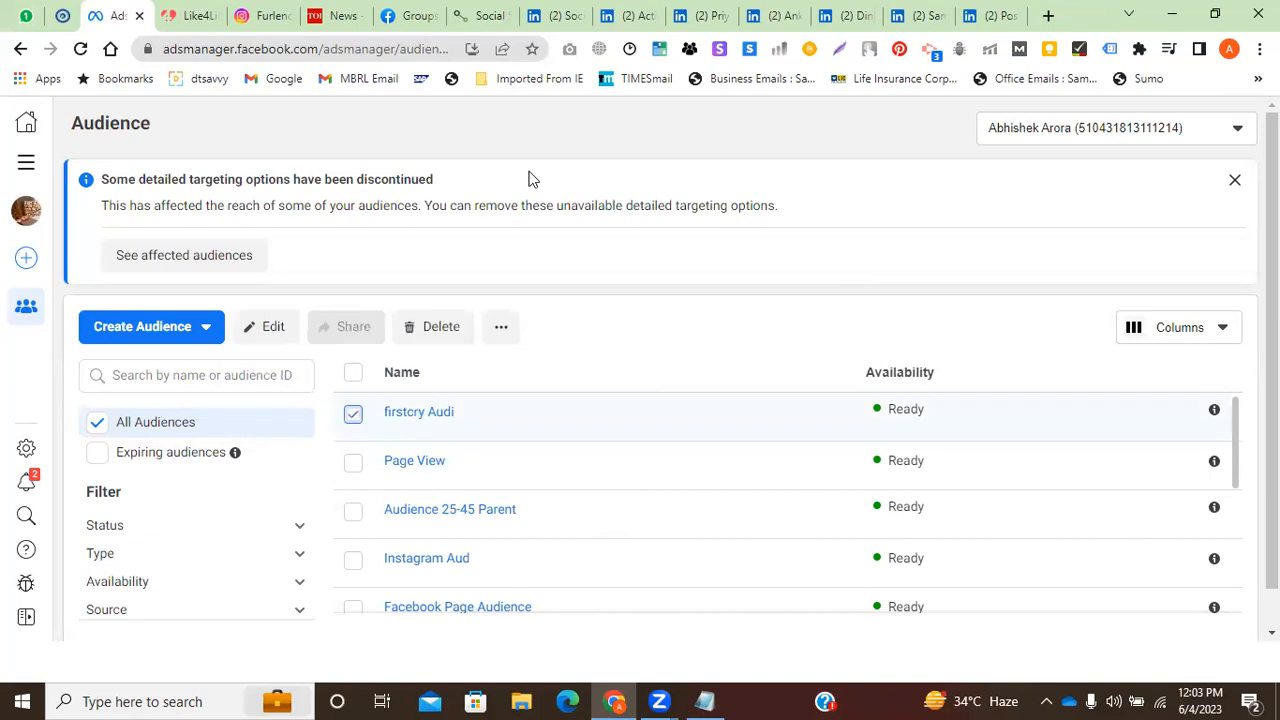
click(503, 340)
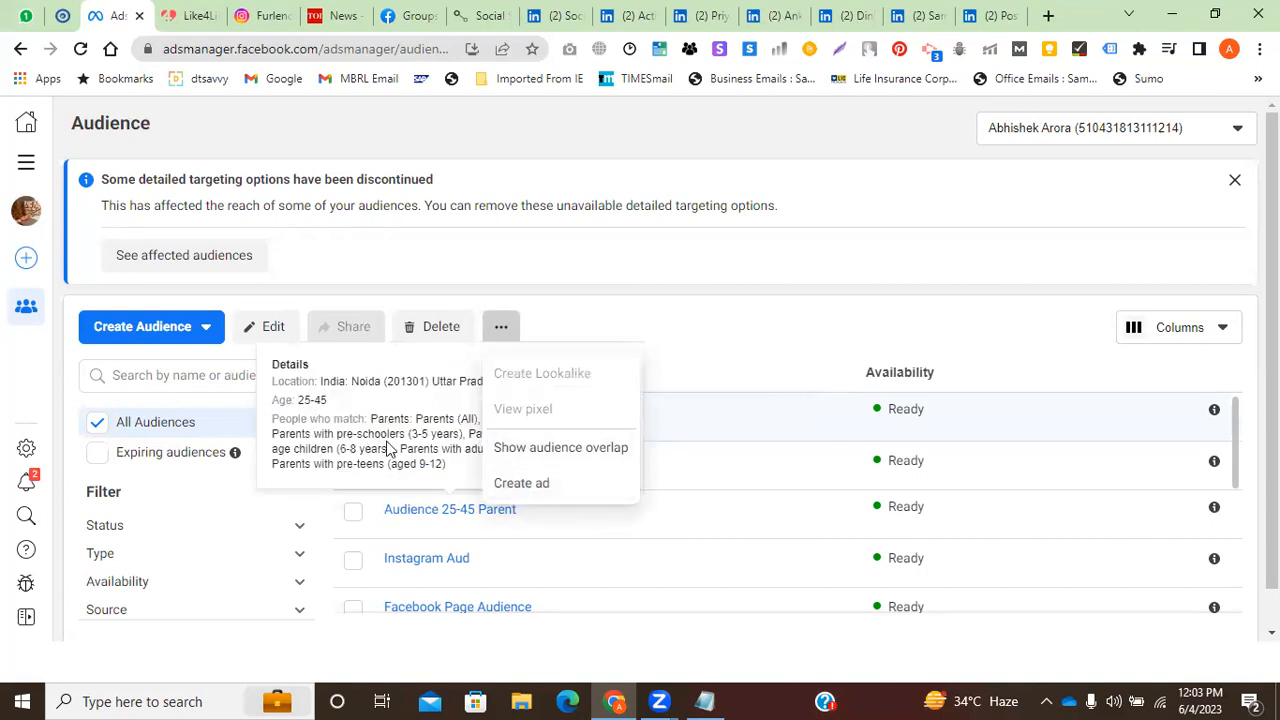
scroll(418, 570, down, 2)
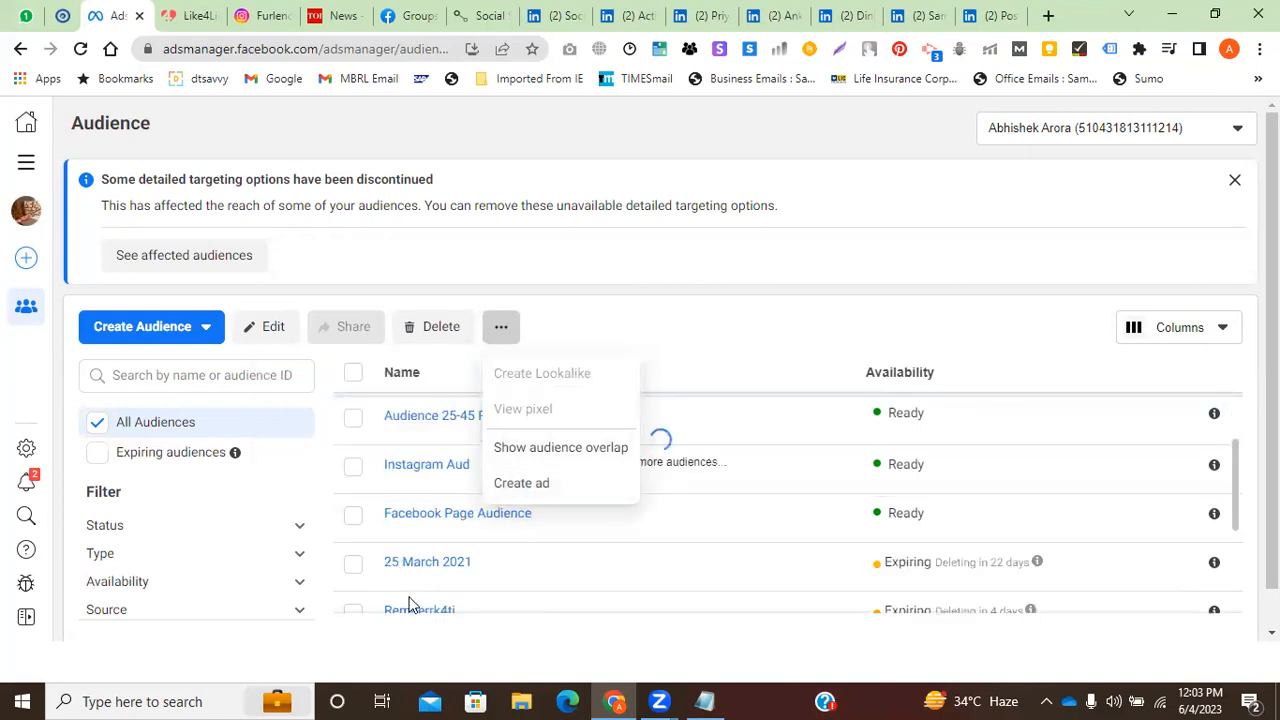
mouse_move(423, 429)
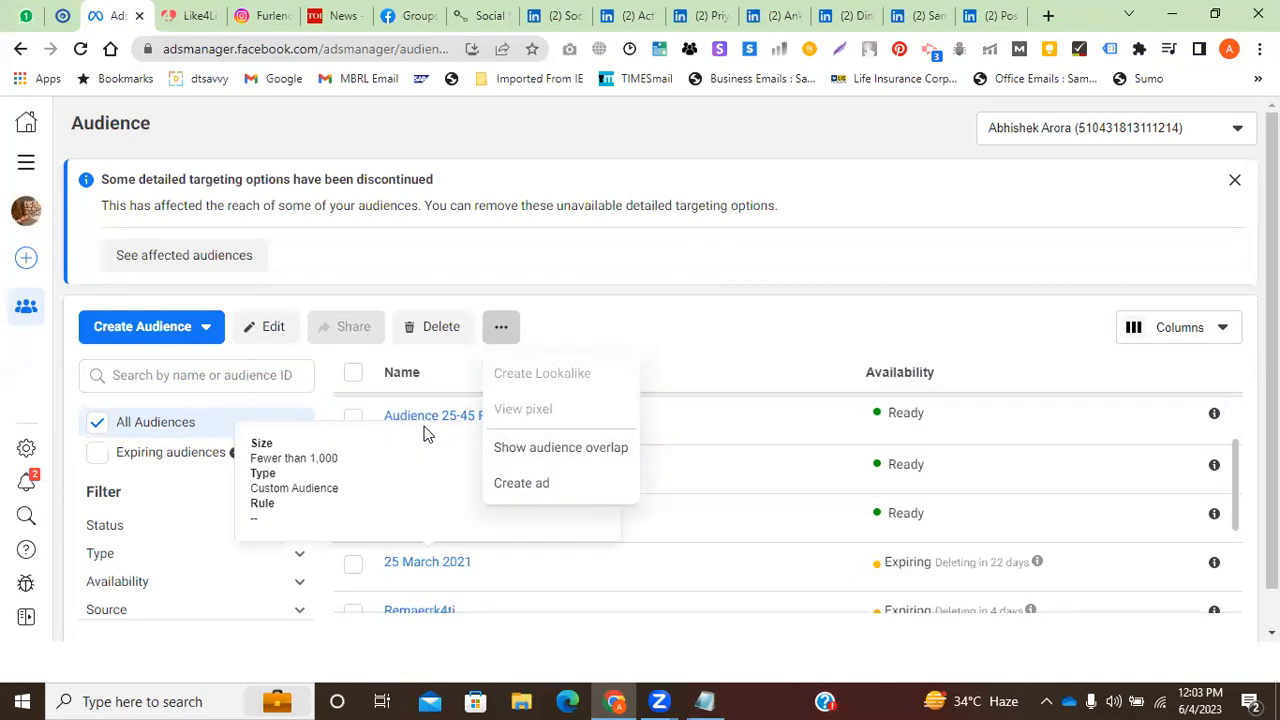
click(203, 328)
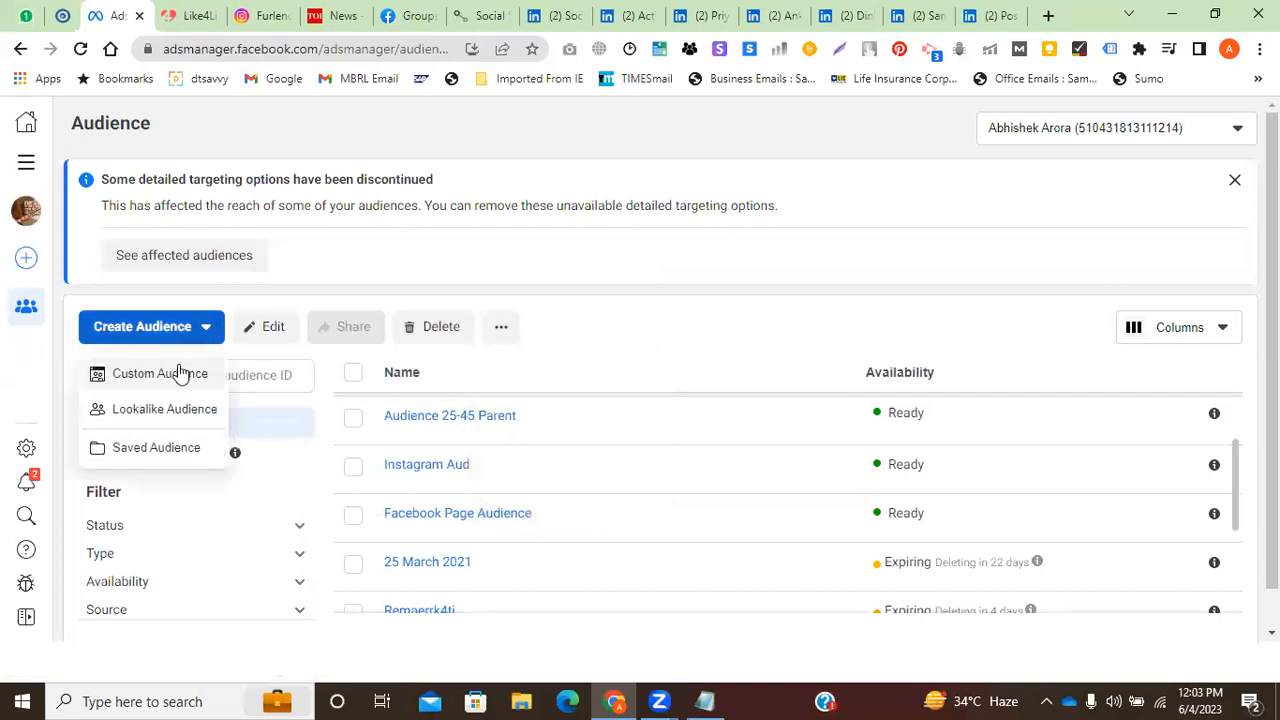
Start an Instagram account custom audience of everyone who engaged in the last 30 days.
click(185, 382)
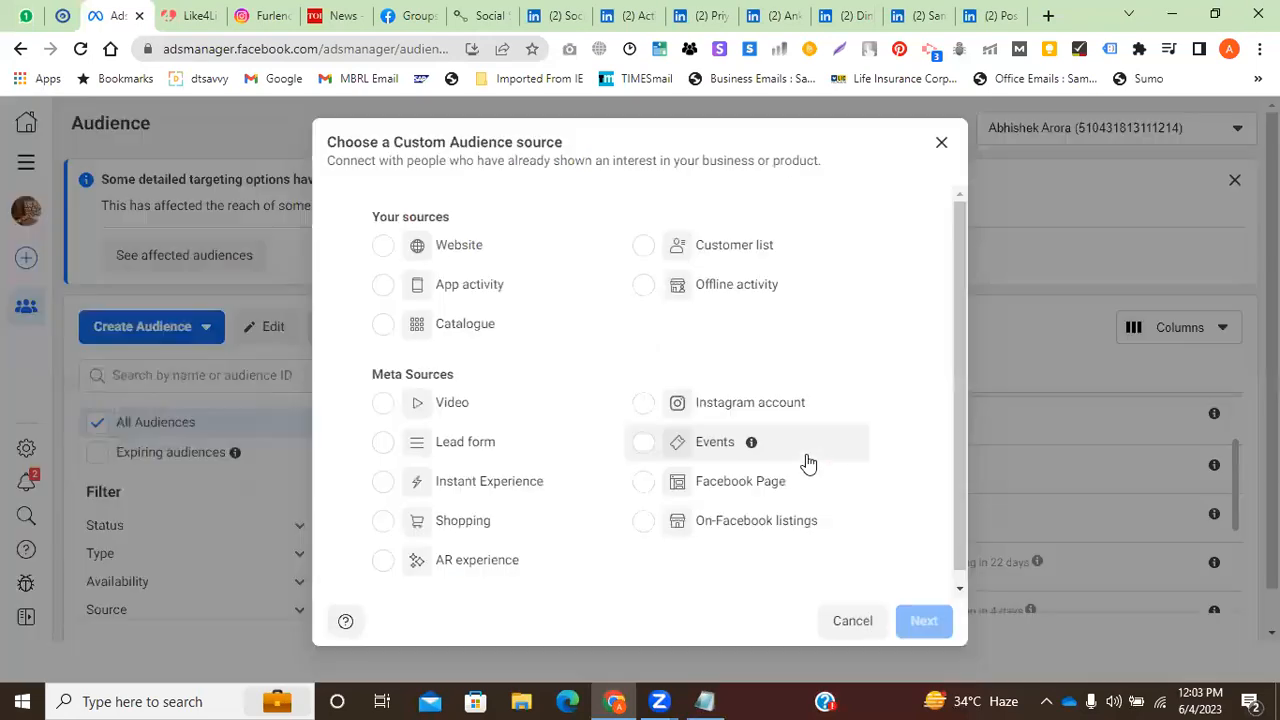
click(643, 405)
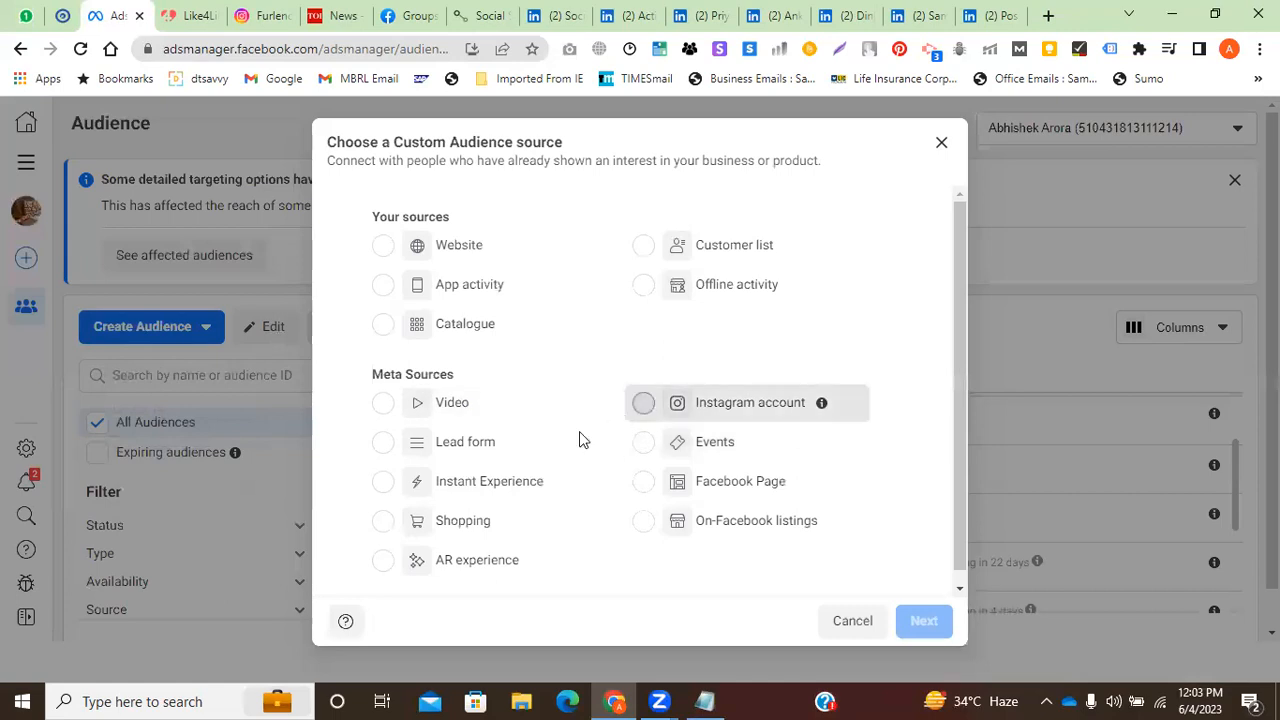
click(924, 622)
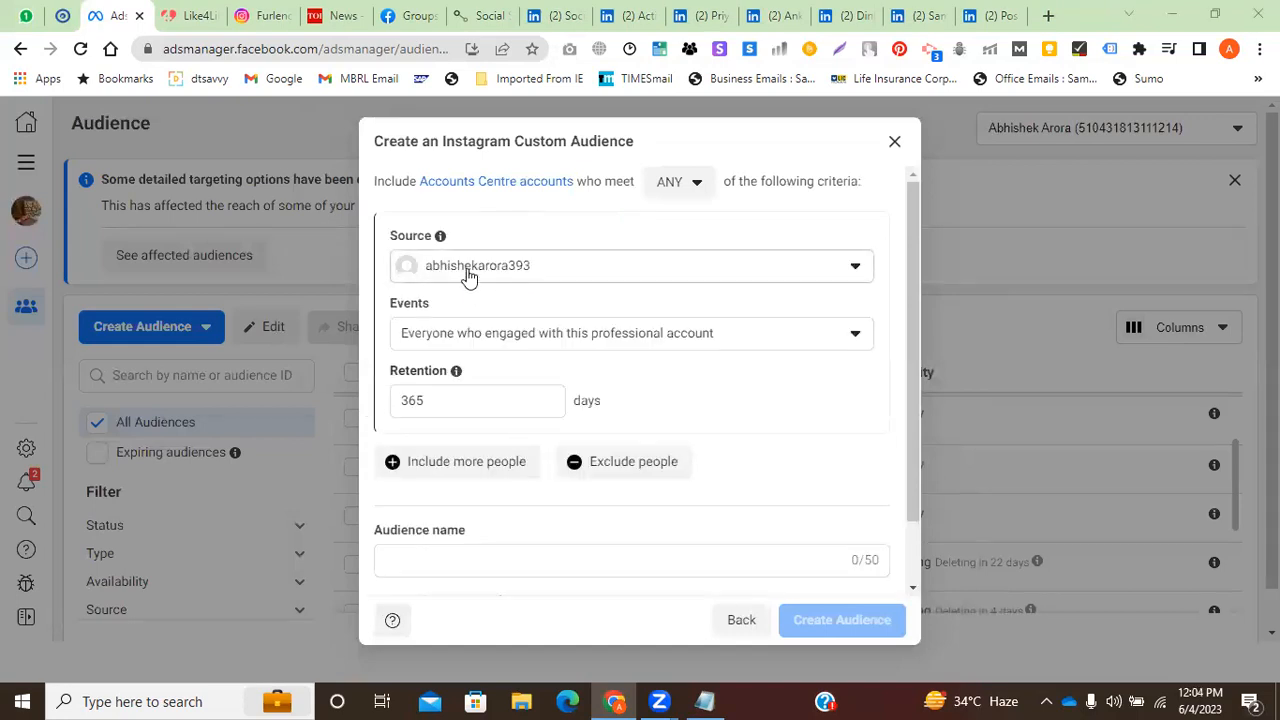
click(470, 401)
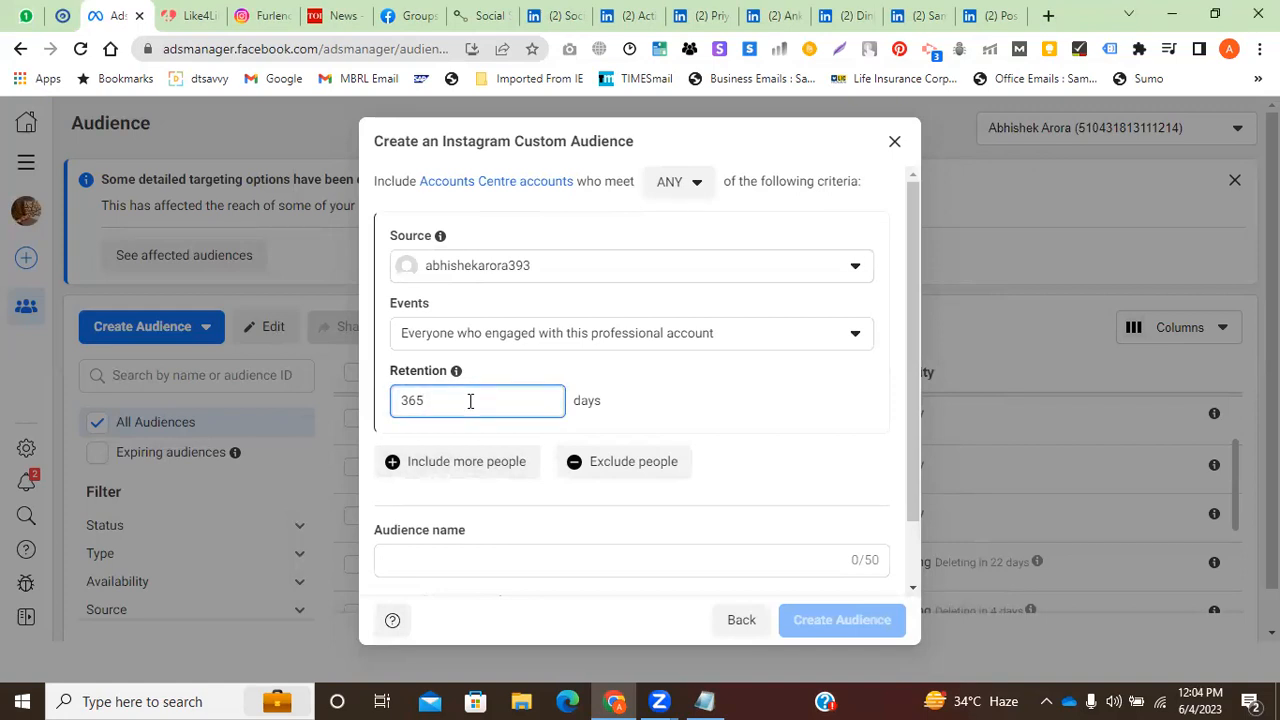
key(BackSpace)
key(BackSpace)
text(0)
click(589, 336)
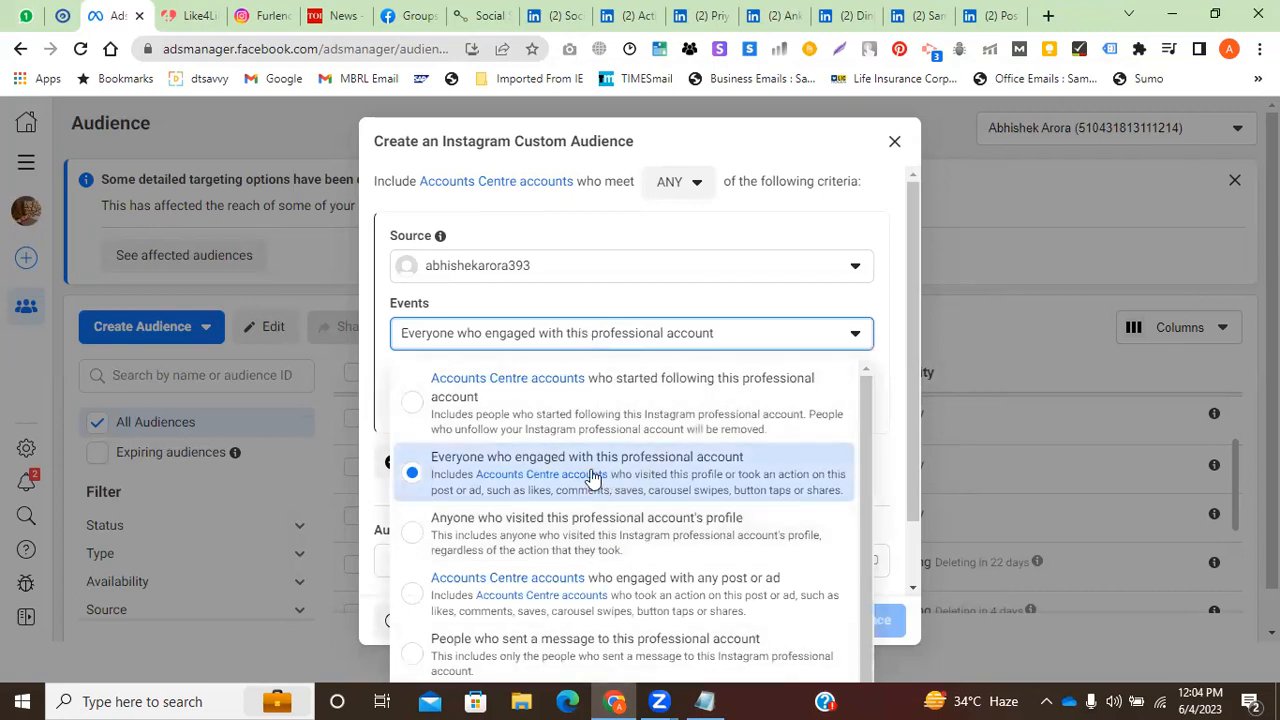
click(665, 473)
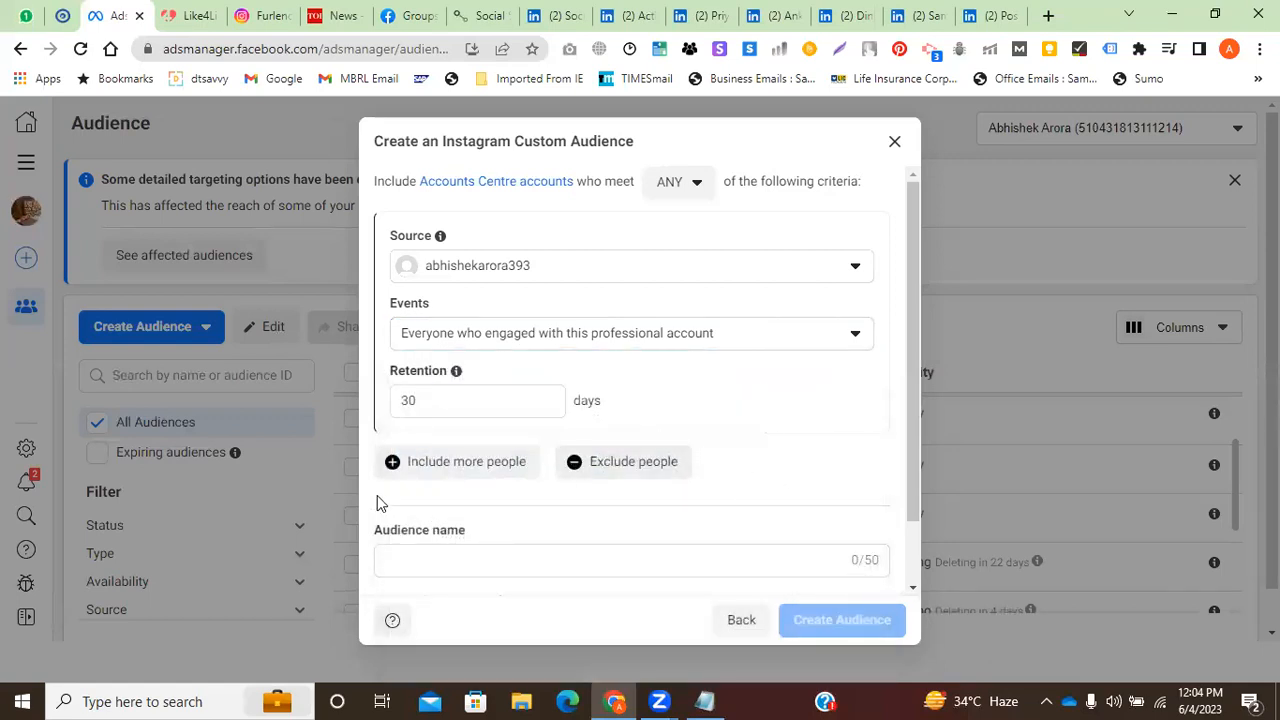
scroll(560, 470, down, 1)
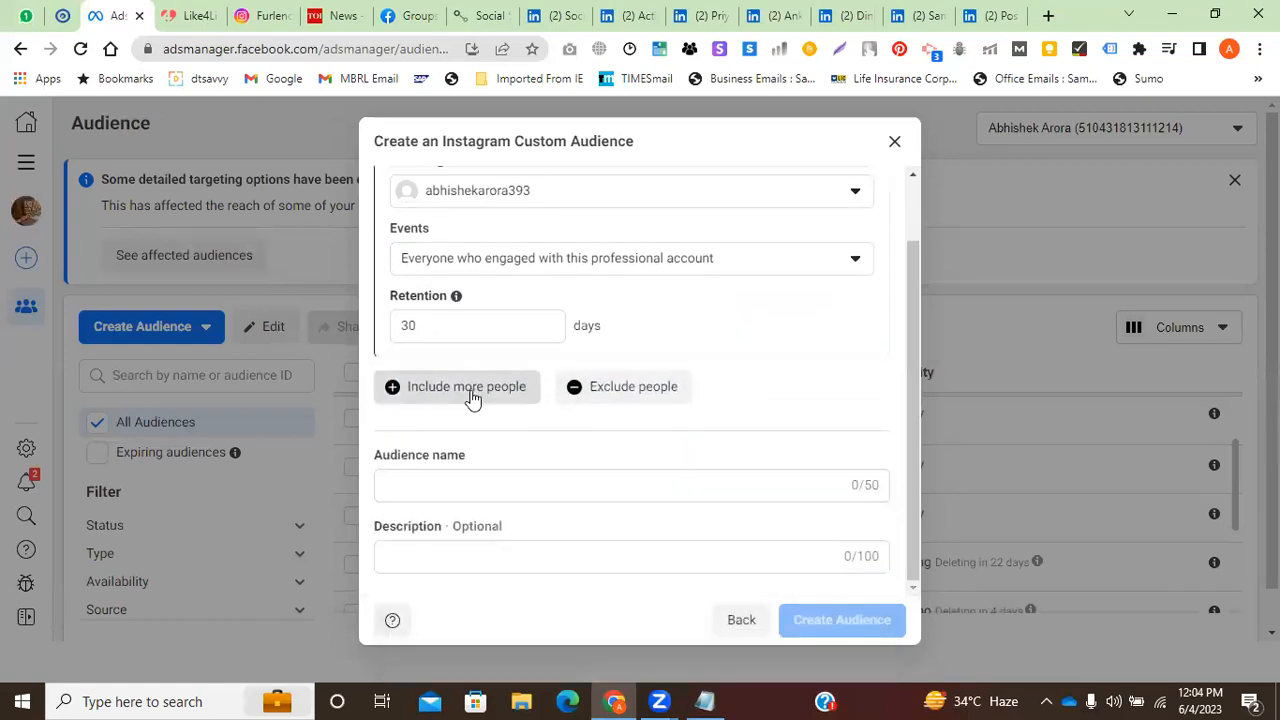
Include a second rule for anyone who visited the profile within 365 days.
click(474, 397)
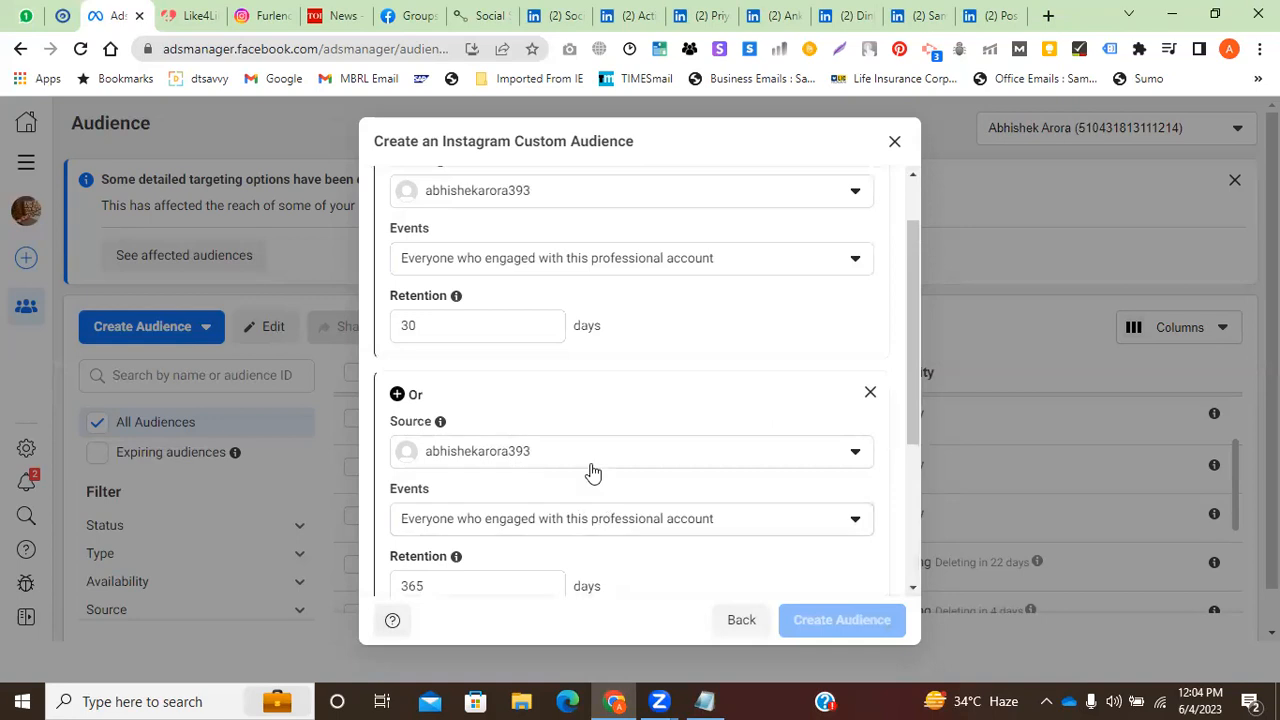
scroll(590, 440, down, 2)
click(597, 340)
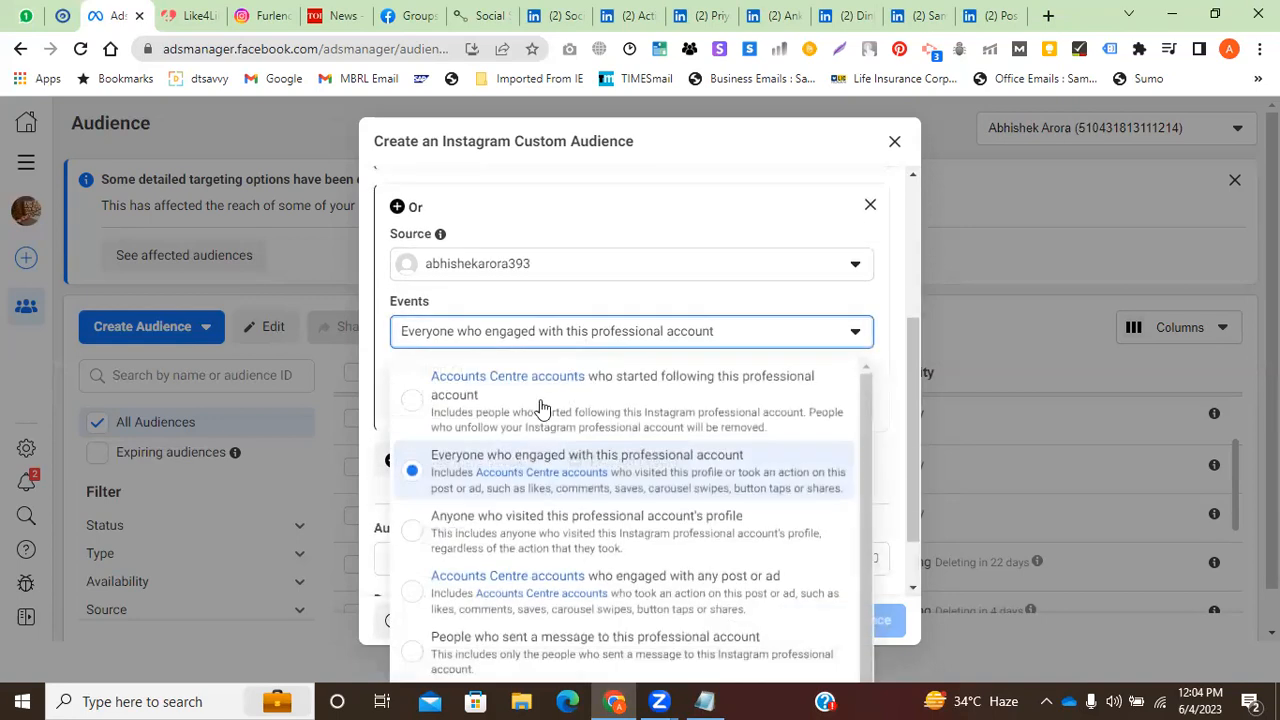
click(503, 541)
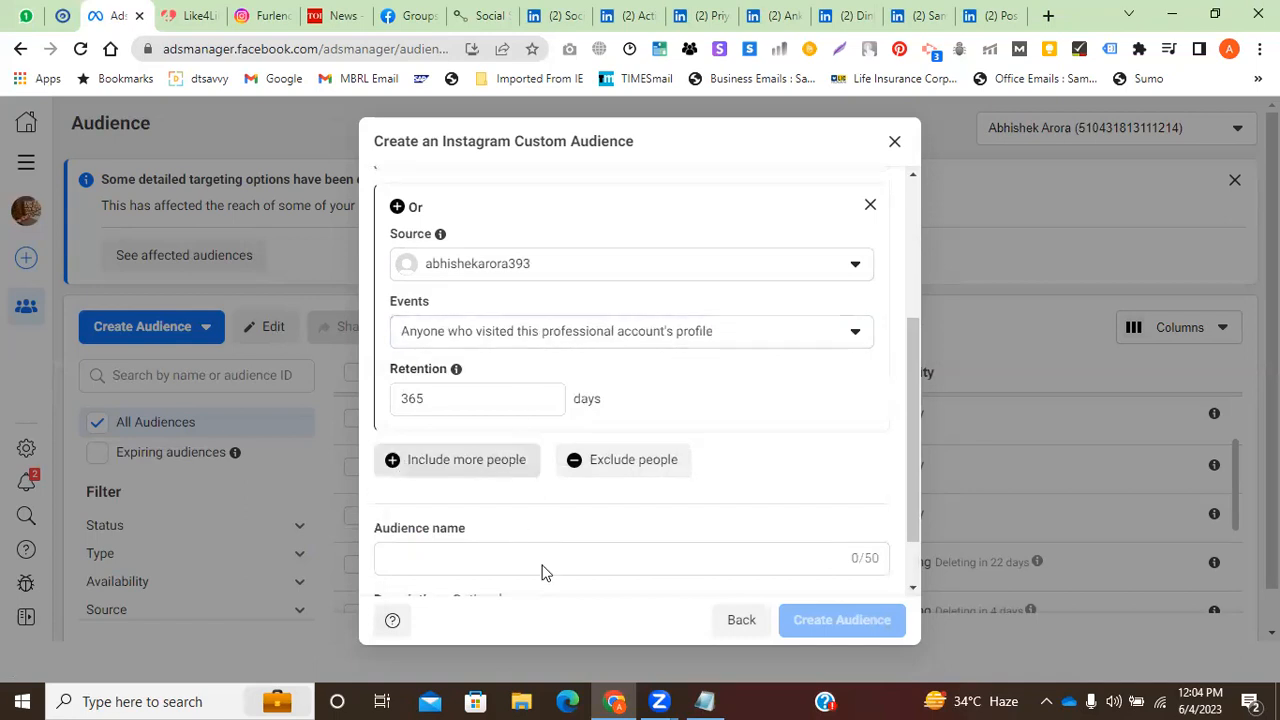
scroll(499, 545, down, 1)
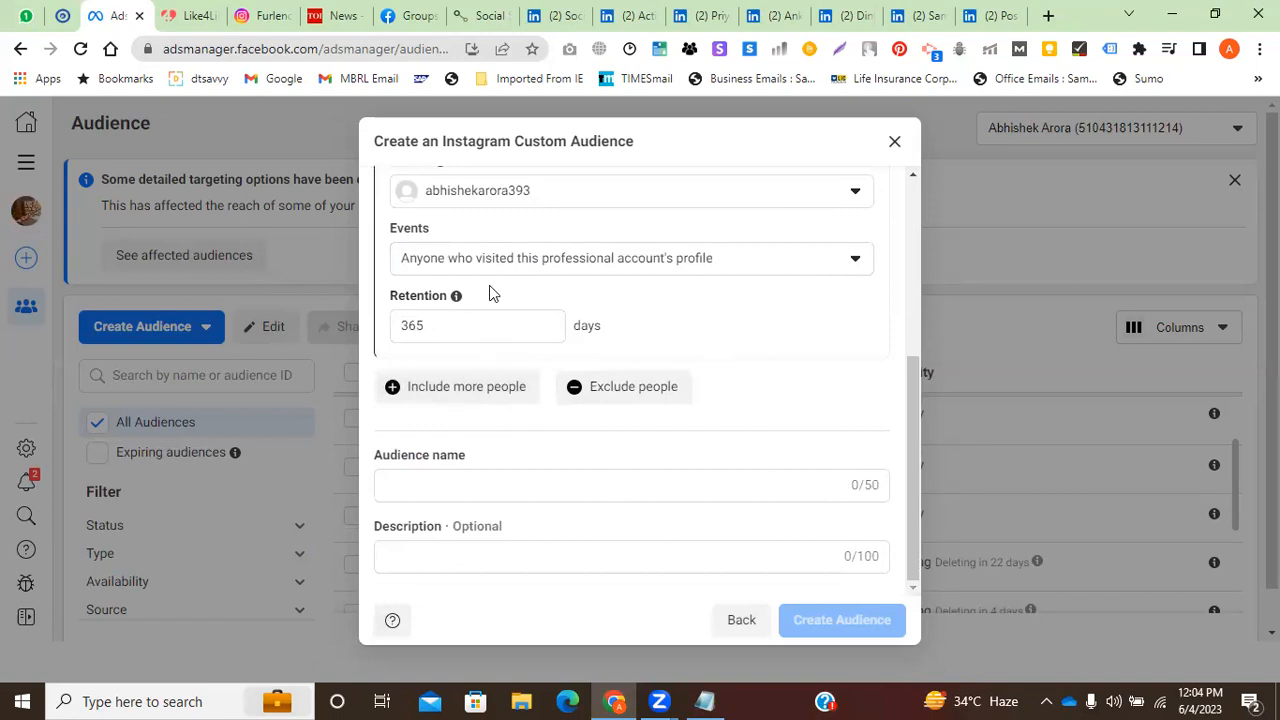
scroll(497, 340, up, 3)
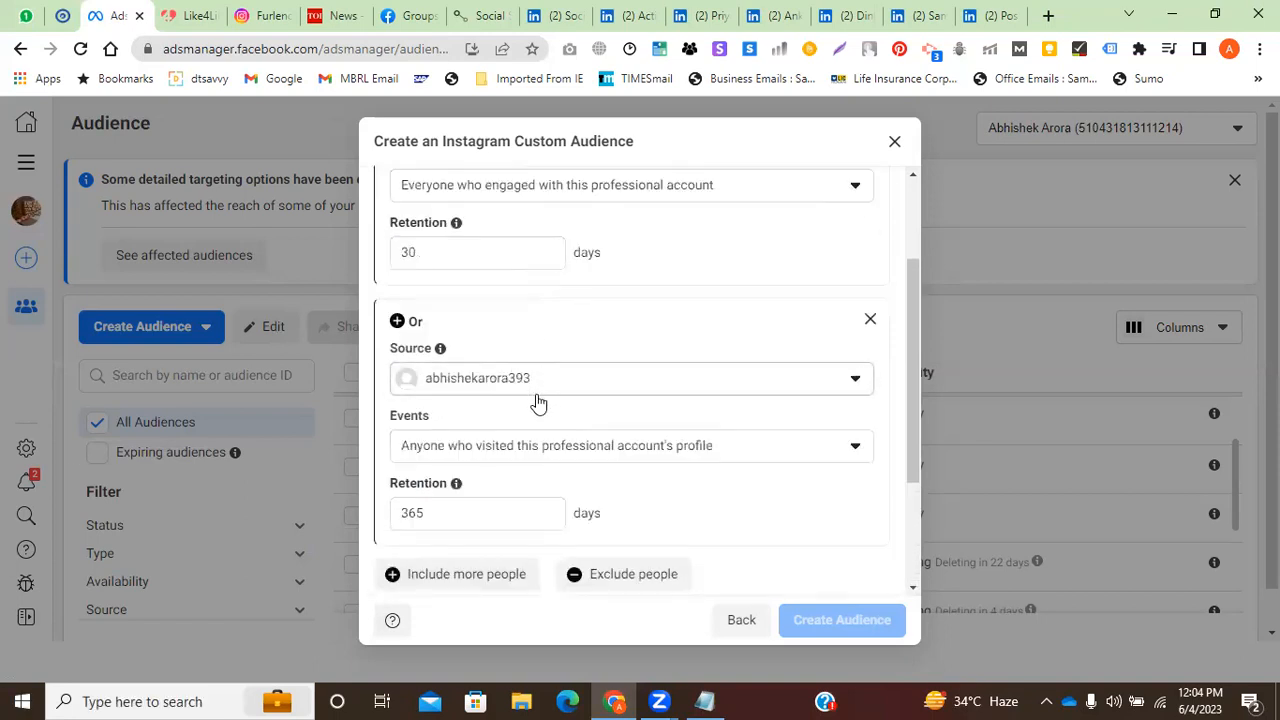
scroll(537, 400, up, 2)
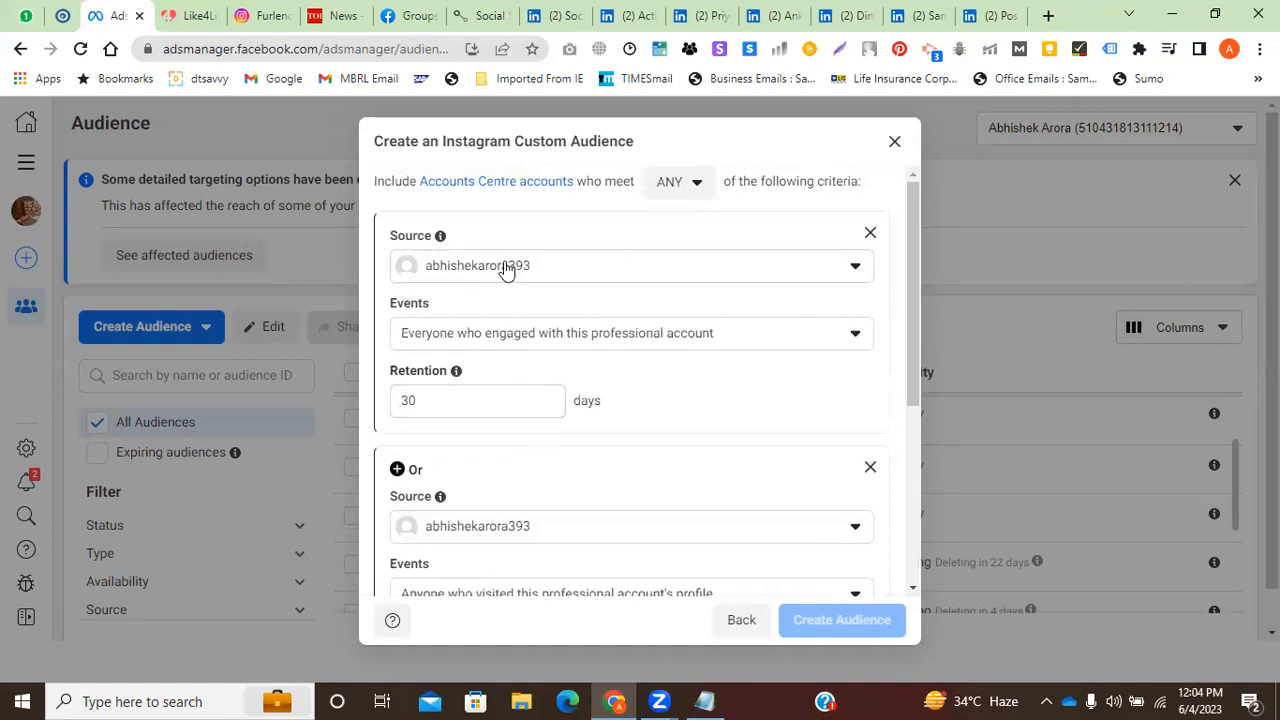
scroll(534, 357, down, 3)
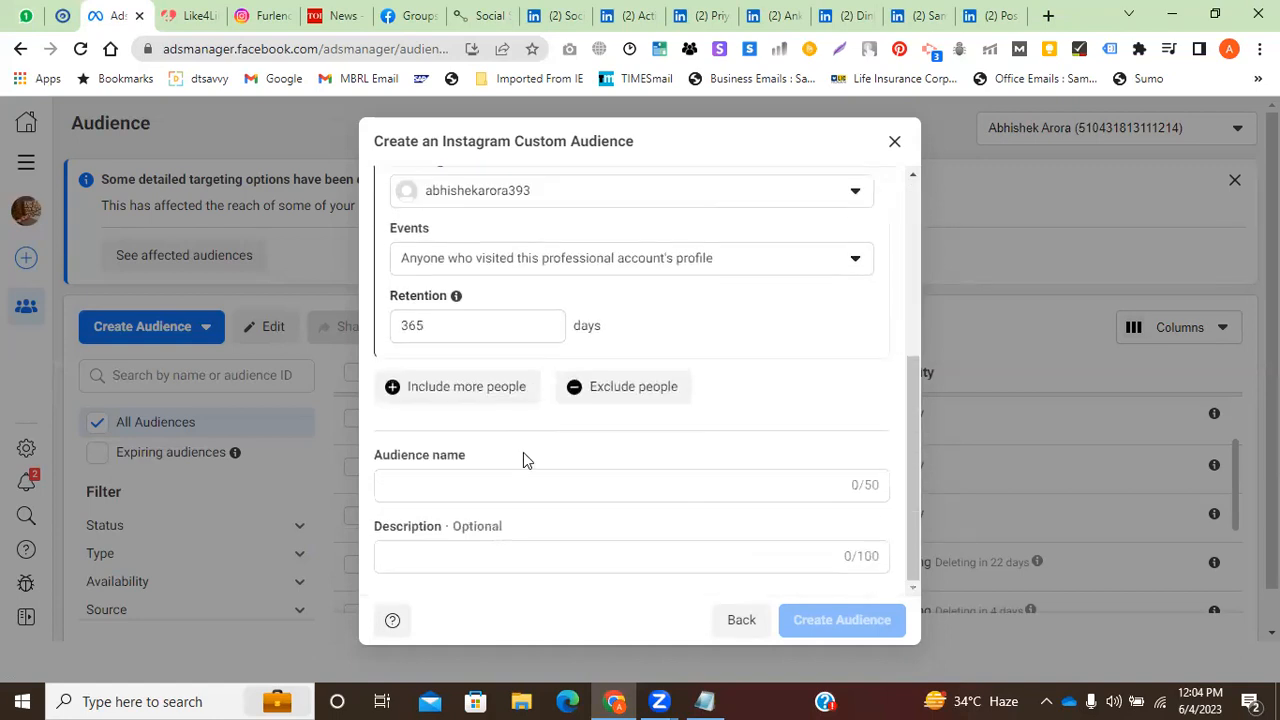
click(479, 487)
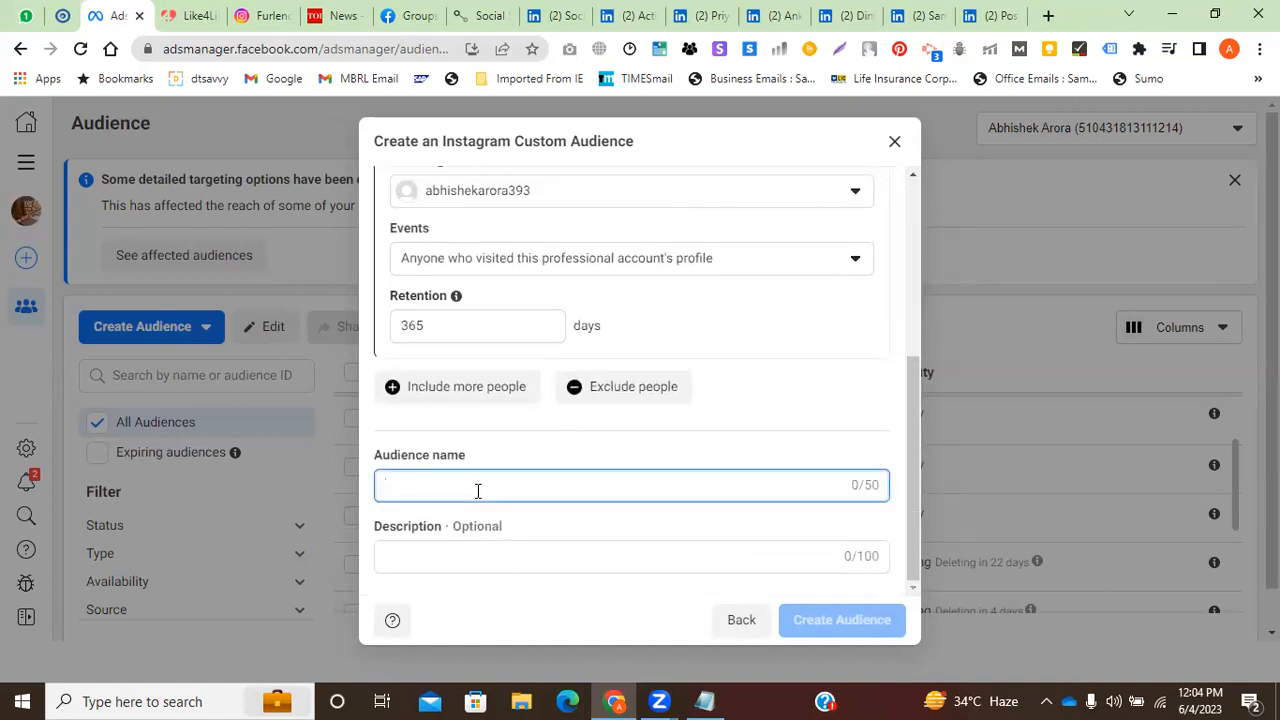
Name the audience 'Insta Aud', describe it as 'Insta Aud 4 June', and create it.
text(Insta Aud)
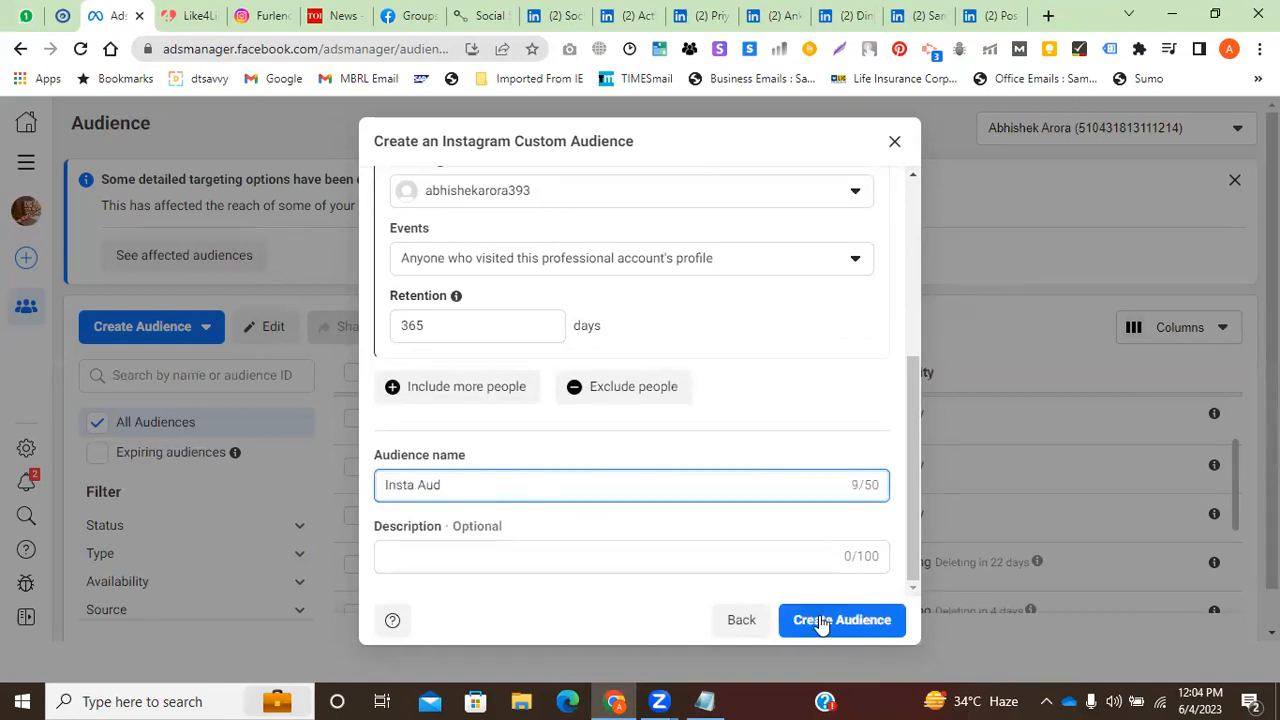
click(523, 551)
click(434, 486)
key(ctrl+a)
key(ctrl+c)
click(515, 558)
key(ctrl+v)
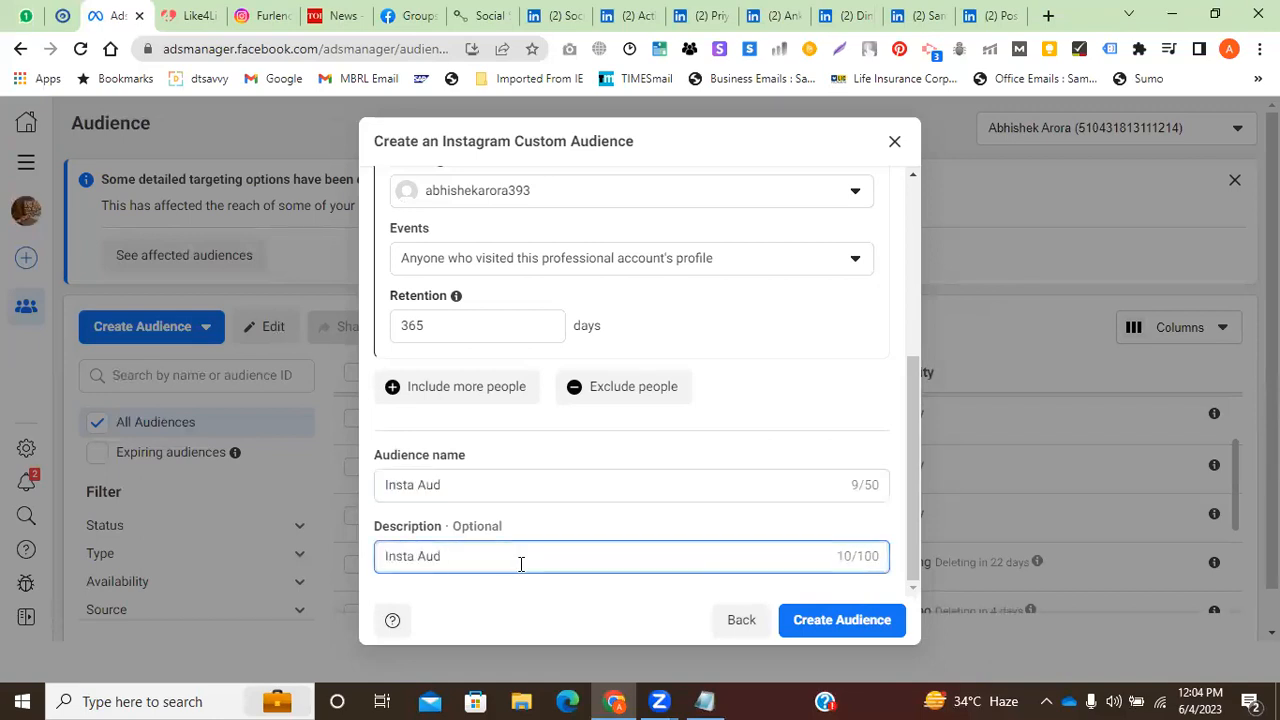
text(6)
key(BackSpace)
text(4 June)
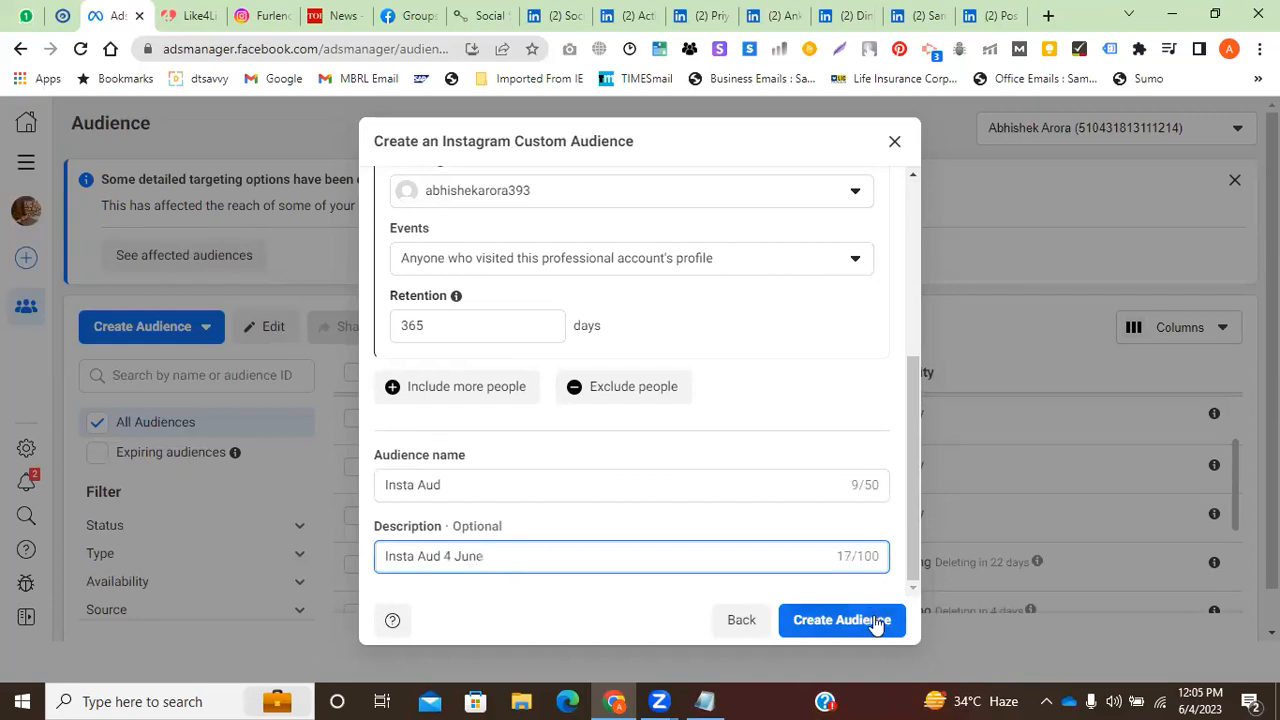
click(876, 622)
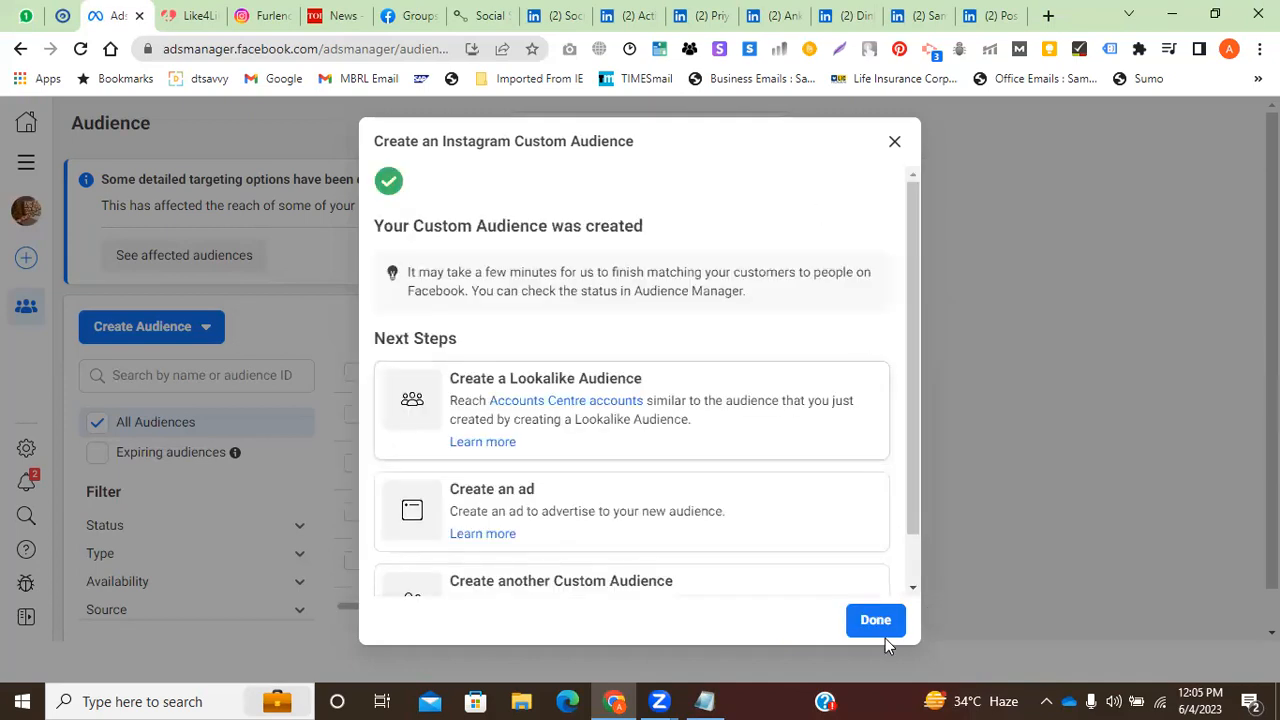
Dismiss the confirmation and select the new Insta Aud row in the list.
click(876, 622)
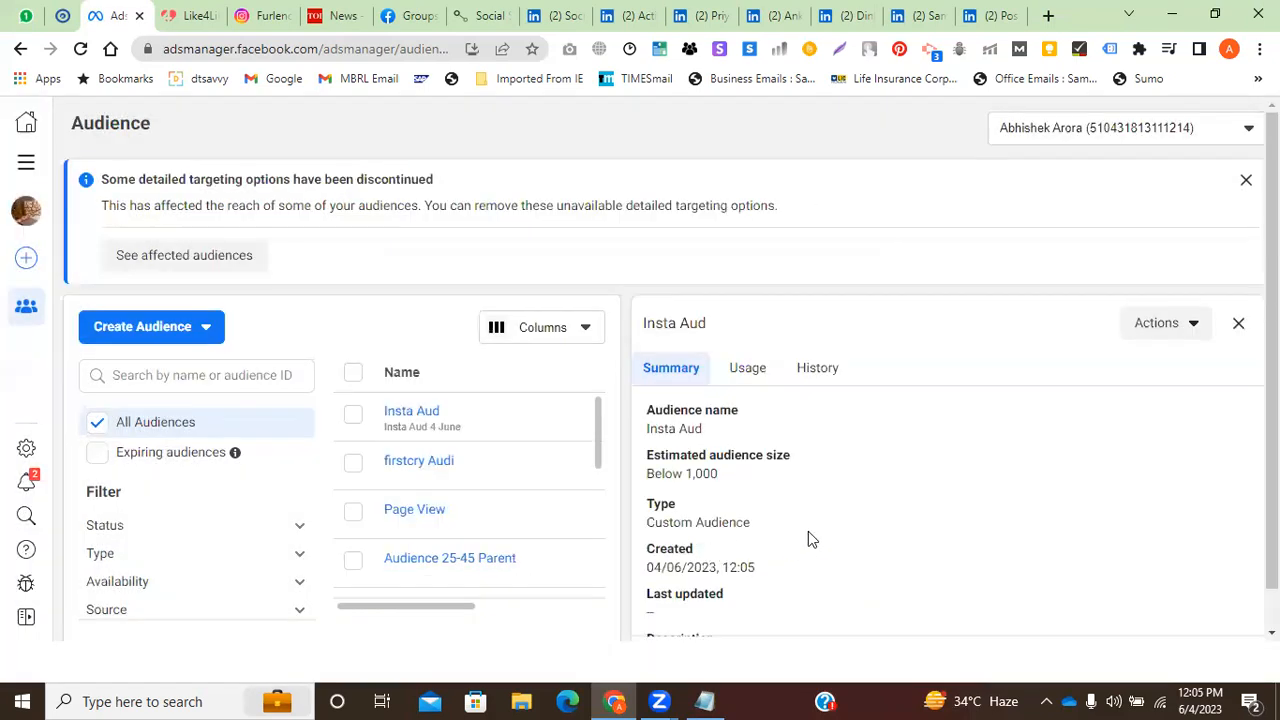
click(353, 416)
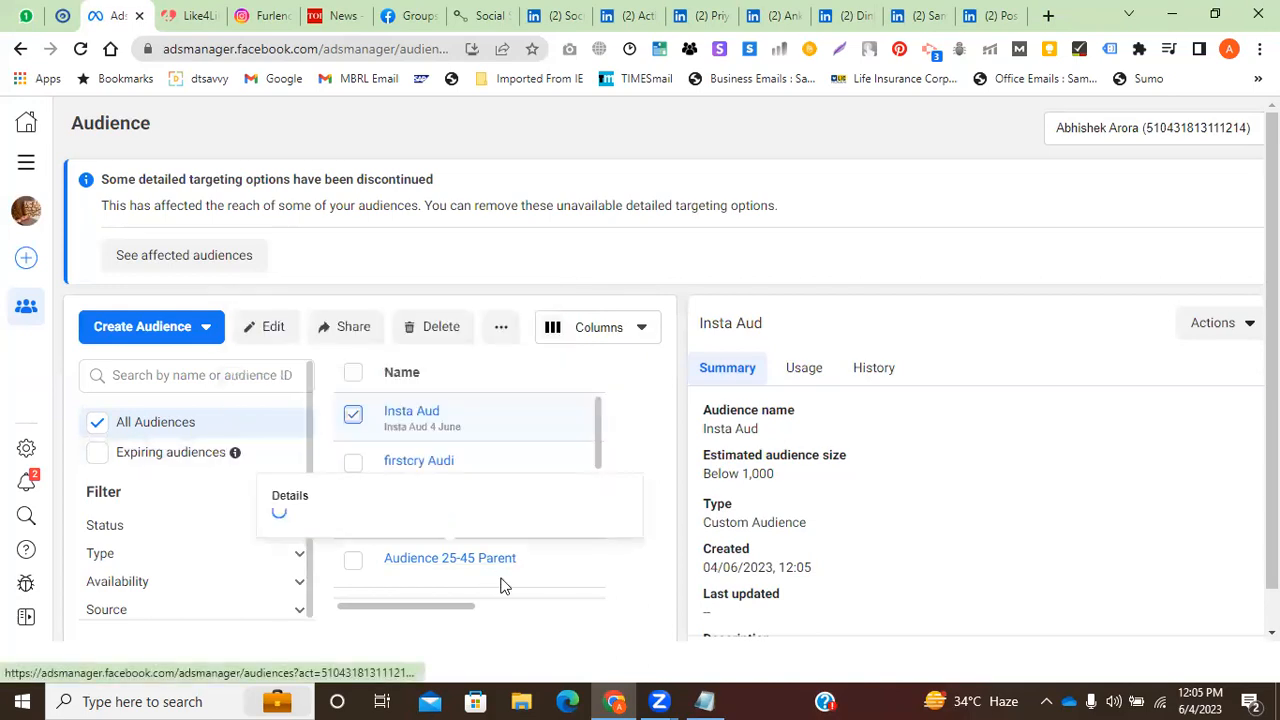
mouse_move(497, 576)
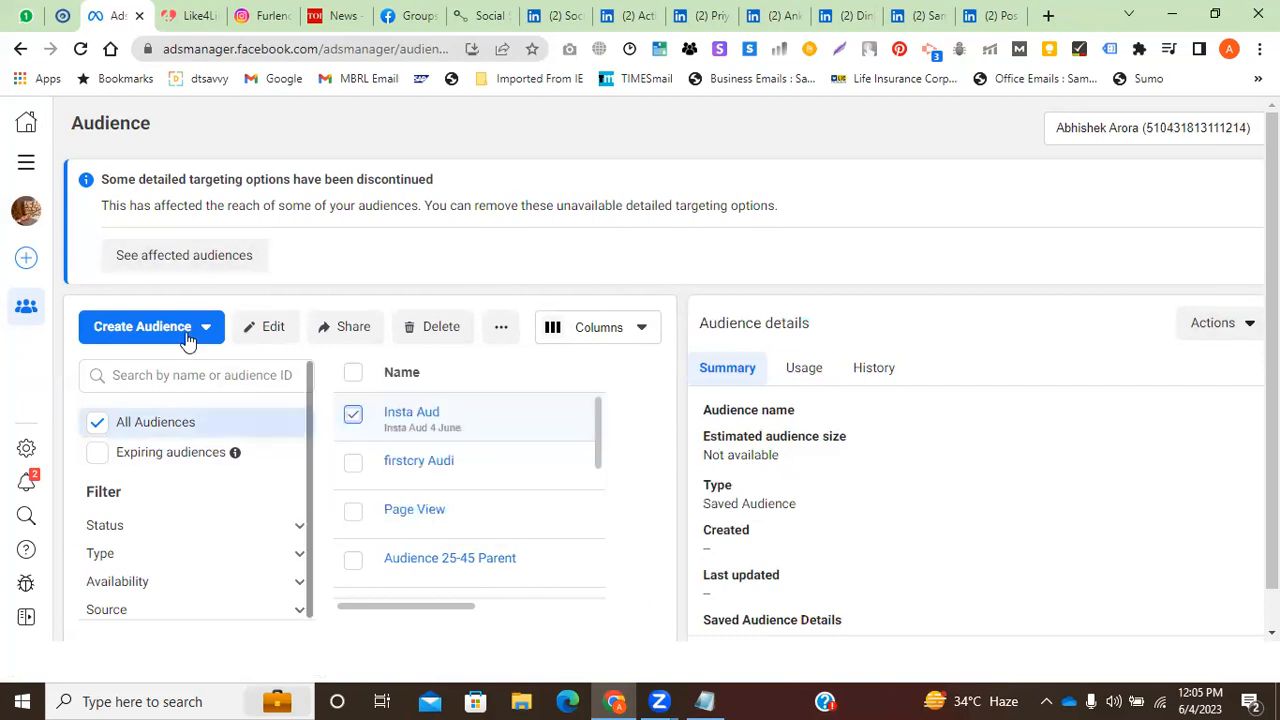
Reopen the Audiences page from All tools and return to the Ads Manager tab.
click(30, 168)
click(231, 228)
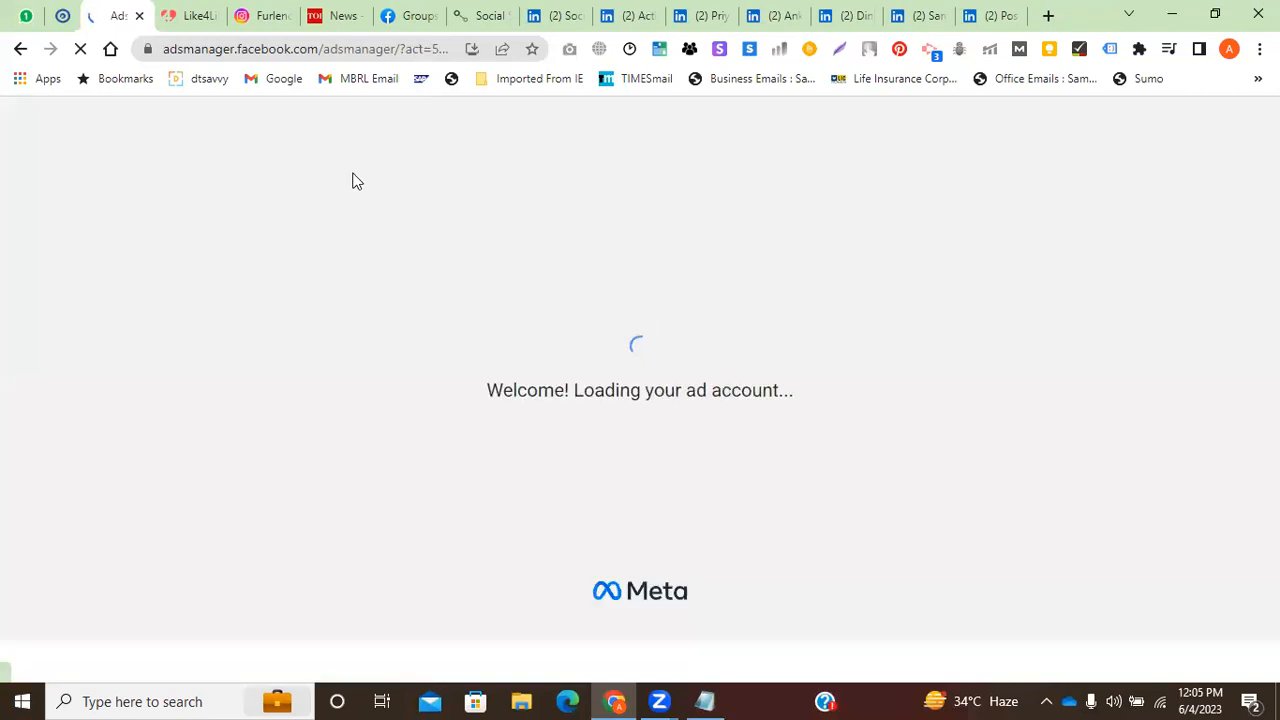
click(205, 10)
click(135, 10)
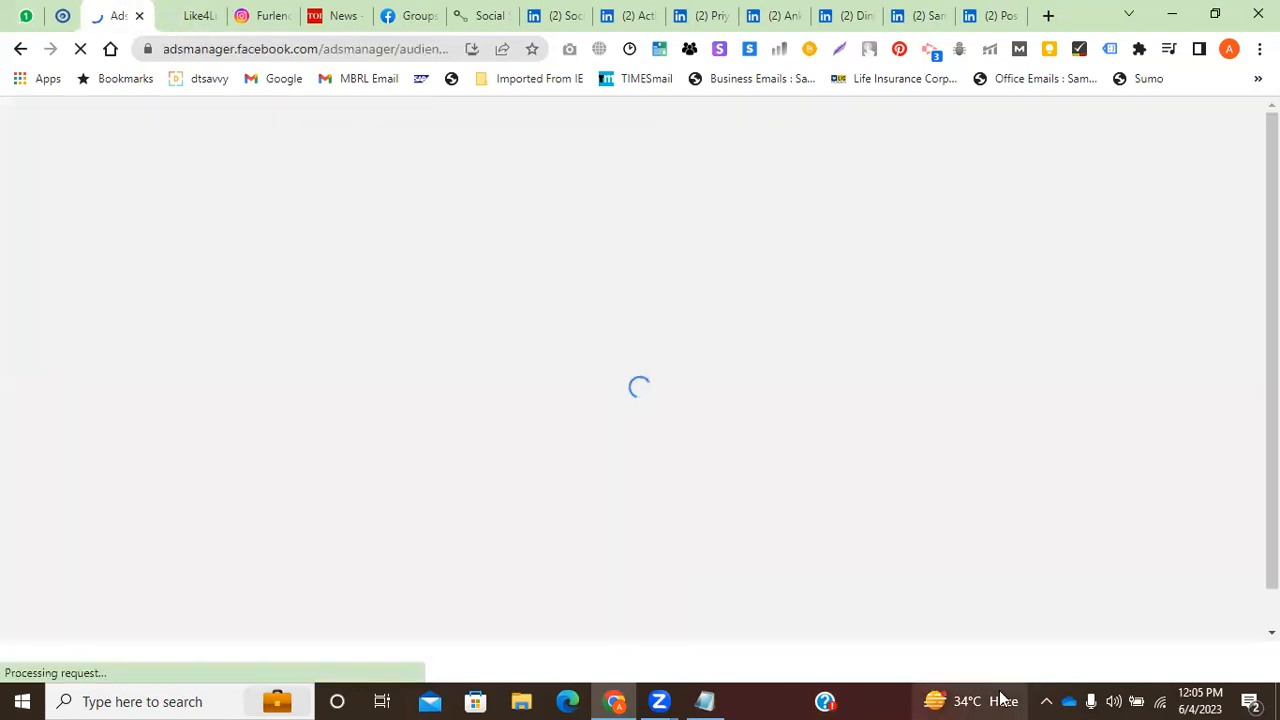
mouse_move(1003, 698)
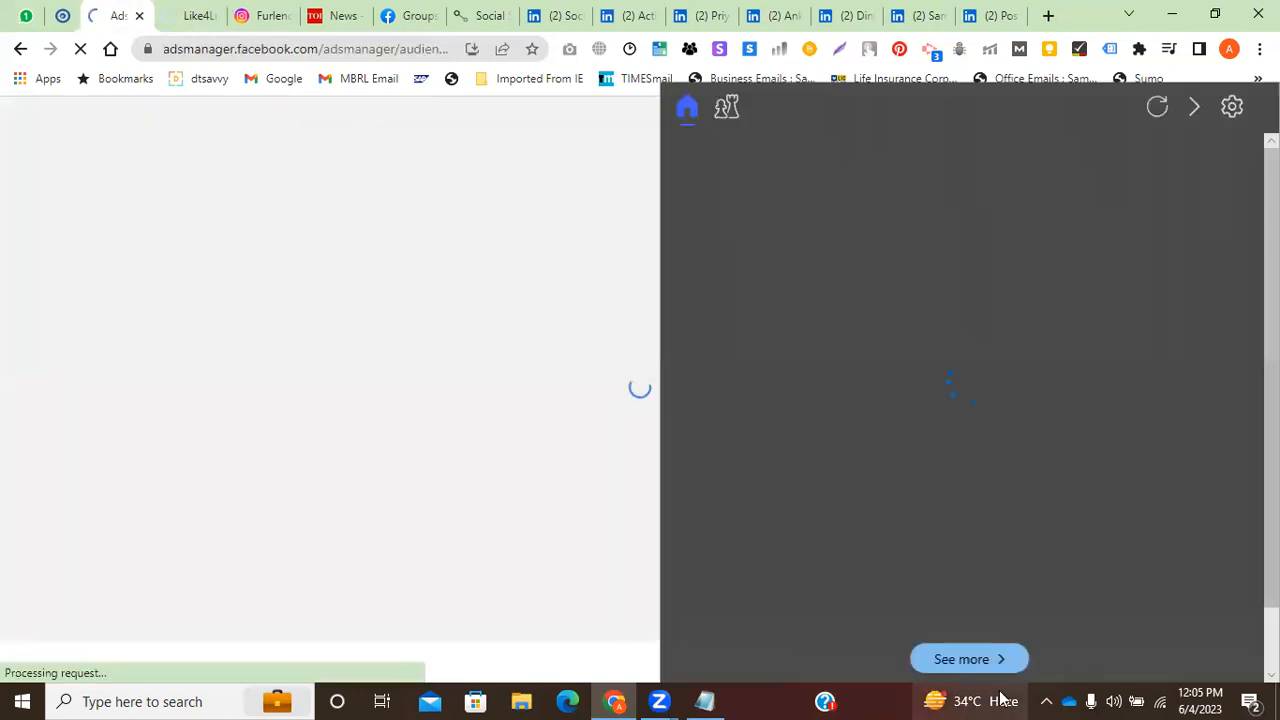
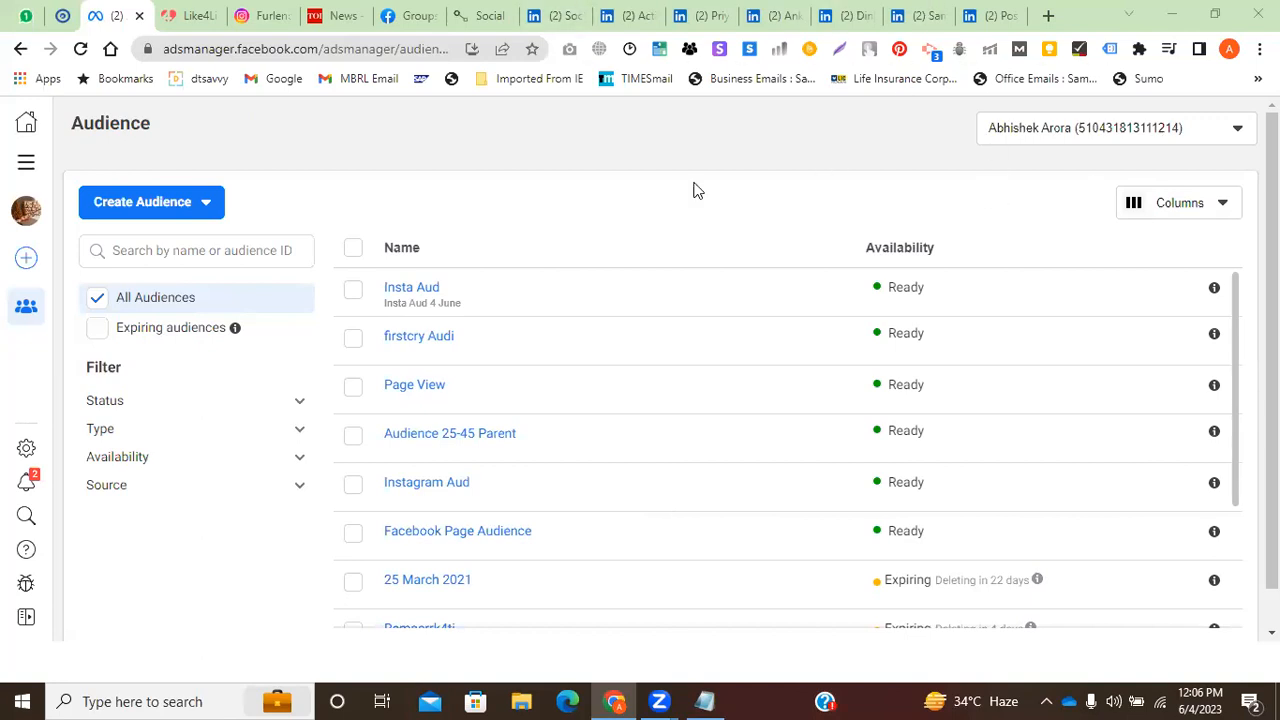
Close the LinkedIn profile tab, then return to Ads Manager and close the All tools panel.
click(26, 162)
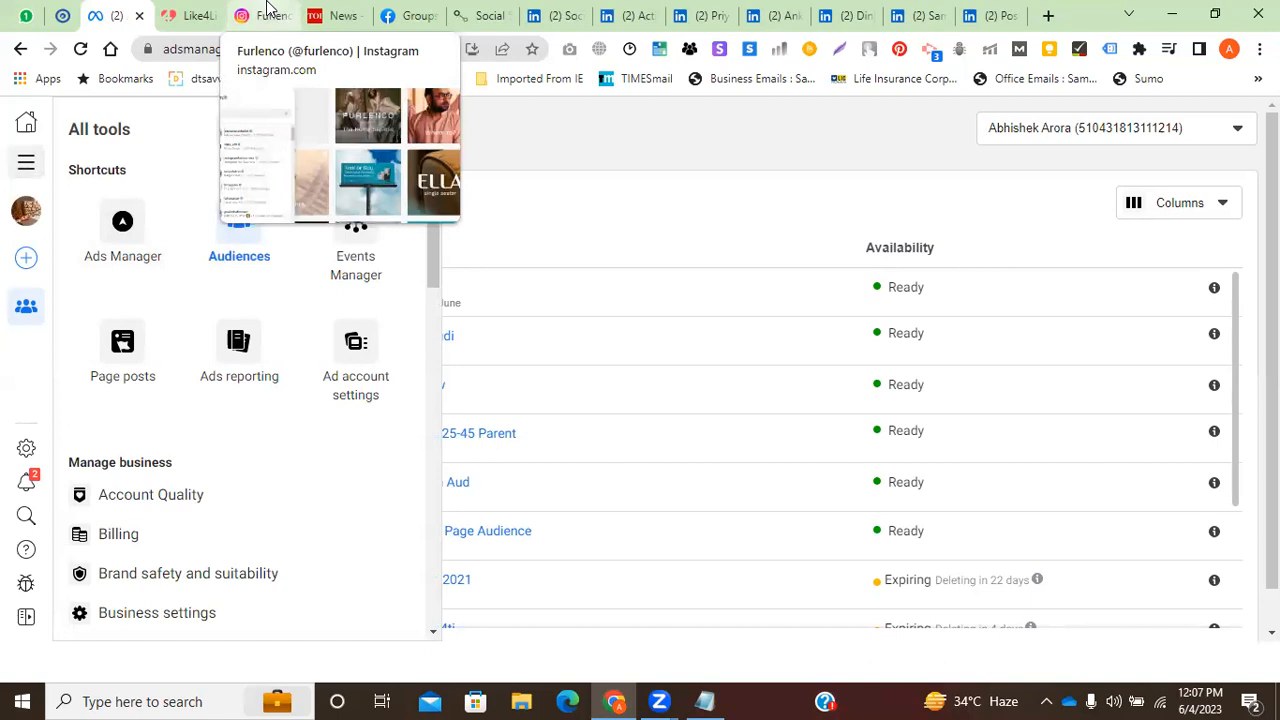
click(355, 14)
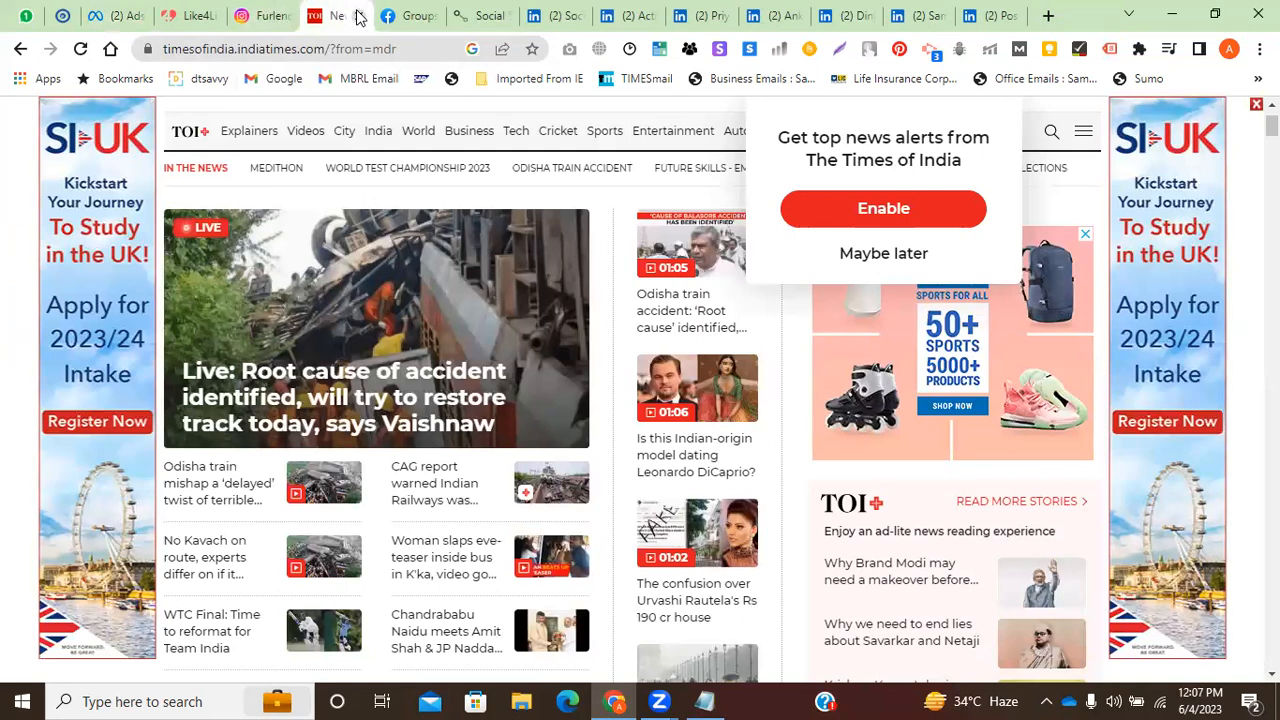
click(705, 15)
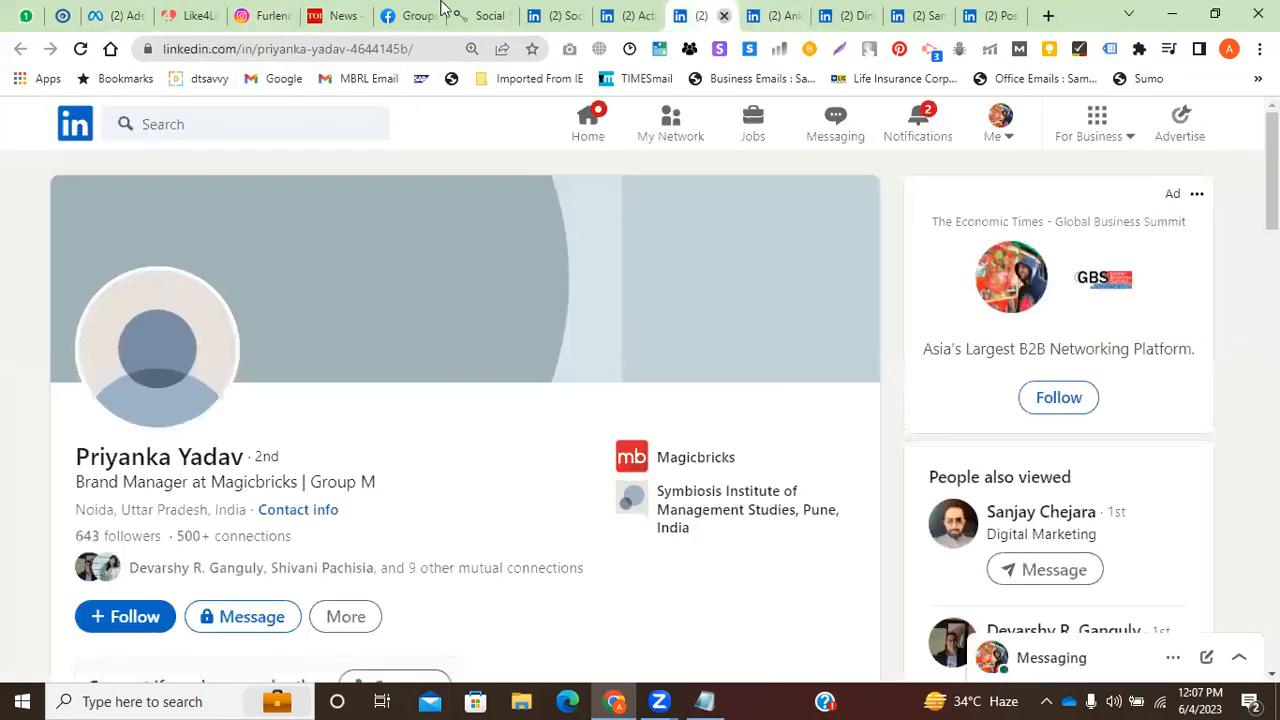
key(ctrl+w)
click(60, 14)
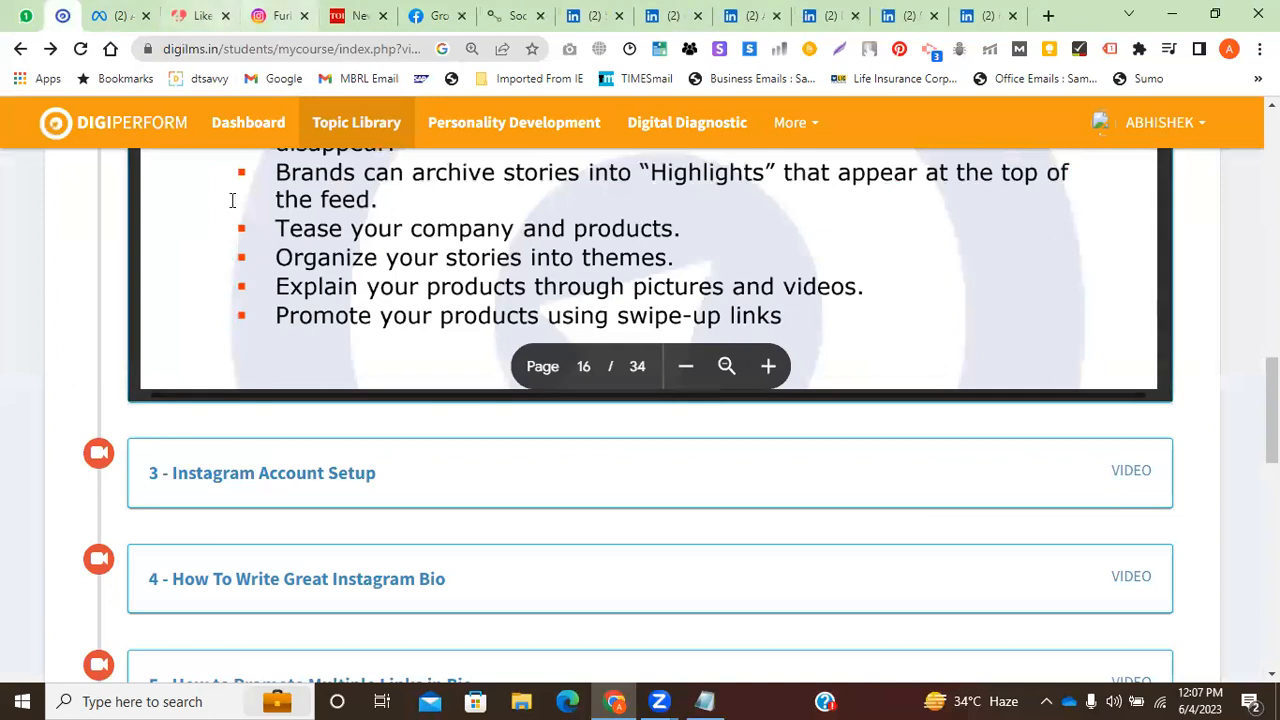
click(115, 15)
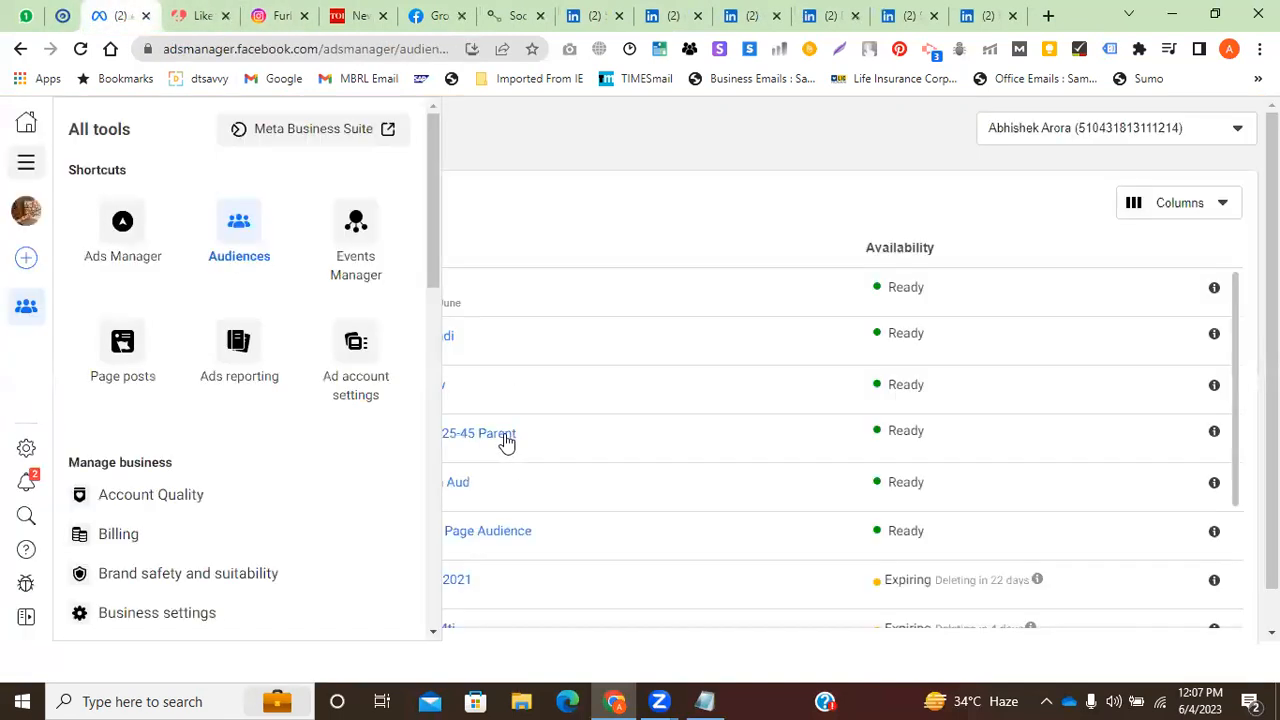
mouse_move(507, 443)
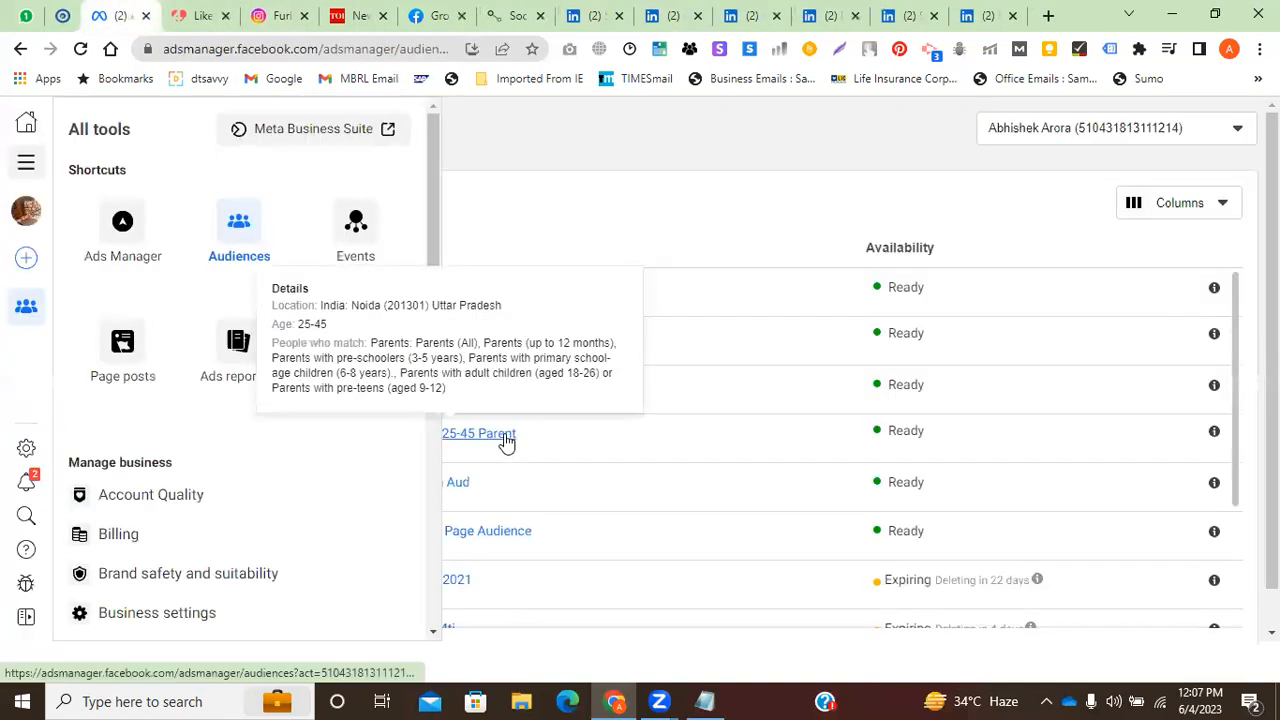
click(575, 243)
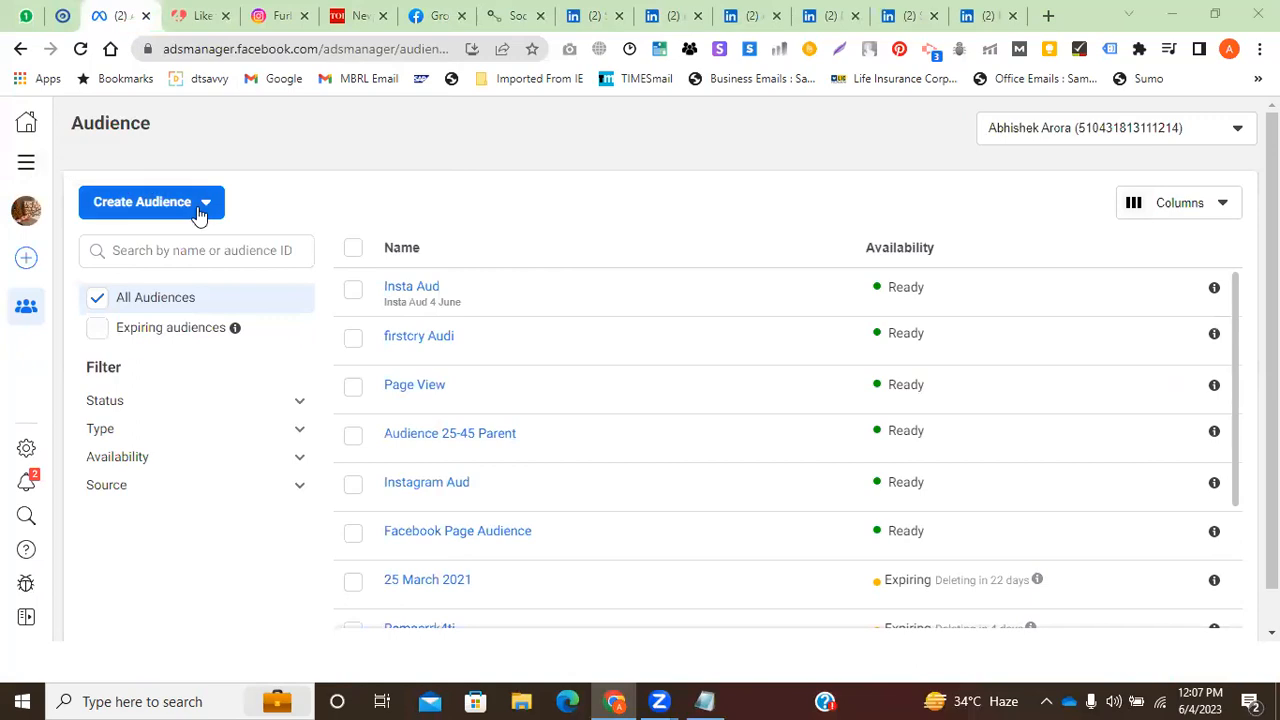
Preview the Custom Audience sources, picking Facebook Page, then cancel without creating one.
scroll(420, 300, down, 3)
scroll(229, 354, down, 1)
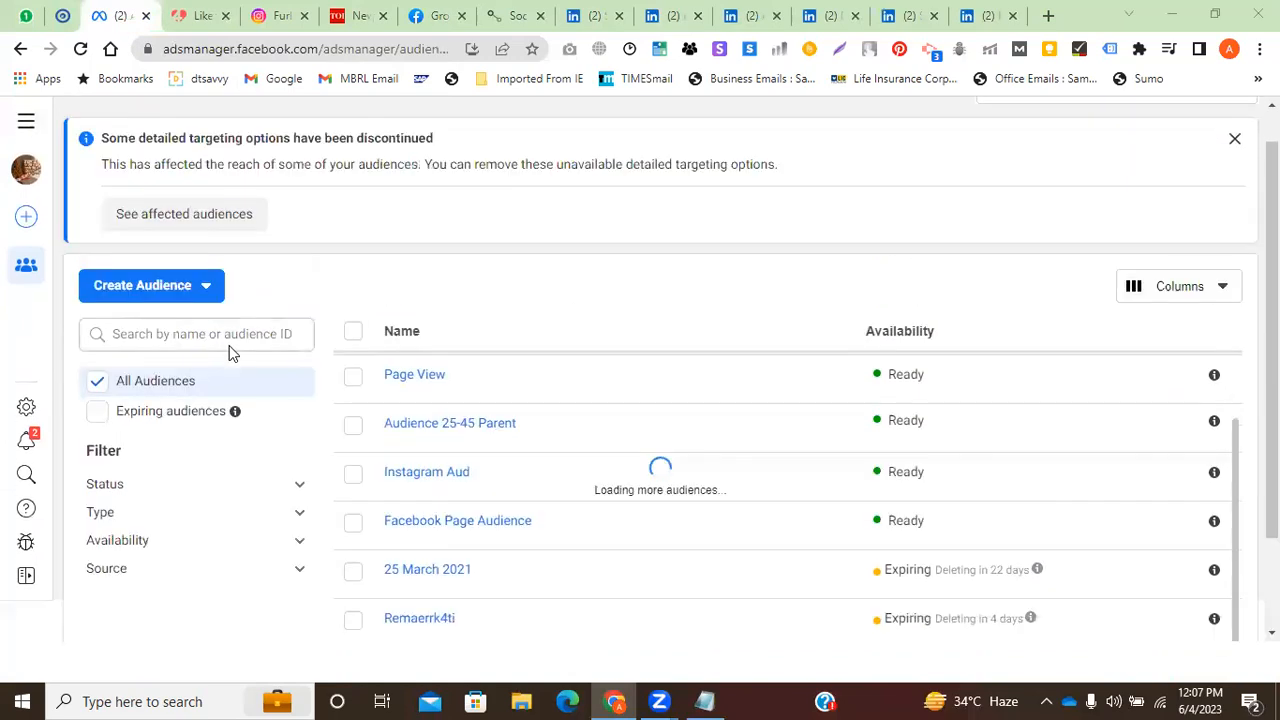
click(160, 289)
click(157, 338)
scroll(606, 420, down, 1)
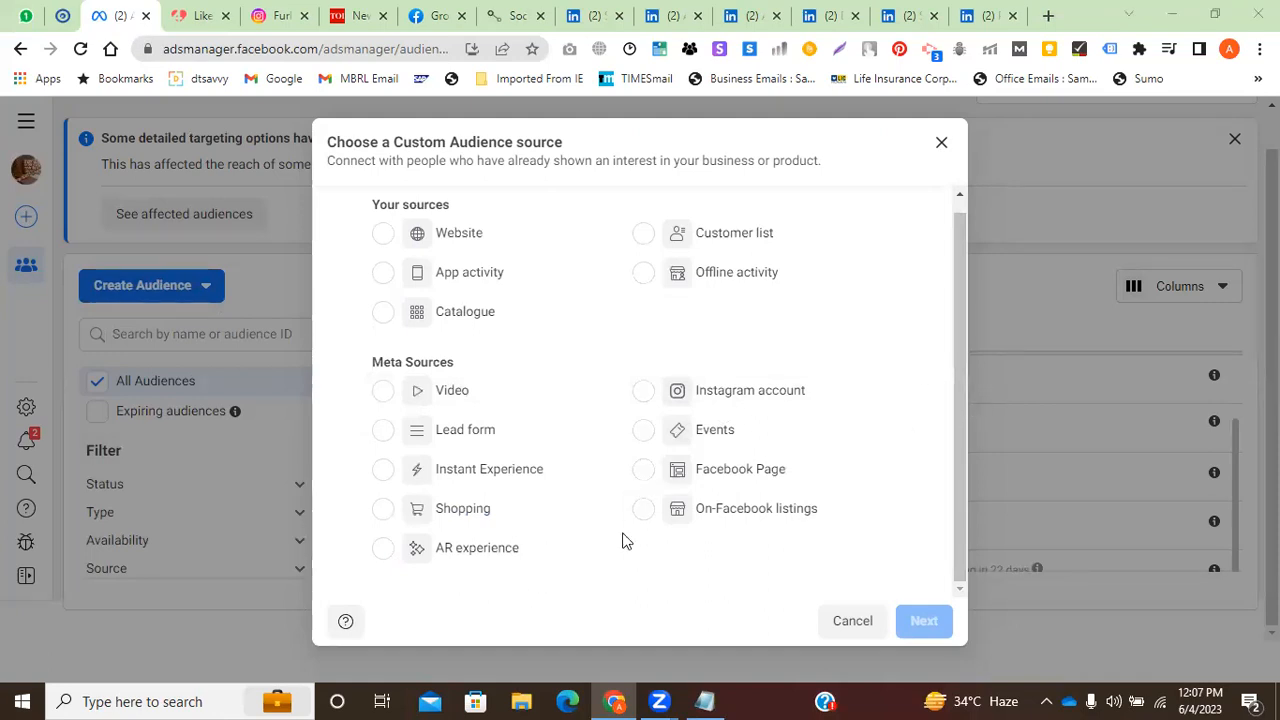
click(644, 476)
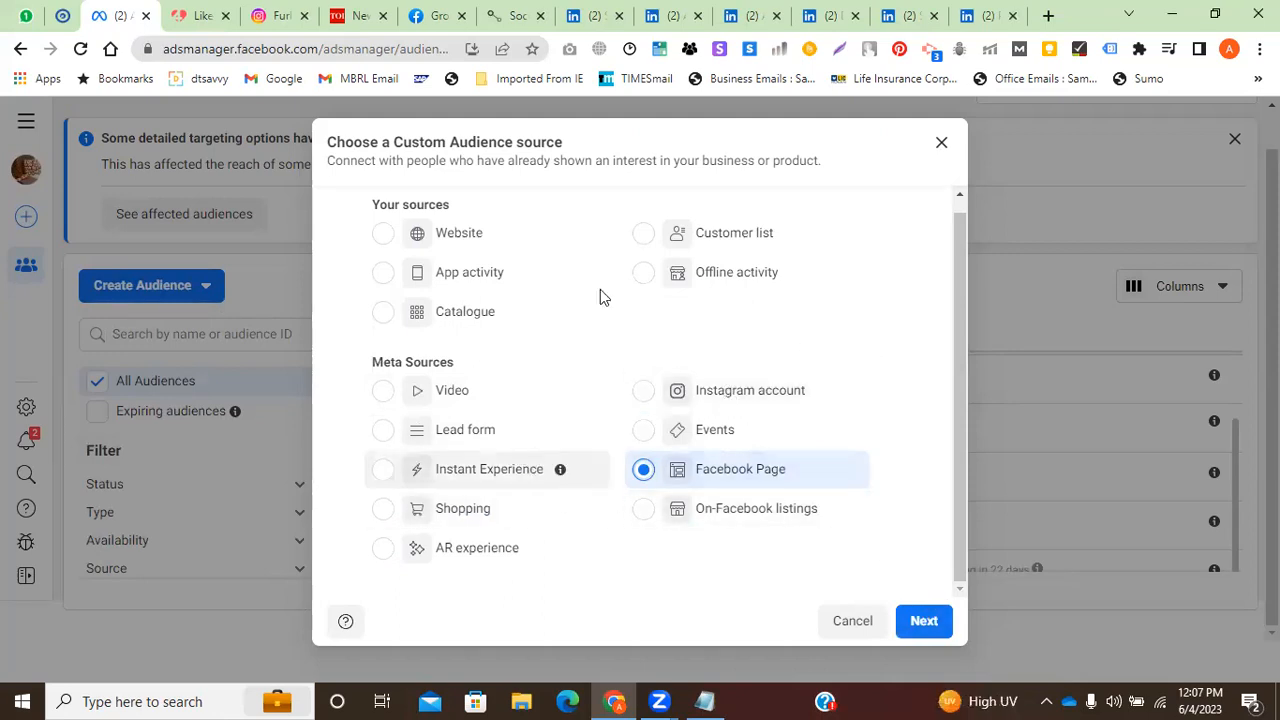
click(129, 381)
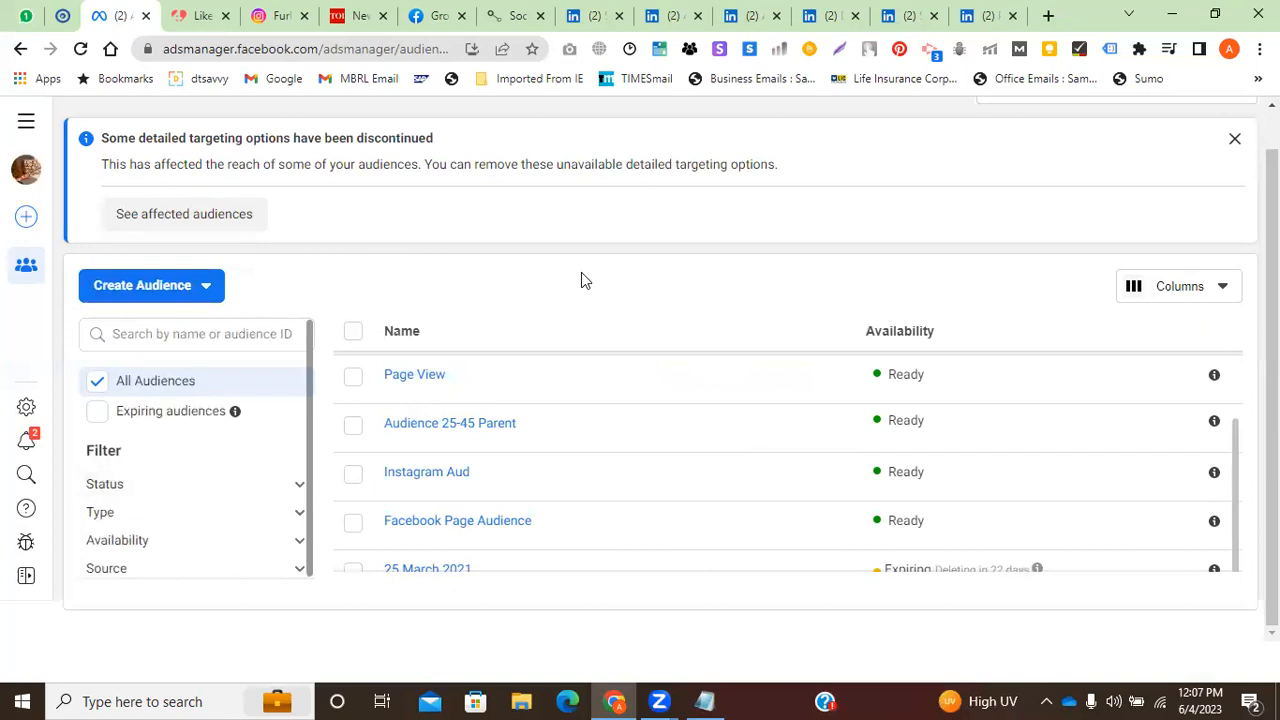
Dismiss the banner about discontinued detailed targeting options.
click(1234, 138)
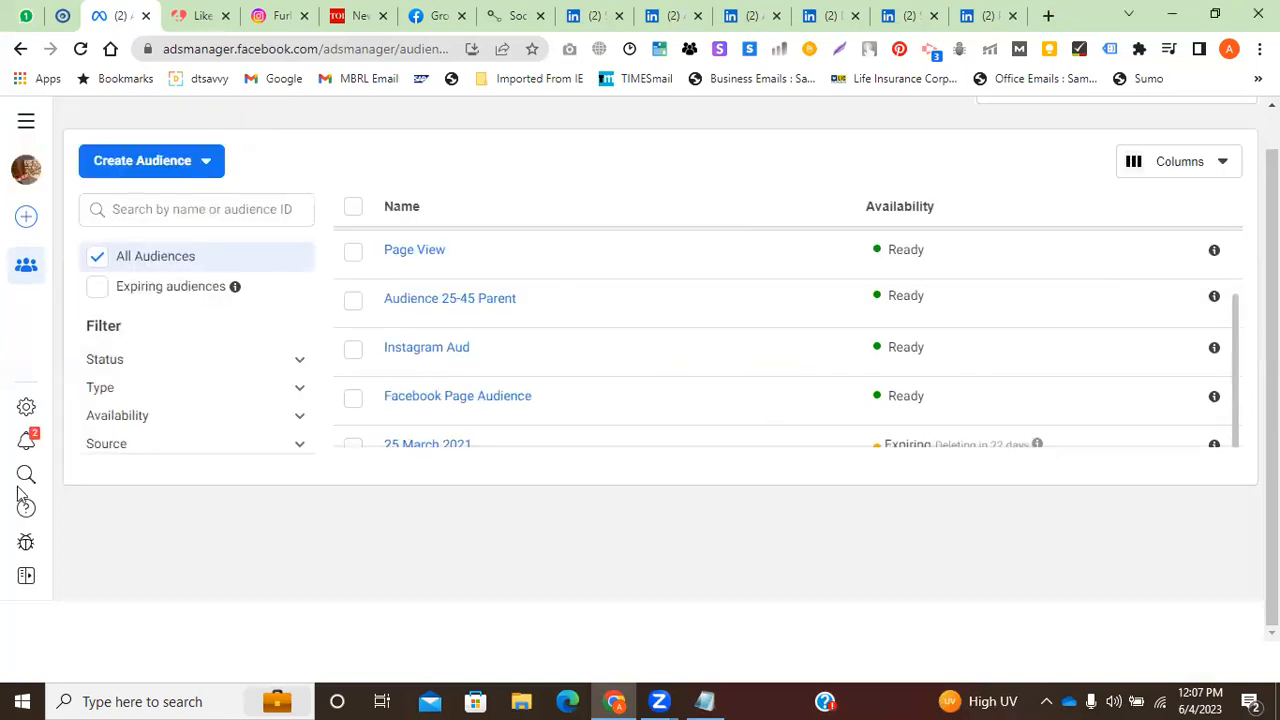
scroll(740, 360, down, 3)
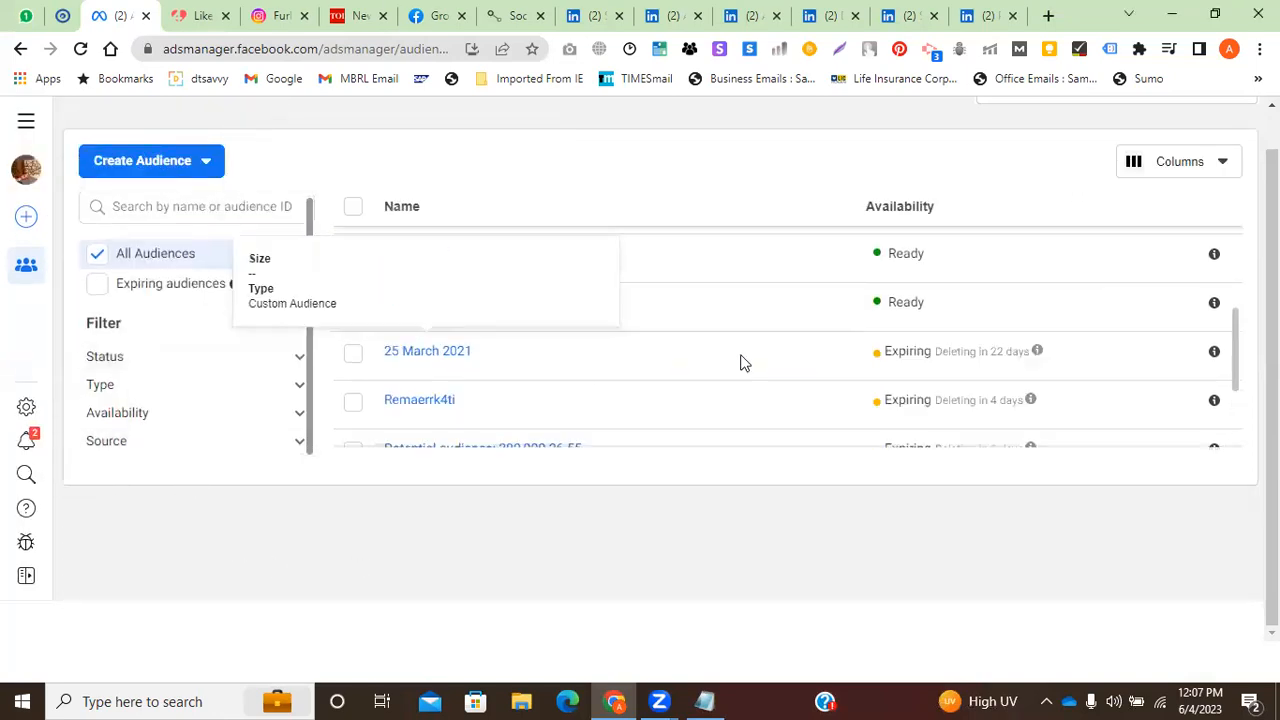
scroll(485, 380, up, 5)
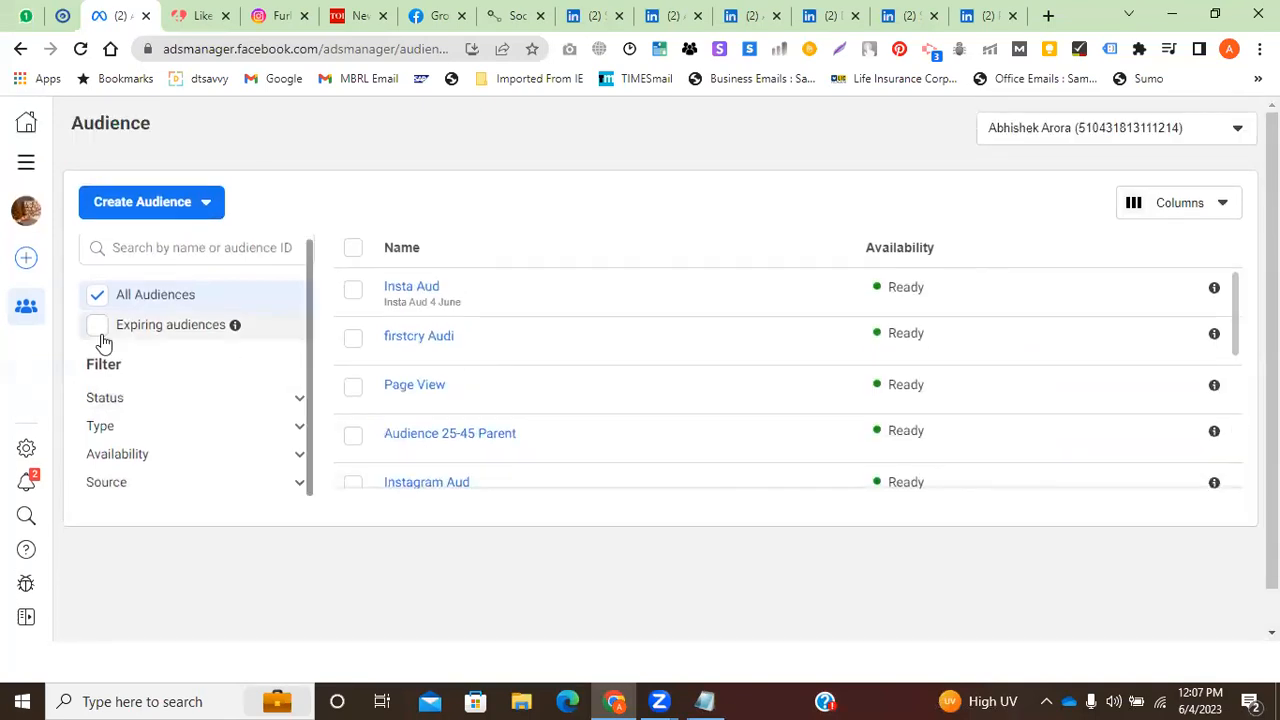
click(160, 208)
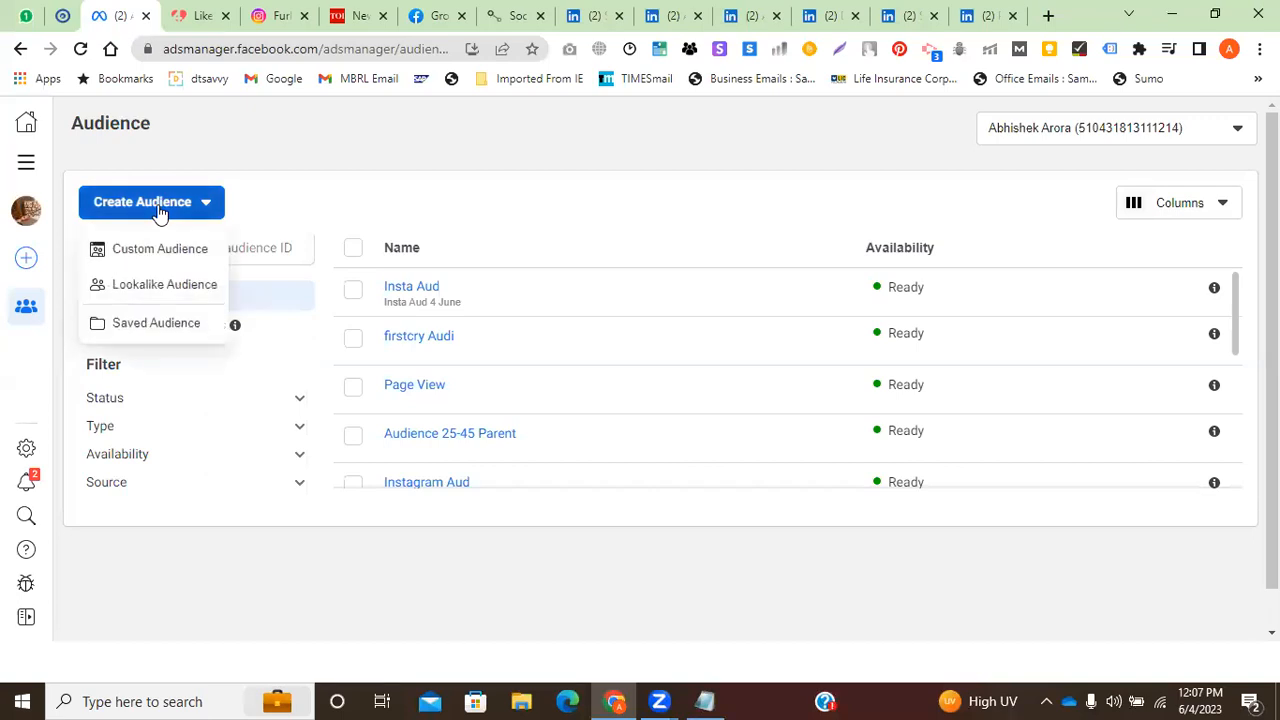
click(158, 325)
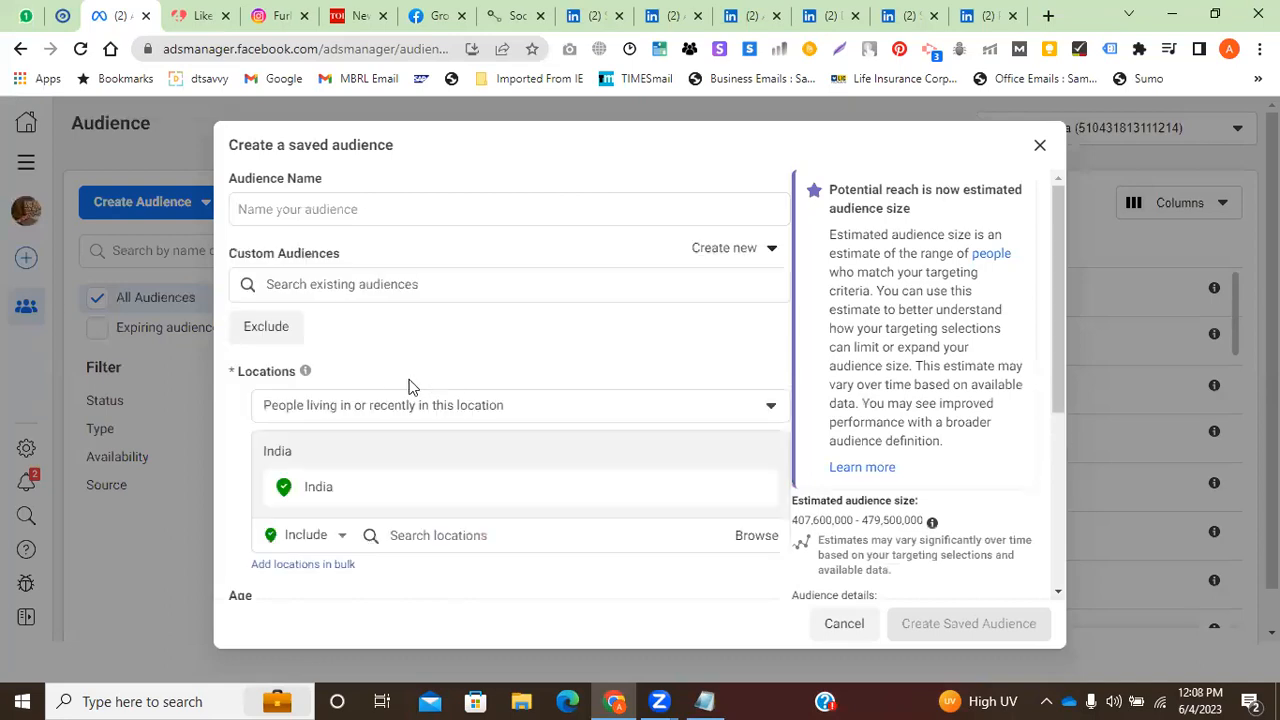
scroll(397, 414, down, 3)
scroll(397, 414, up, 2)
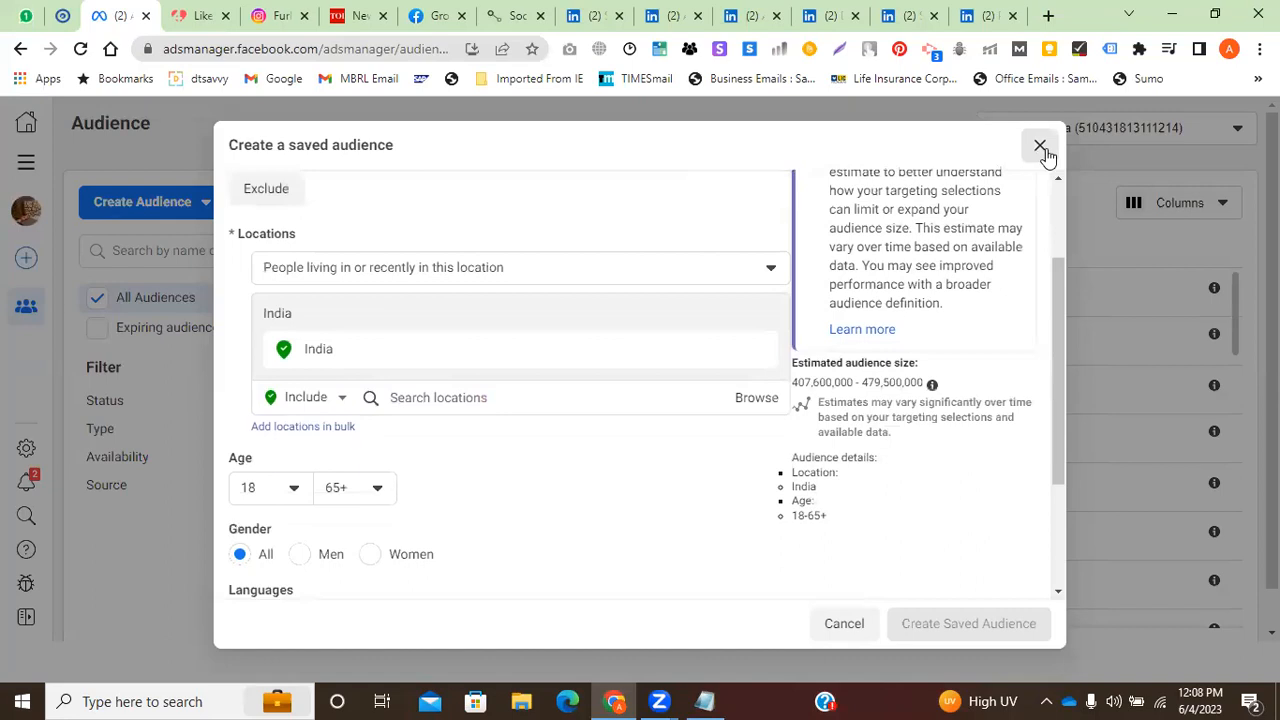
click(1040, 148)
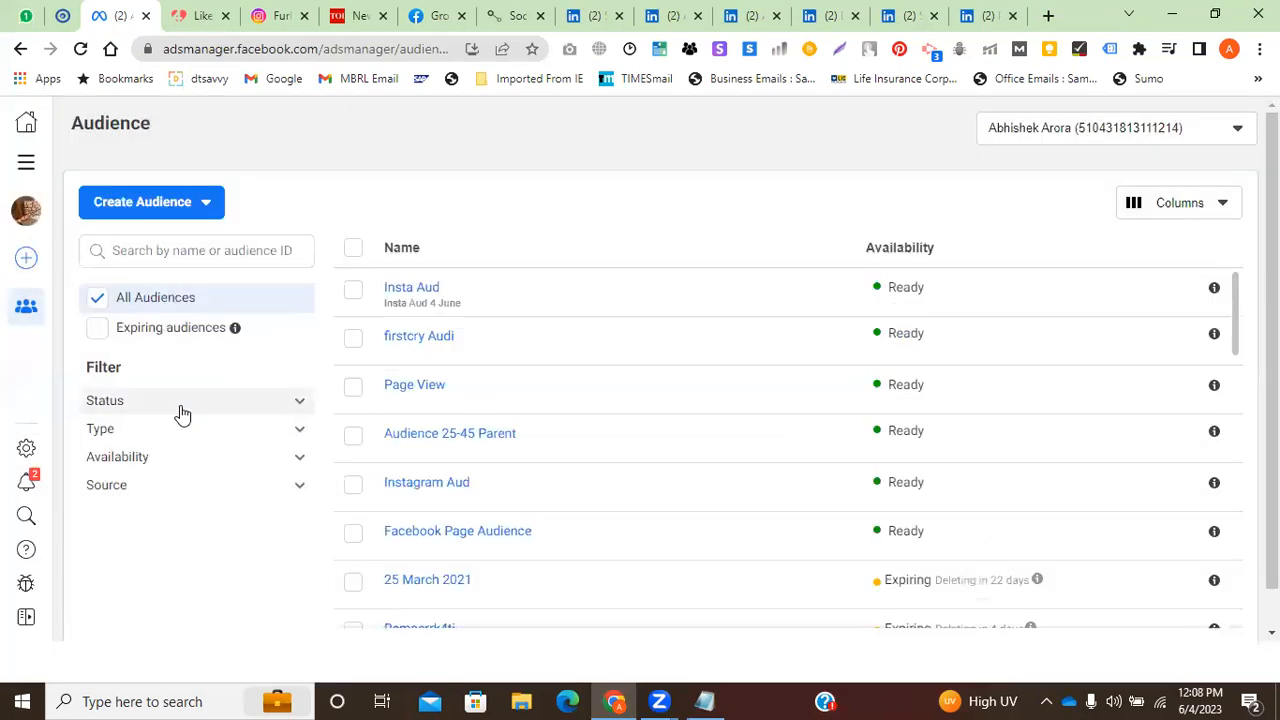
click(192, 204)
Open the Custom Audience source chooser twice, closing it each time.
click(122, 252)
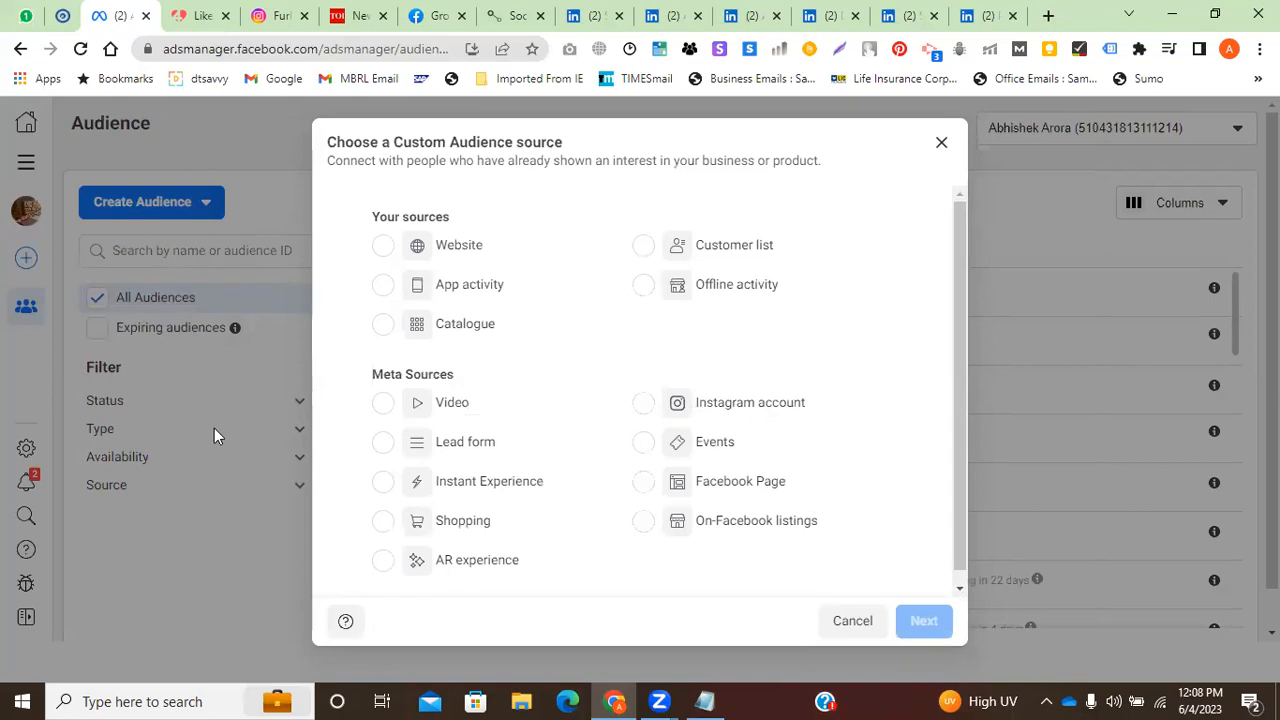
click(926, 155)
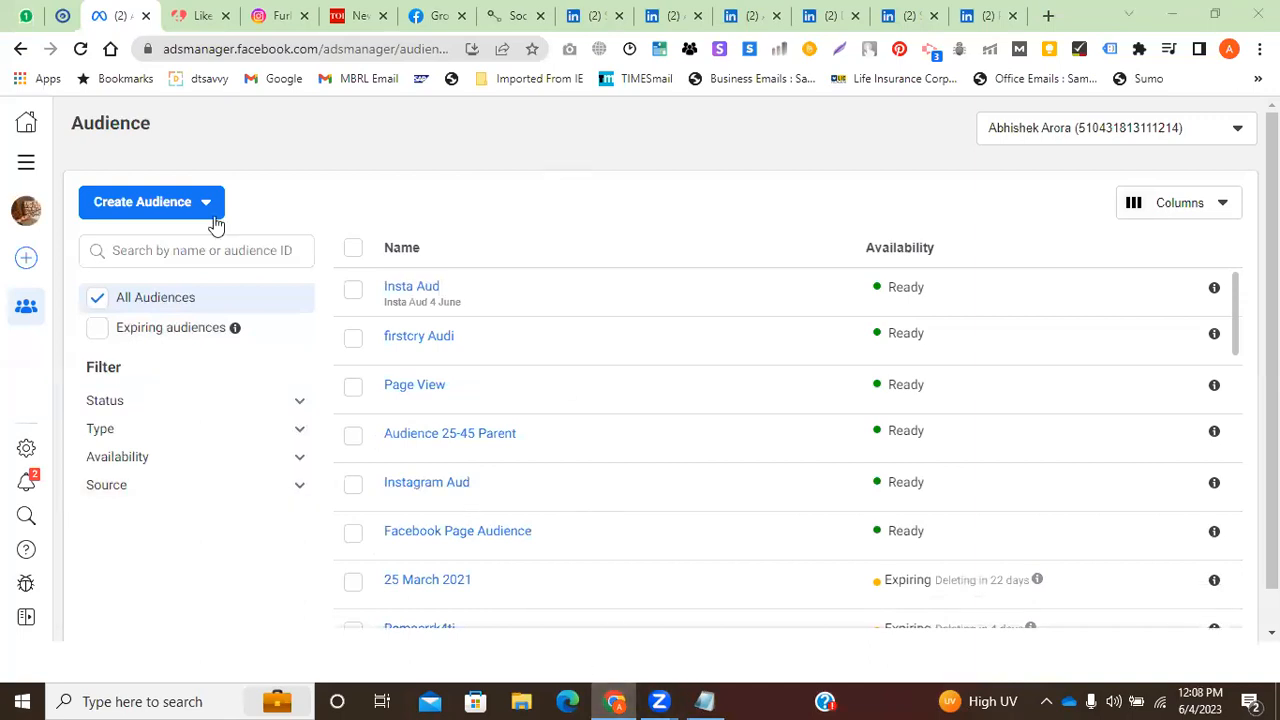
click(125, 210)
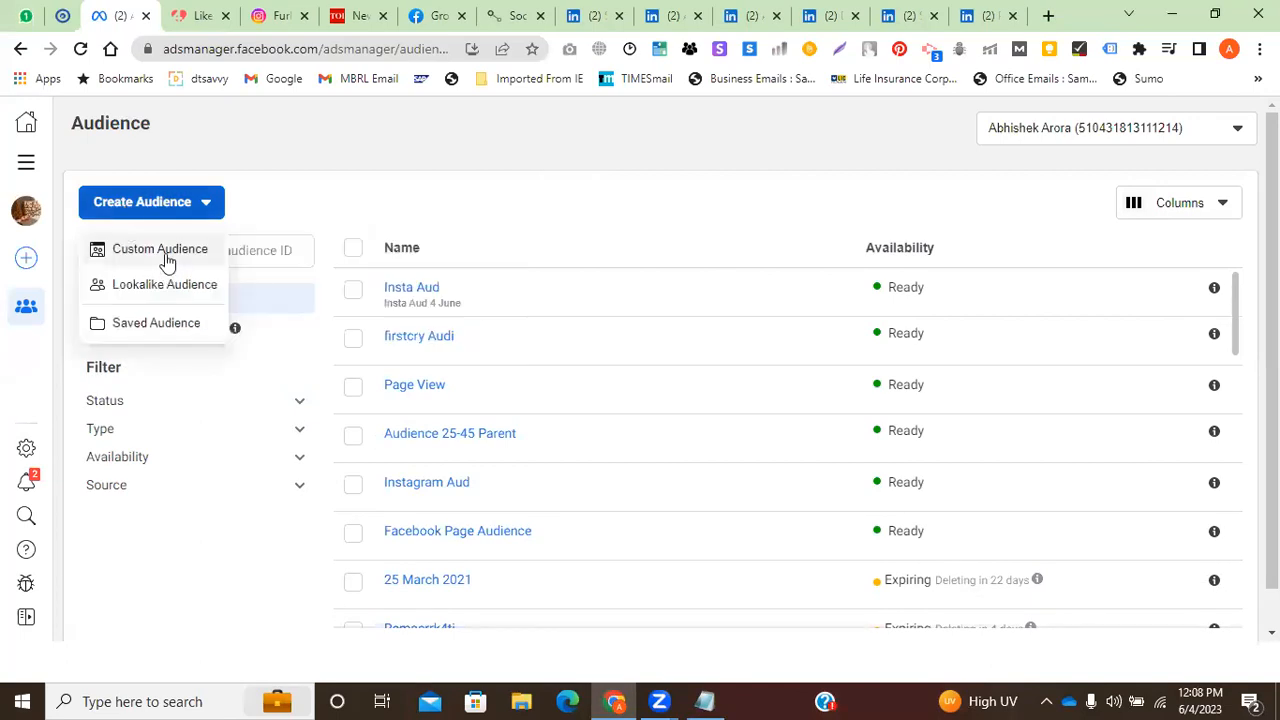
mouse_move(165, 257)
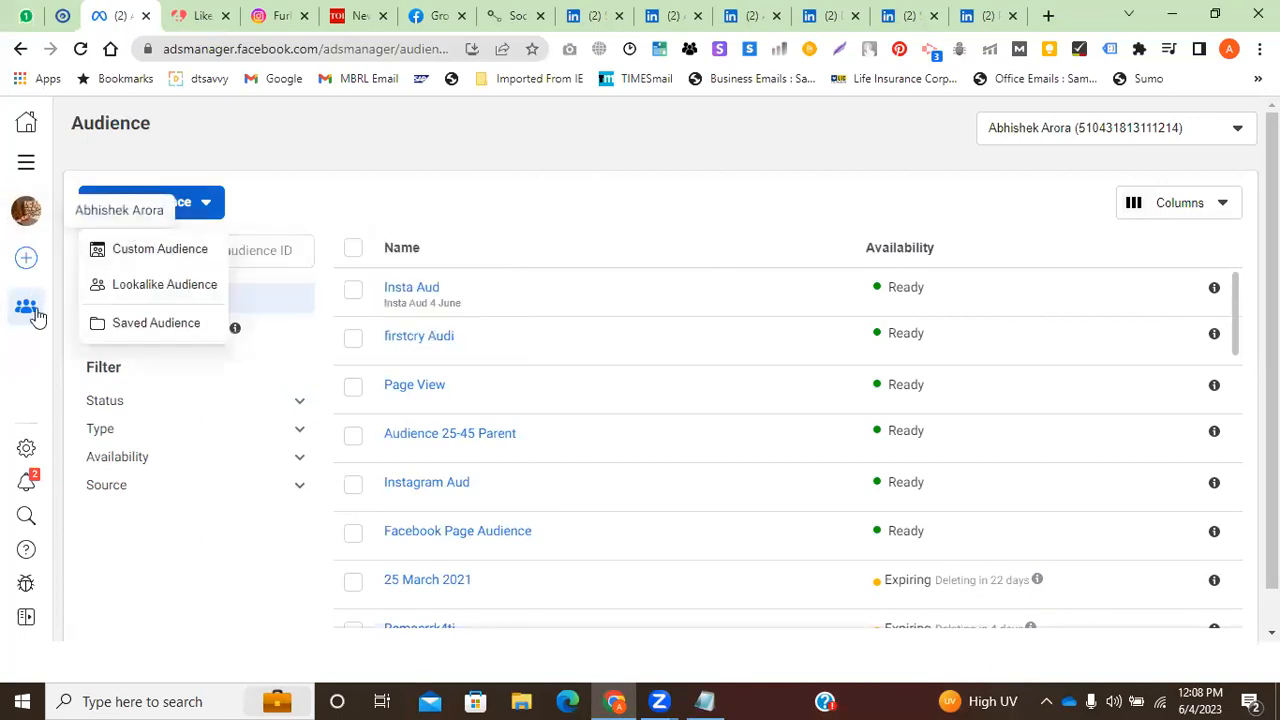
click(445, 257)
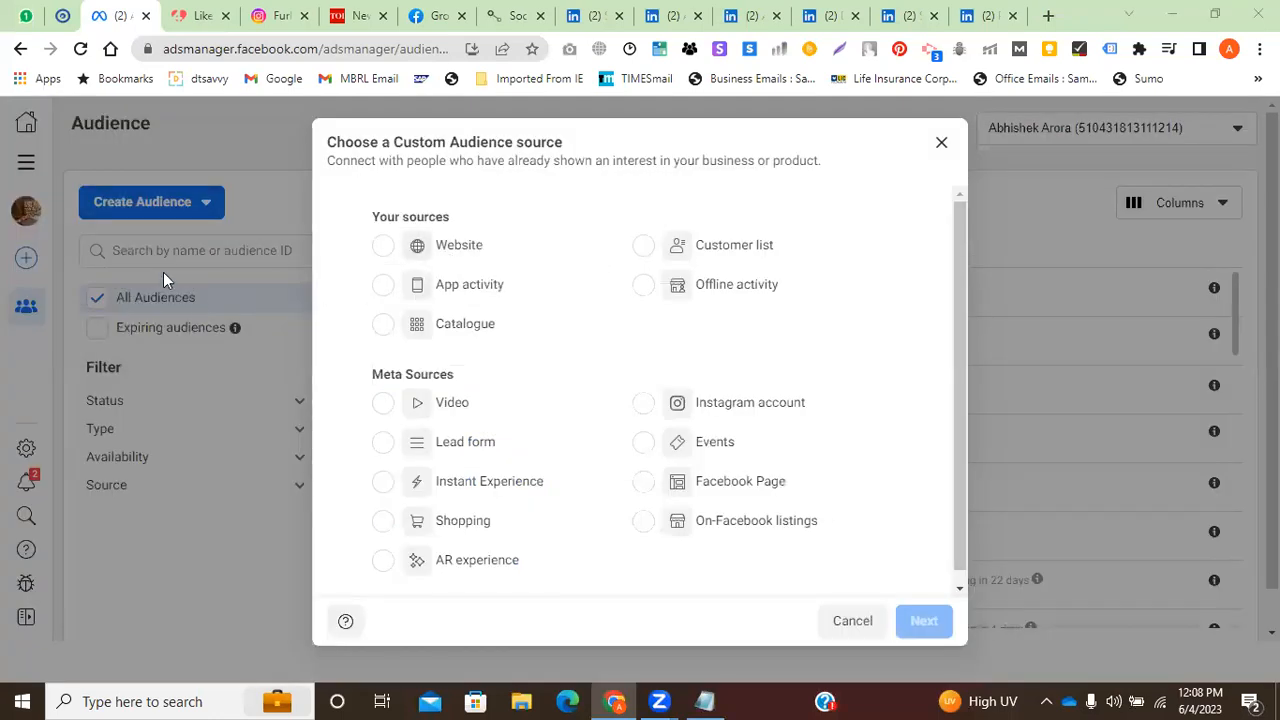
click(941, 142)
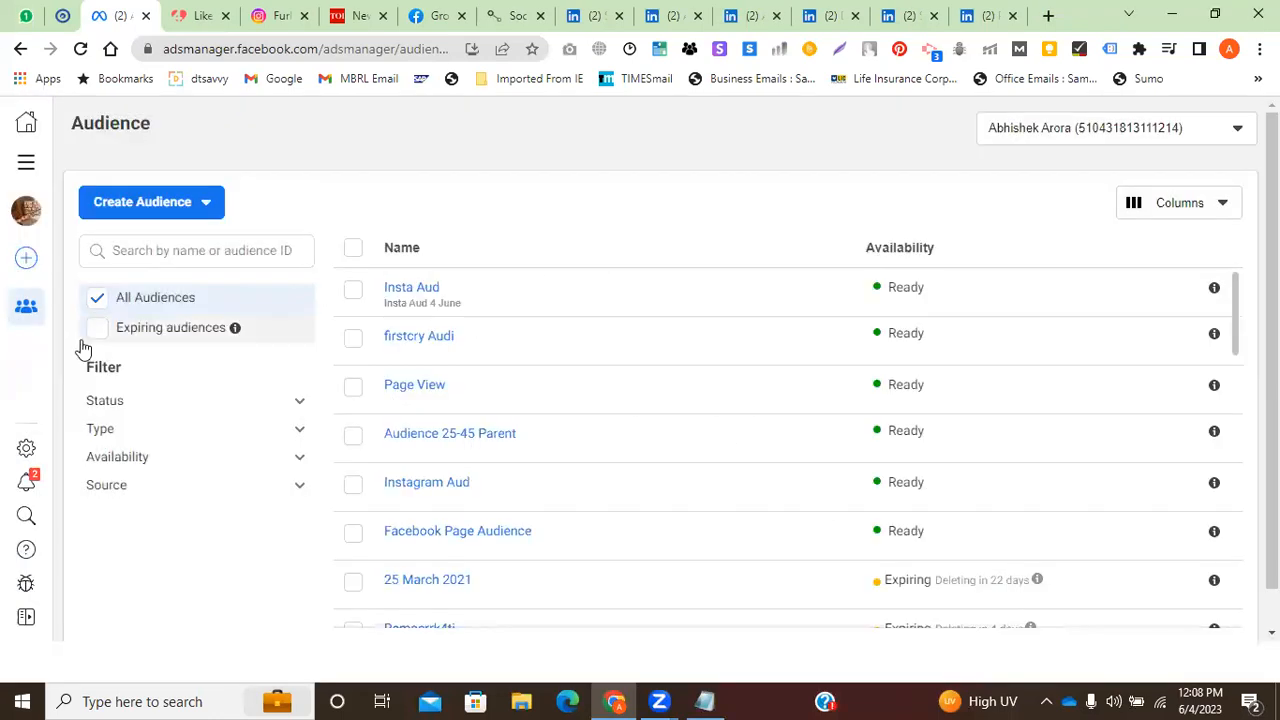
Reopen the chooser, try Offline activity then Customer list as source, and close it.
click(145, 204)
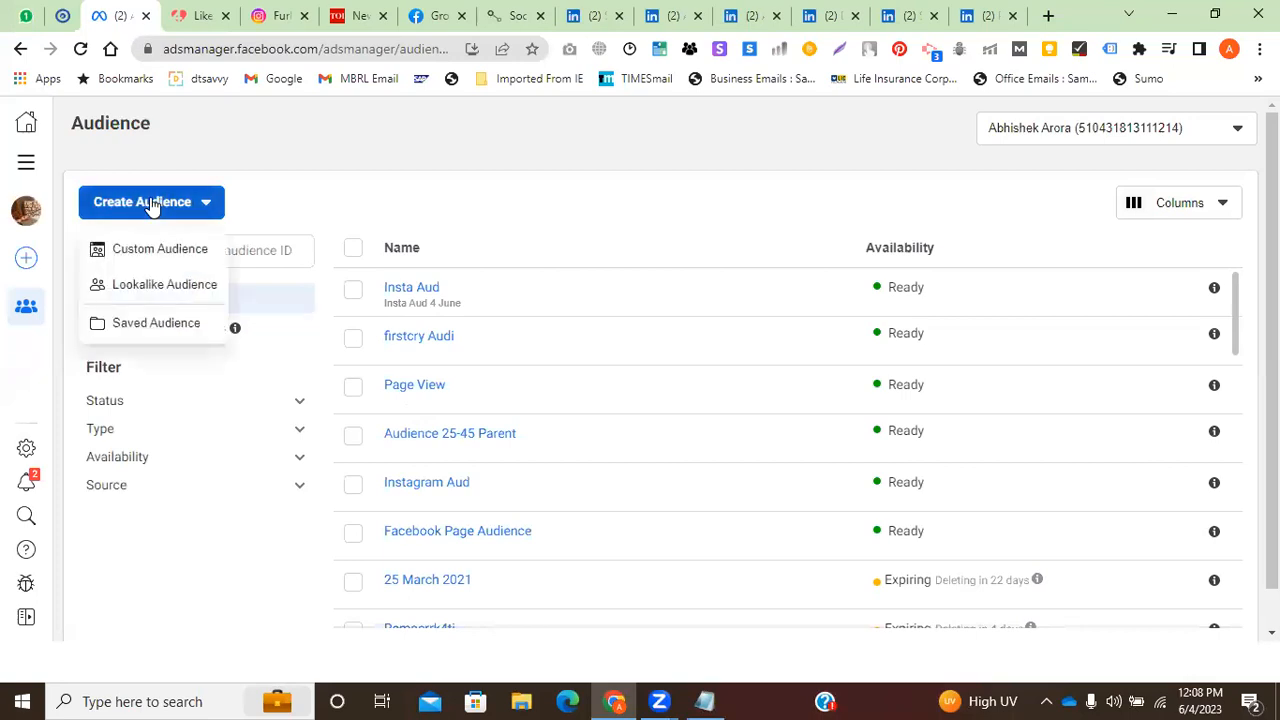
click(155, 249)
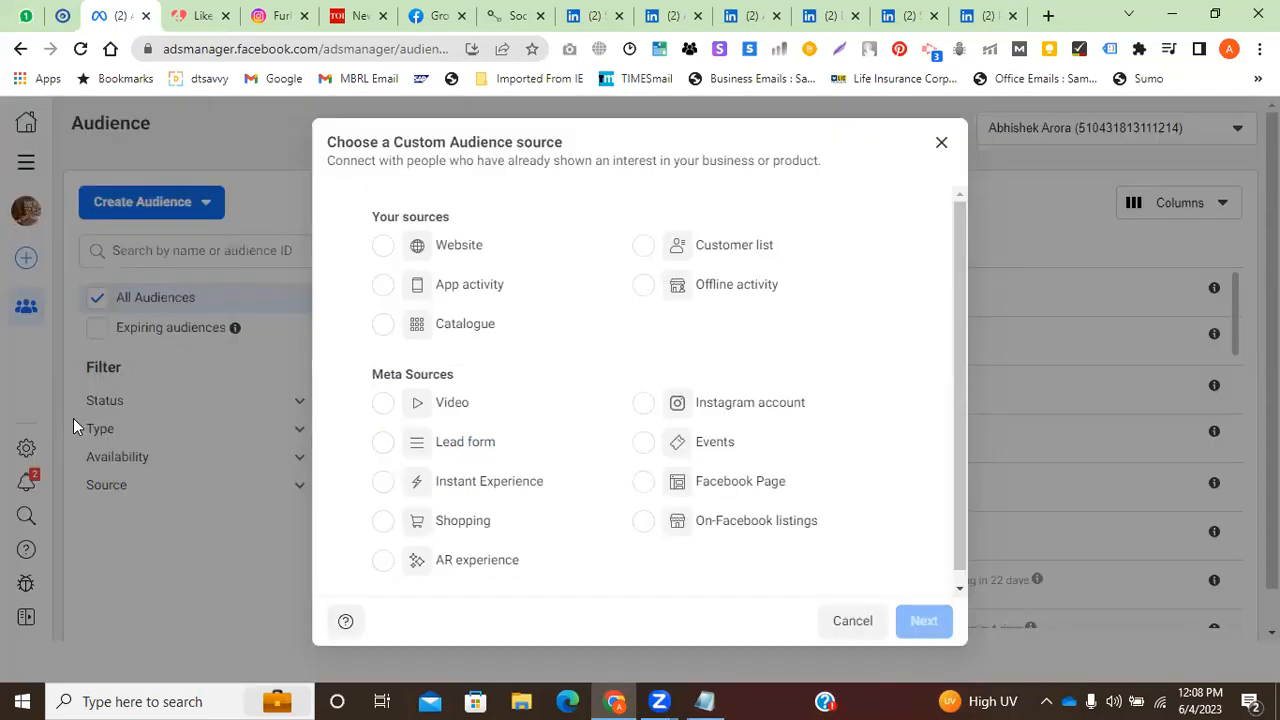
scroll(560, 480, down, 1)
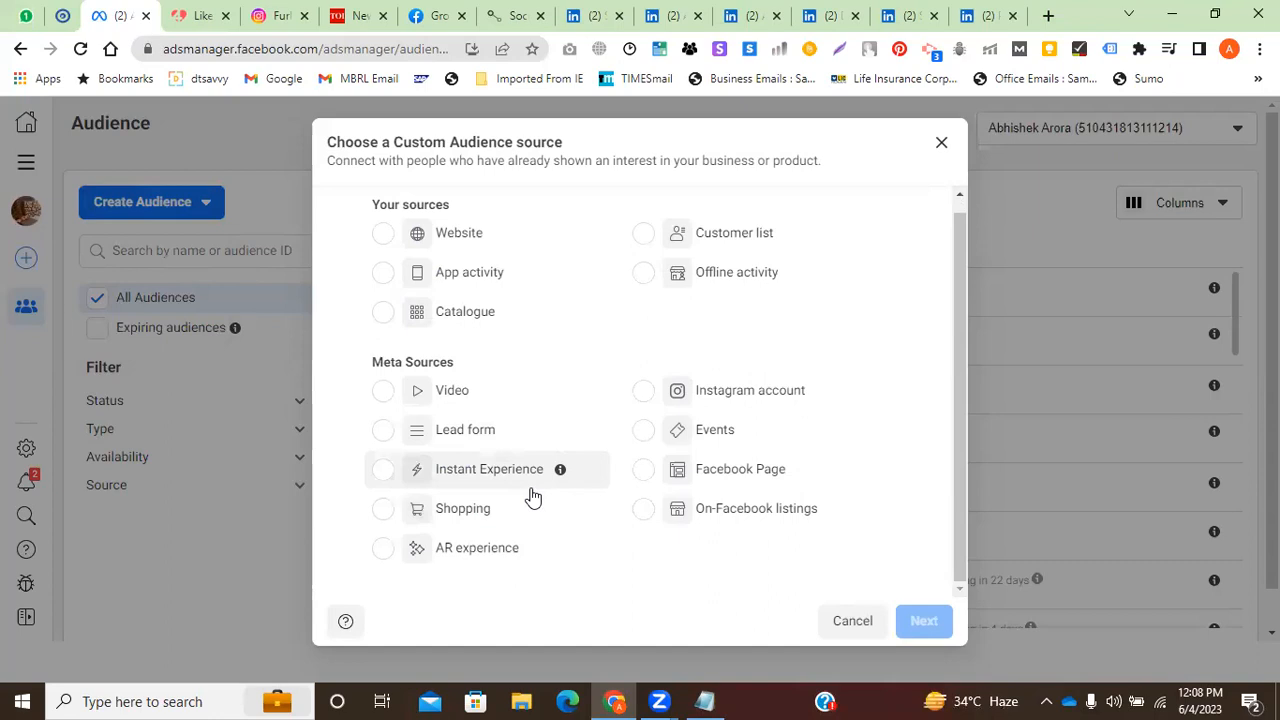
click(647, 278)
click(643, 228)
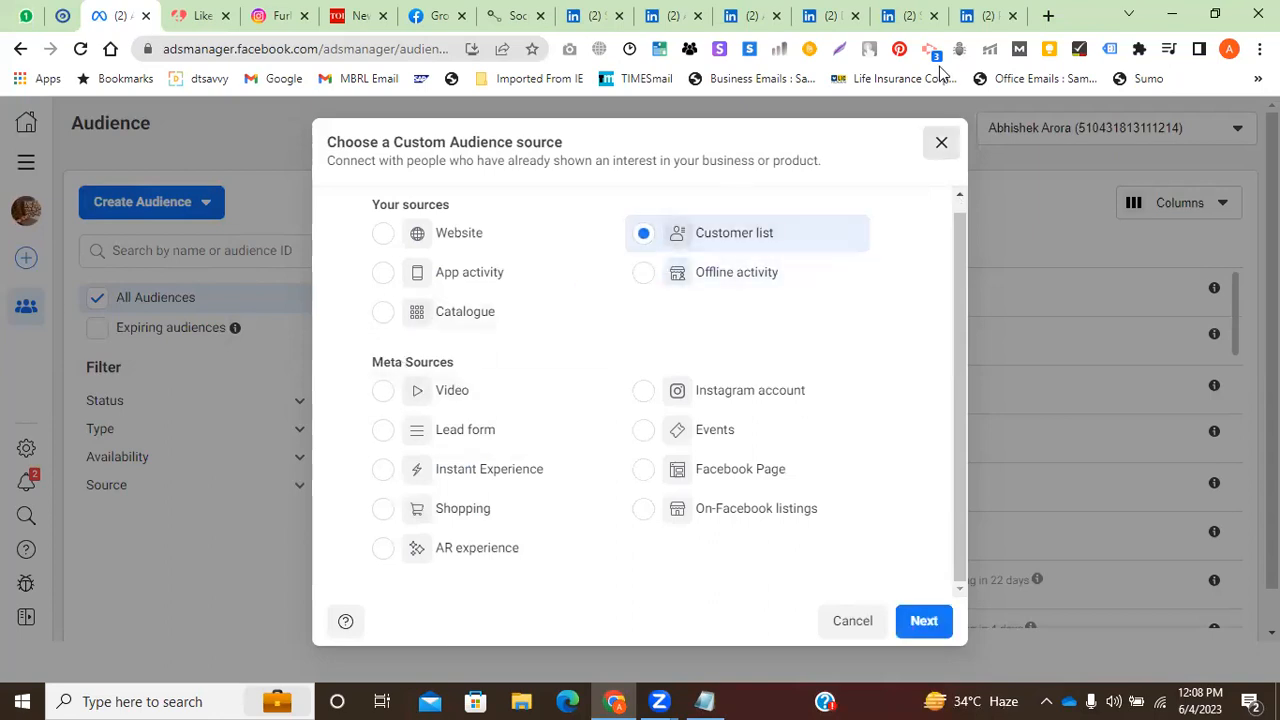
click(941, 143)
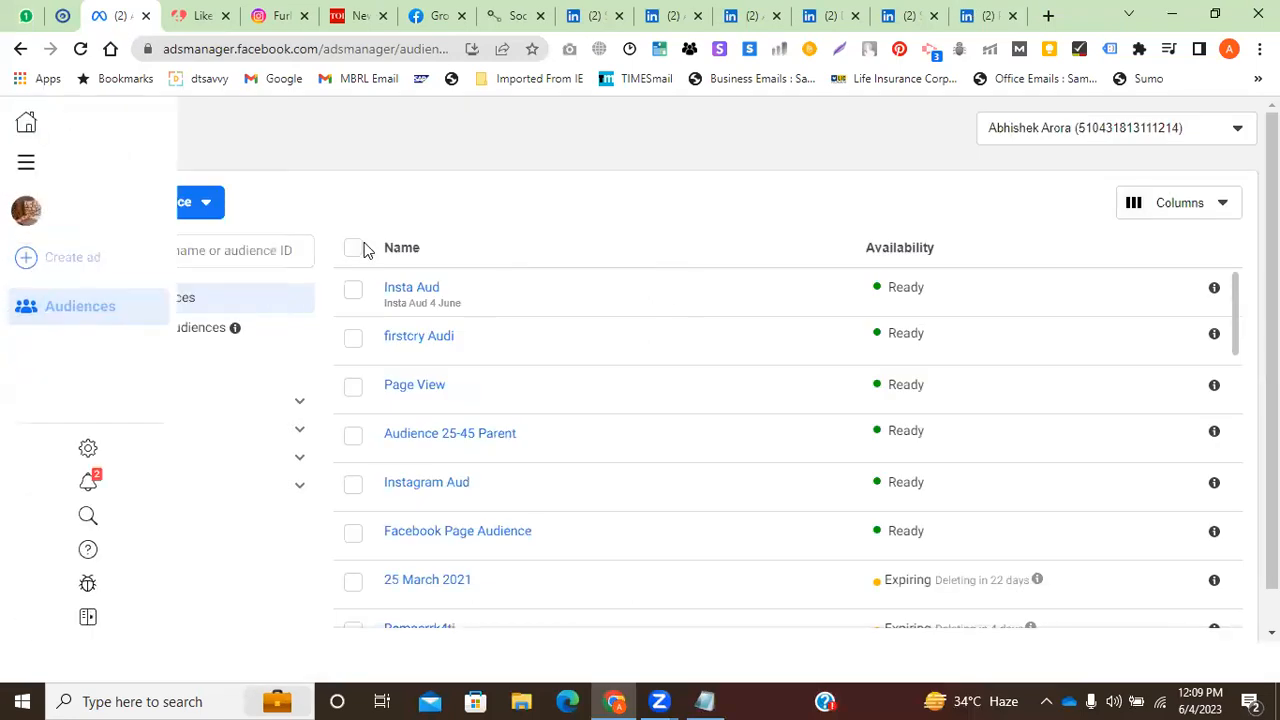
Start a new Custom Audience with Customer list as the source and continue.
click(188, 210)
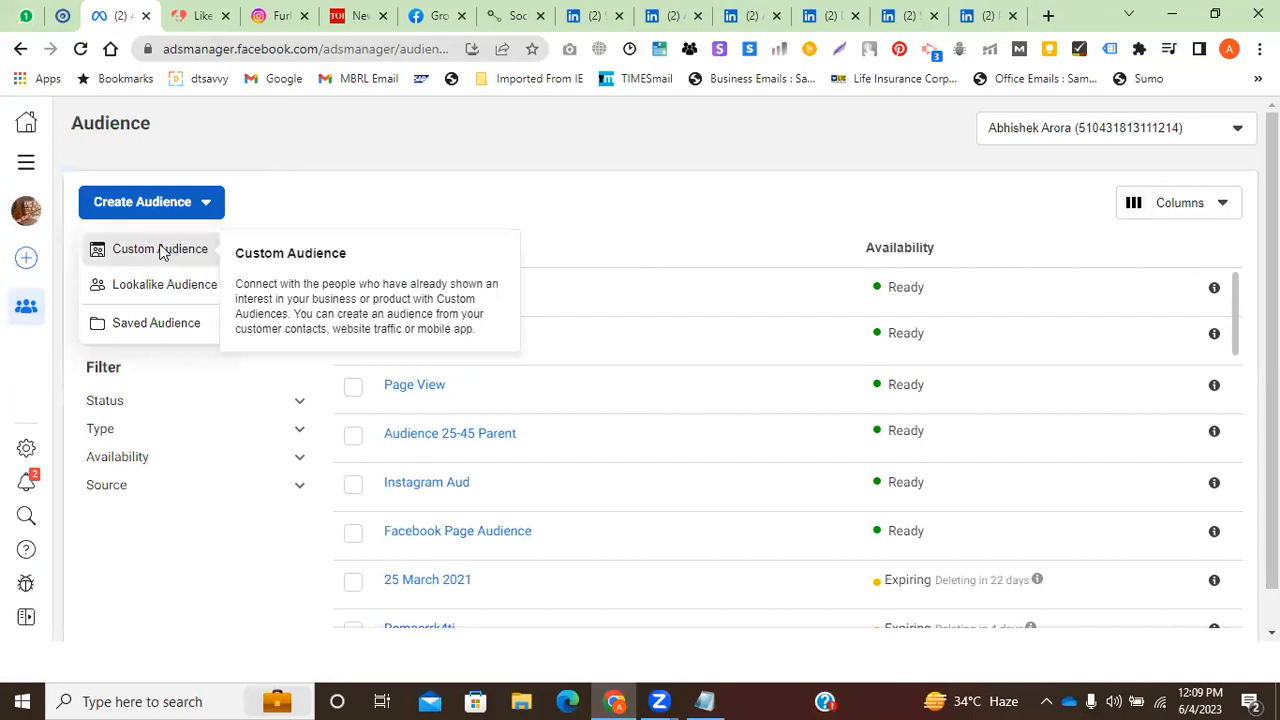
click(166, 253)
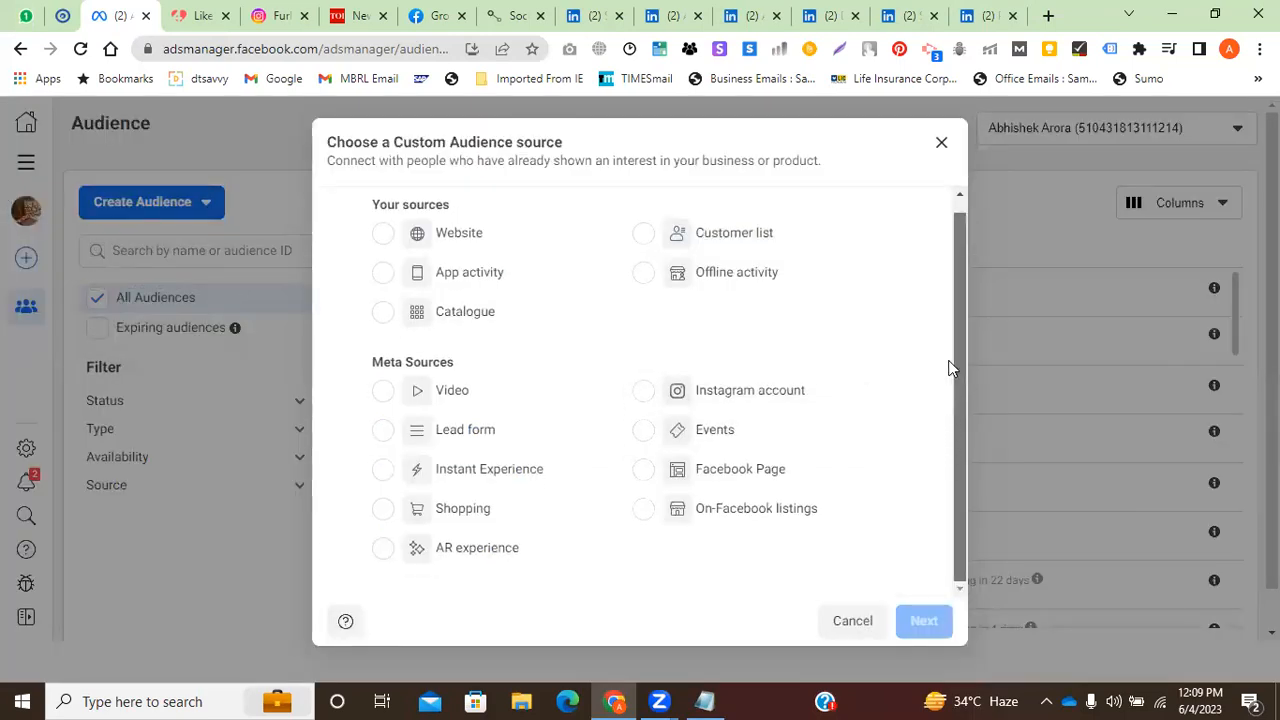
click(650, 252)
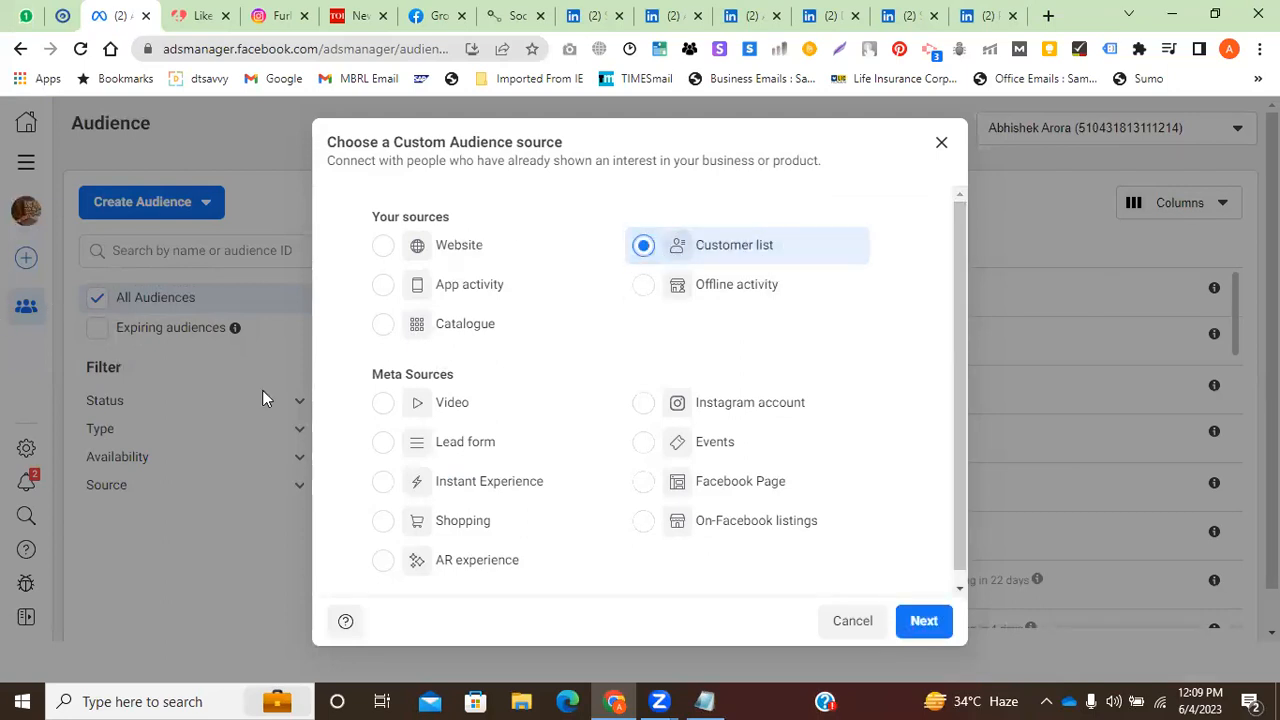
click(942, 622)
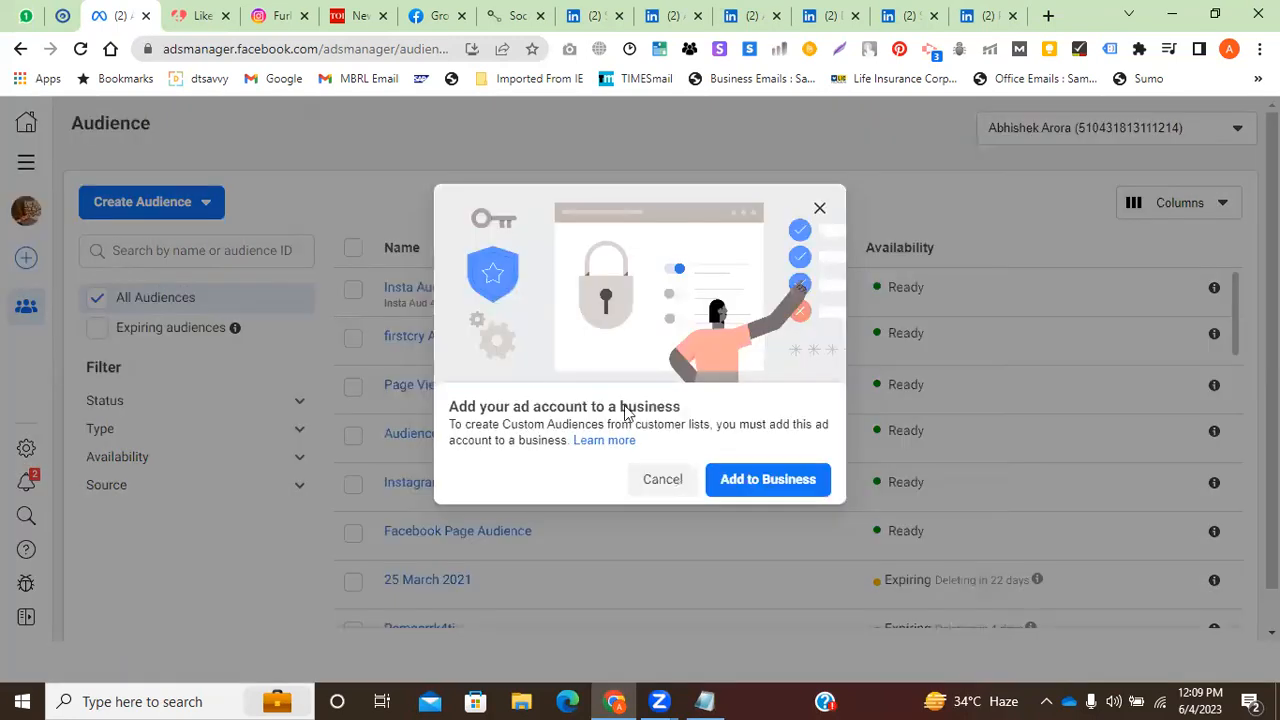
Cancel the business prompt and open 'Potential audience: 280,000 26-55' for editing.
click(662, 479)
mouse_move(155, 360)
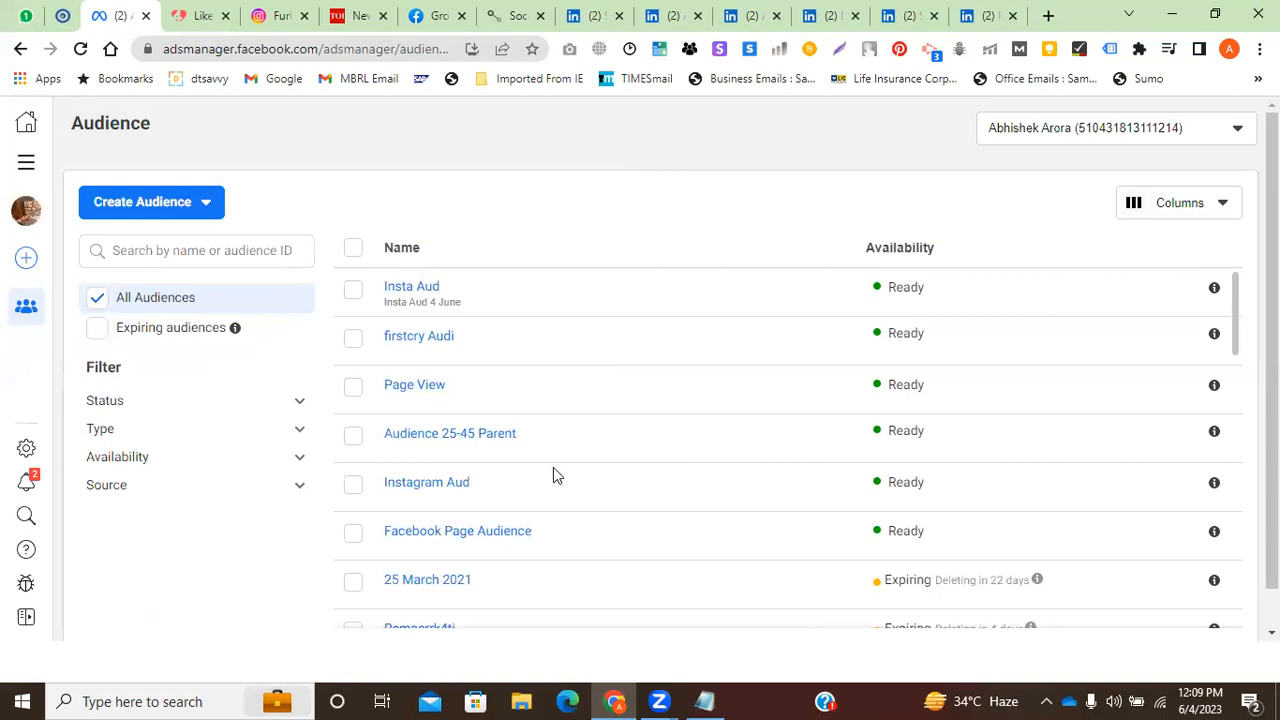
scroll(574, 440, down, 3)
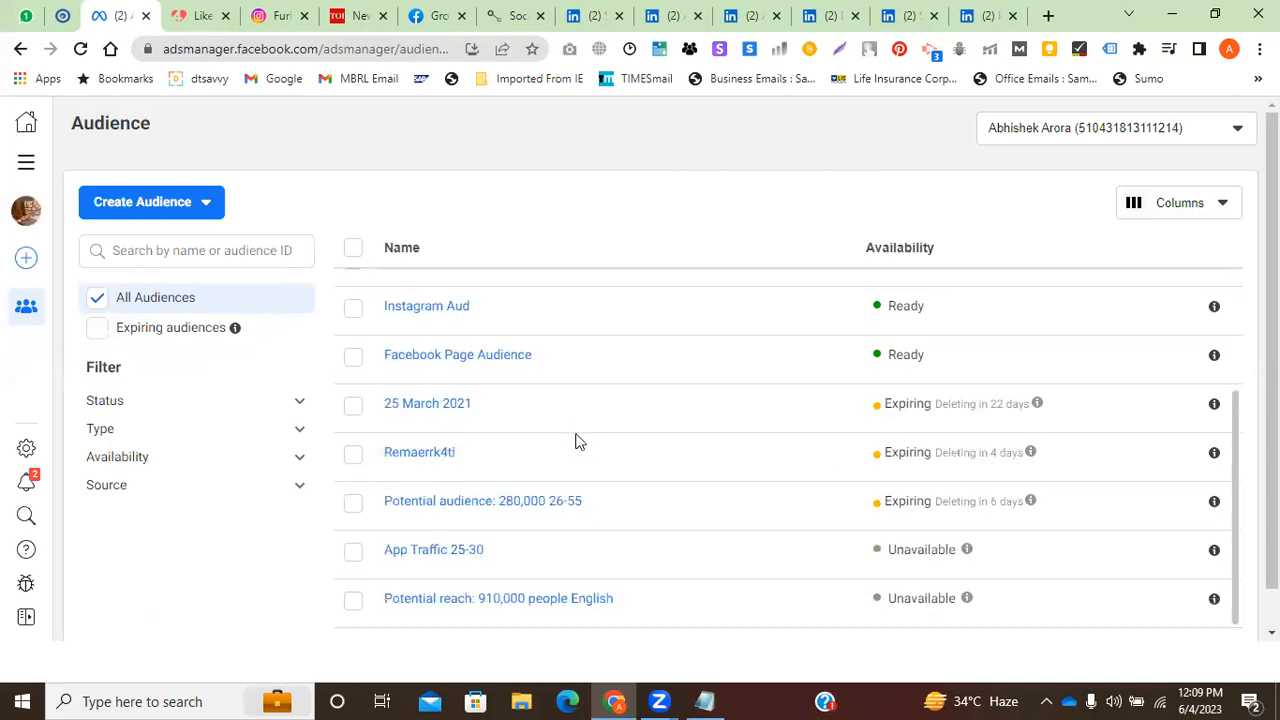
click(468, 500)
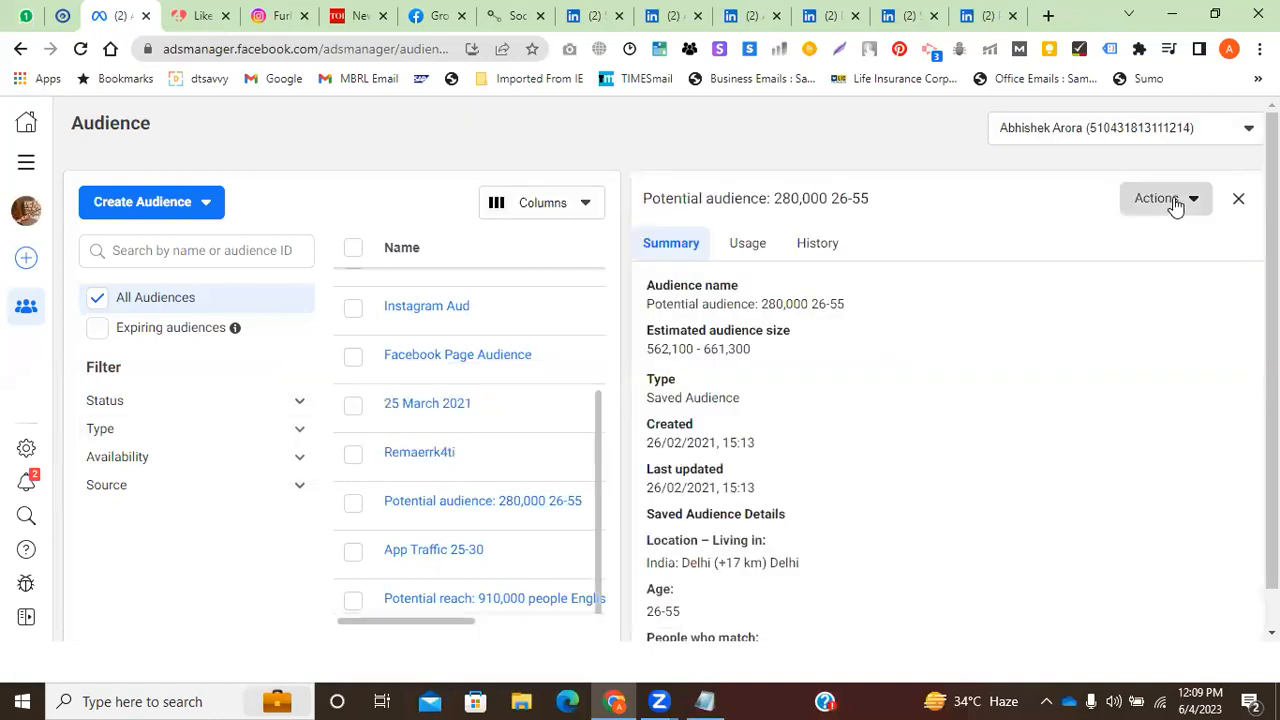
click(1170, 202)
click(1141, 244)
mouse_move(47, 332)
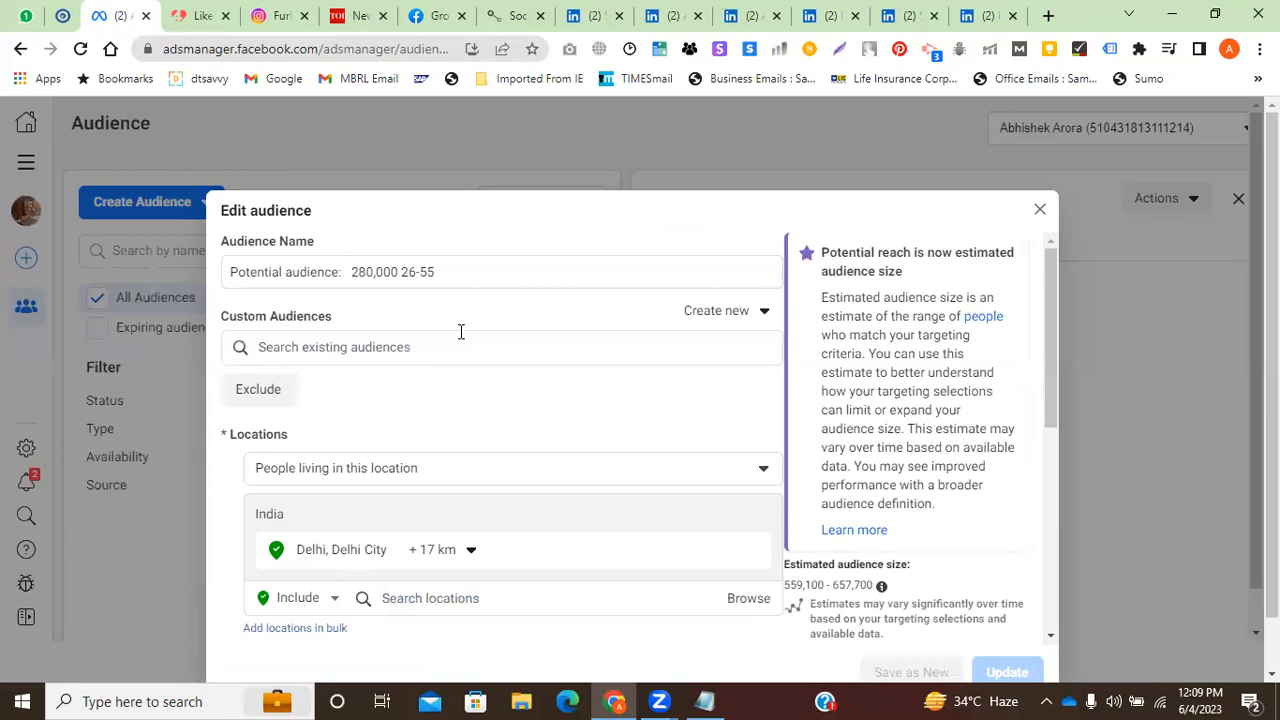
click(433, 351)
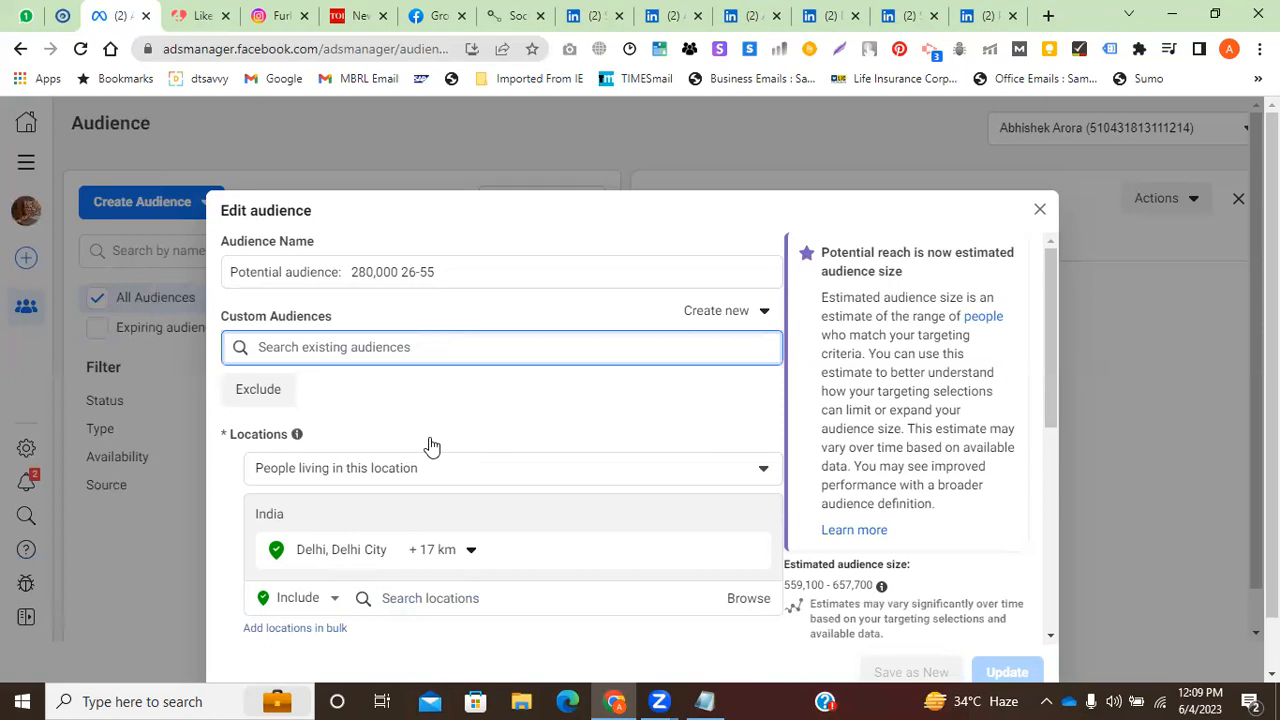
click(1151, 385)
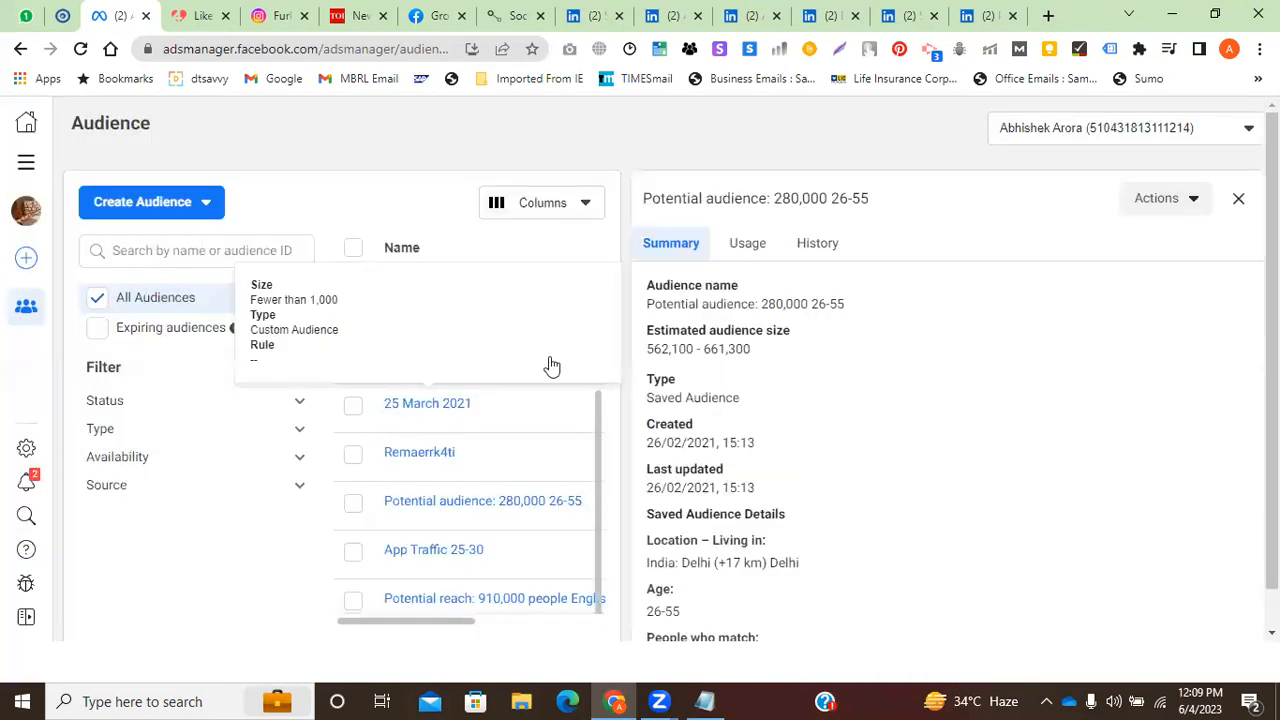
click(1198, 205)
click(1145, 250)
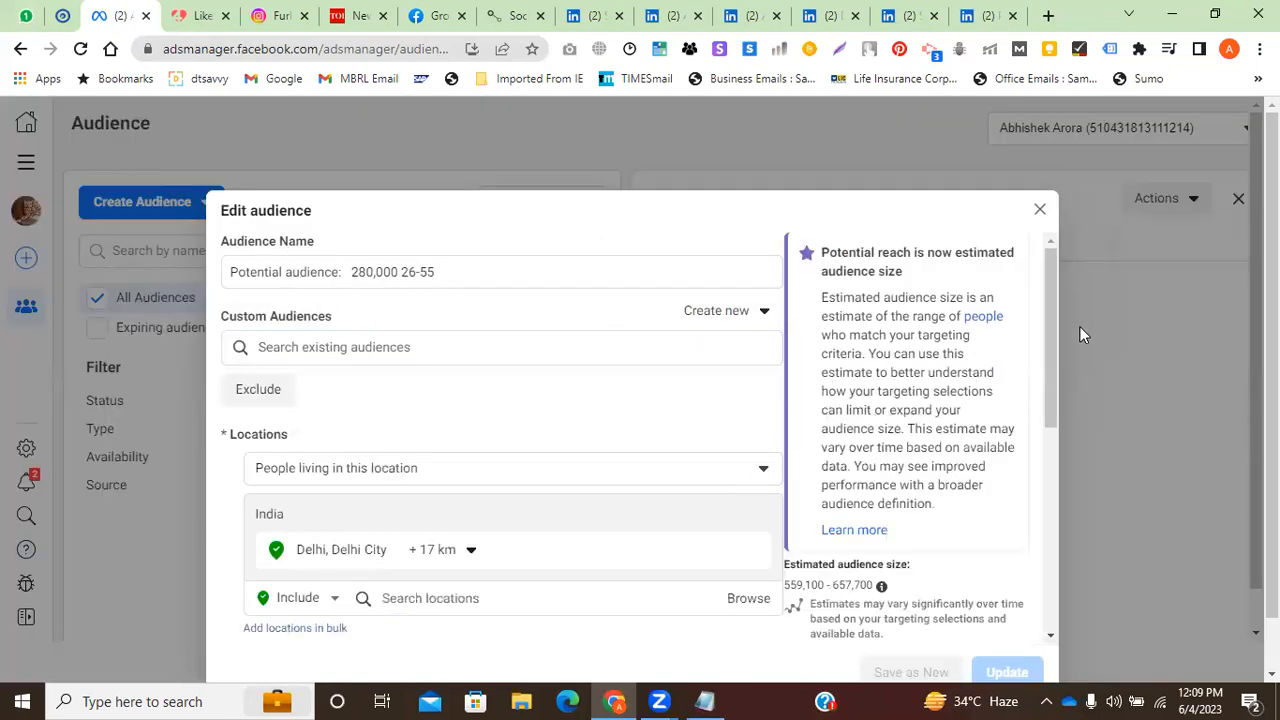
drag(1053, 305, 1046, 527)
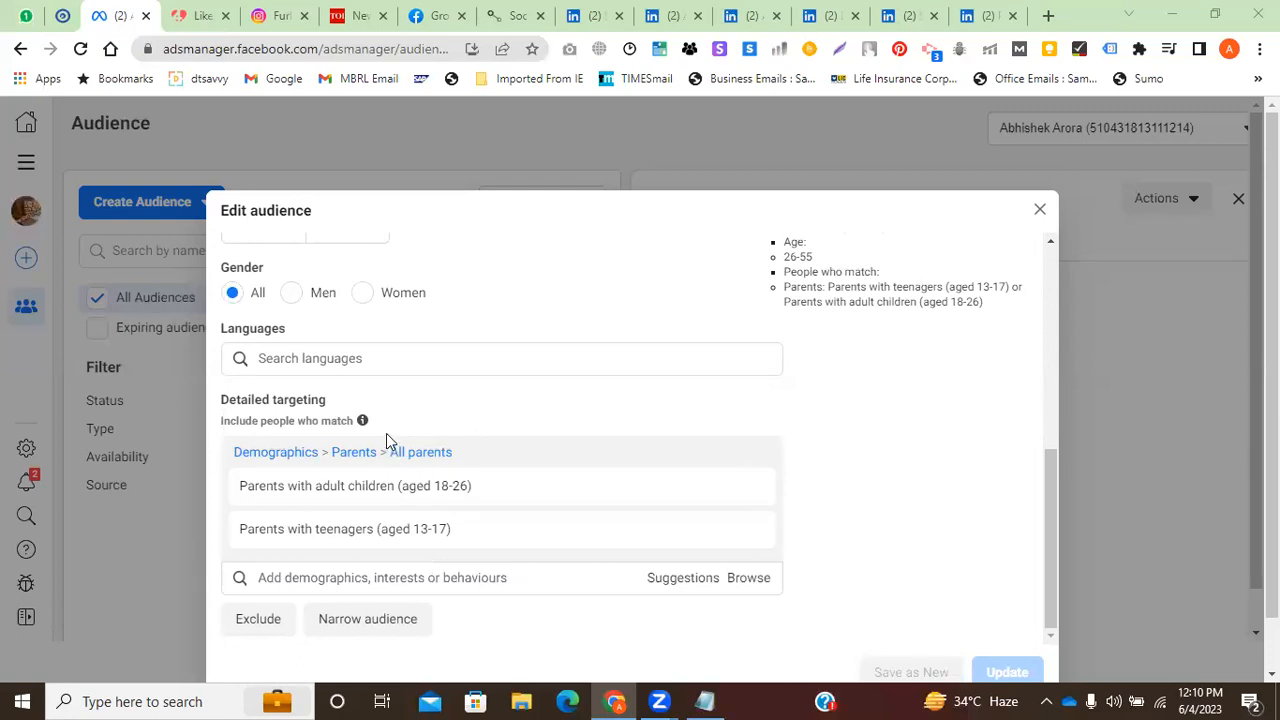
scroll(390, 431, up, 4)
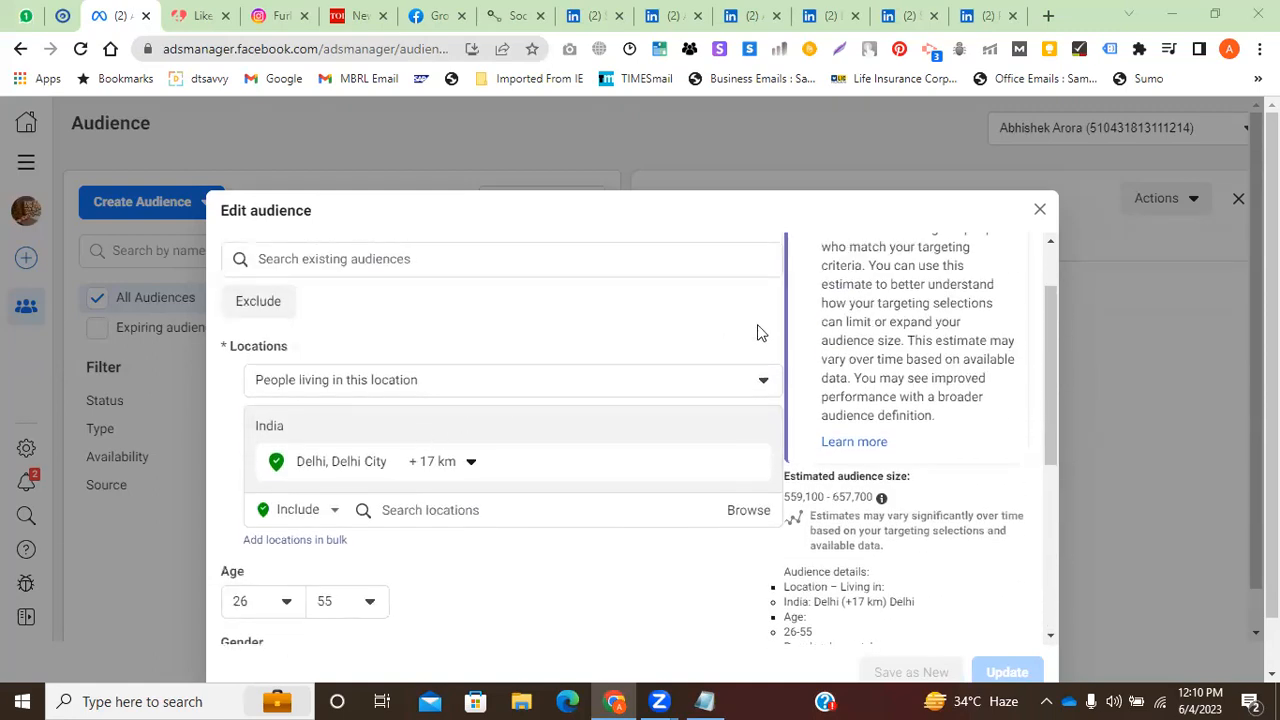
scroll(934, 510, down, 1)
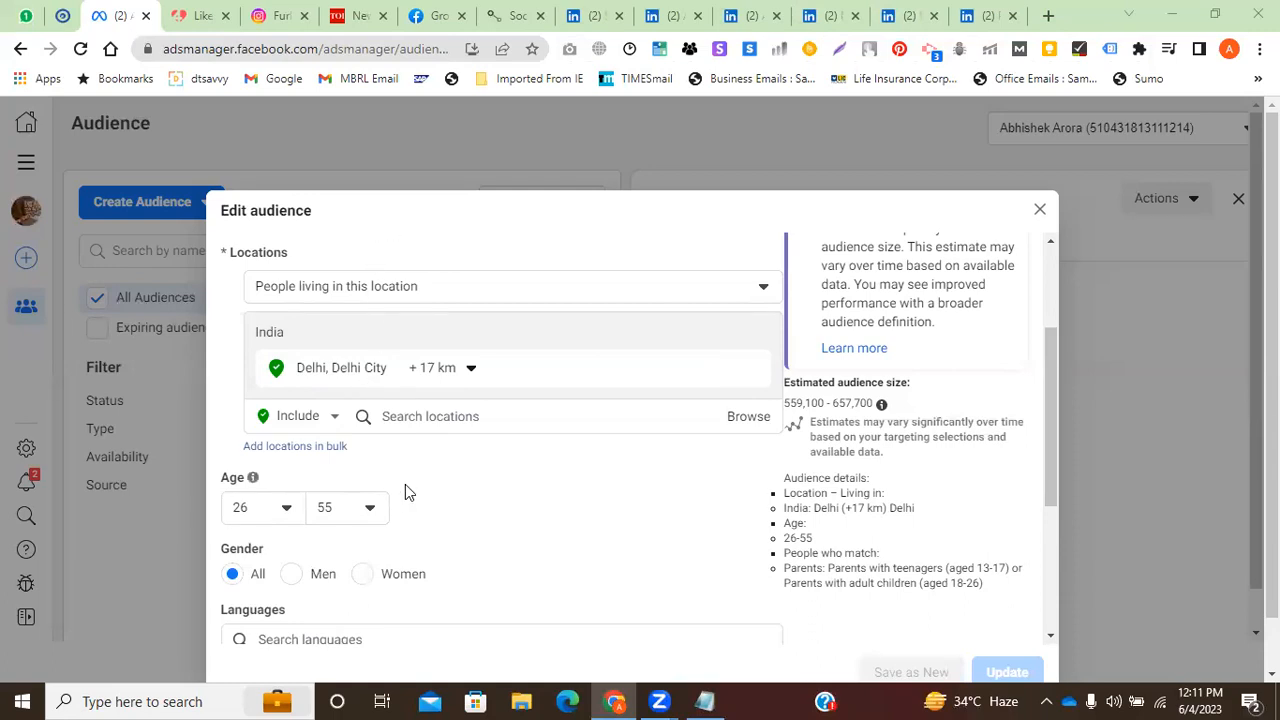
scroll(403, 491, down, 3)
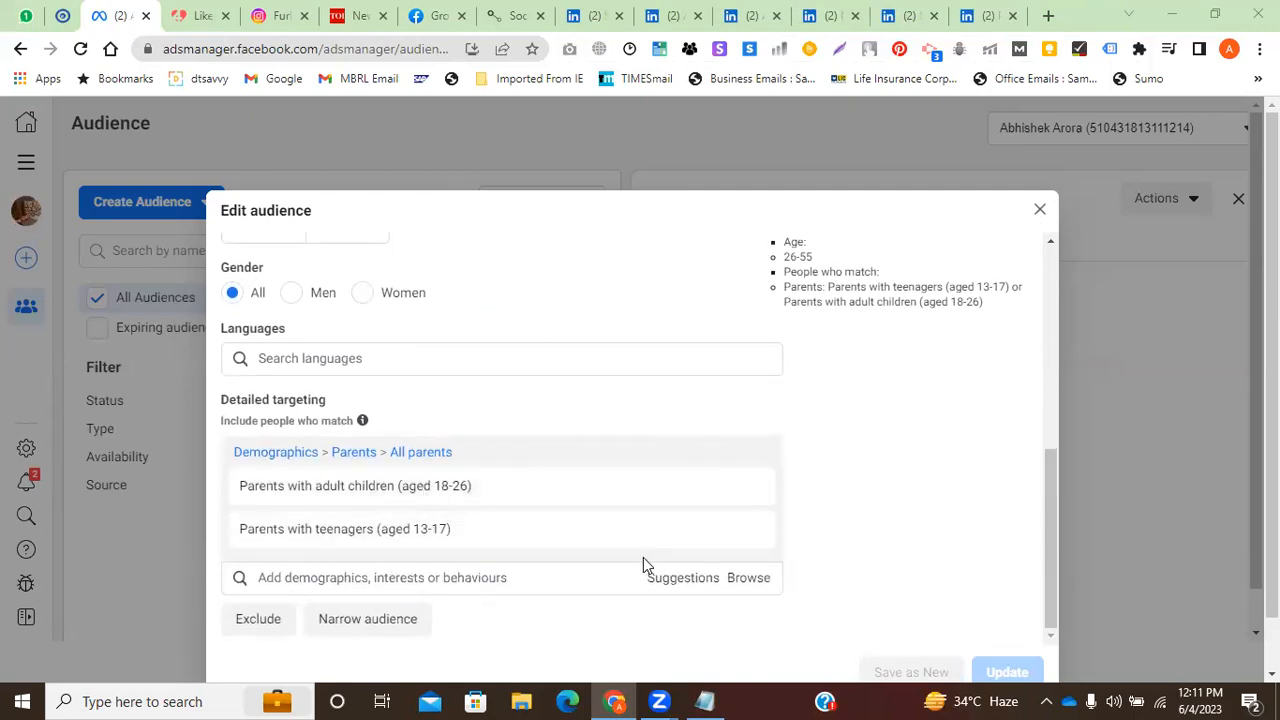
scroll(410, 416, up, 4)
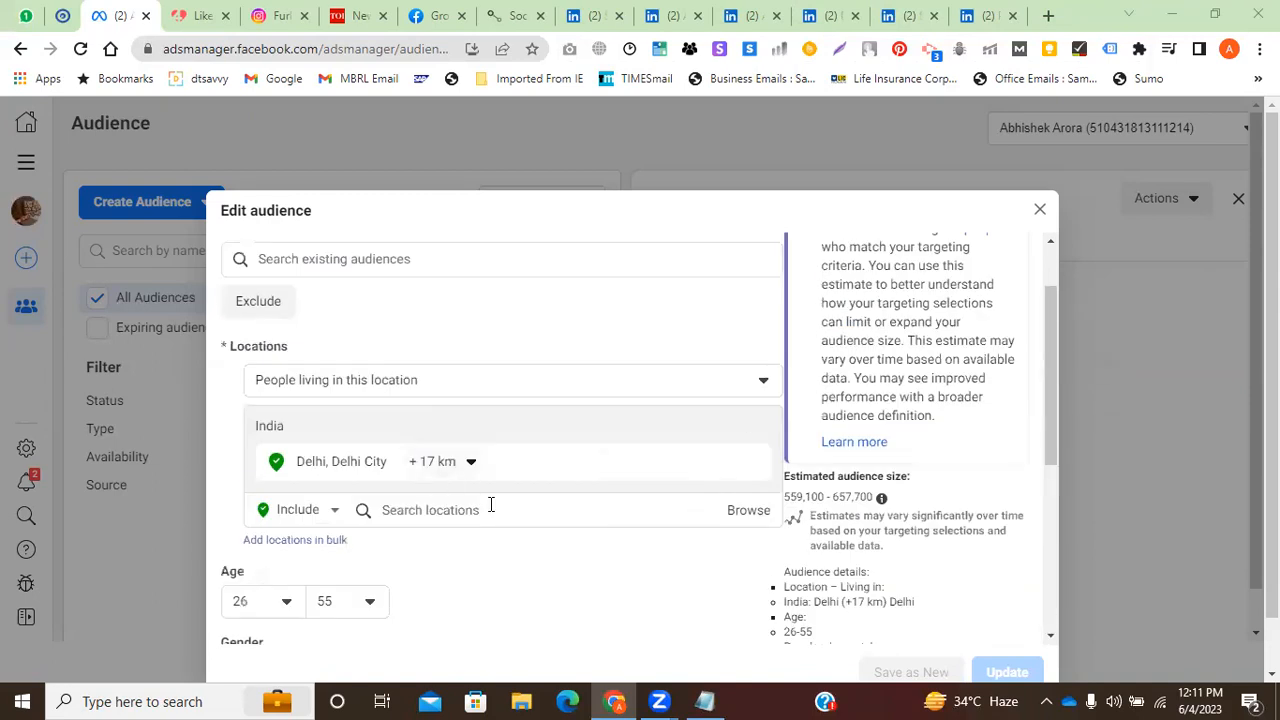
scroll(489, 510, down, 5)
scroll(489, 522, down, 1)
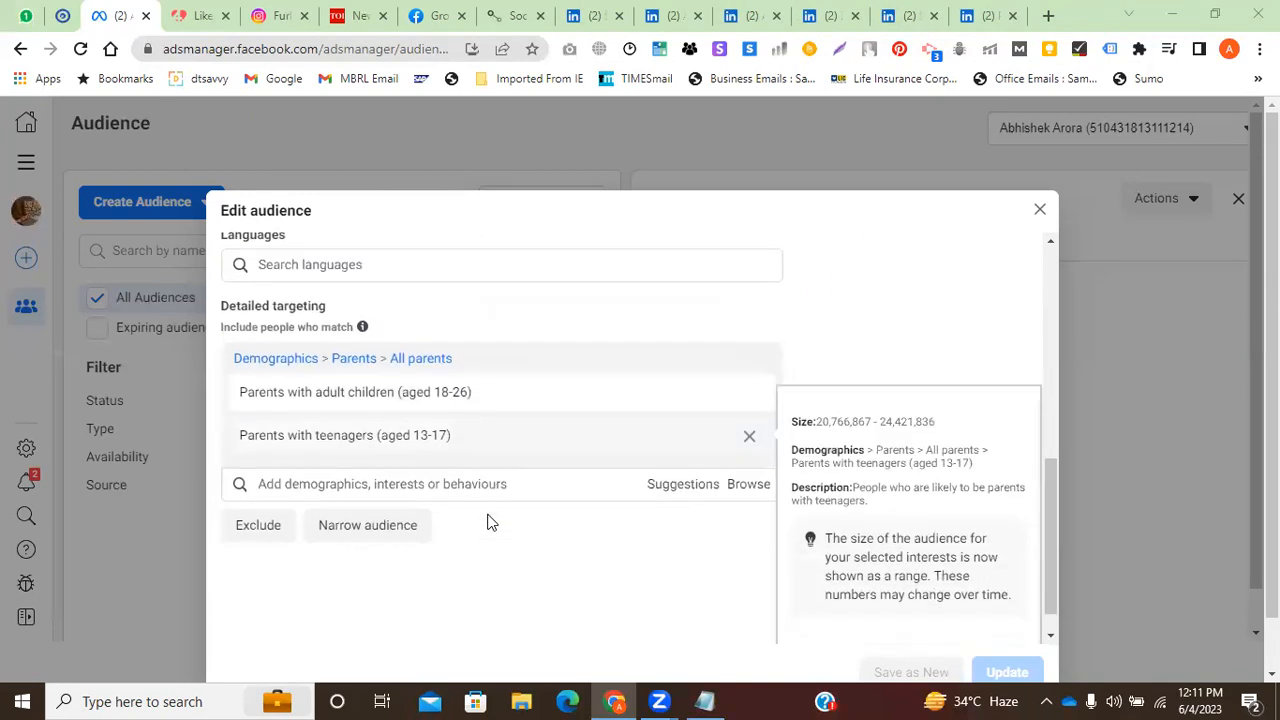
scroll(450, 460, up, 3)
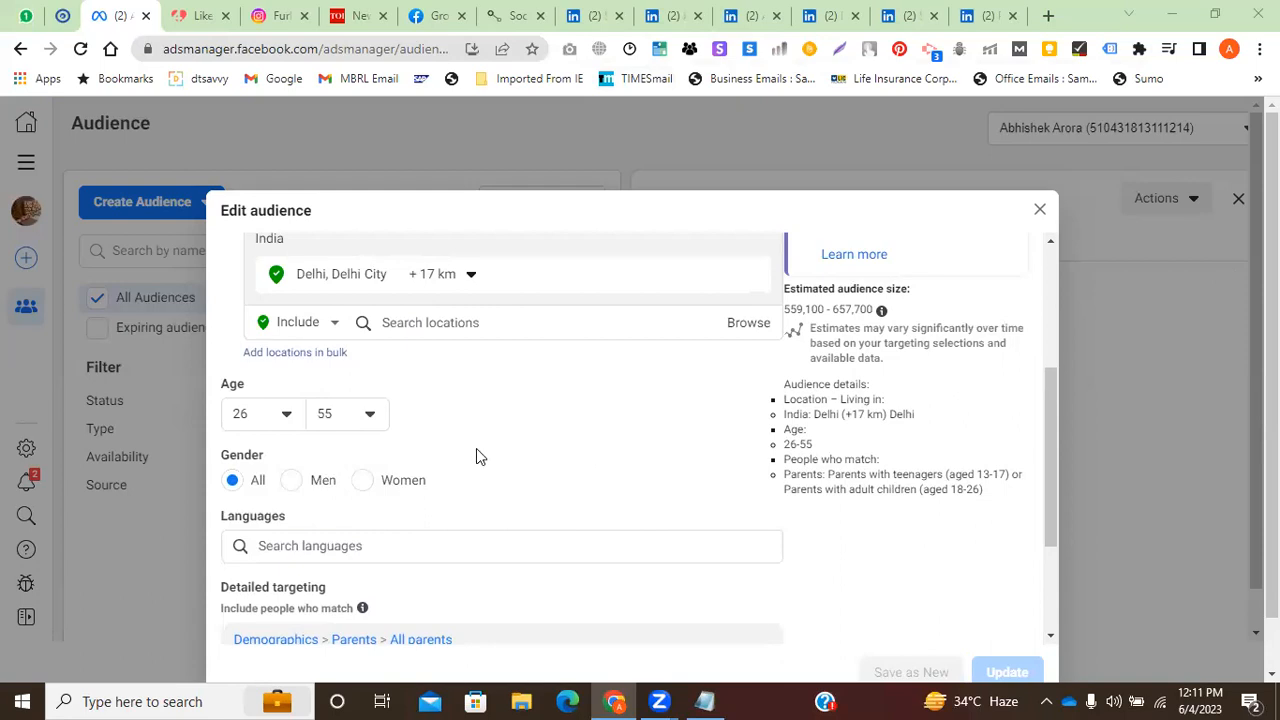
scroll(478, 461, up, 1)
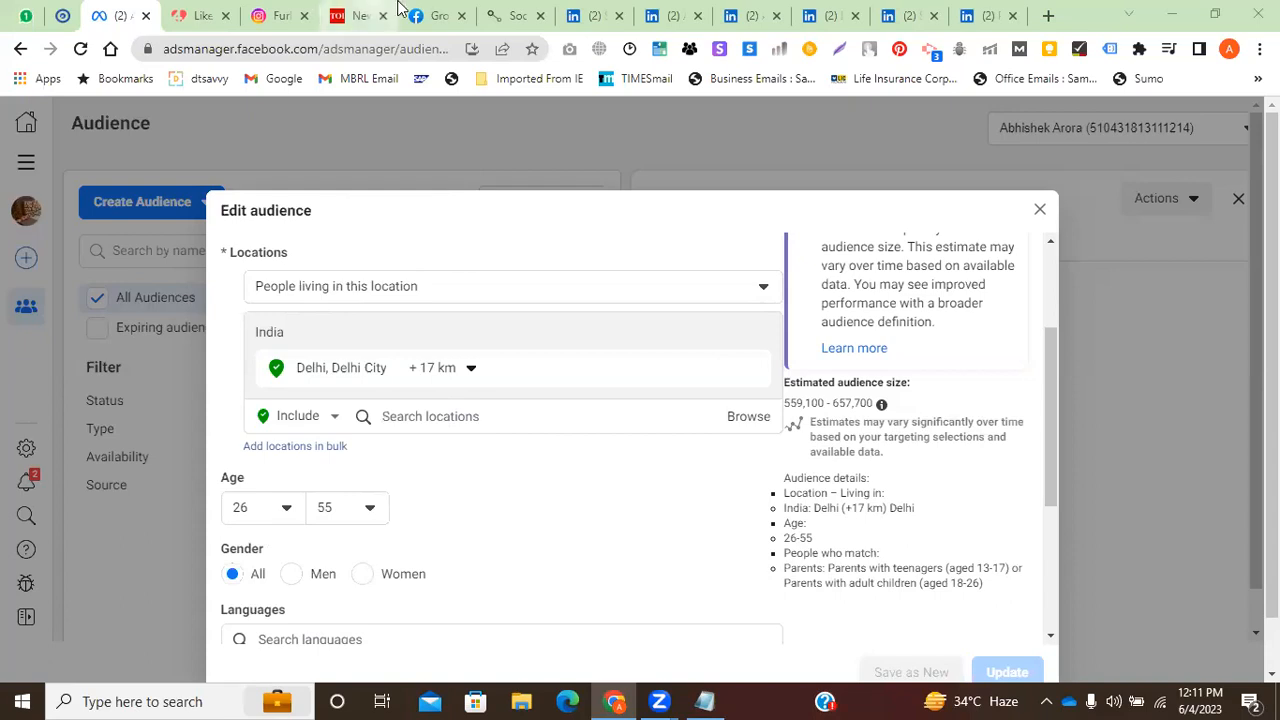
click(590, 15)
click(115, 15)
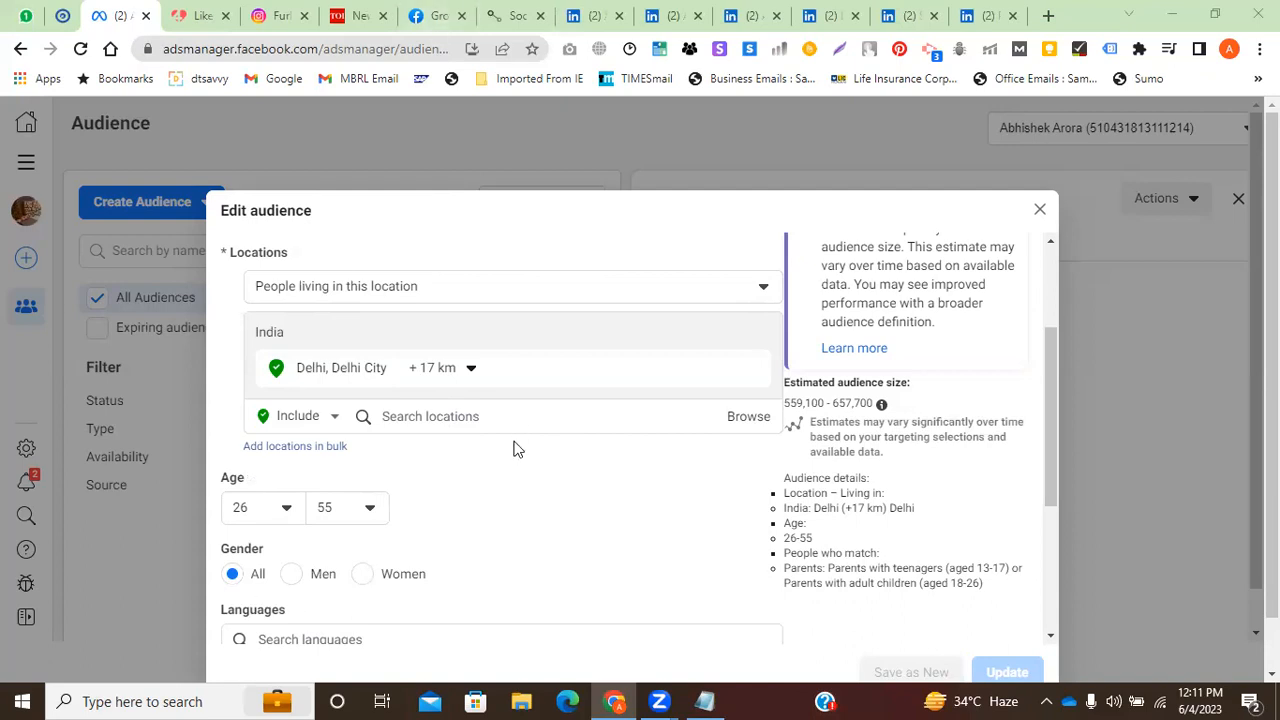
scroll(489, 477, up, 2)
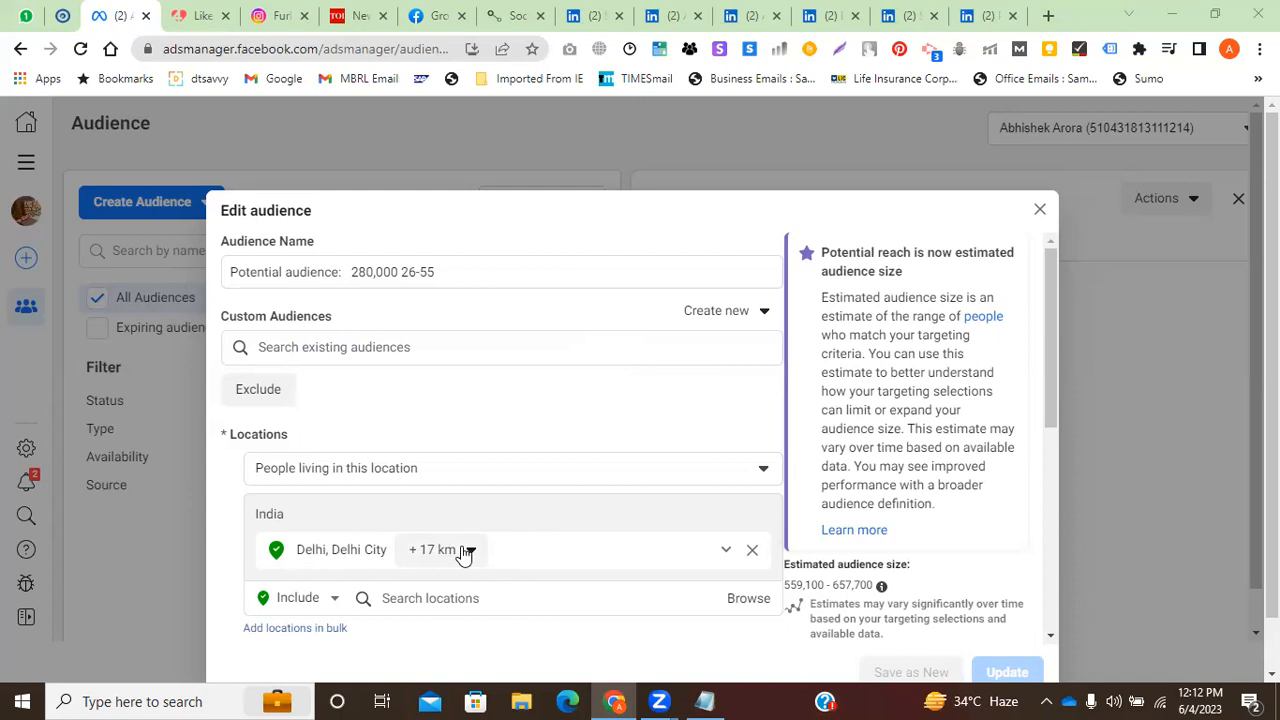
Highlight the estimated audience size 559,100 – 657,700 for the Delhi 26–55 audience.
scroll(990, 380, down, 4)
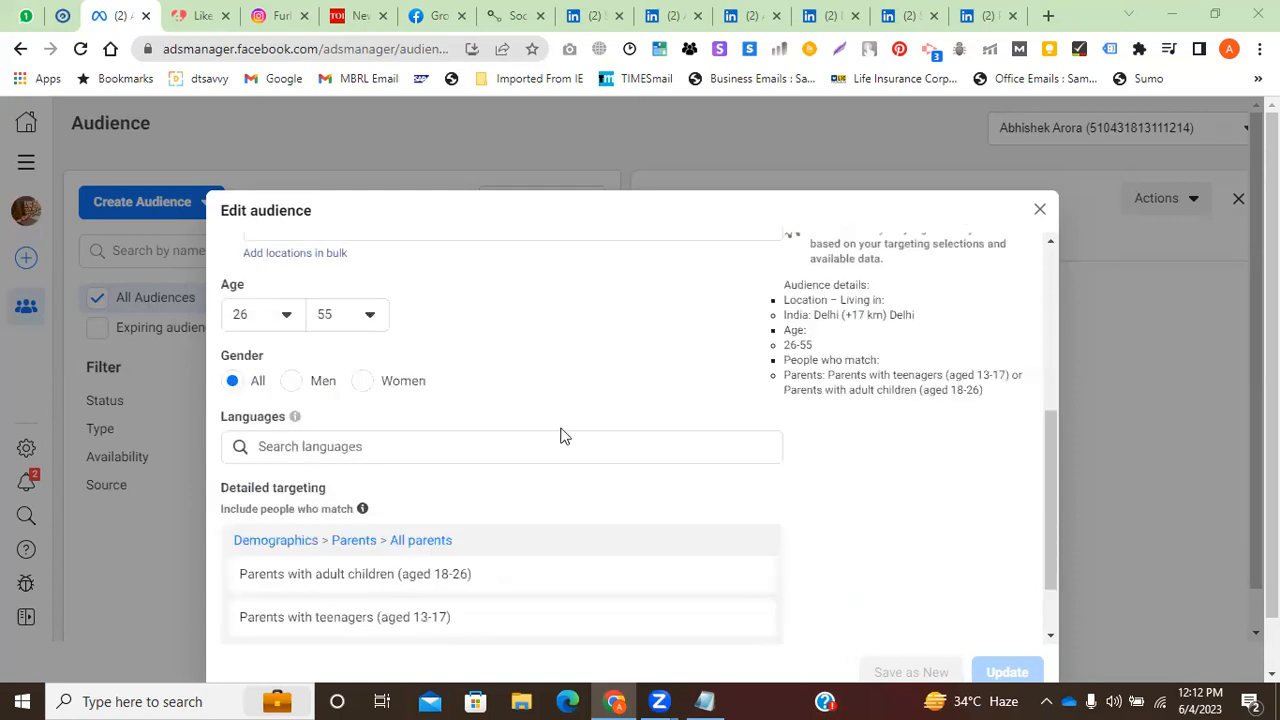
scroll(900, 558, up, 3)
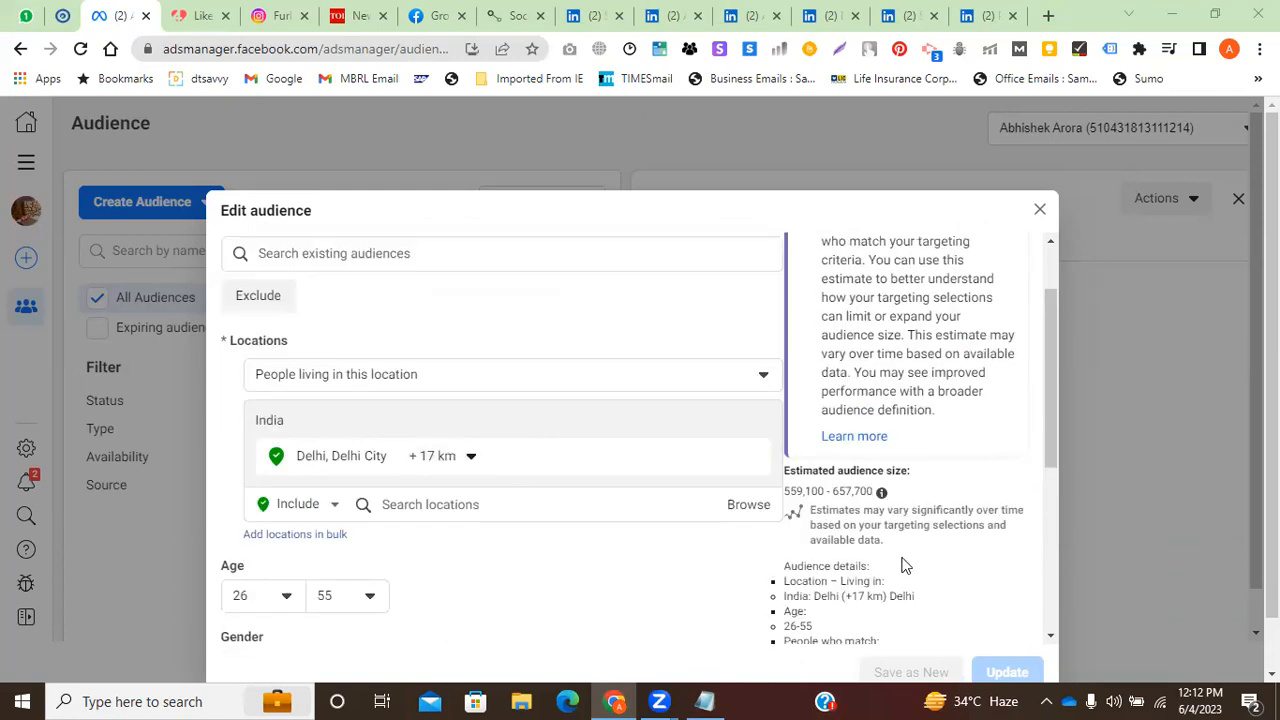
scroll(903, 560, down, 2)
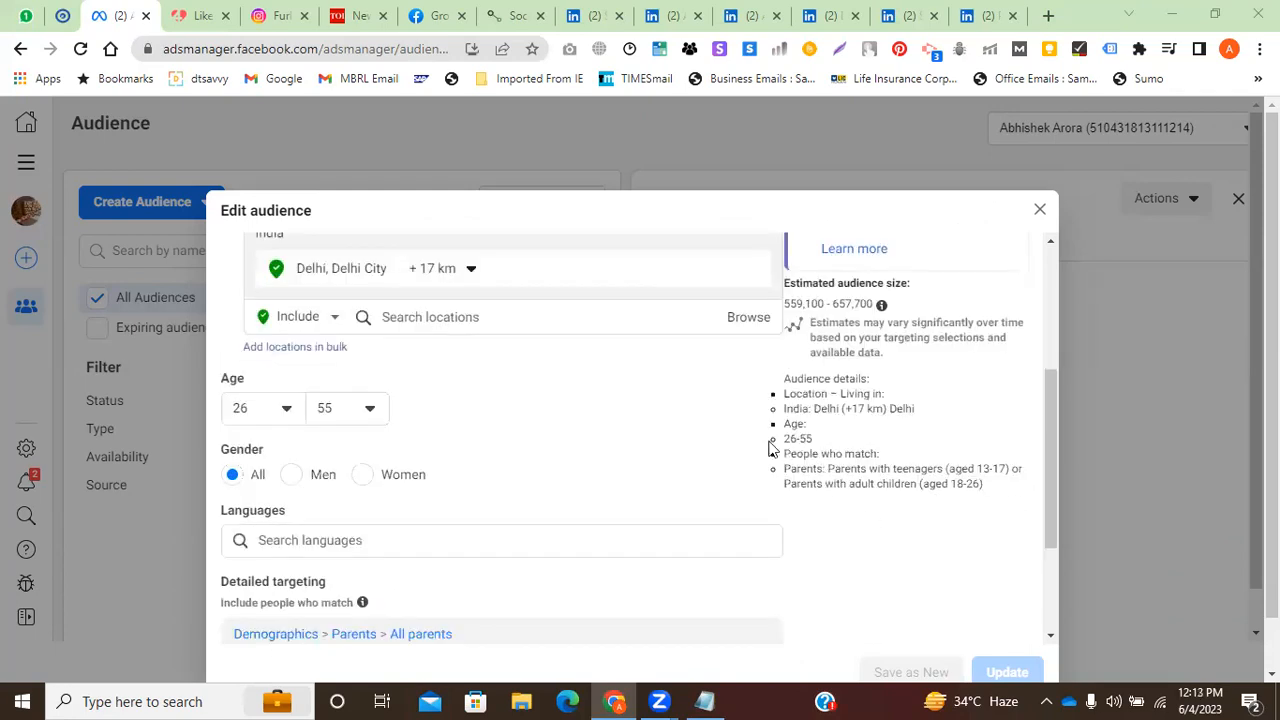
scroll(540, 485, up, 1)
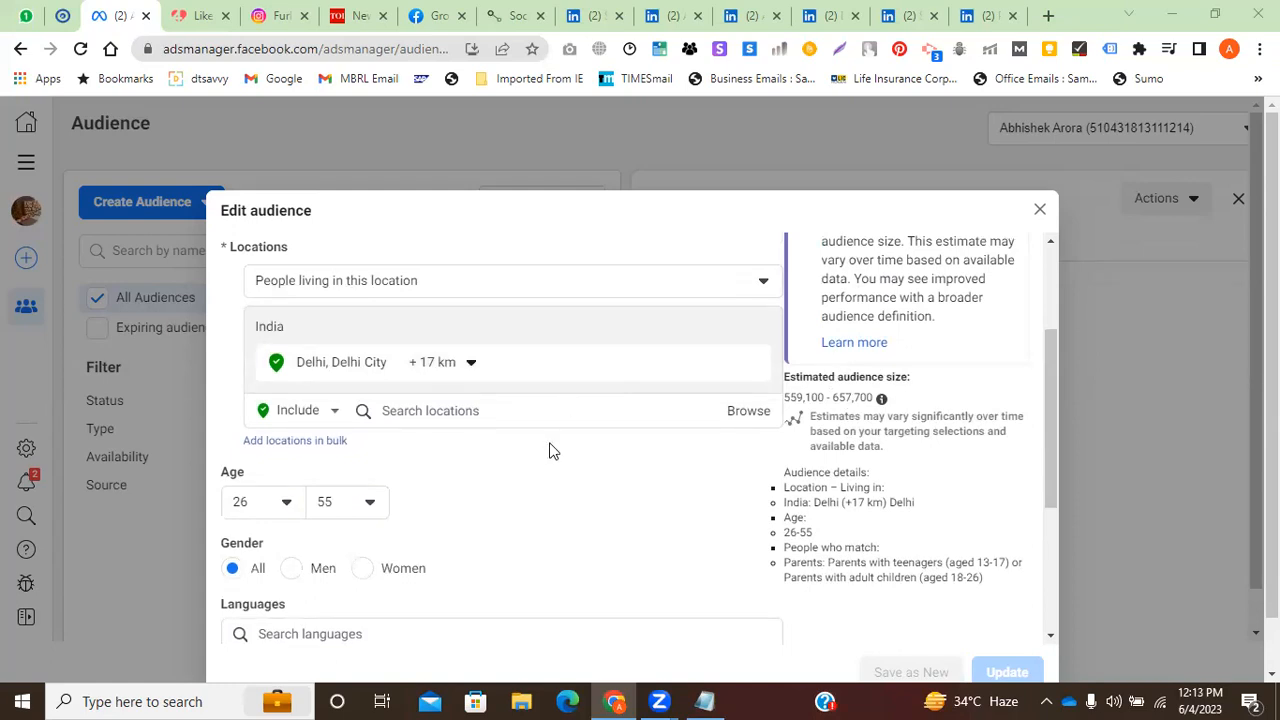
drag(872, 397, 787, 400)
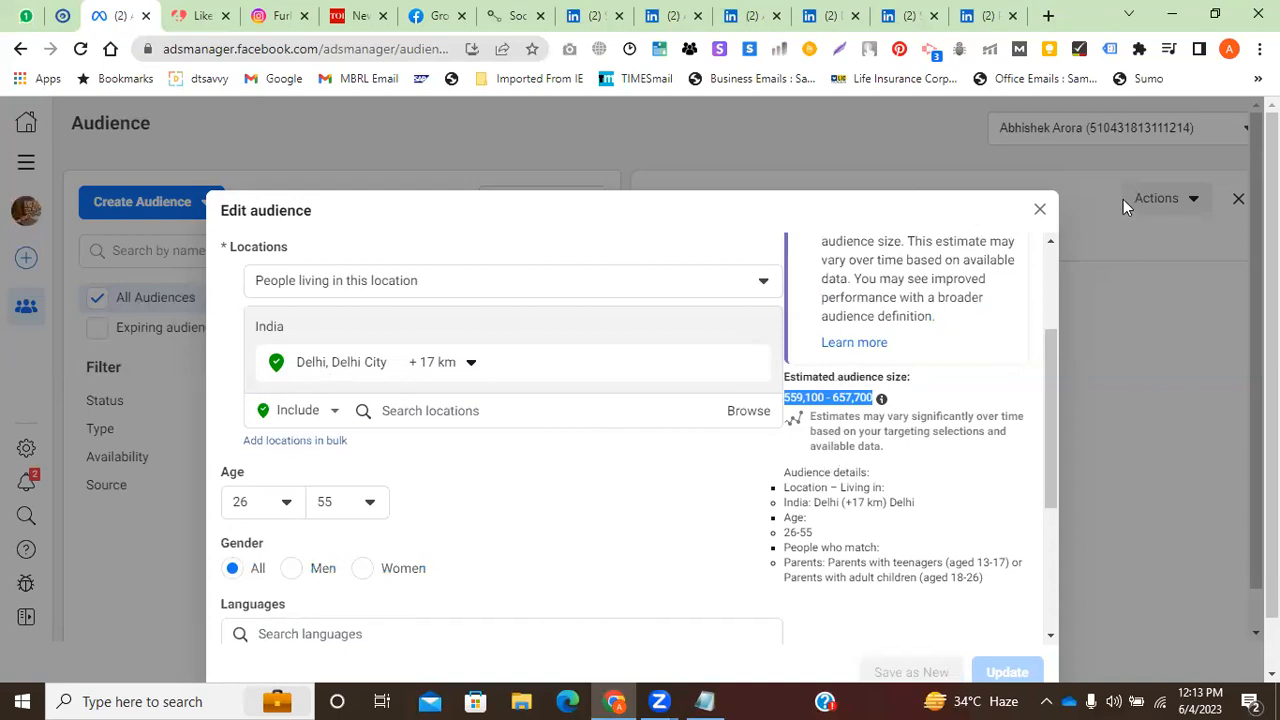
Close the Edit audience form without updating, leaving the 26-55 audience unchanged.
click(1040, 211)
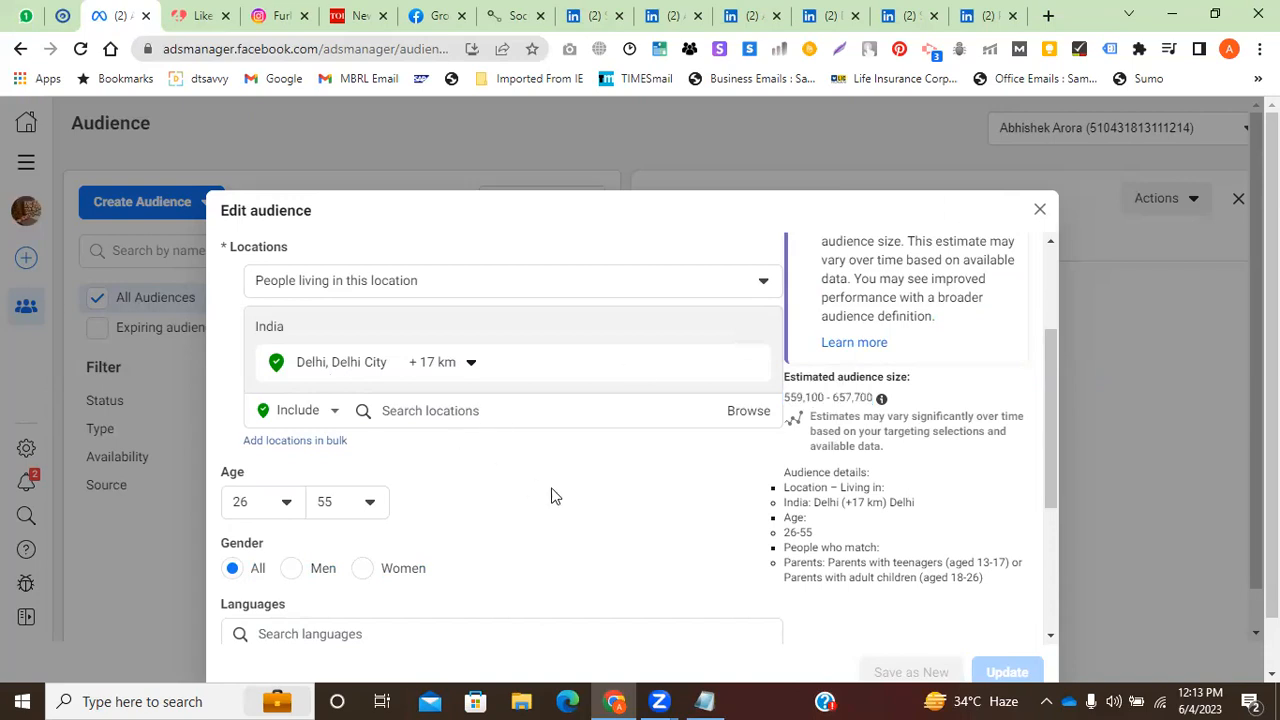
scroll(475, 540, down, 1)
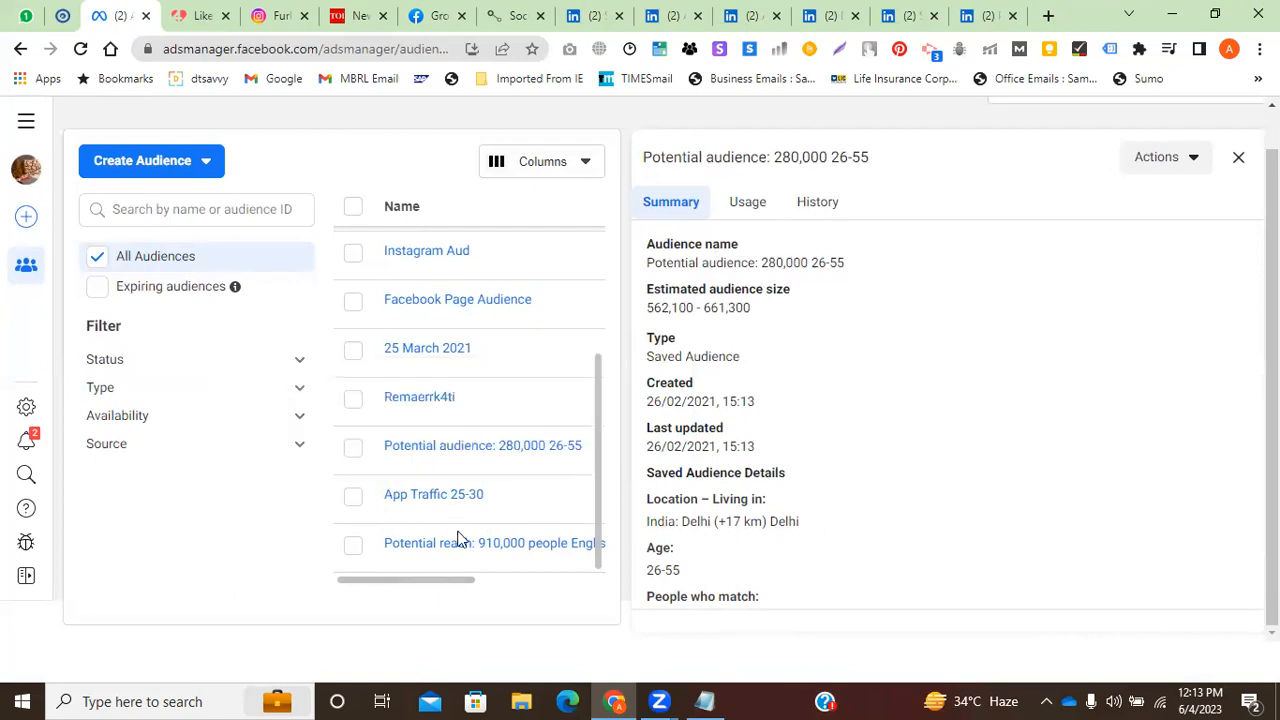
mouse_move(450, 535)
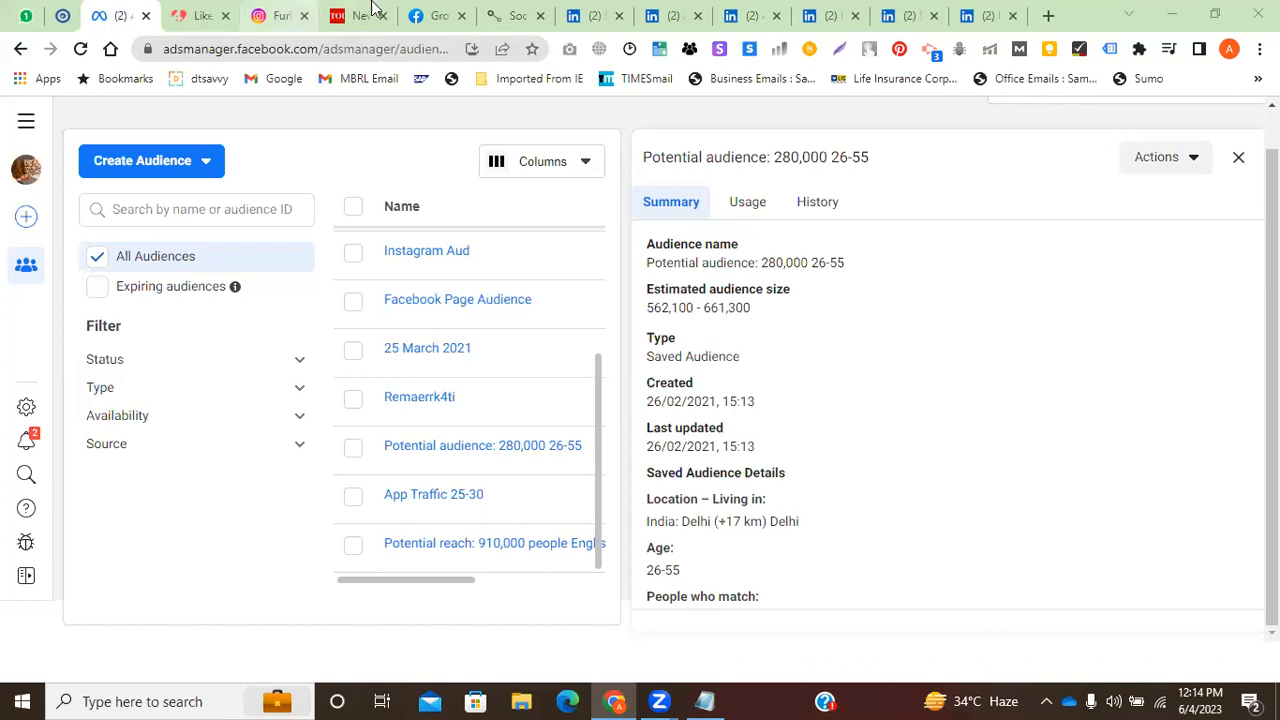
Browse the Facebook Groups, Social Samosa, LinkedIn and Instagram Furlenco tabs, then return to Ads Manager.
click(435, 10)
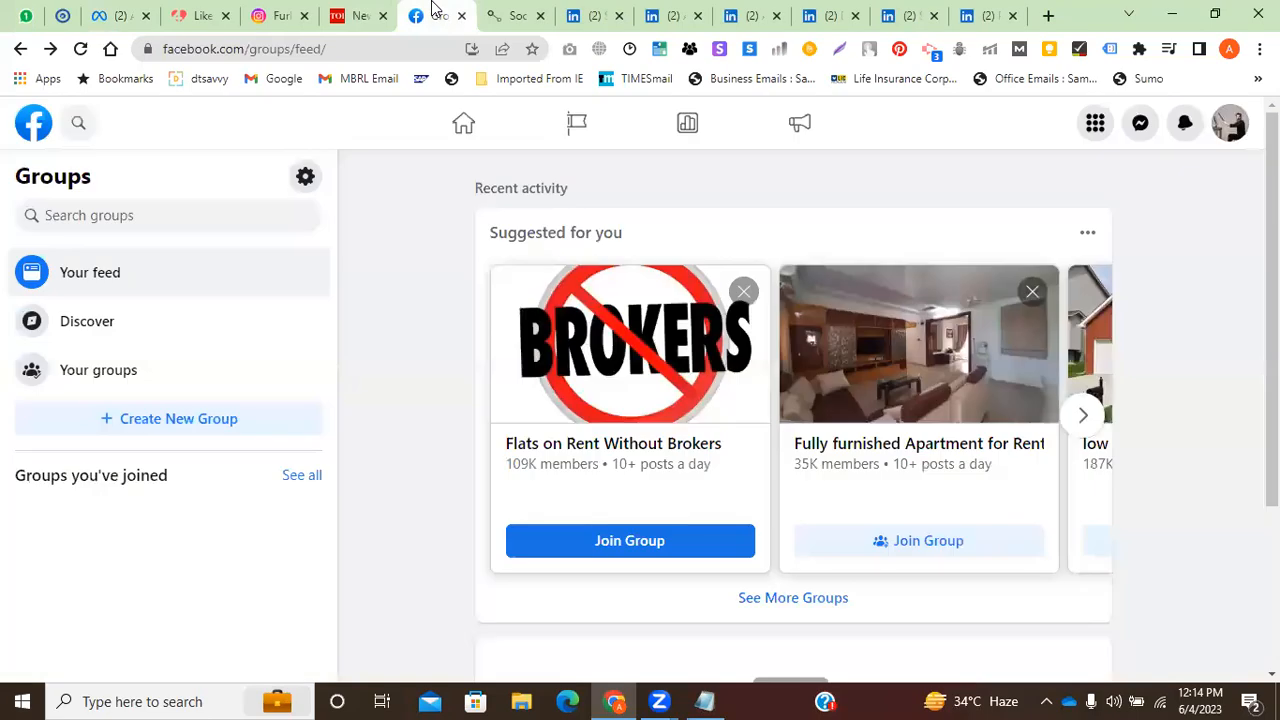
click(512, 8)
click(642, 8)
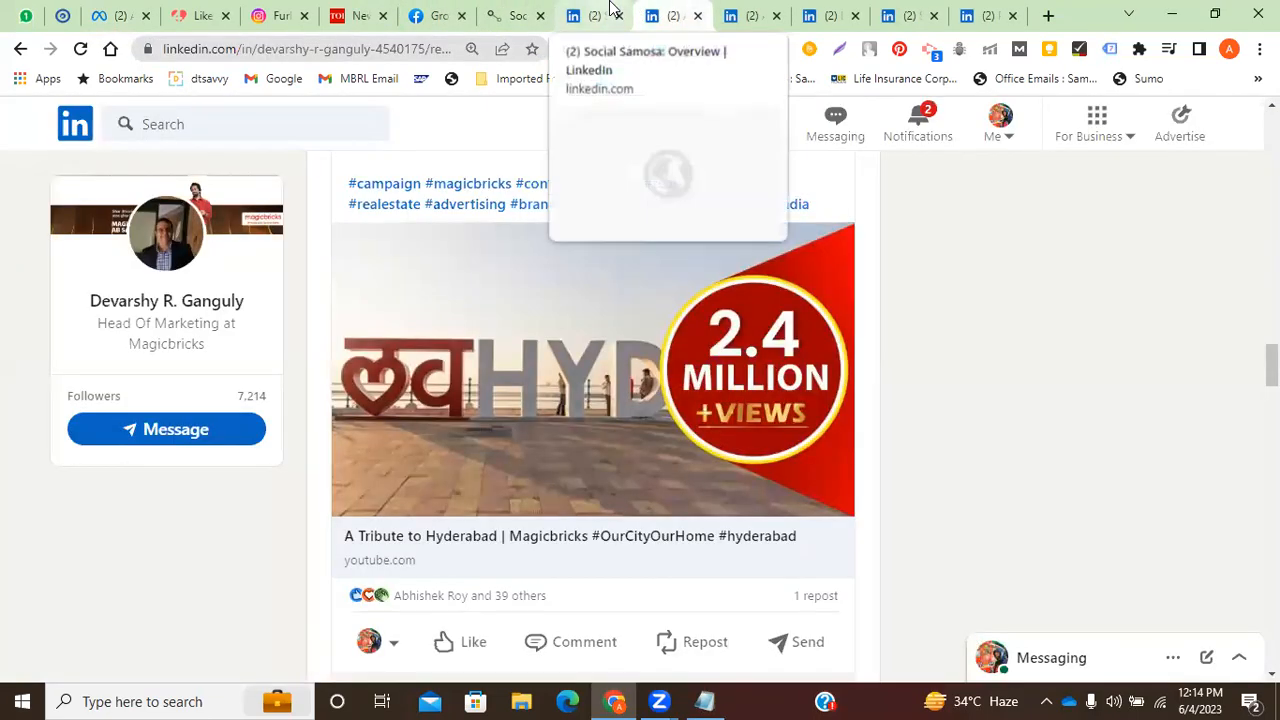
click(446, 8)
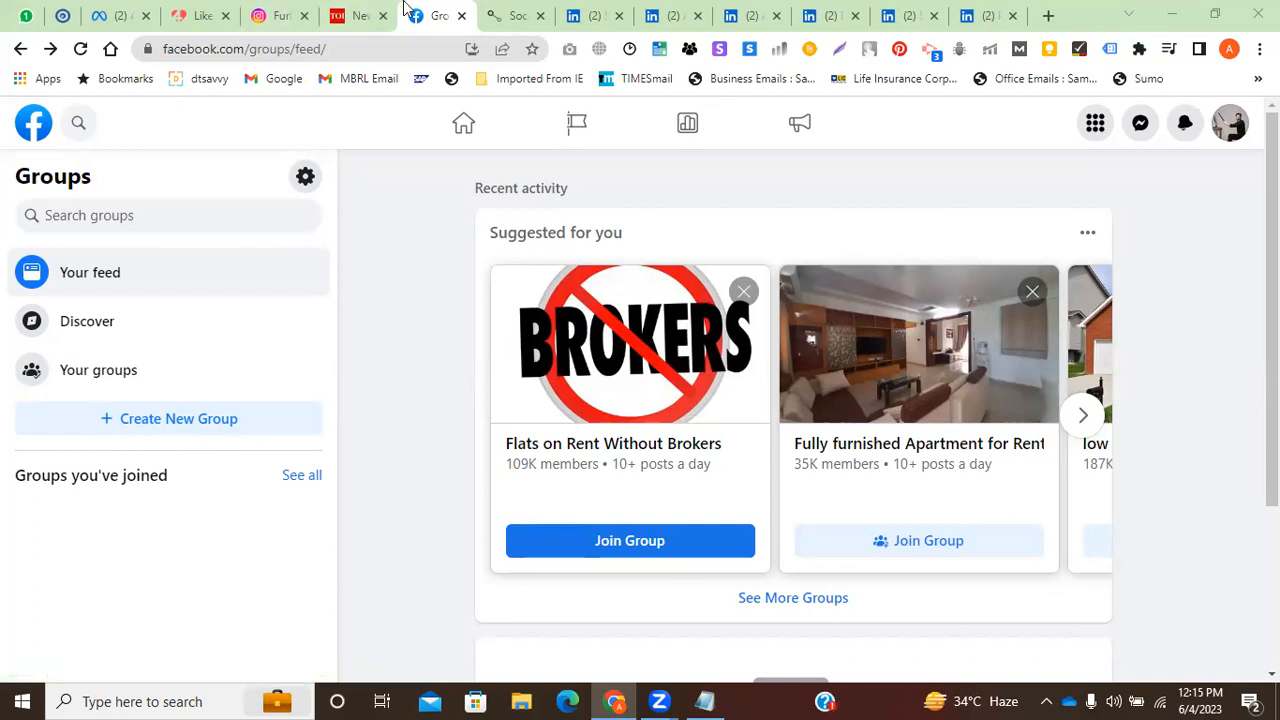
click(283, 15)
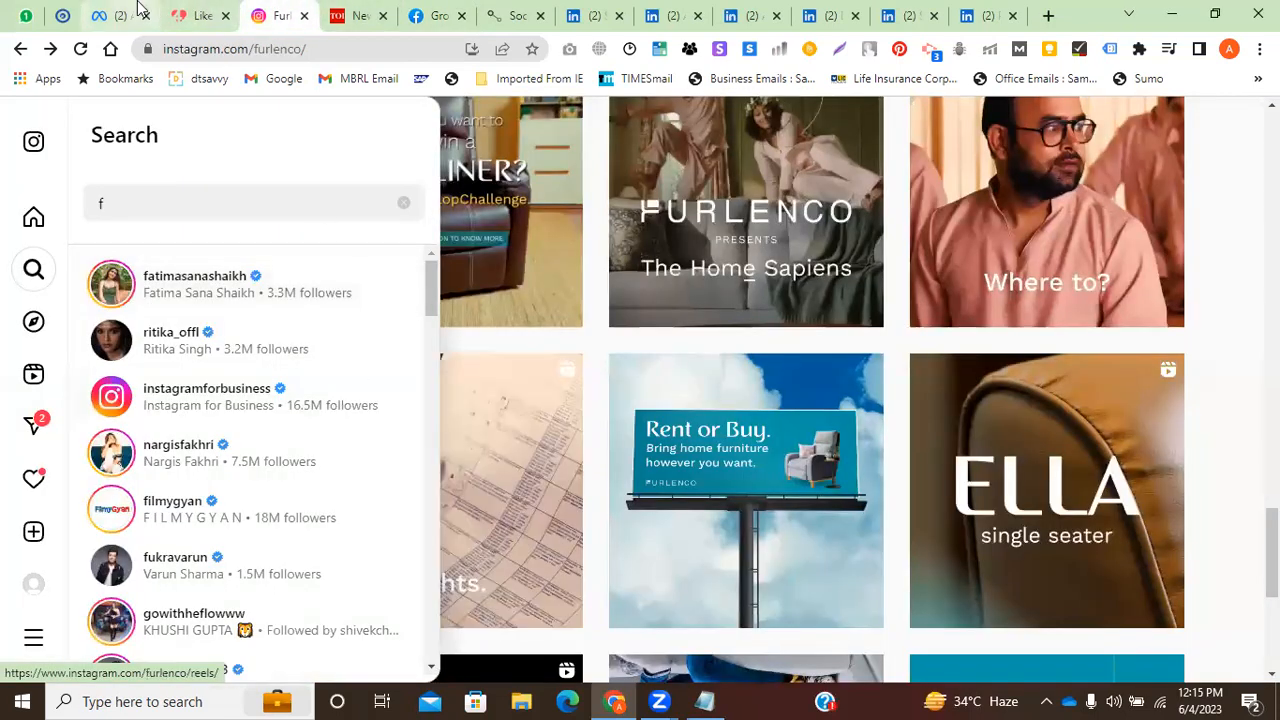
click(110, 15)
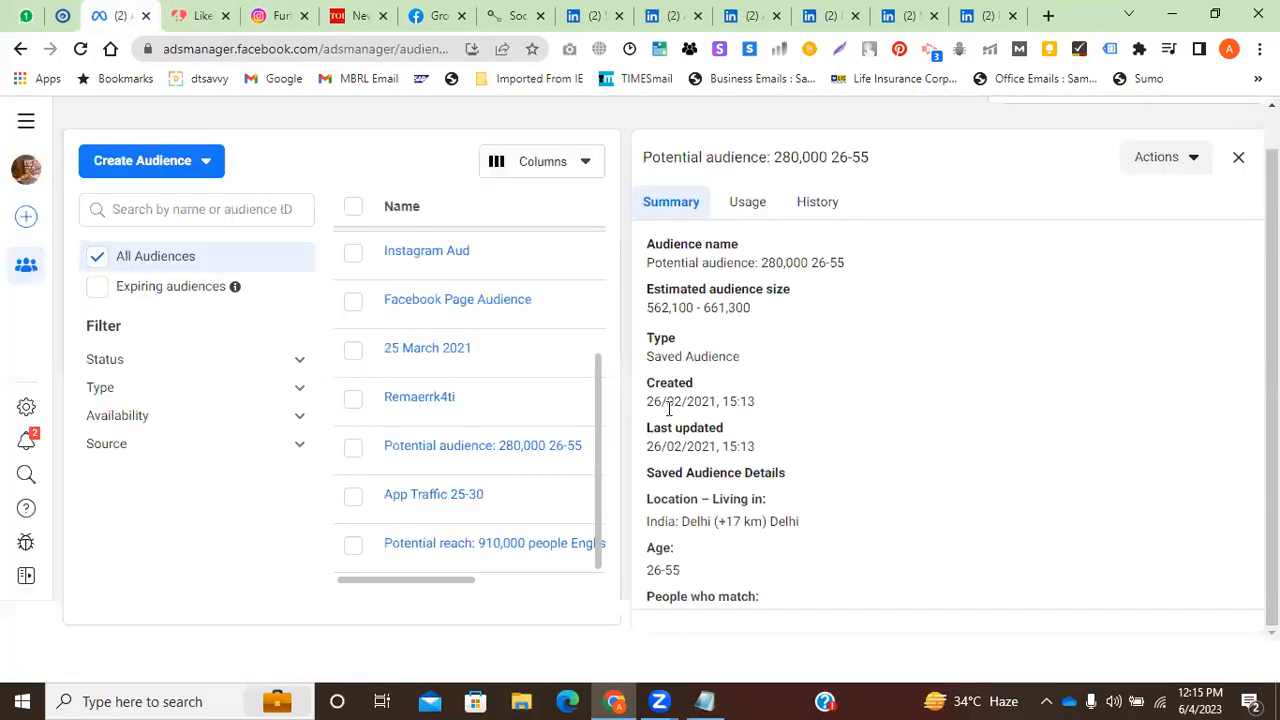
Select the 25 March 2021 audience and bring up the ad account switcher list.
click(353, 350)
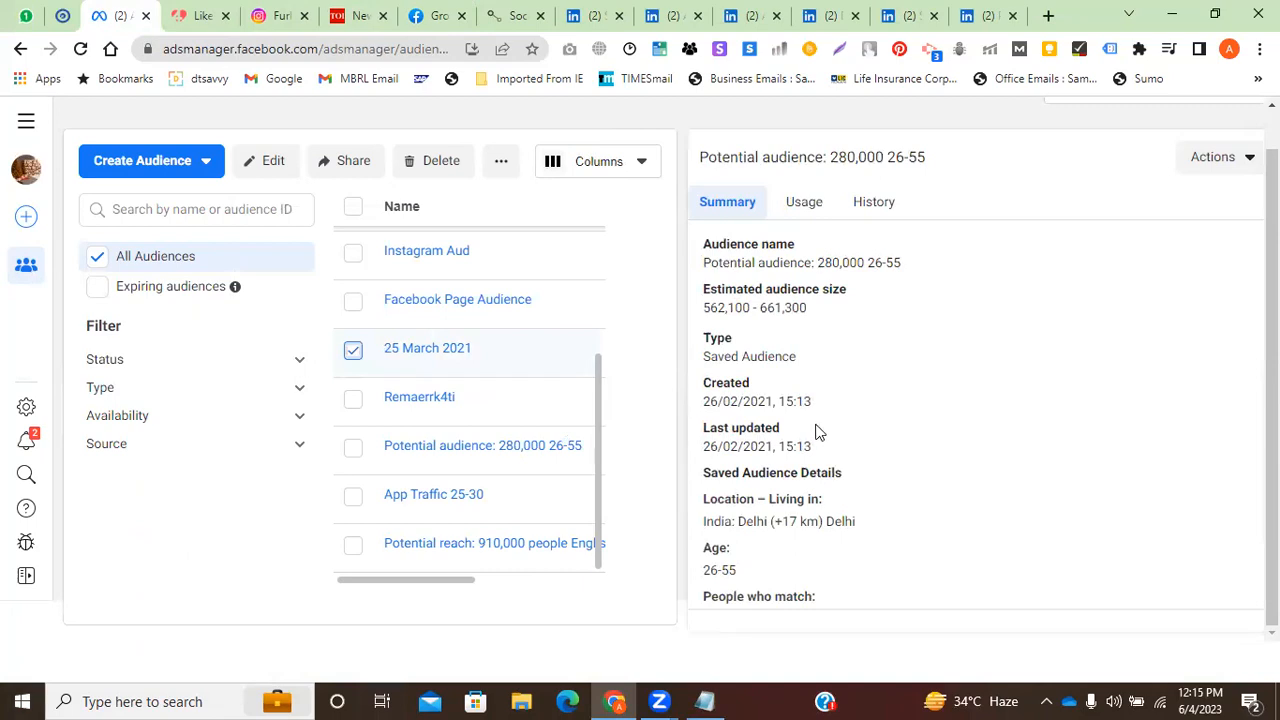
scroll(849, 431, down, 1)
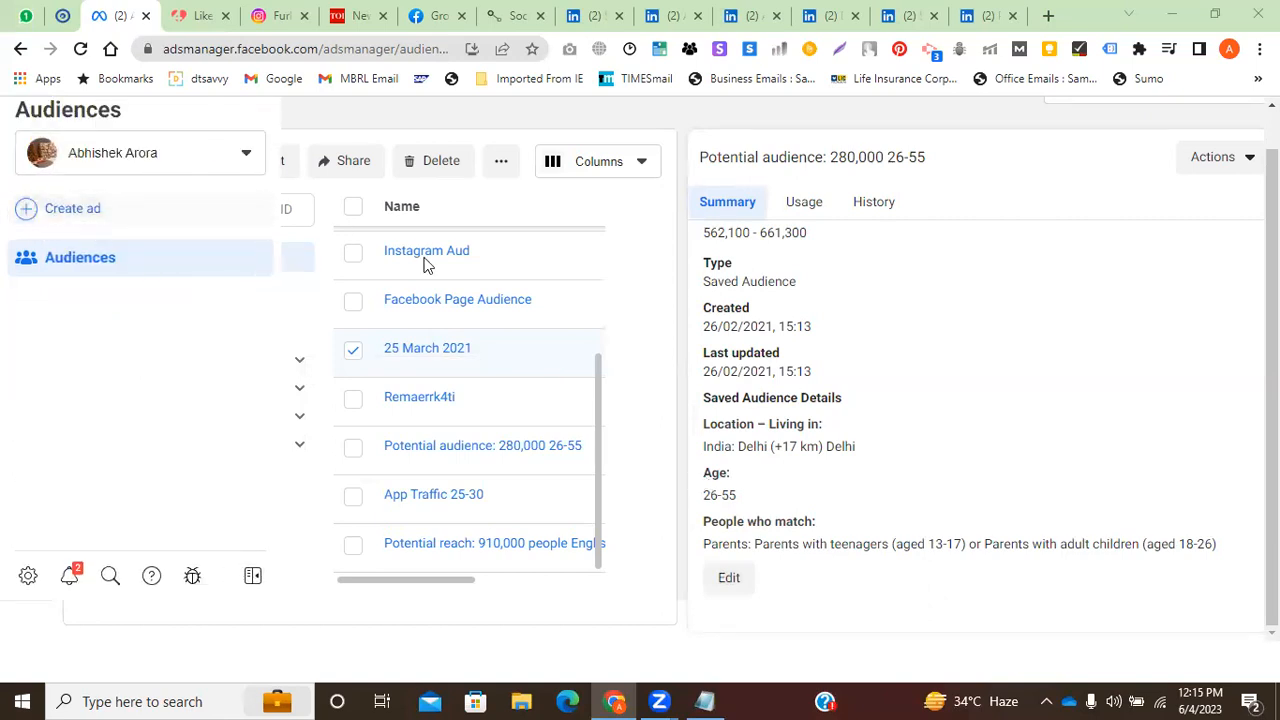
click(44, 185)
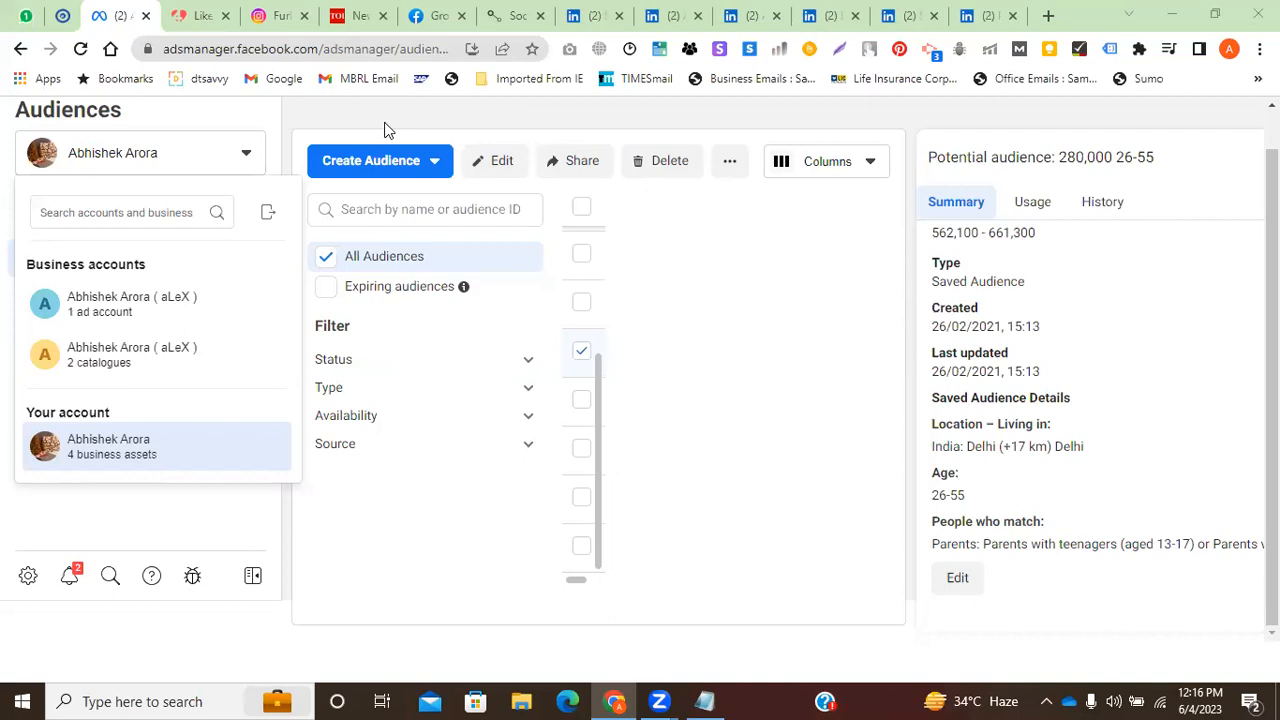
Go back a page in Ads Manager, then switch to the Social Samosa LinkedIn company tab.
click(20, 48)
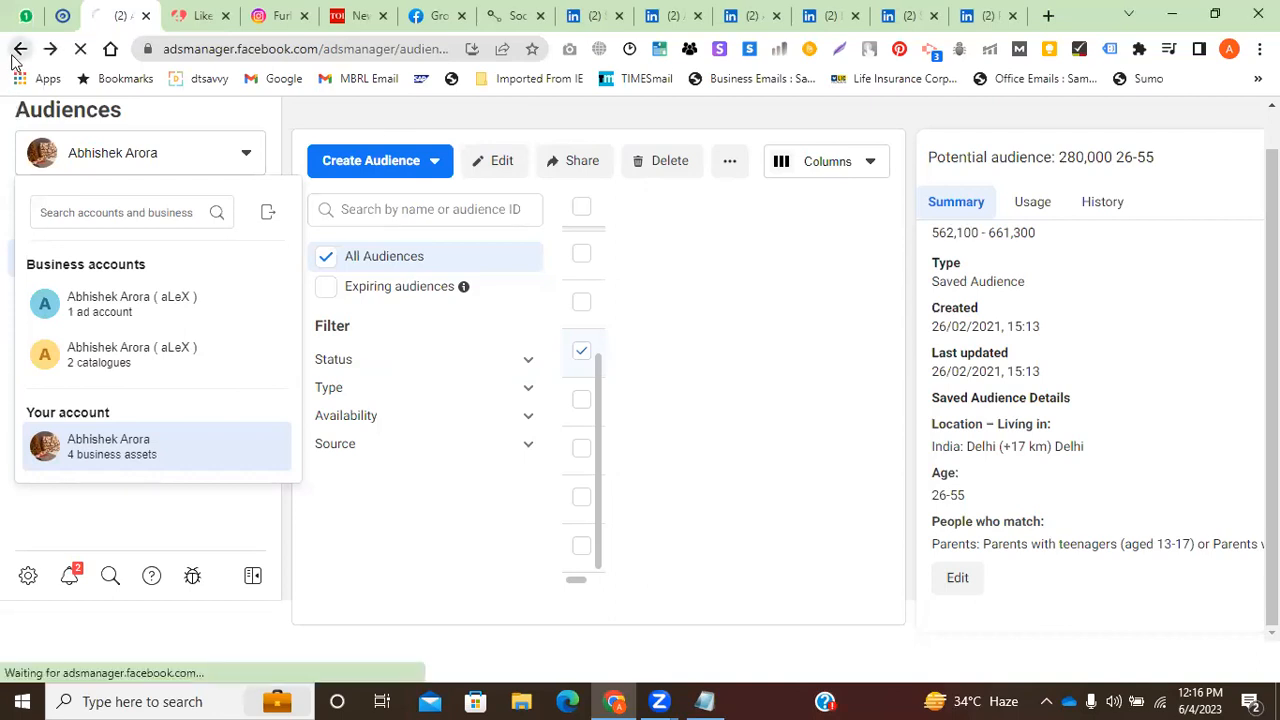
click(696, 5)
click(616, 6)
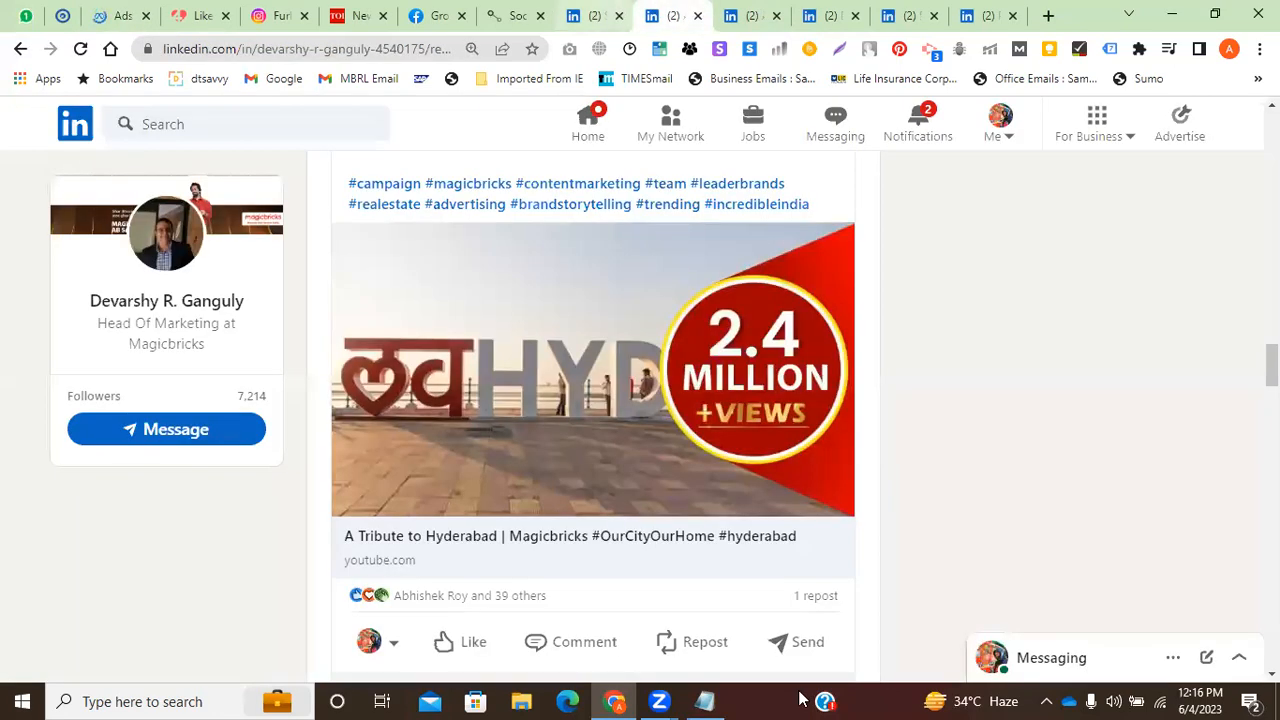
Close the six extra LinkedIn tabs.
click(620, 16)
click(620, 16)
click(620, 16)
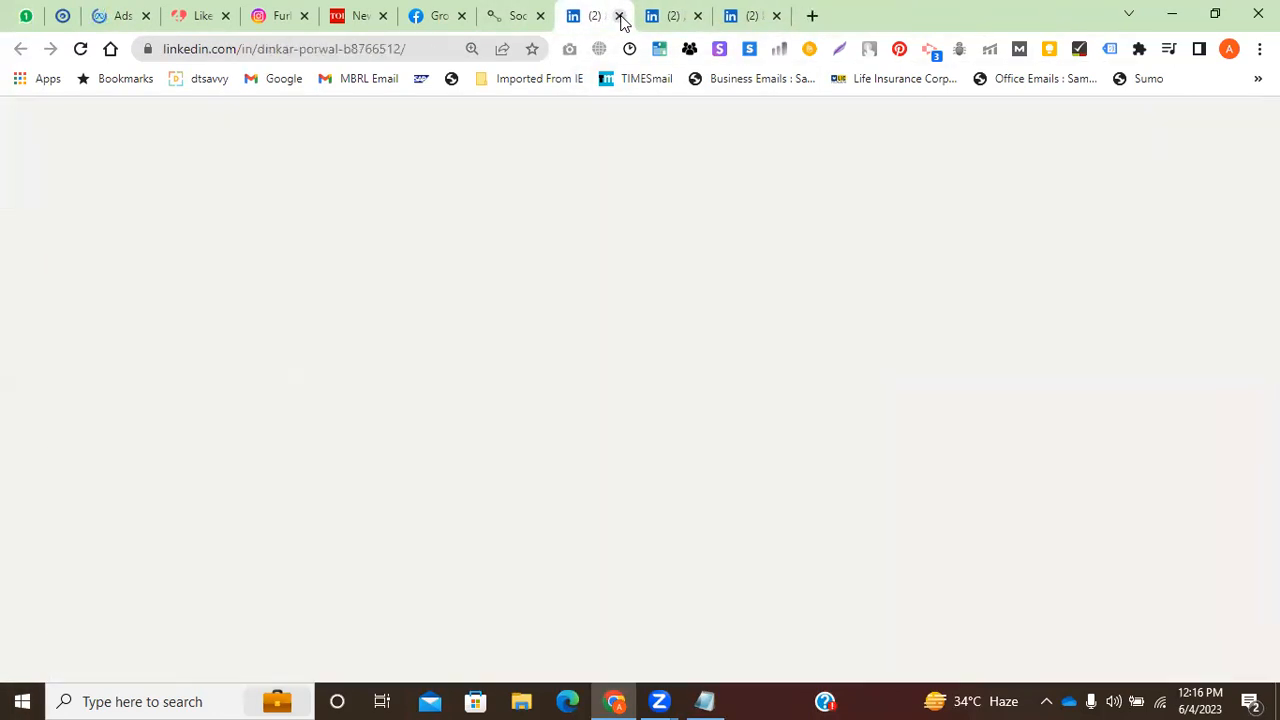
click(620, 16)
click(620, 16)
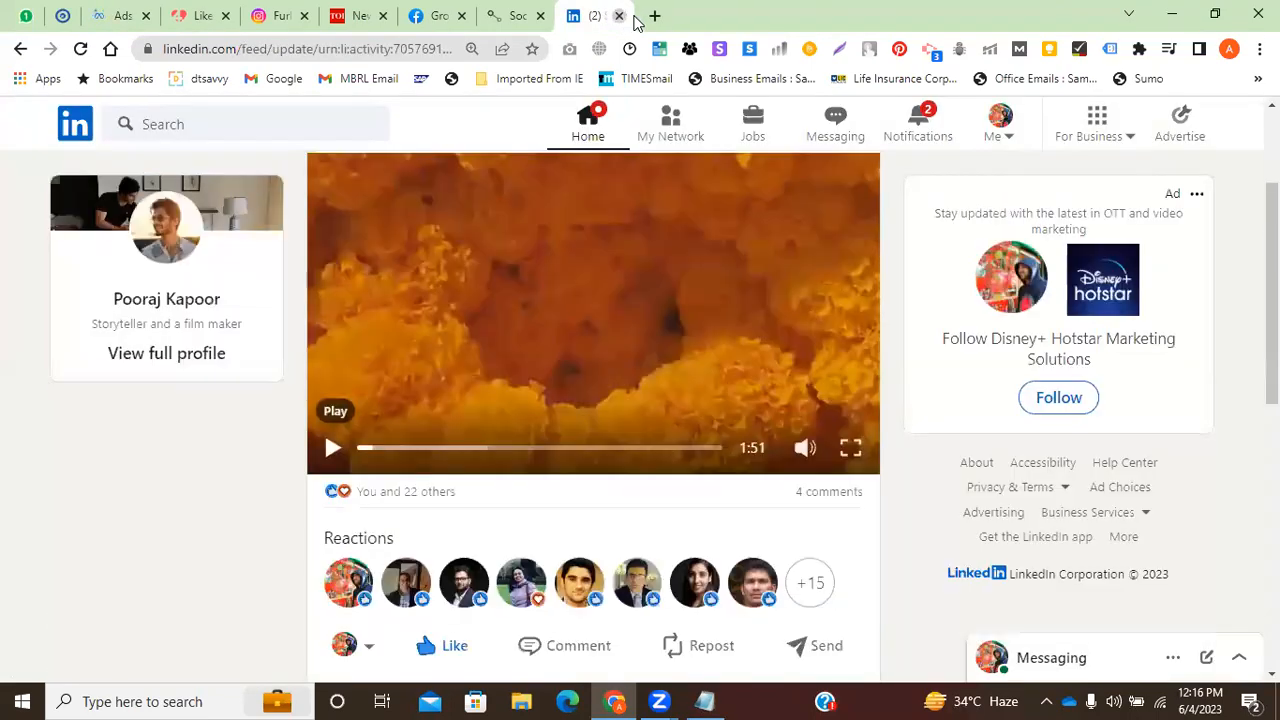
click(620, 16)
Load facebook.com in the Groups tab and open the Meta Business Suite inbox in a new tab.
click(826, 14)
click(395, 48)
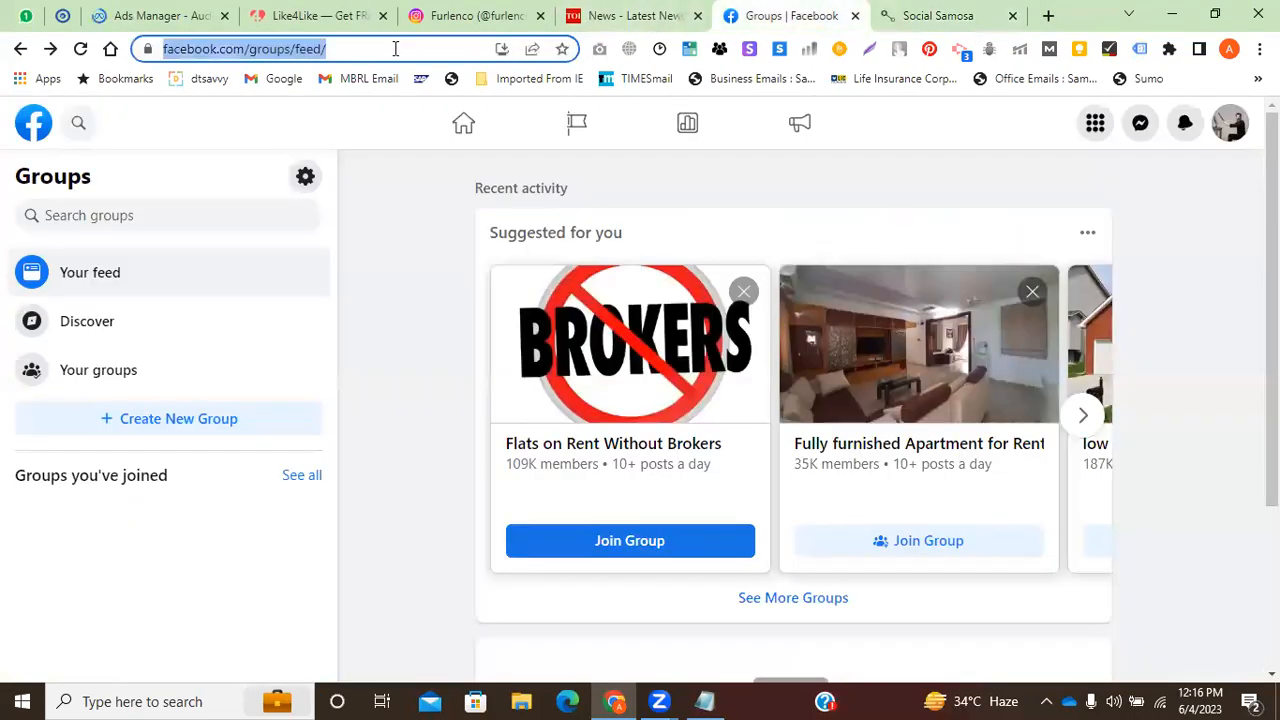
text(face)
key(Return)
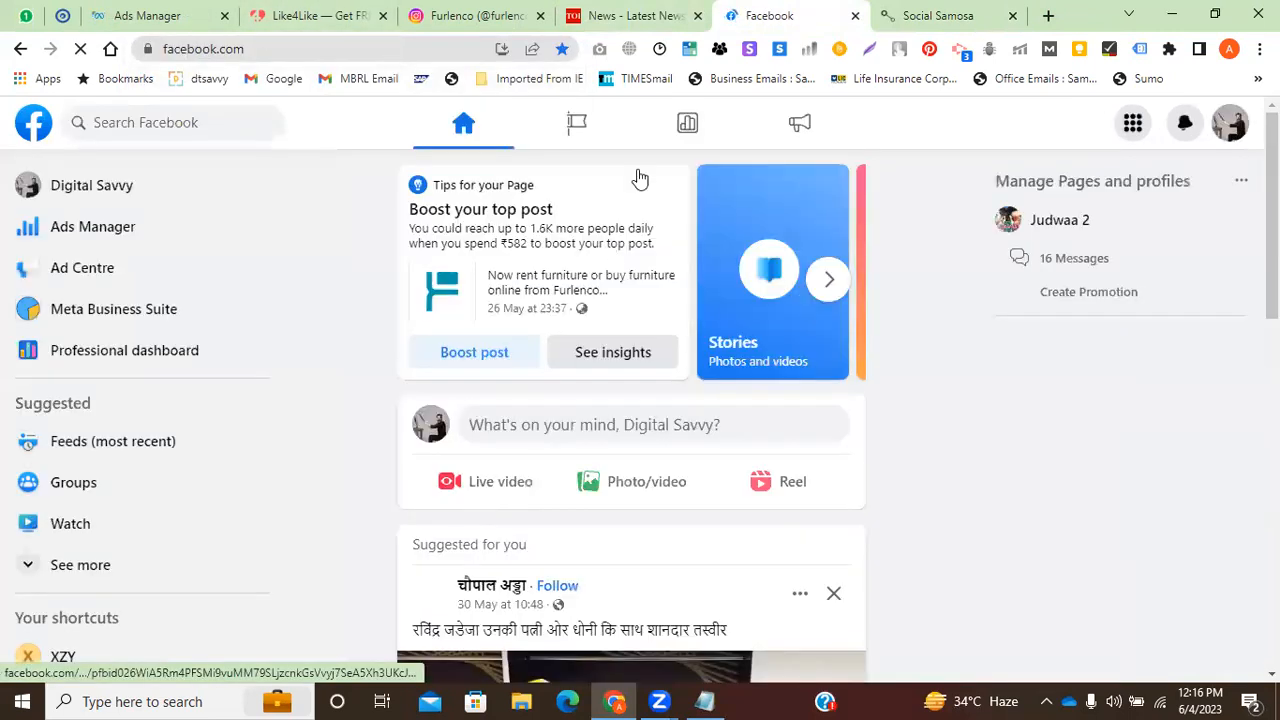
click(1143, 134)
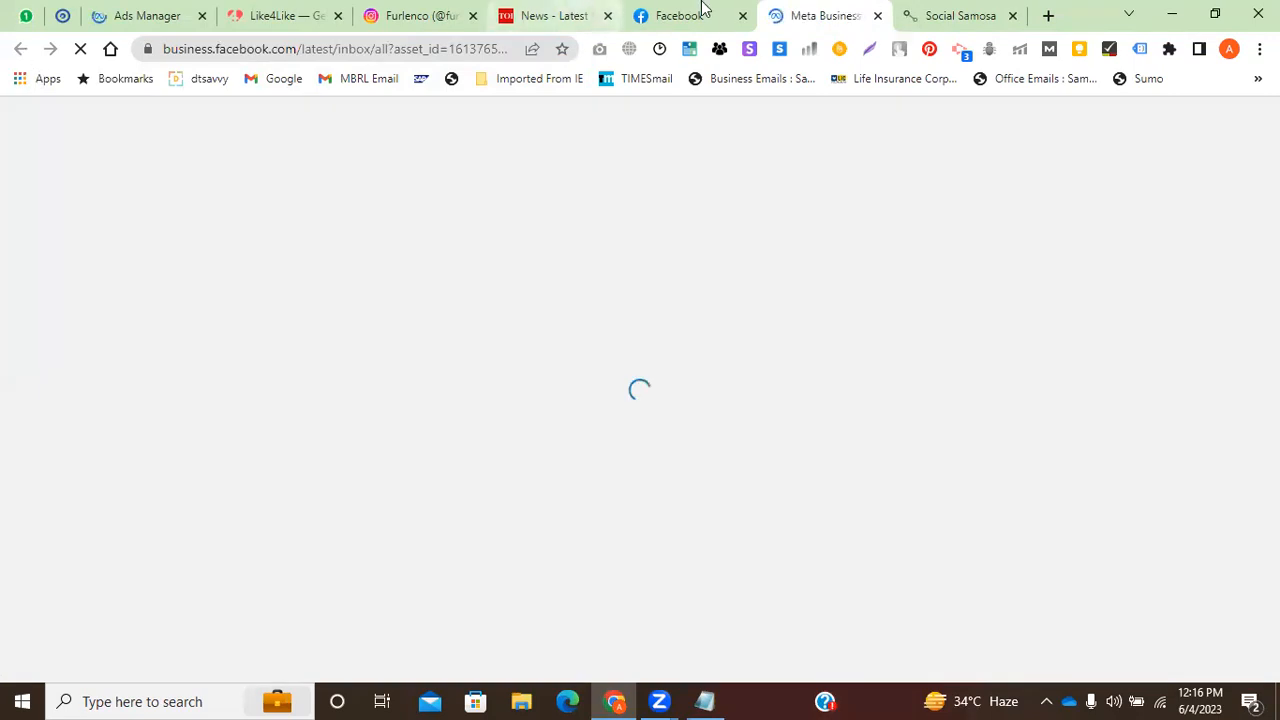
click(706, 12)
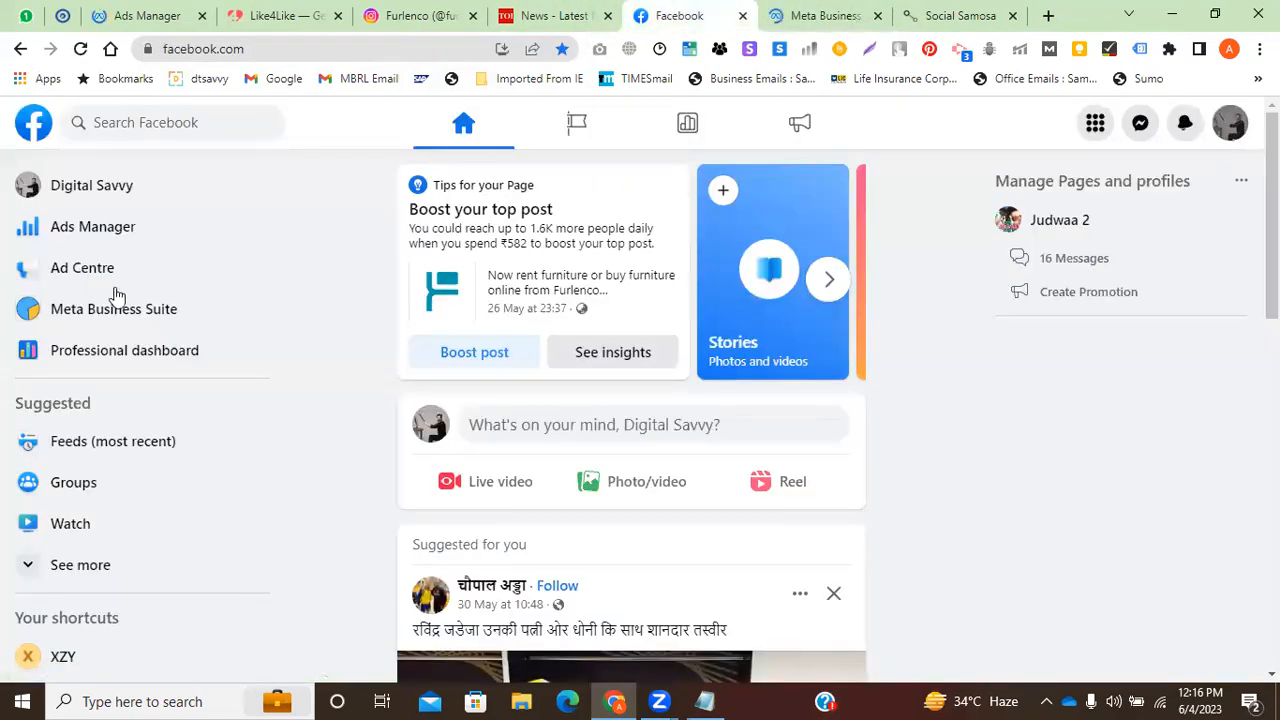
Reload the feed, then switch from the Digital Savvy Page to the personal profile via See all profiles.
click(29, 128)
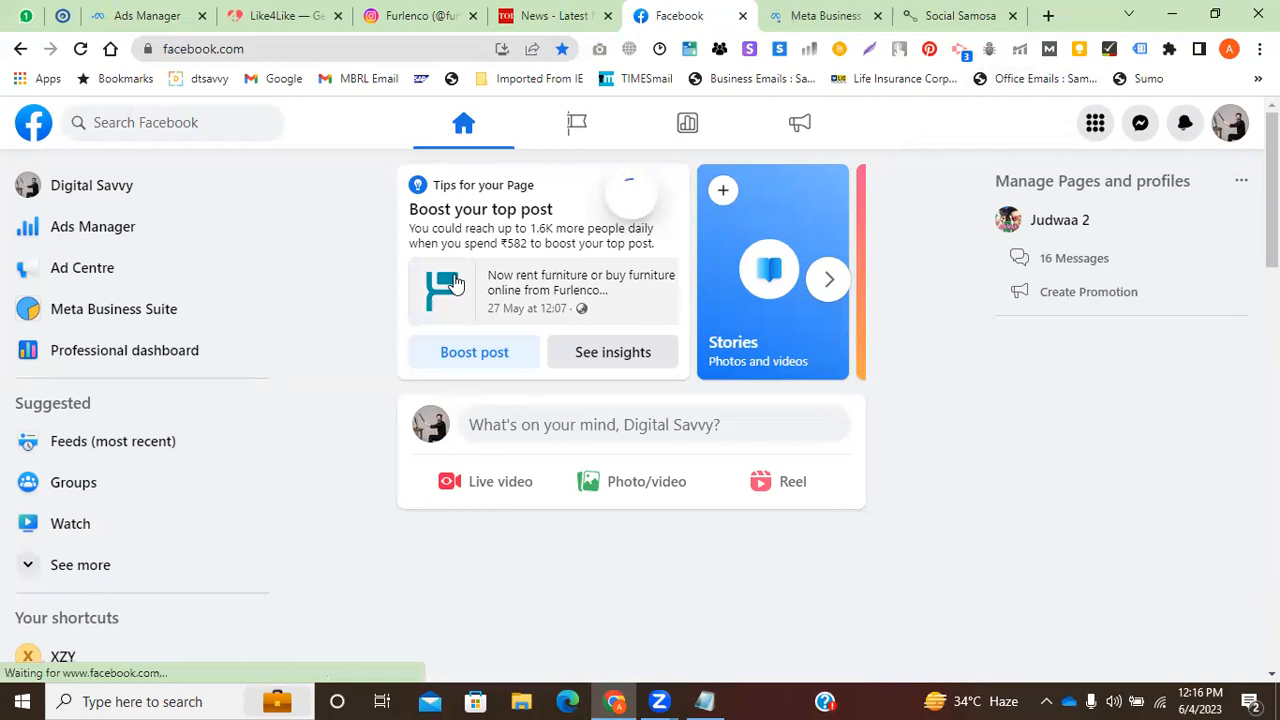
click(1230, 124)
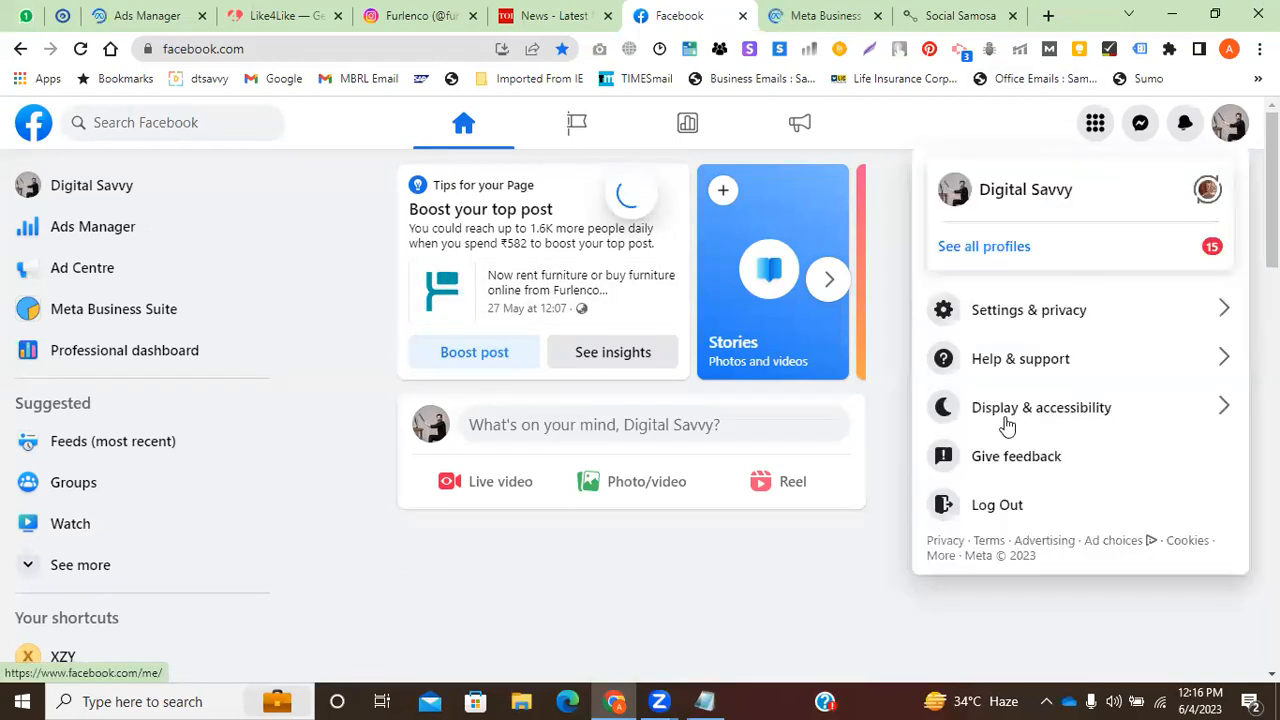
click(980, 252)
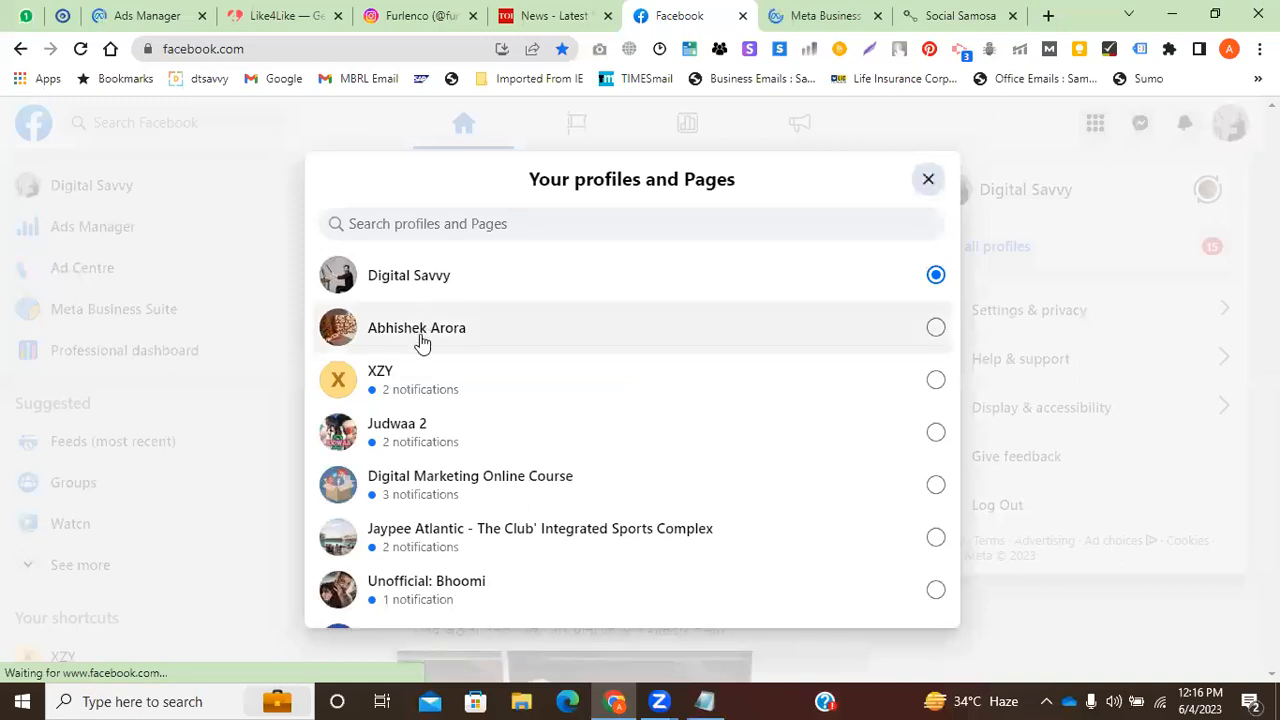
click(428, 342)
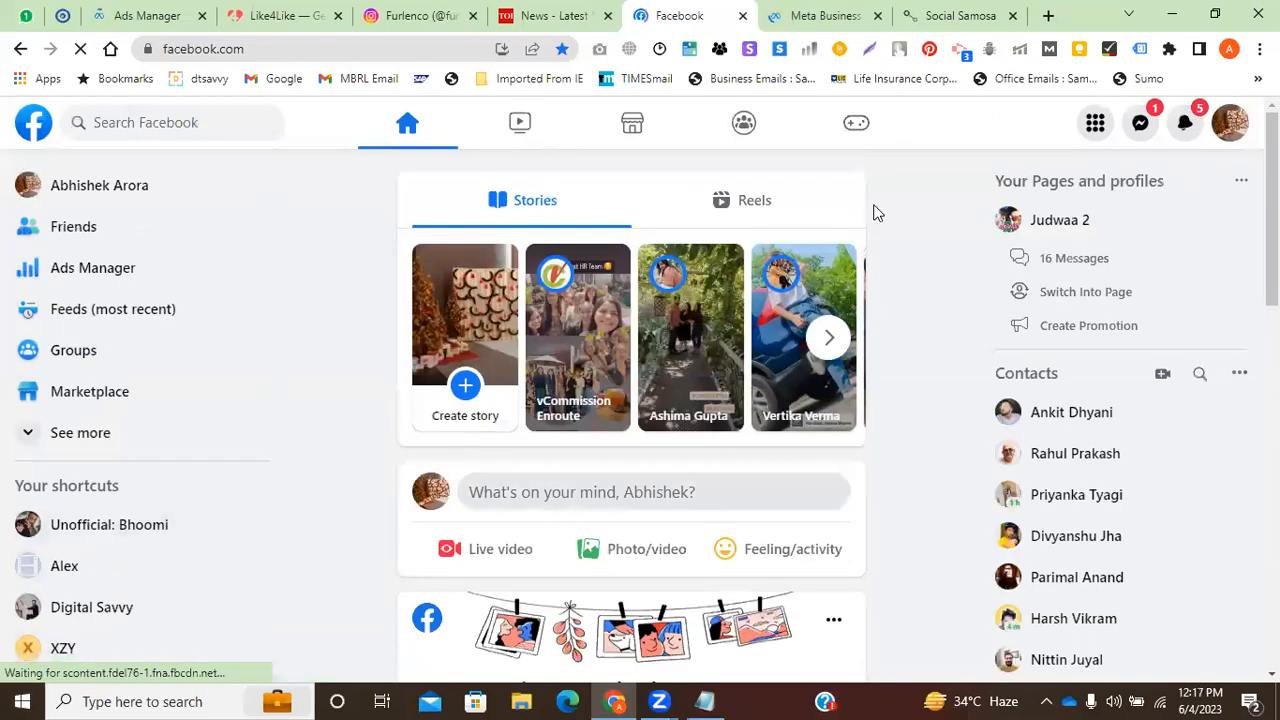
click(1140, 124)
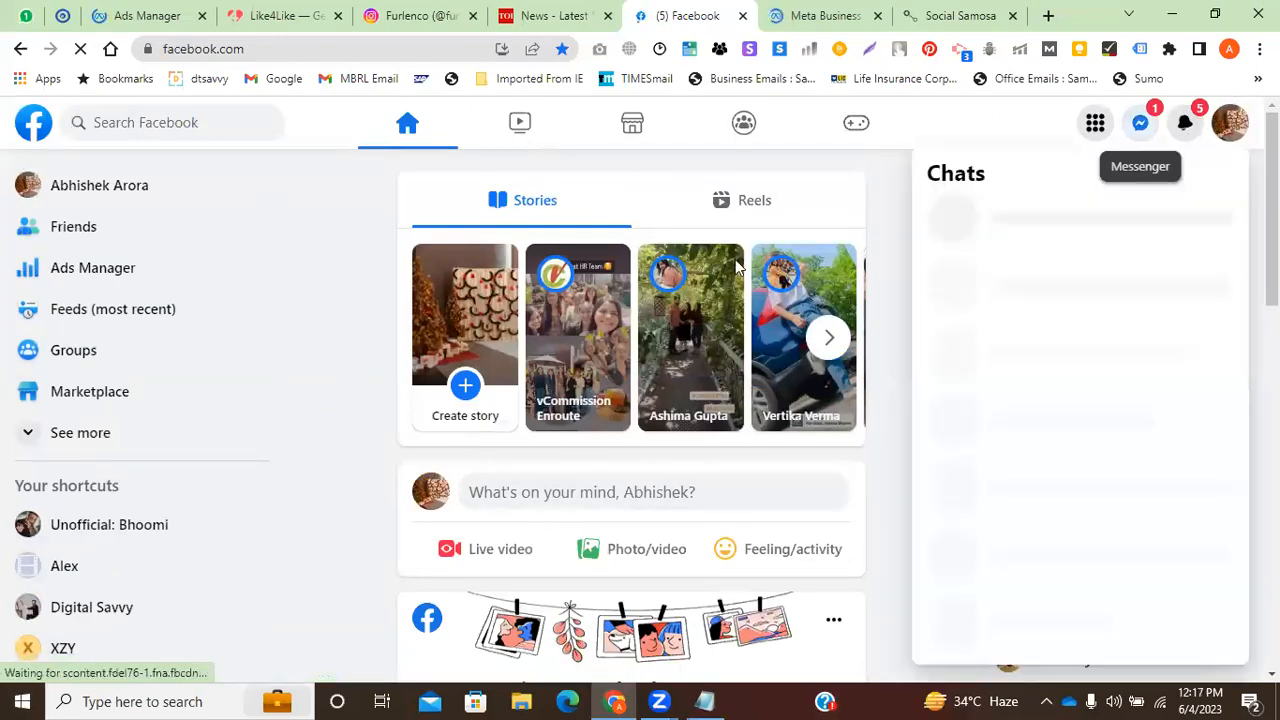
scroll(1060, 408, down, 2)
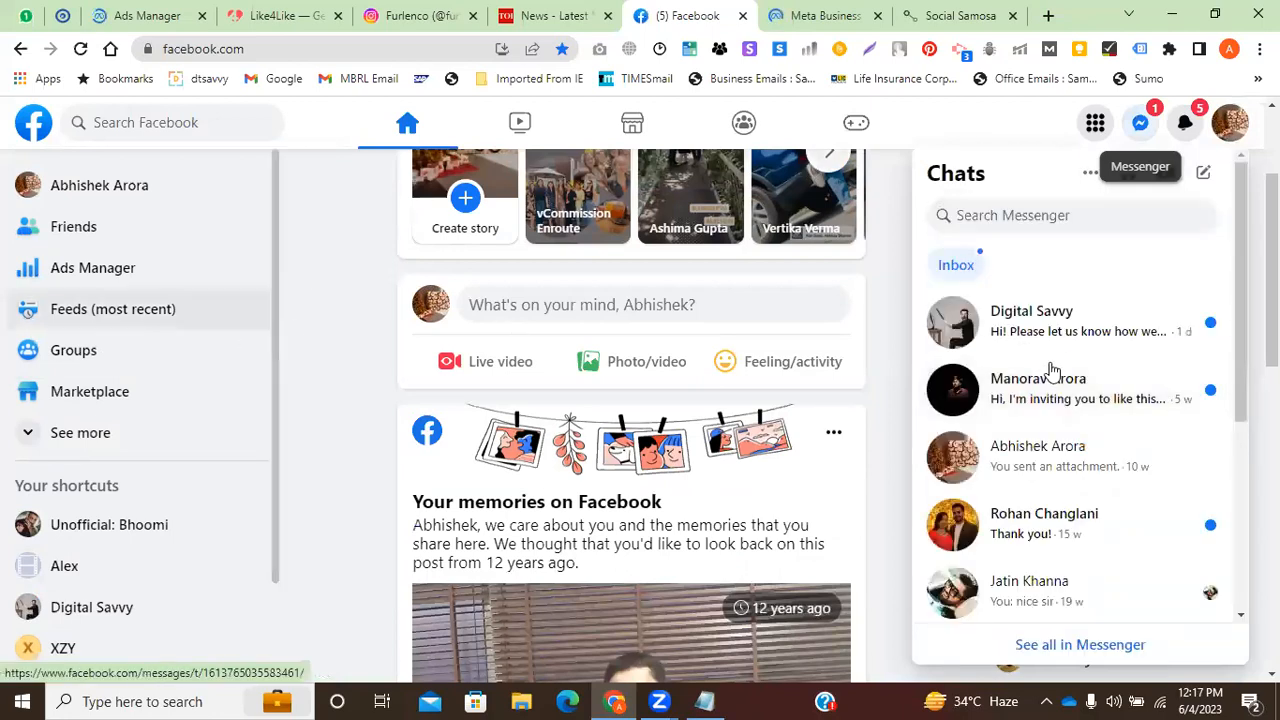
scroll(1051, 350, down, 3)
scroll(320, 372, down, 1)
scroll(320, 372, up, 3)
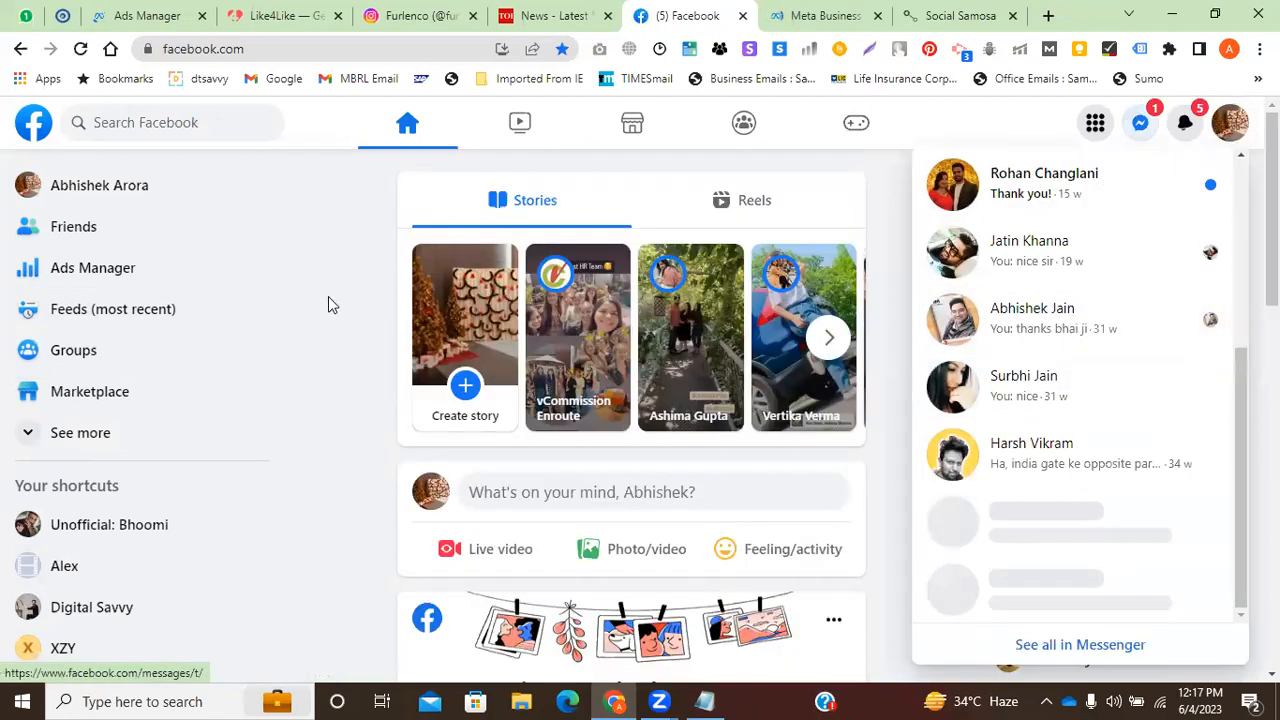
scroll(1076, 288, down, 1)
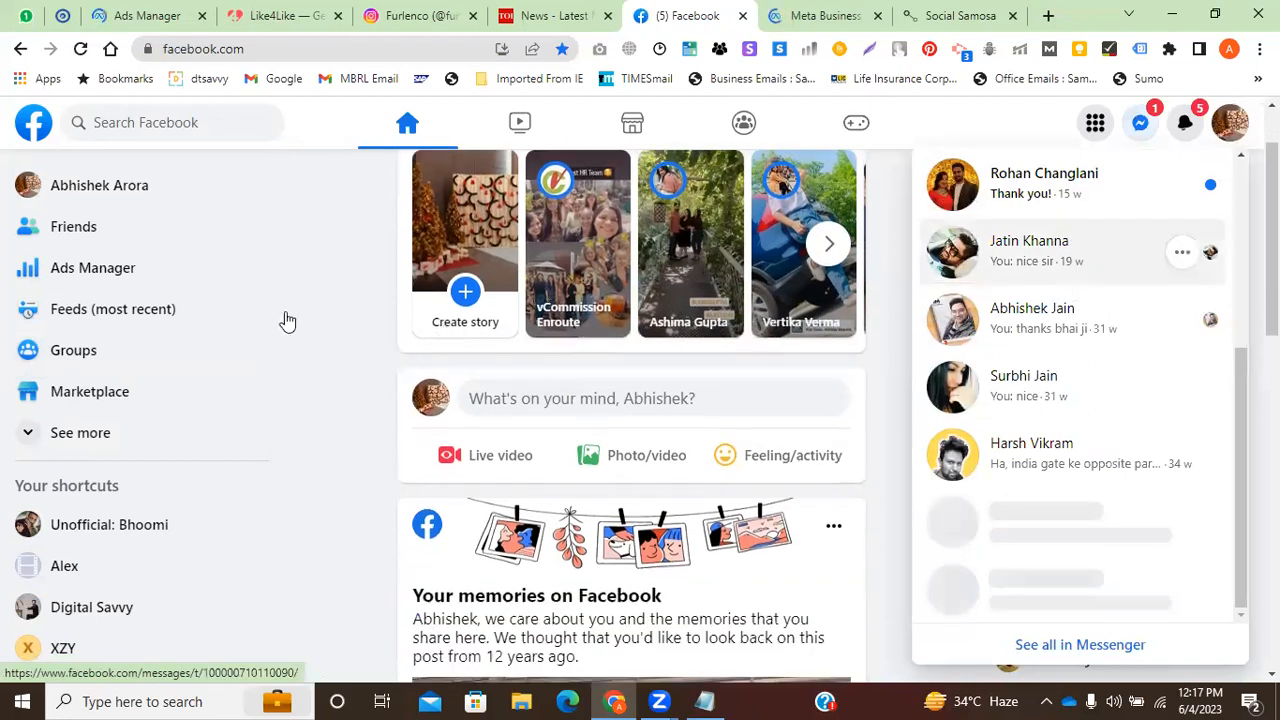
scroll(286, 320, up, 1)
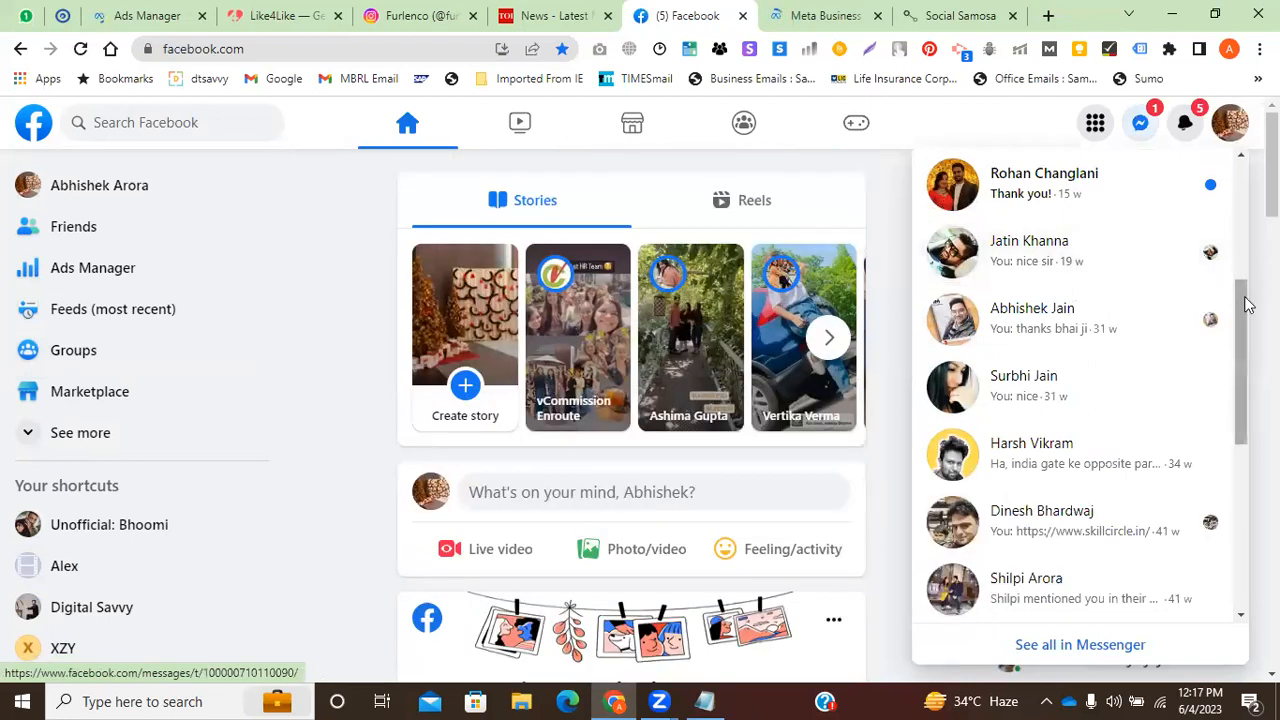
scroll(1246, 300, down, 2)
scroll(1114, 449, down, 2)
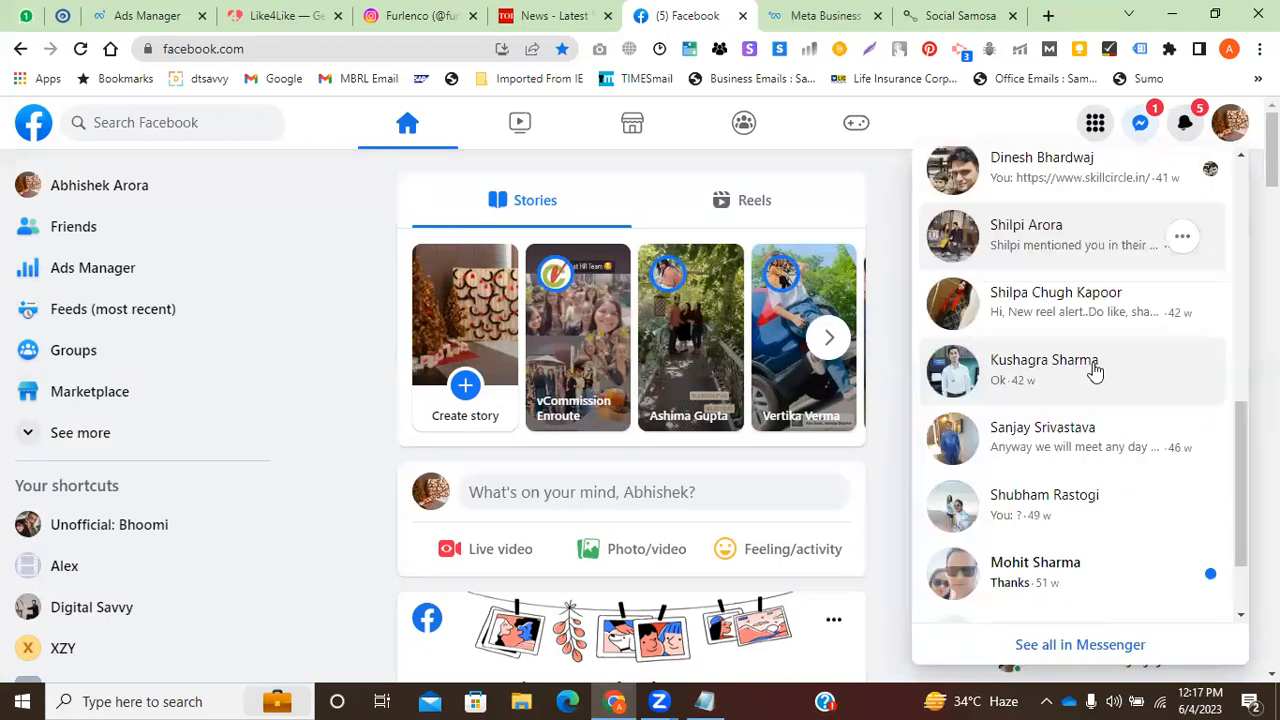
click(1036, 206)
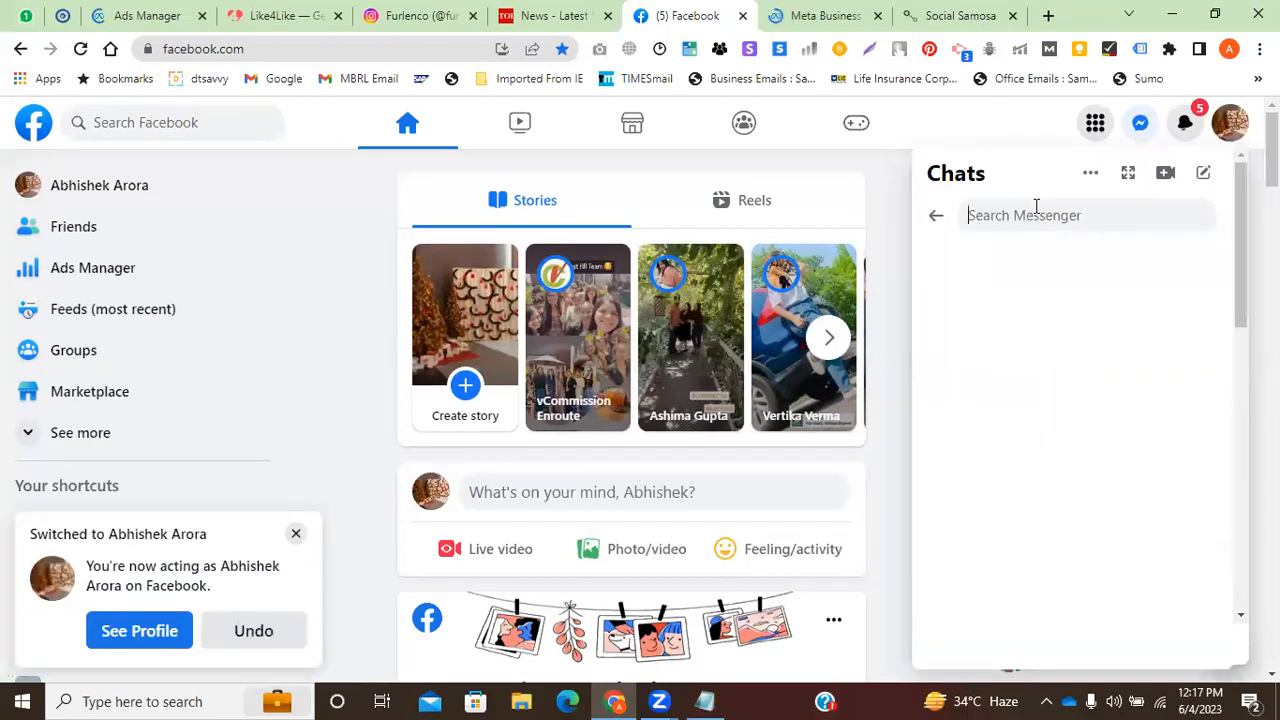
text(tution)
key(BackSpace)
key(BackSpace)
key(BackSpace)
key(BackSpace)
key(BackSpace)
key(BackSpace)
text(english)
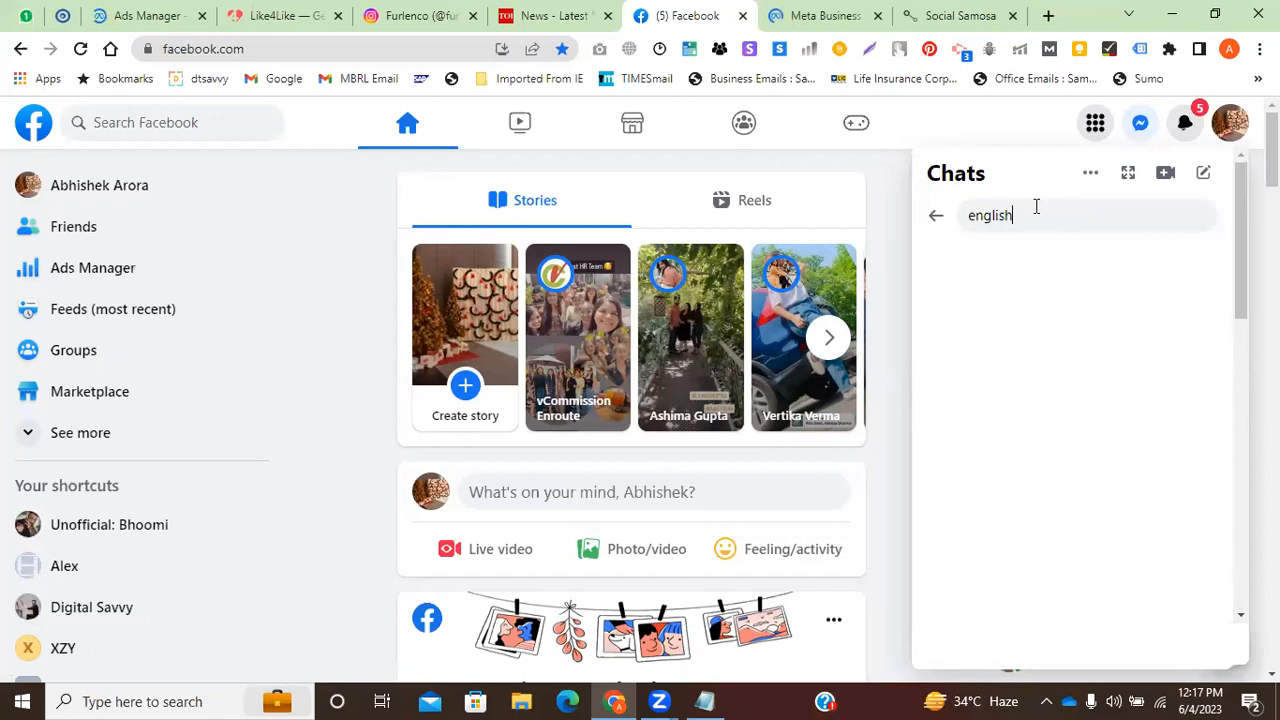
text( tu)
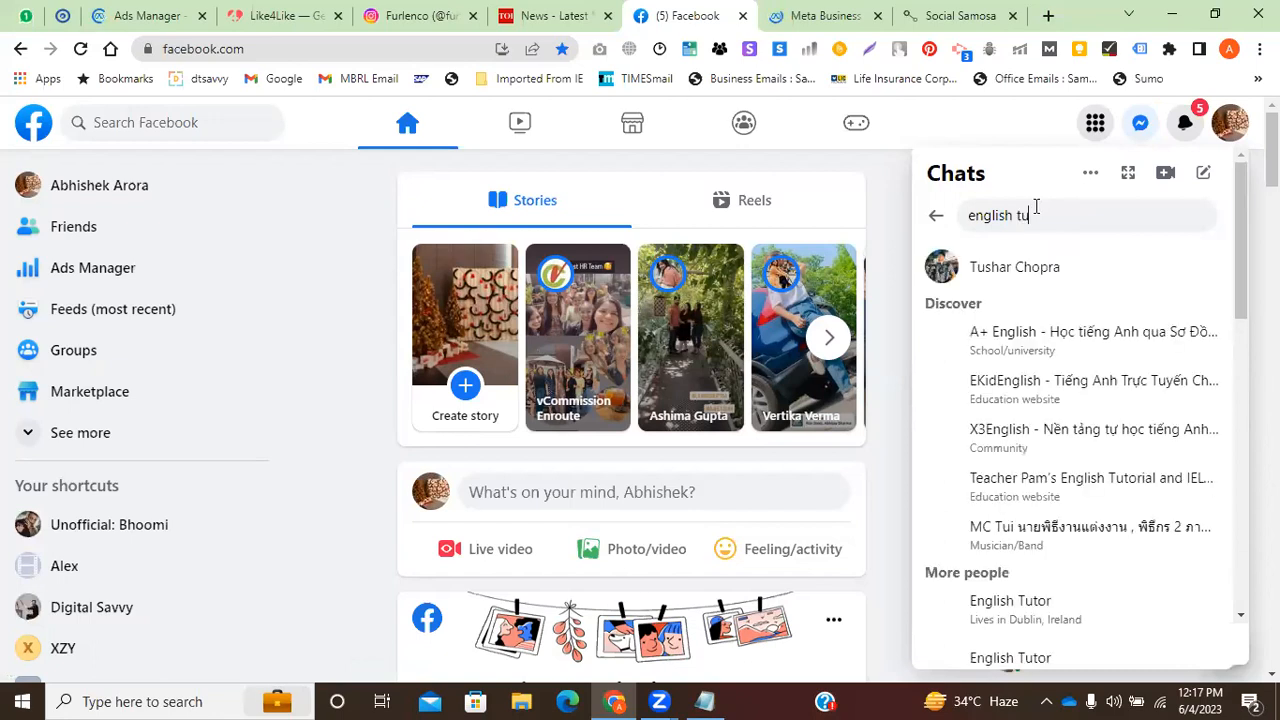
key(BackSpace)
key(BackSpace)
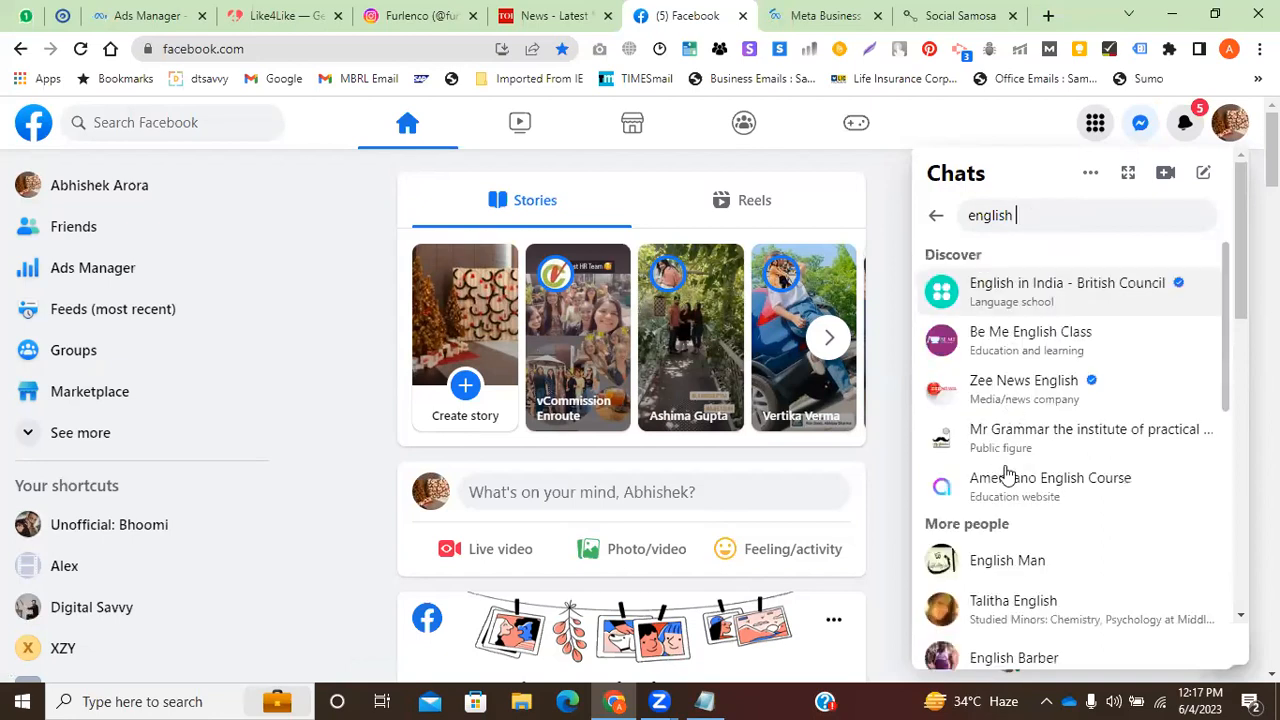
scroll(1075, 470, down, 1)
scroll(1093, 428, down, 2)
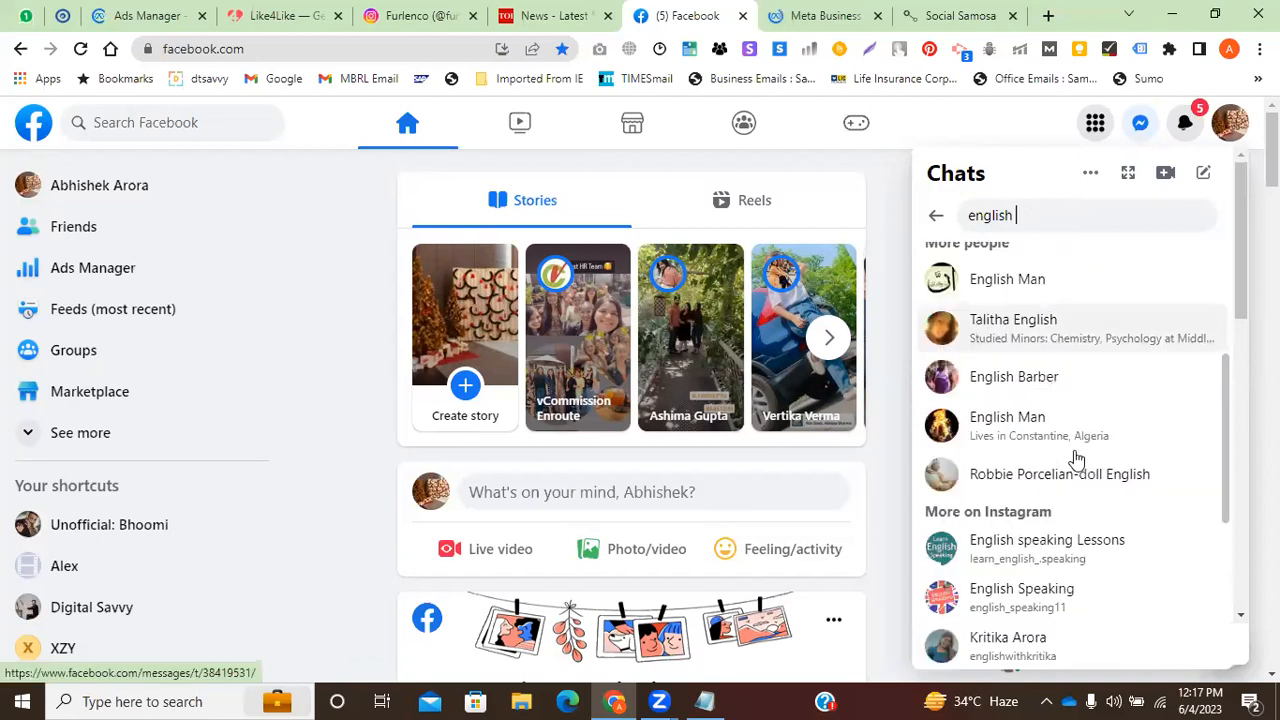
scroll(1074, 454, down, 1)
scroll(1075, 432, down, 2)
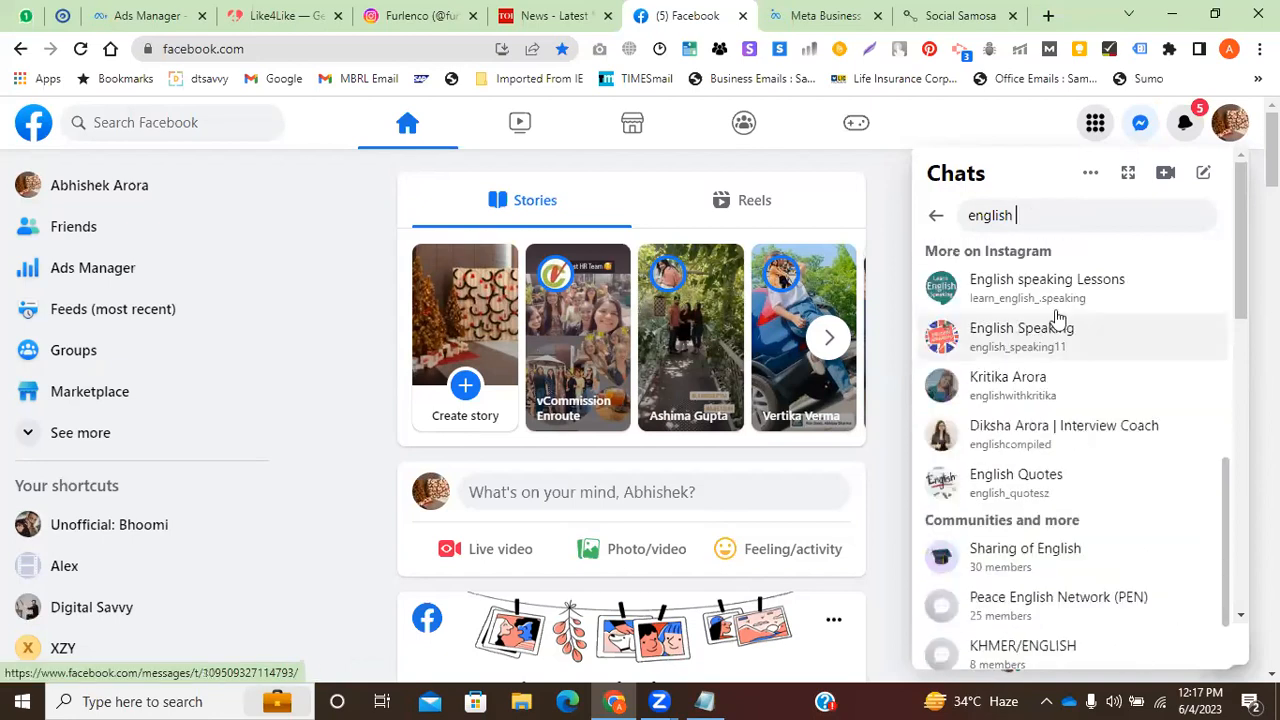
scroll(1095, 350, down, 1)
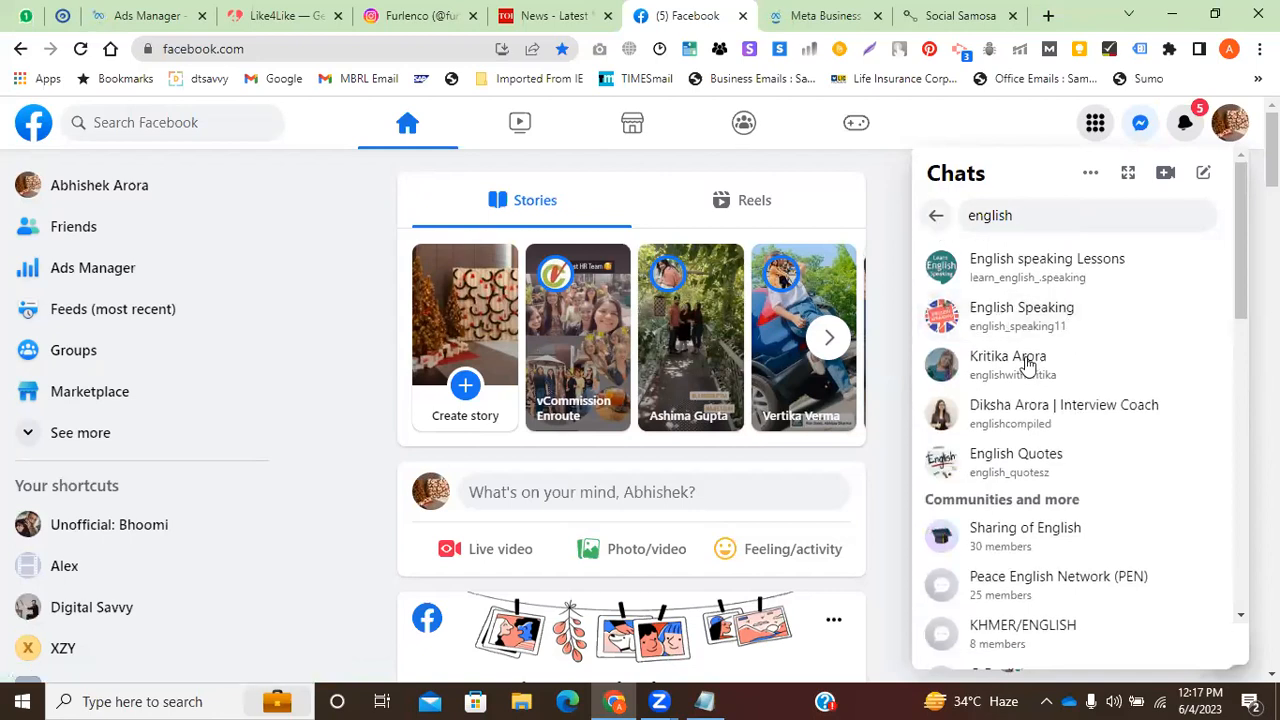
scroll(1026, 394, down, 5)
scroll(1026, 420, down, 4)
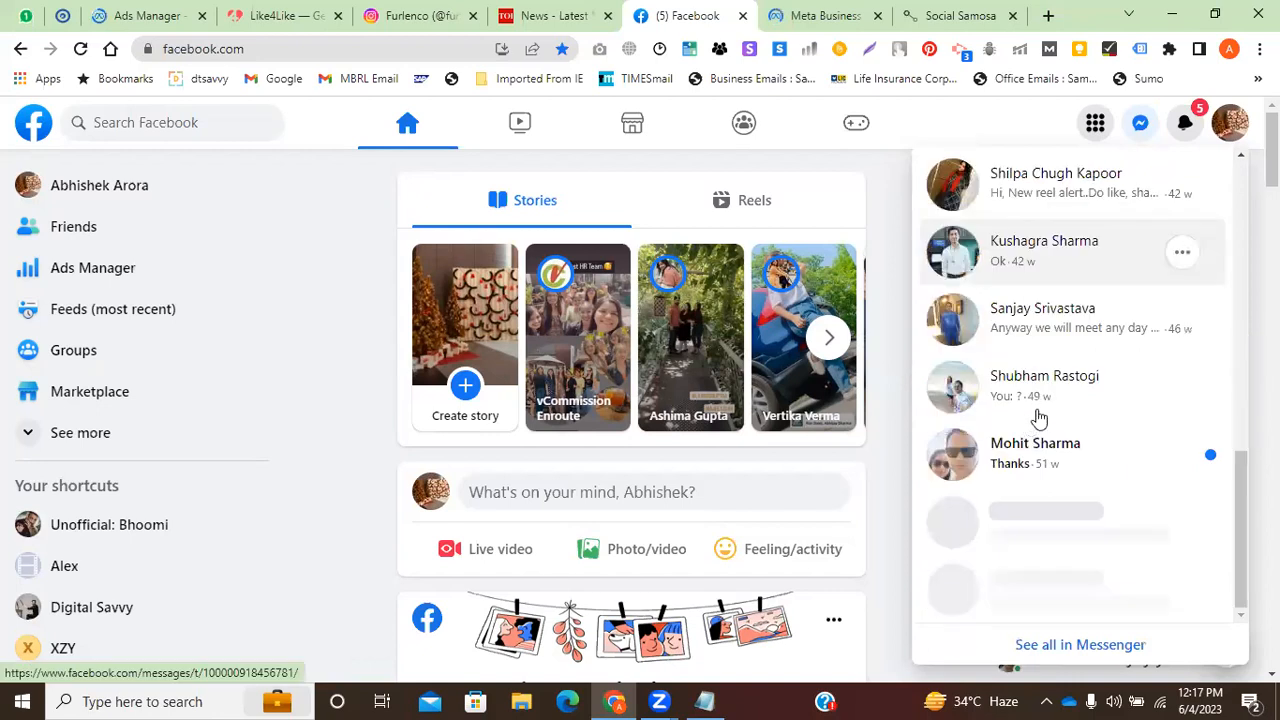
Scroll the Messenger list back to 2-year-old chats and open the conversation with the bit.ly link.
scroll(1034, 390, down, 1)
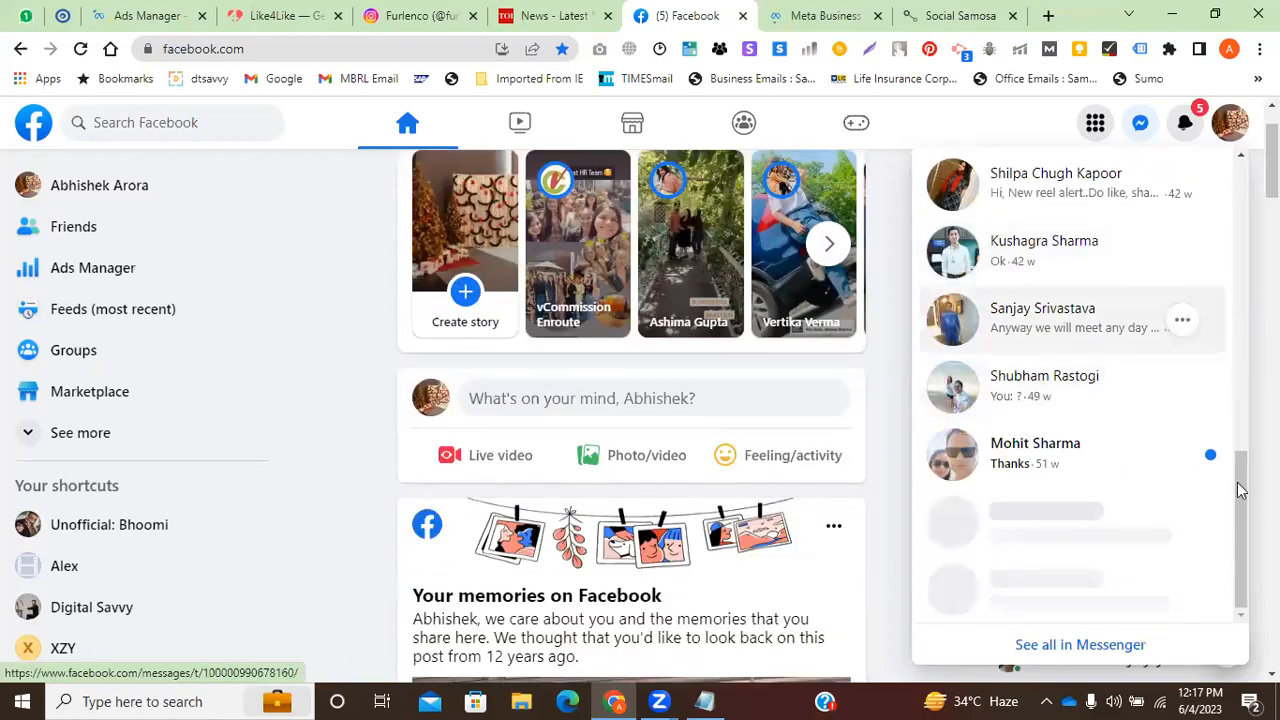
scroll(1070, 454, down, 1)
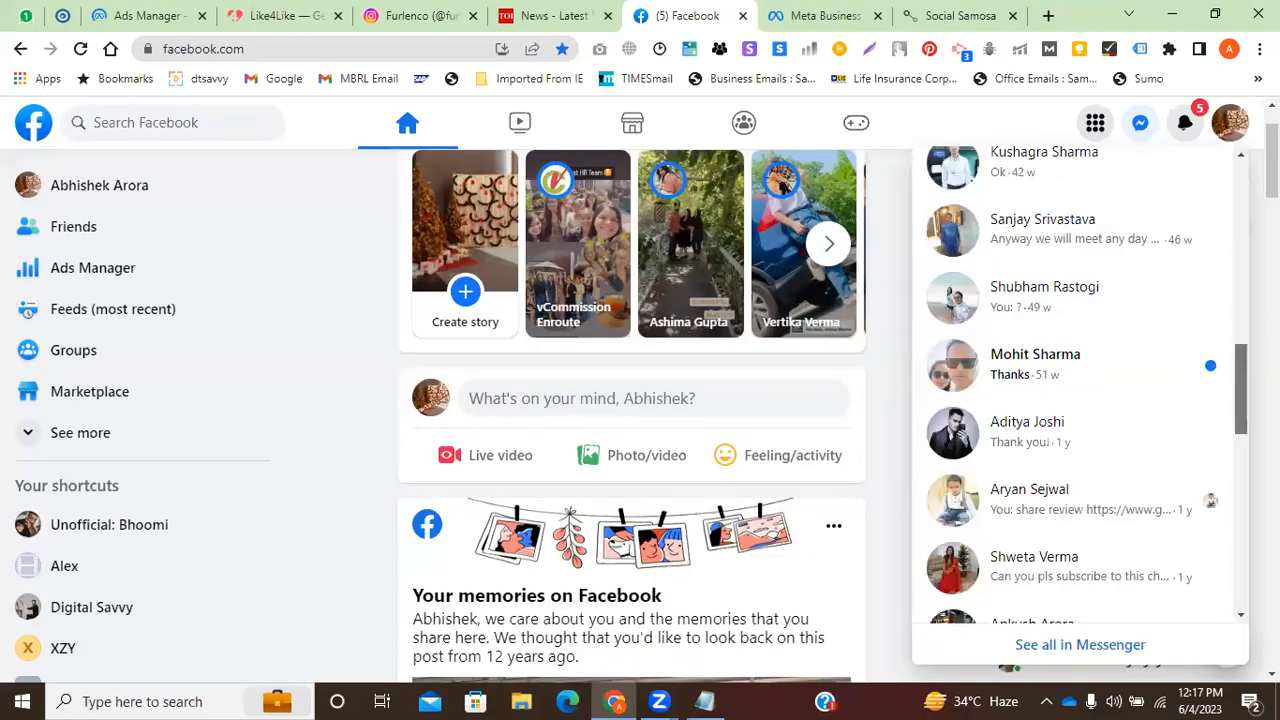
scroll(1233, 380, down, 5)
scroll(1233, 420, down, 3)
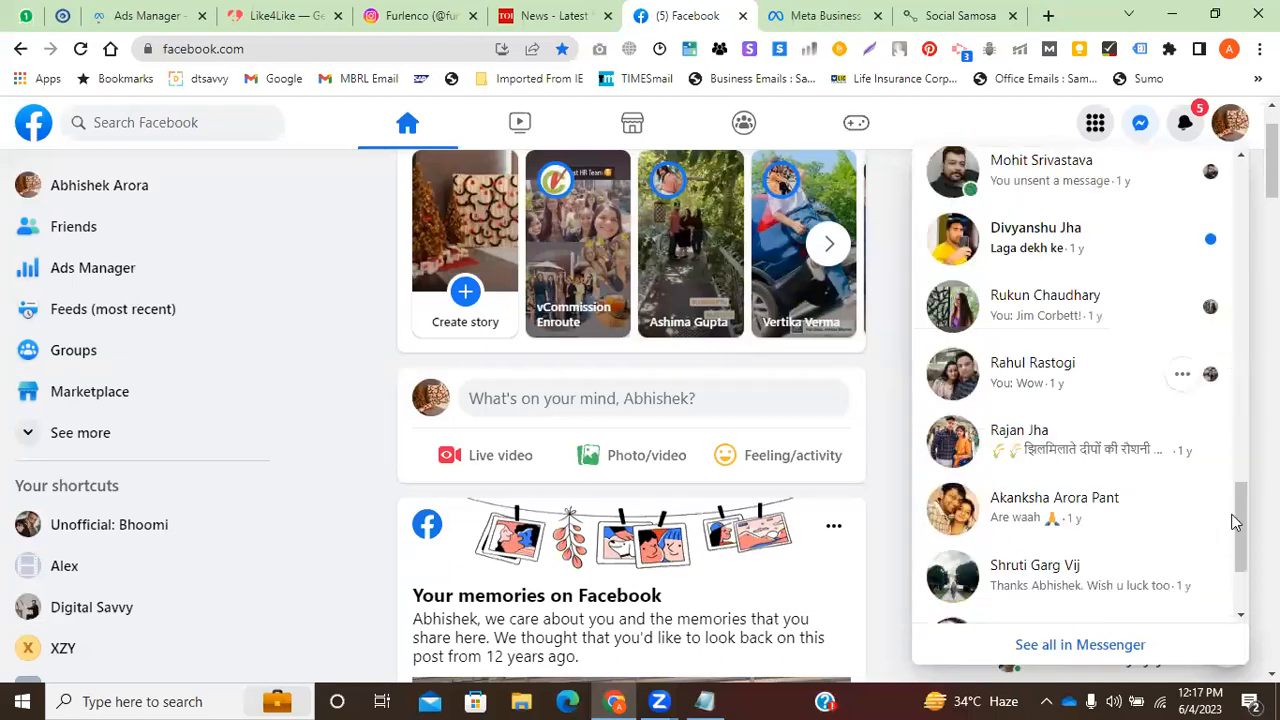
scroll(1236, 470, down, 2)
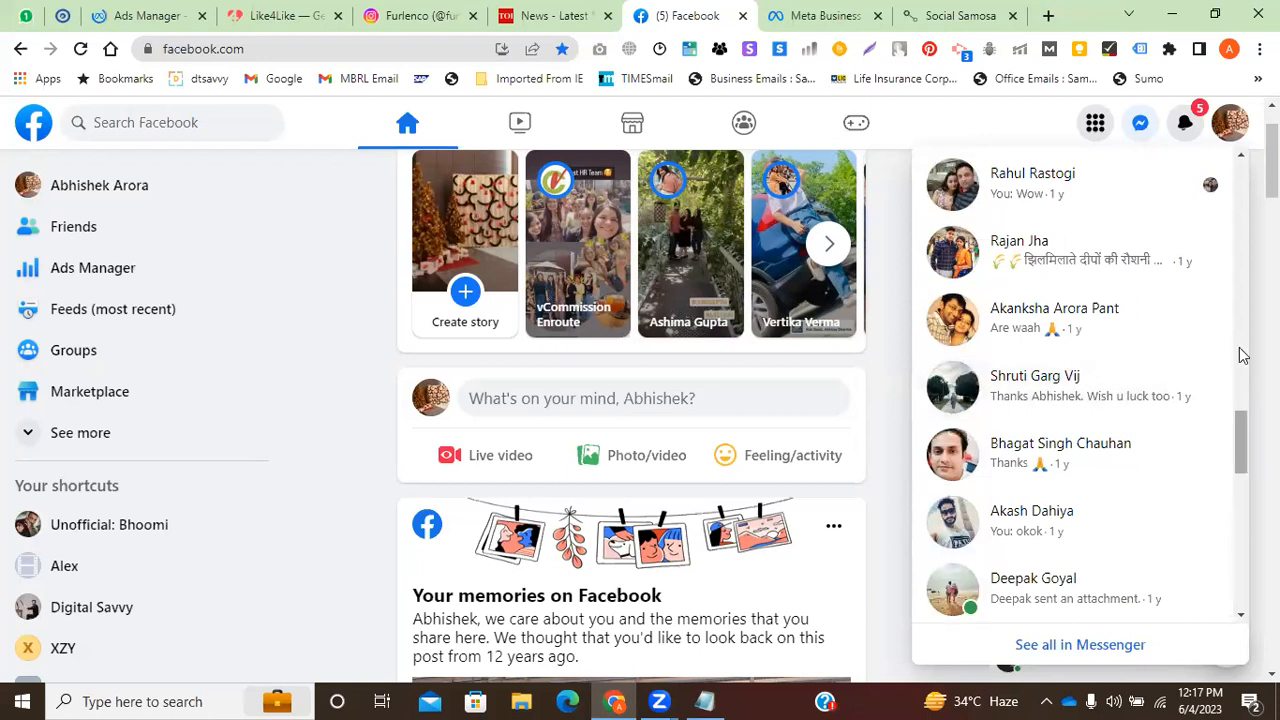
scroll(1240, 535, down, 5)
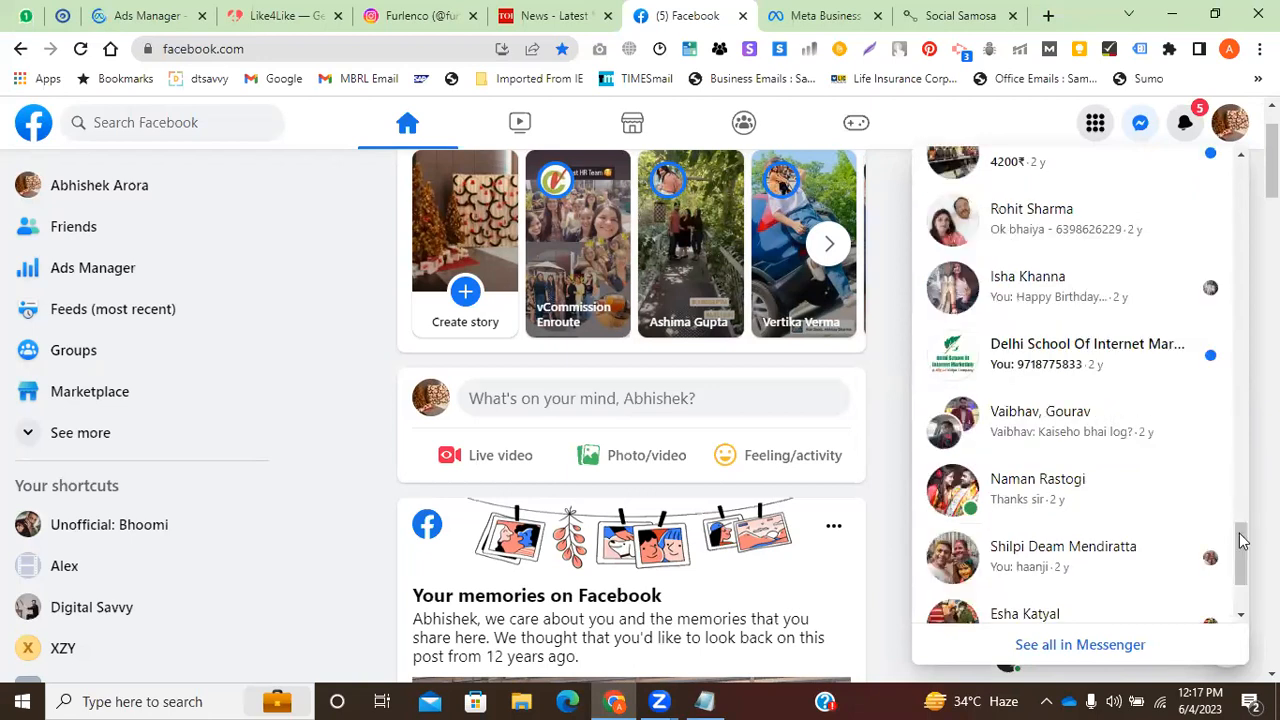
scroll(1240, 570, down, 1)
scroll(1062, 457, down, 5)
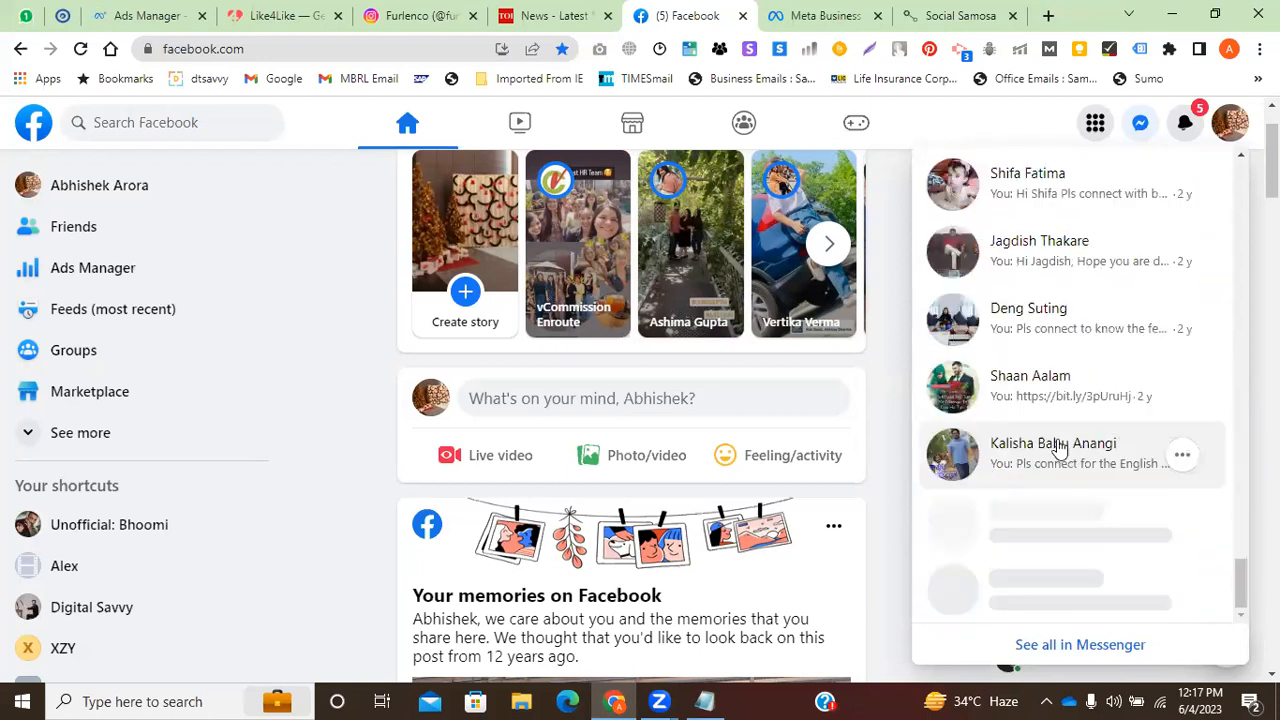
click(942, 418)
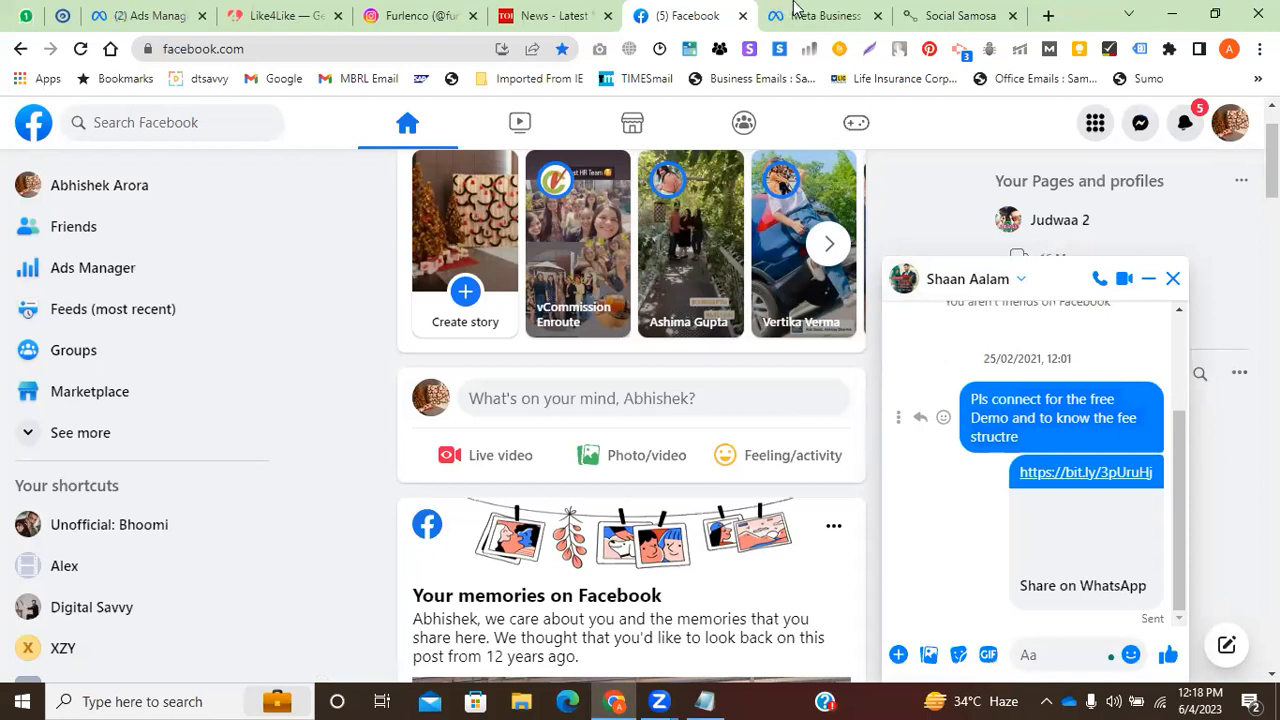
Highlight the chat's date, then open the bit.ly Share on WhatsApp link in a background tab.
drag(1048, 362, 988, 362)
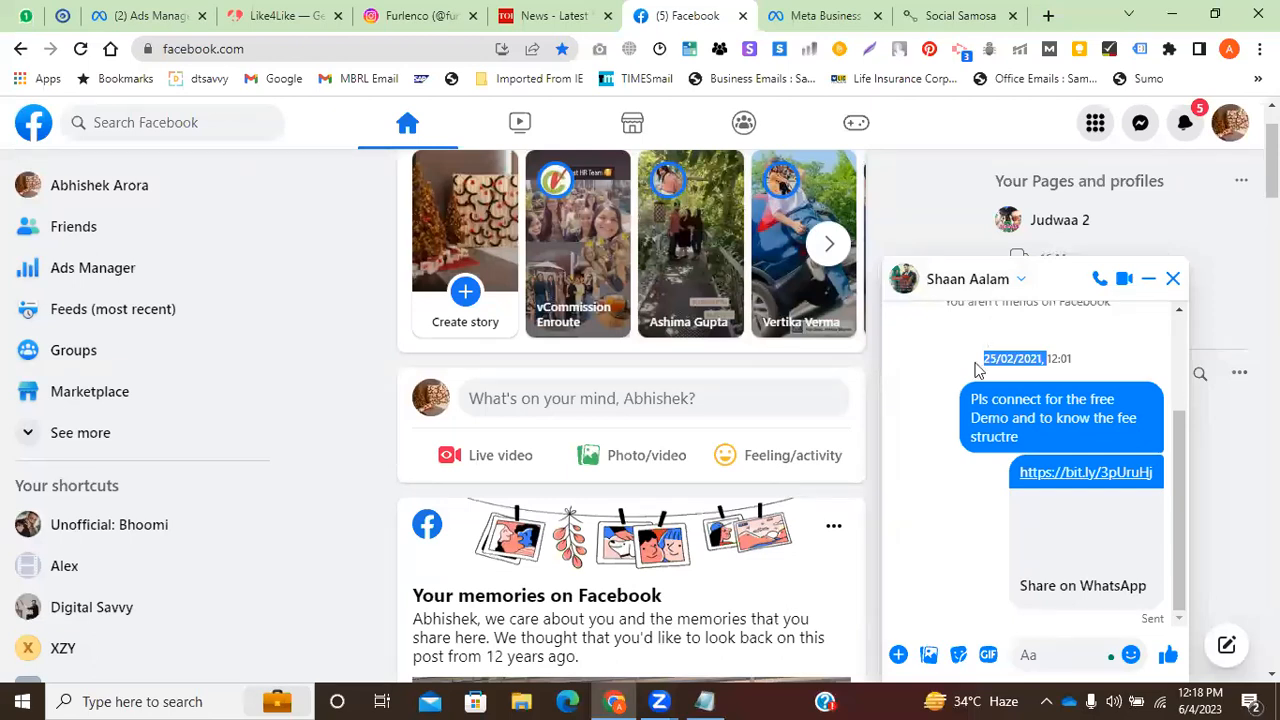
middle_click(1104, 480)
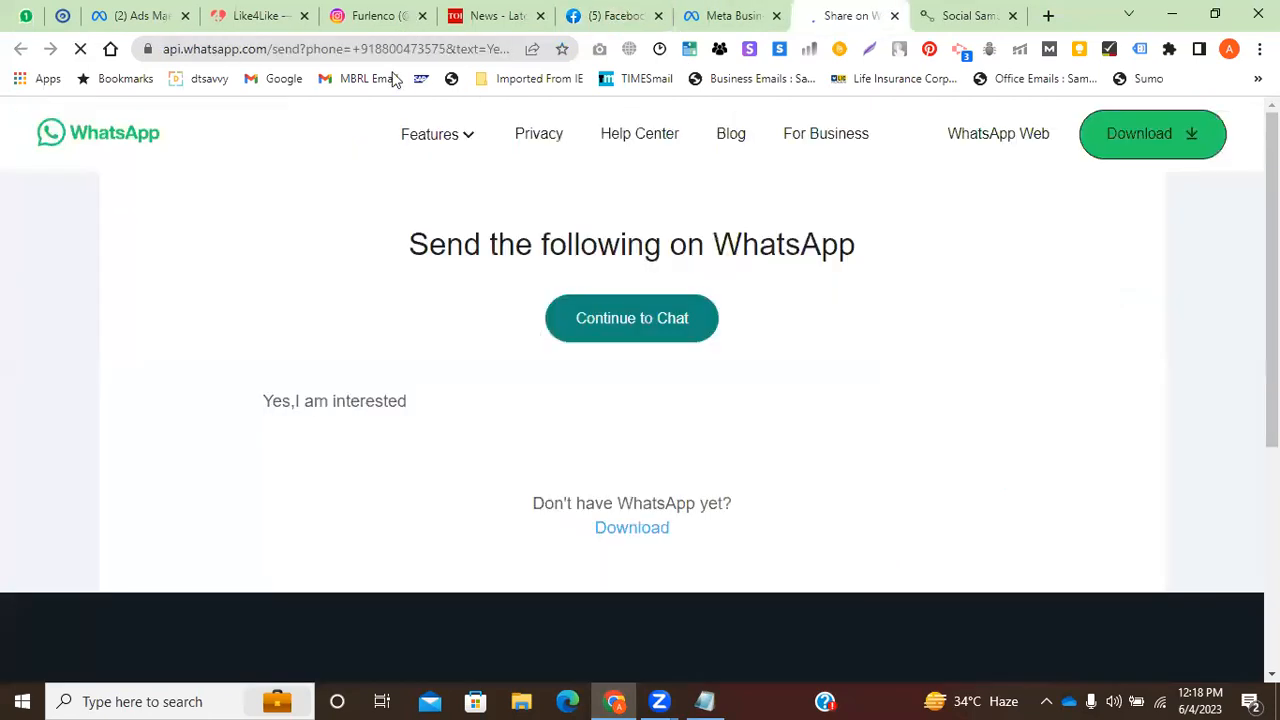
Highlight the phone number in the WhatsApp click-to-chat link, then return to the Facebook chat.
drag(377, 48, 482, 81)
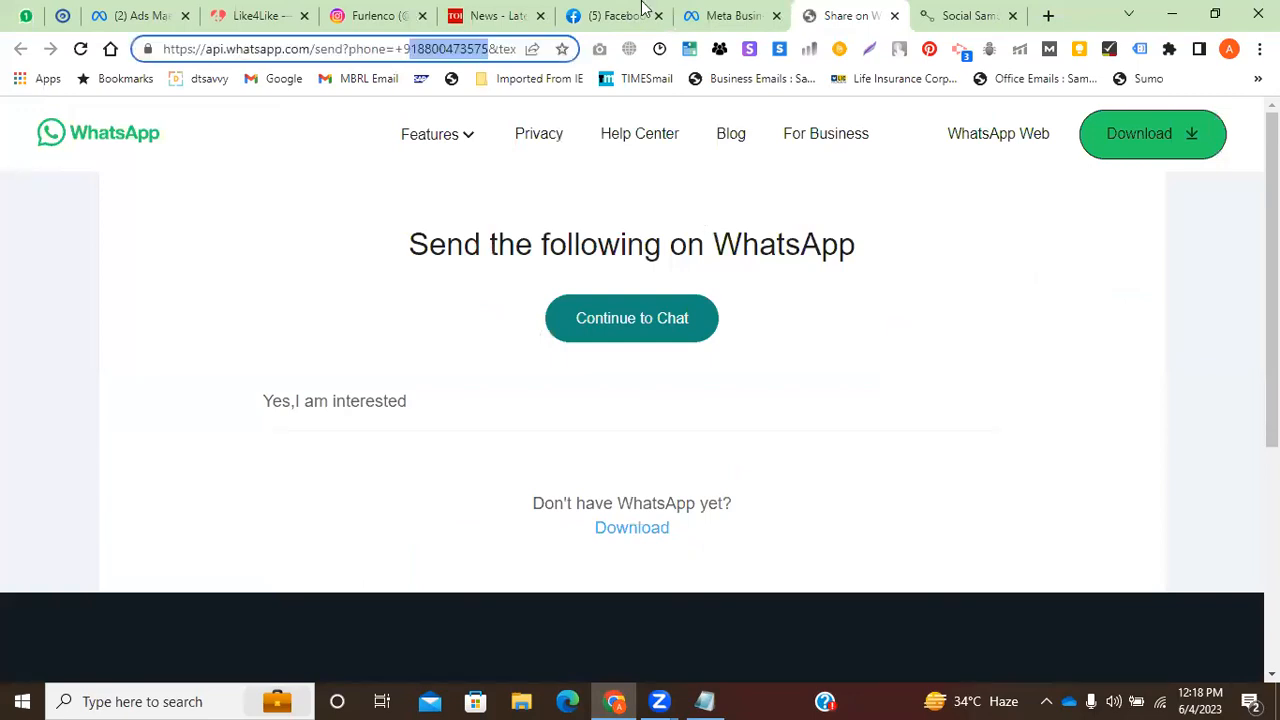
click(615, 16)
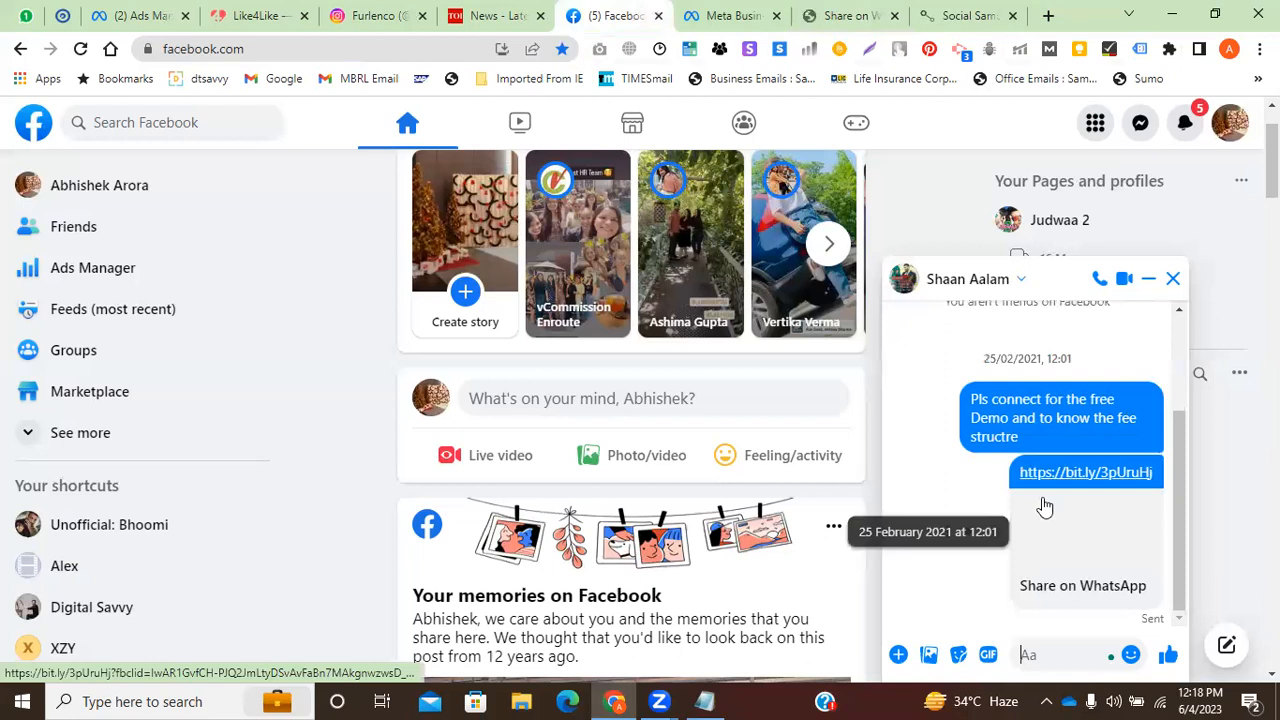
scroll(1016, 483, up, 1)
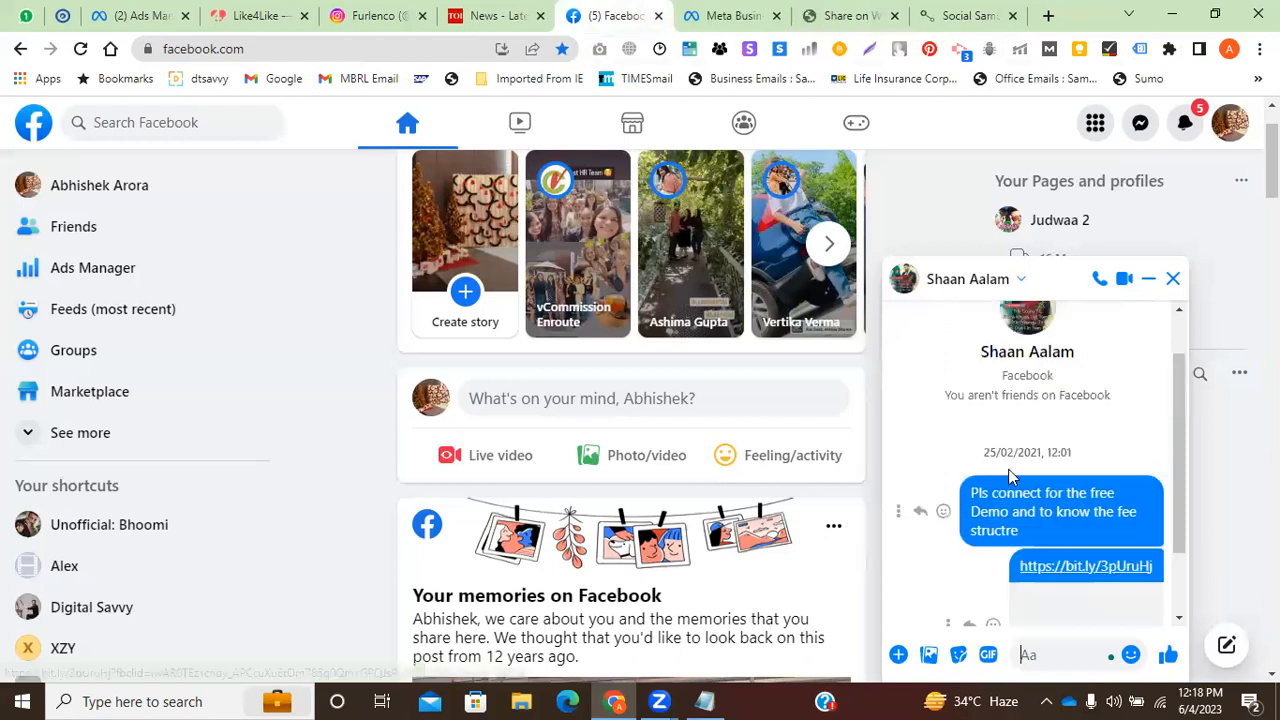
scroll(992, 434, down, 1)
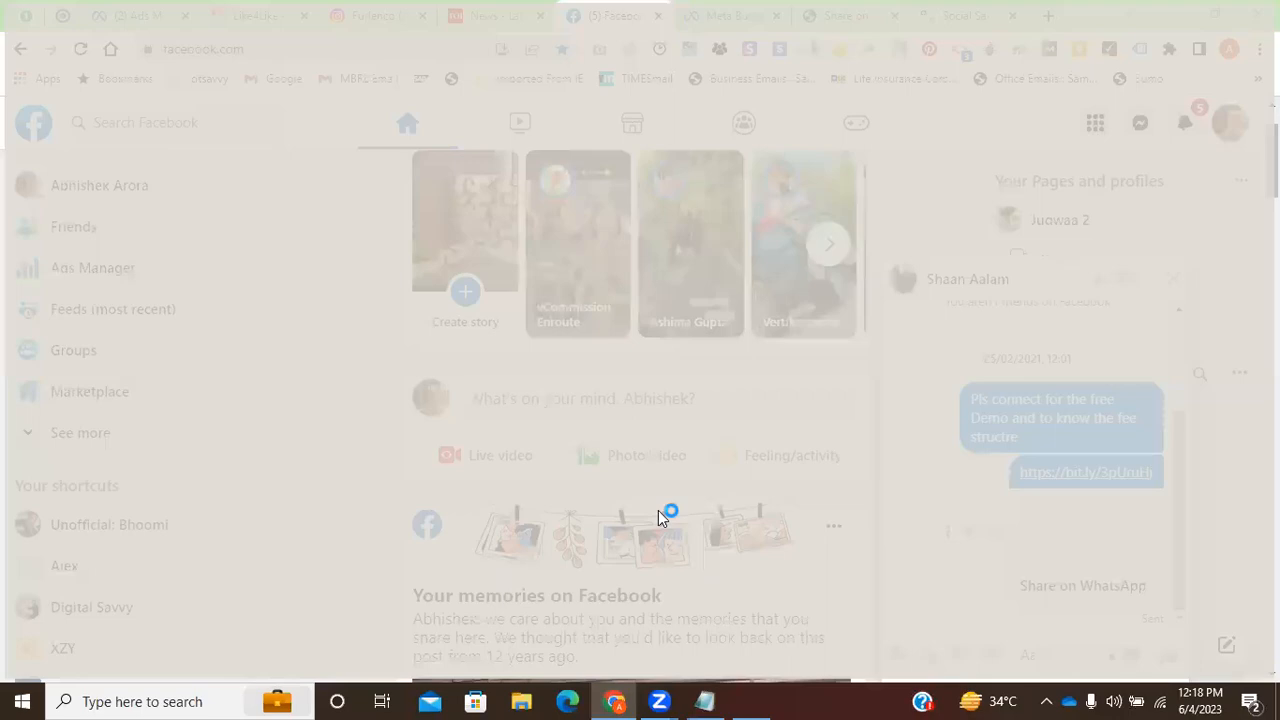
click(617, 700)
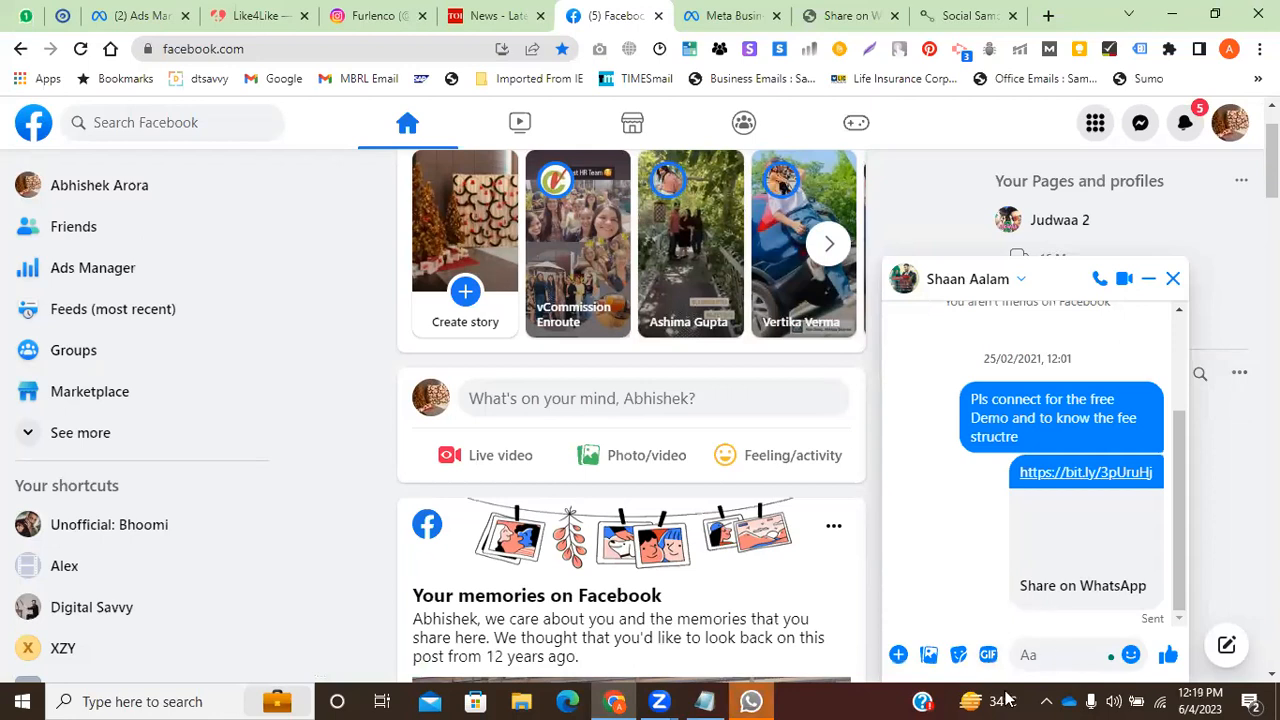
click(495, 12)
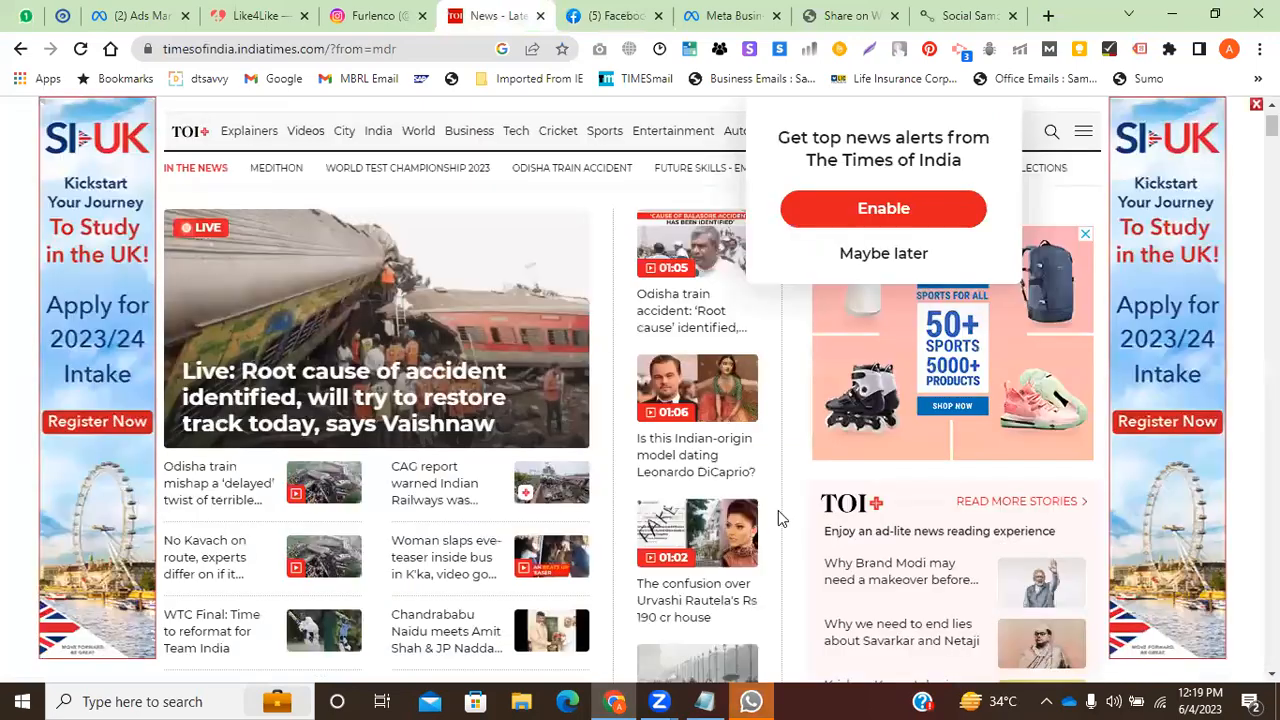
Cycle through the Instagram, Facebook and Times of India tabs, launch WhatsApp desktop, then return to Facebook.
click(414, 10)
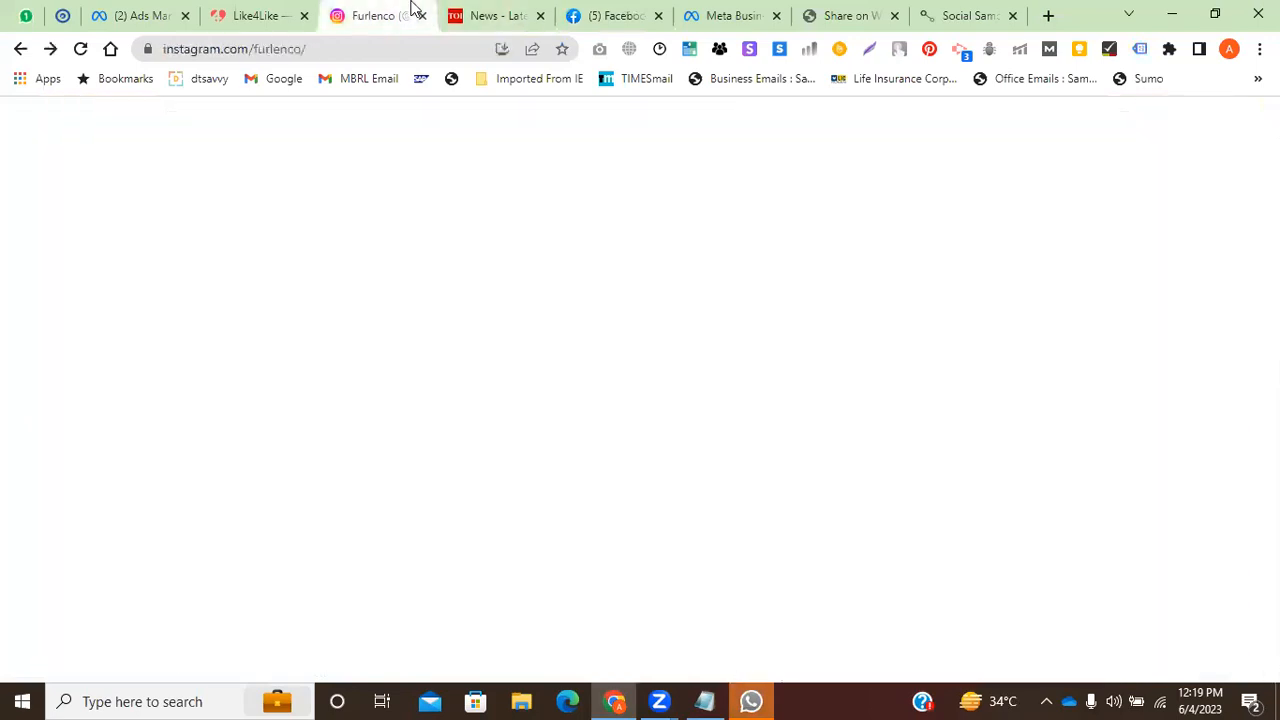
click(612, 16)
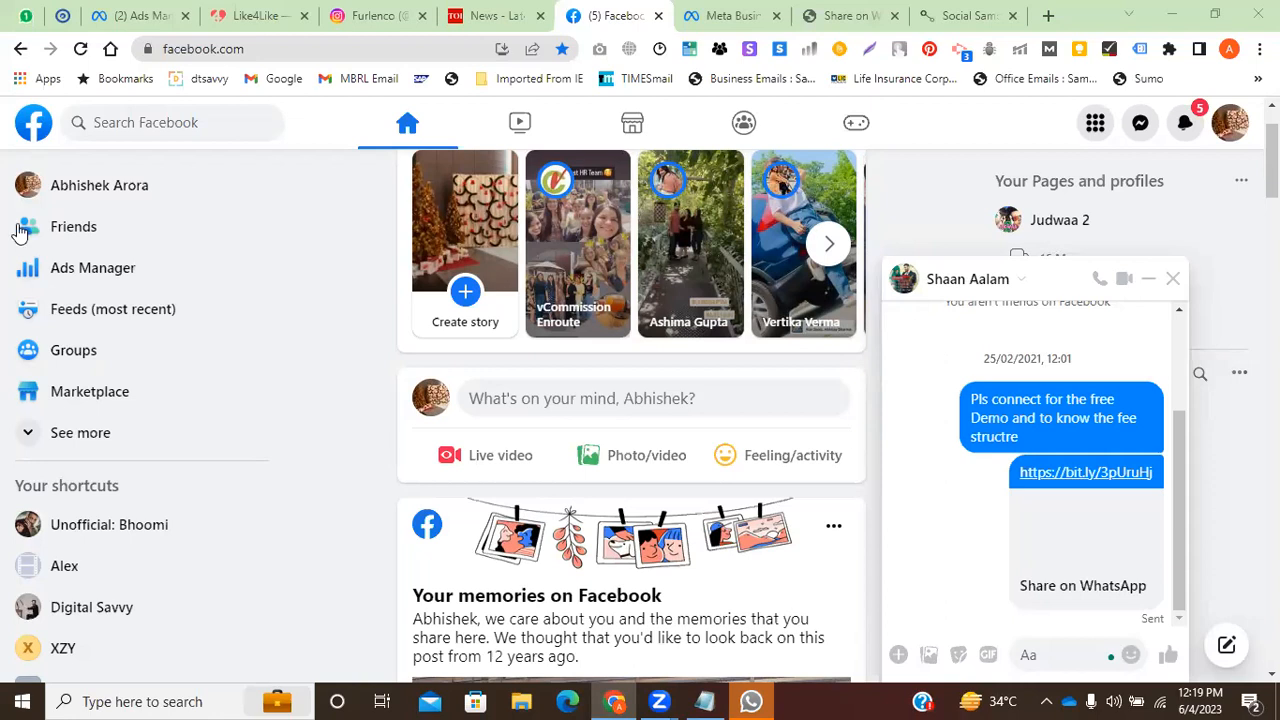
click(479, 8)
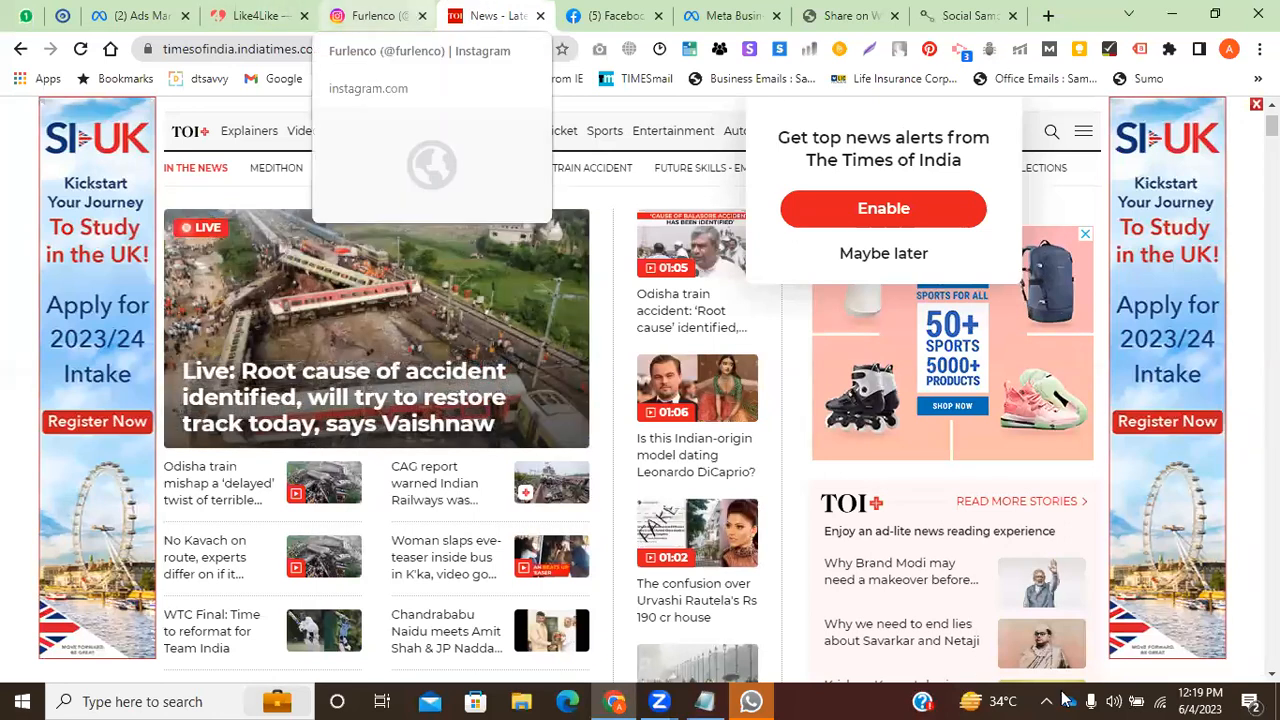
click(751, 701)
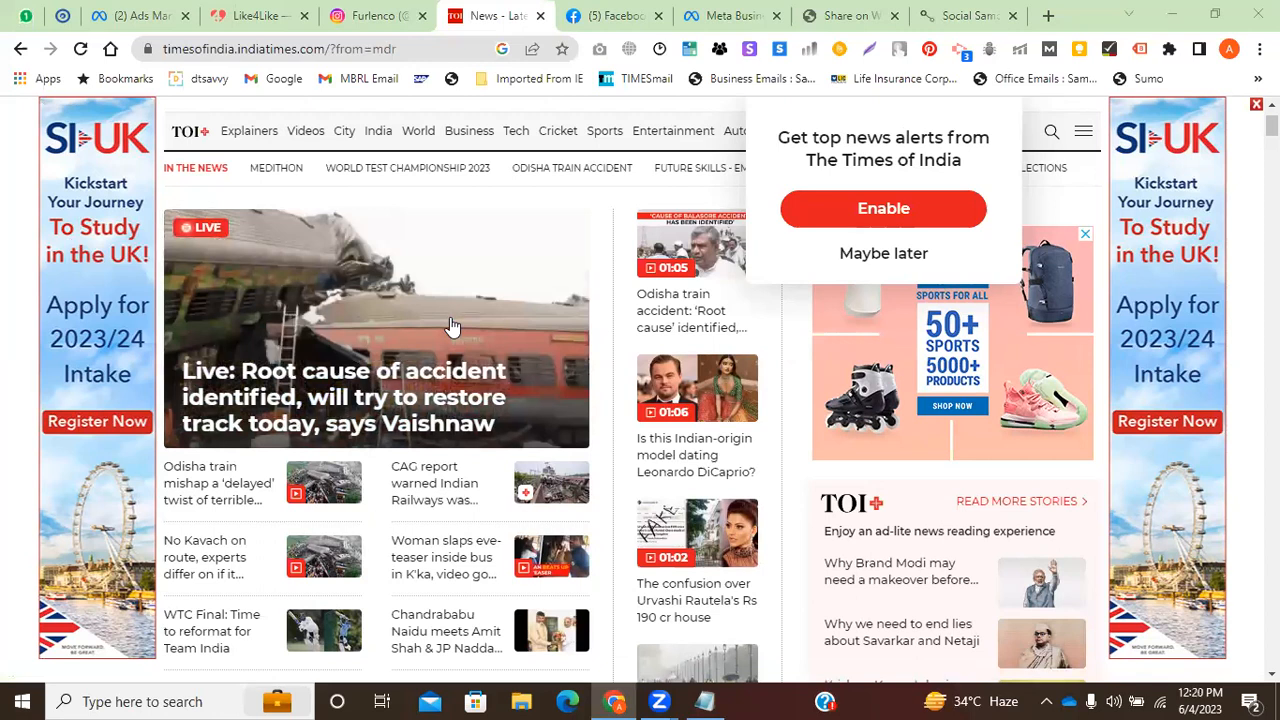
click(620, 15)
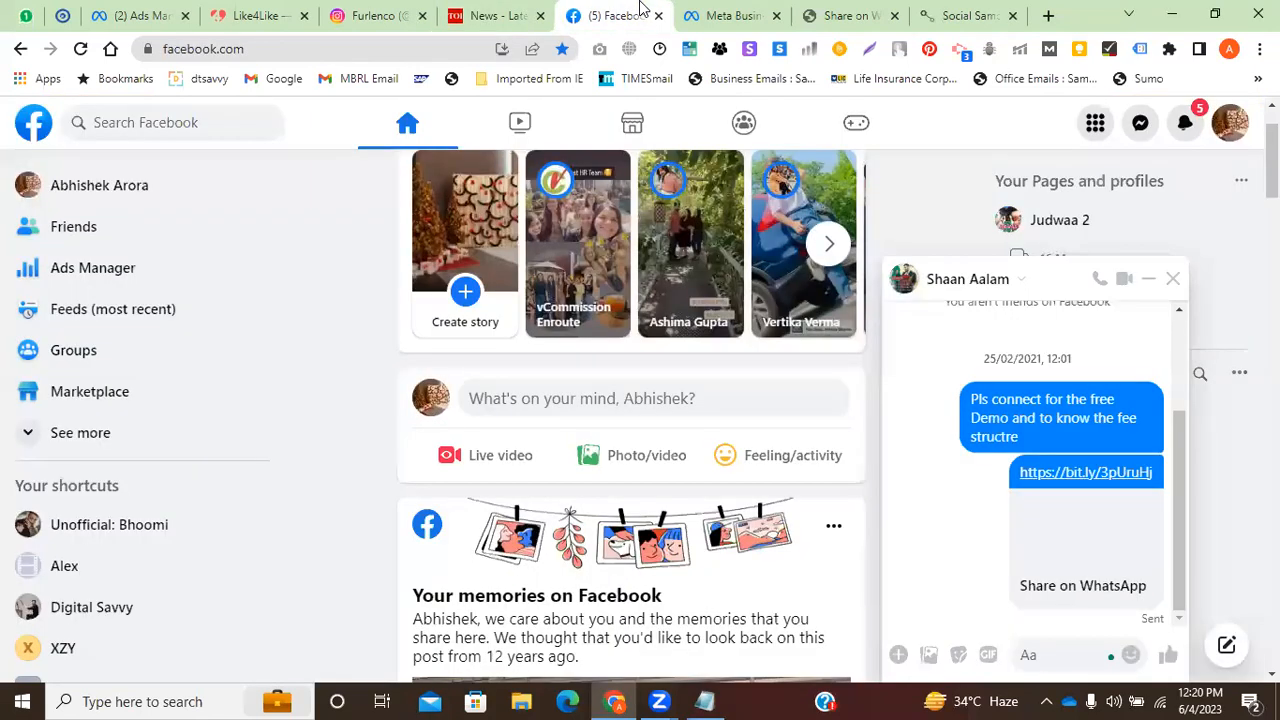
Come back from the Times of India tab to Facebook and minimise the Messenger chat window.
click(533, 10)
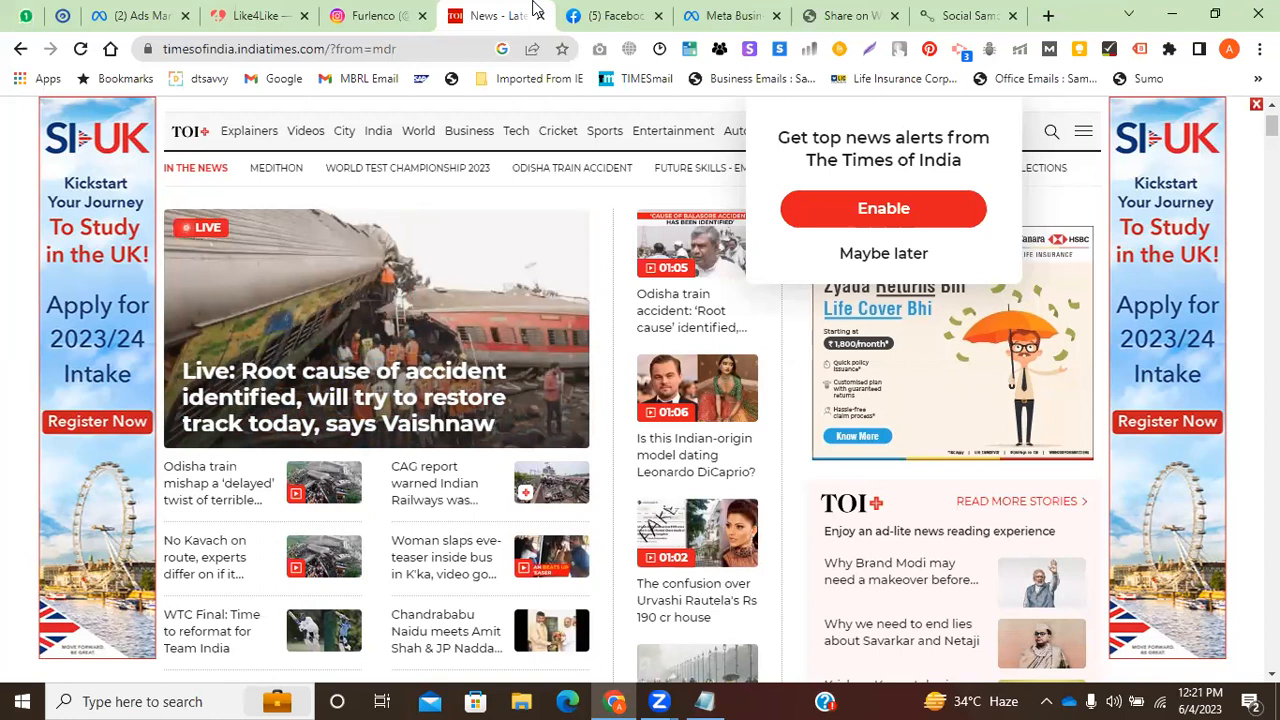
key(ctrl+Tab)
click(1148, 280)
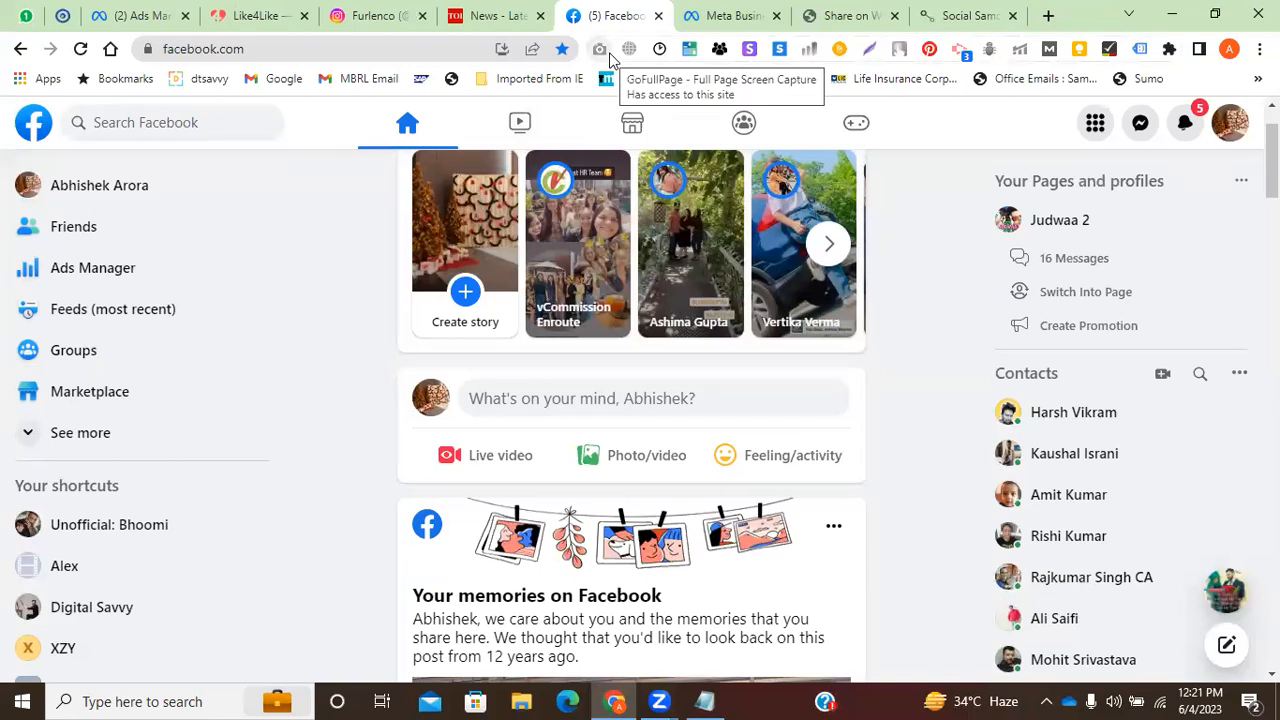
Close the Business Suite 'Confirm your connection' dialog, then cycle through the tabs back to Facebook.
click(722, 15)
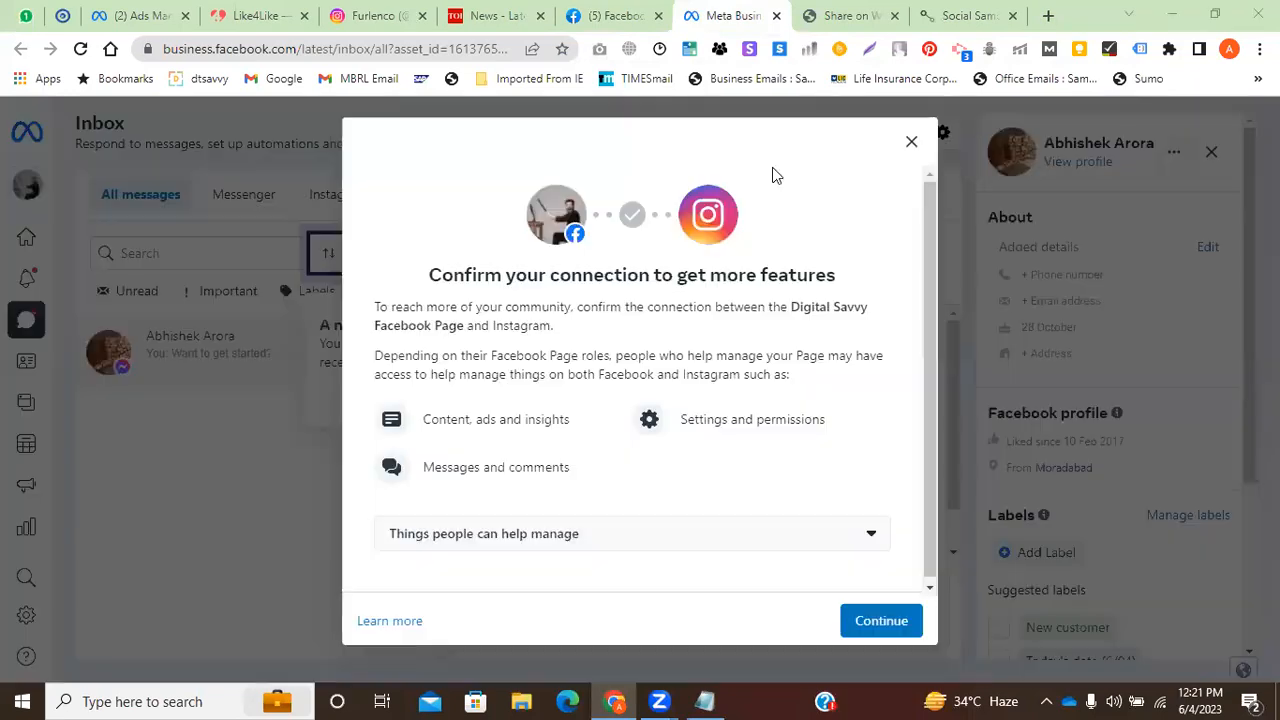
click(912, 145)
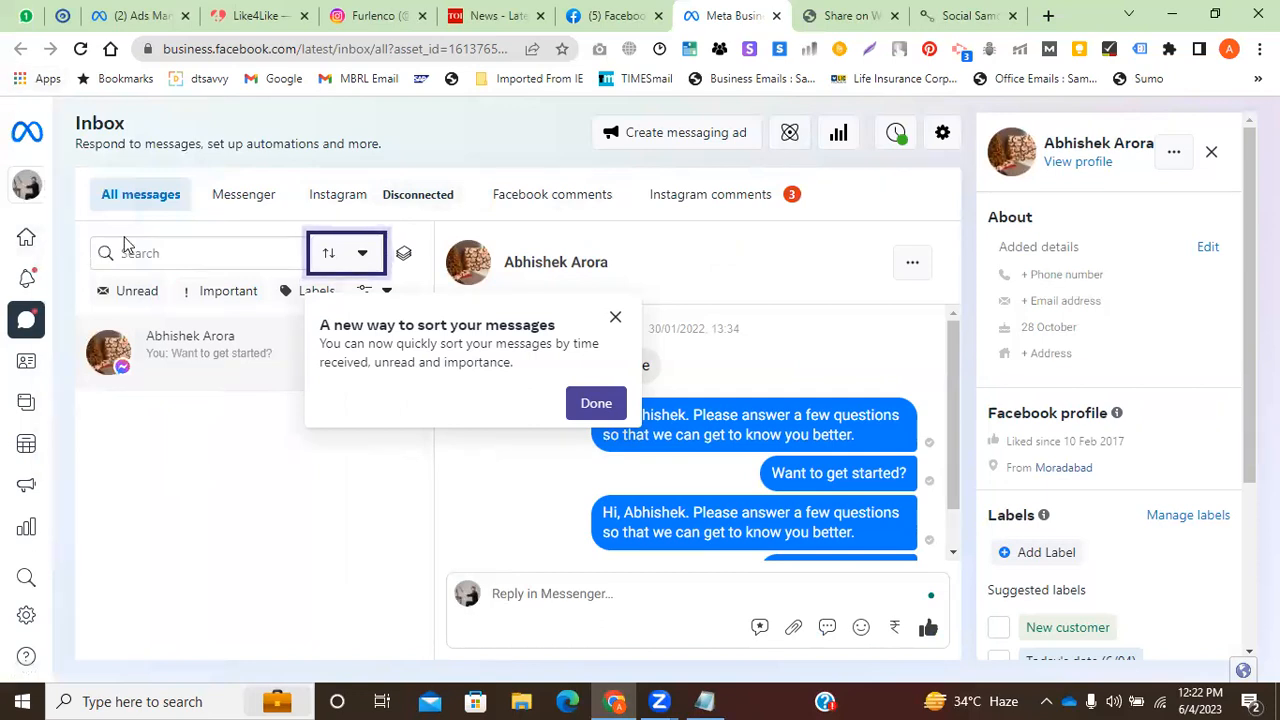
click(852, 16)
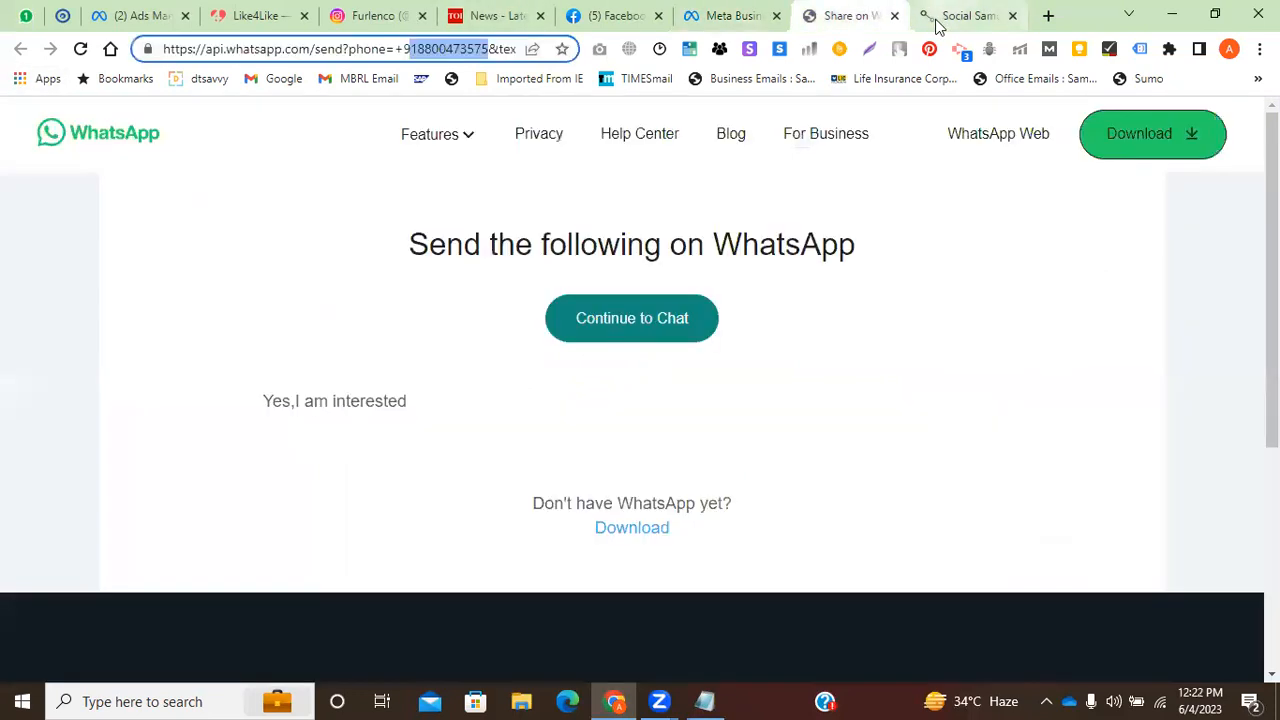
click(490, 16)
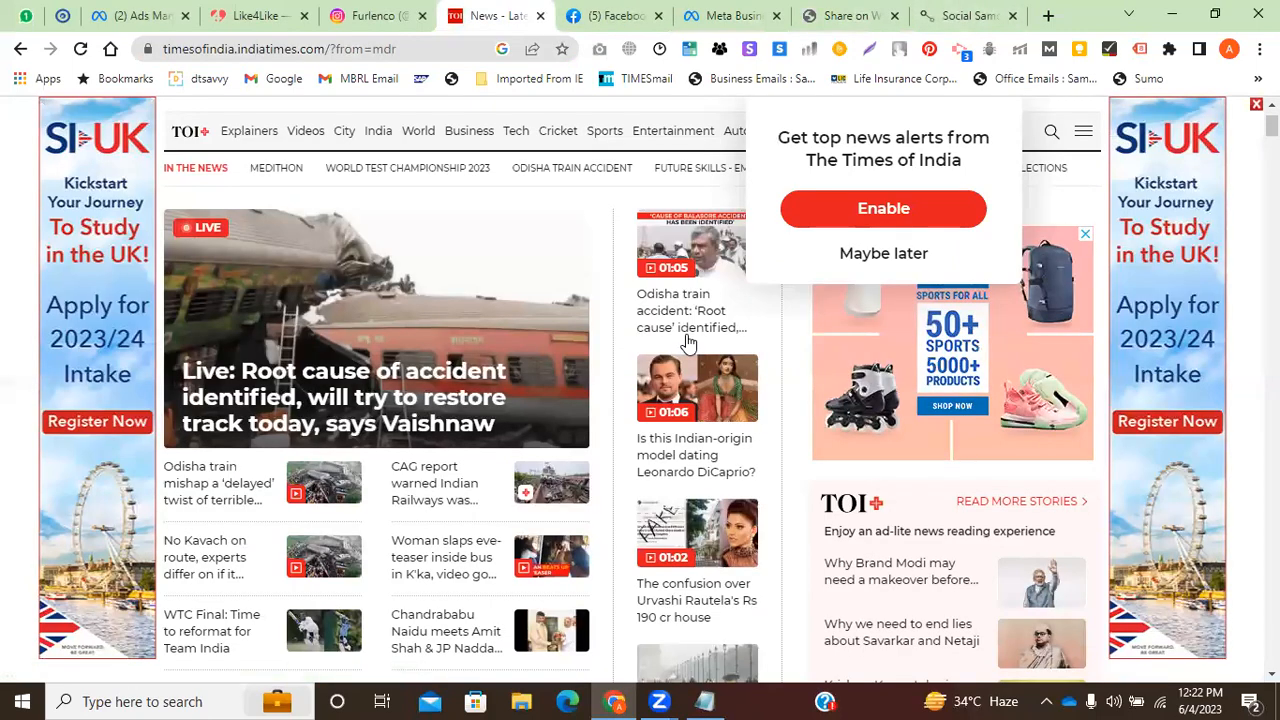
click(624, 12)
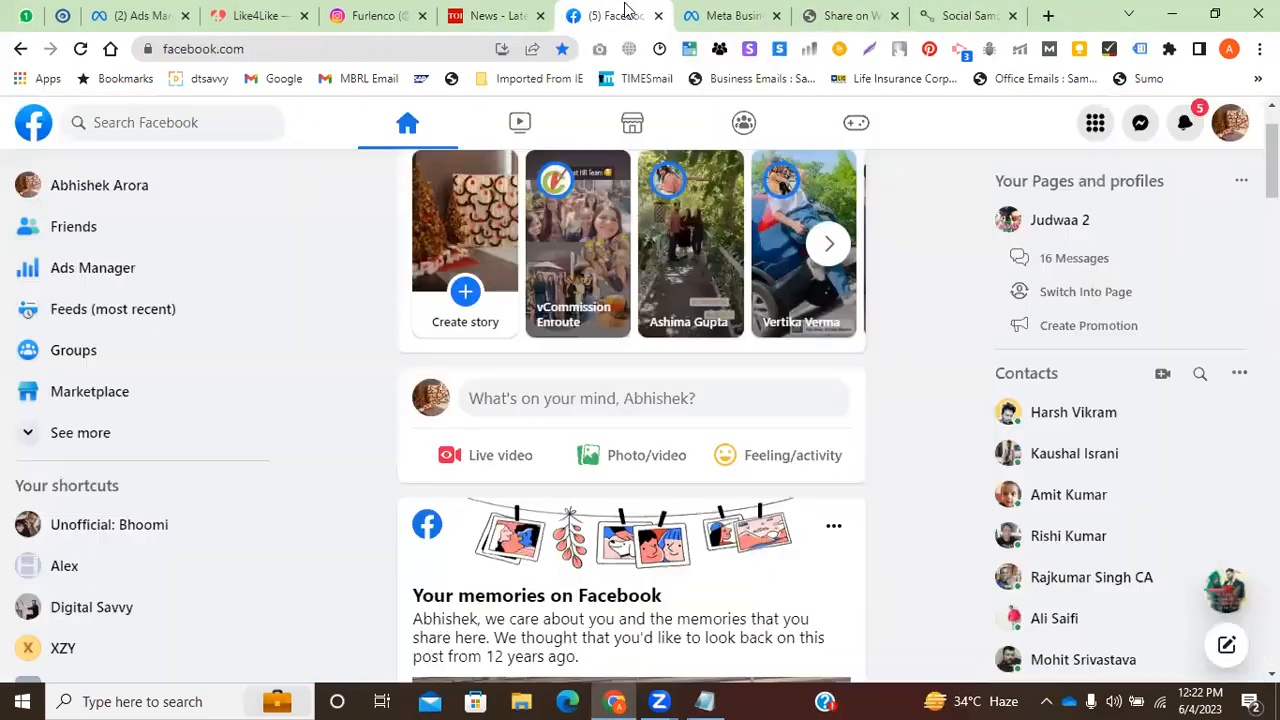
click(724, 12)
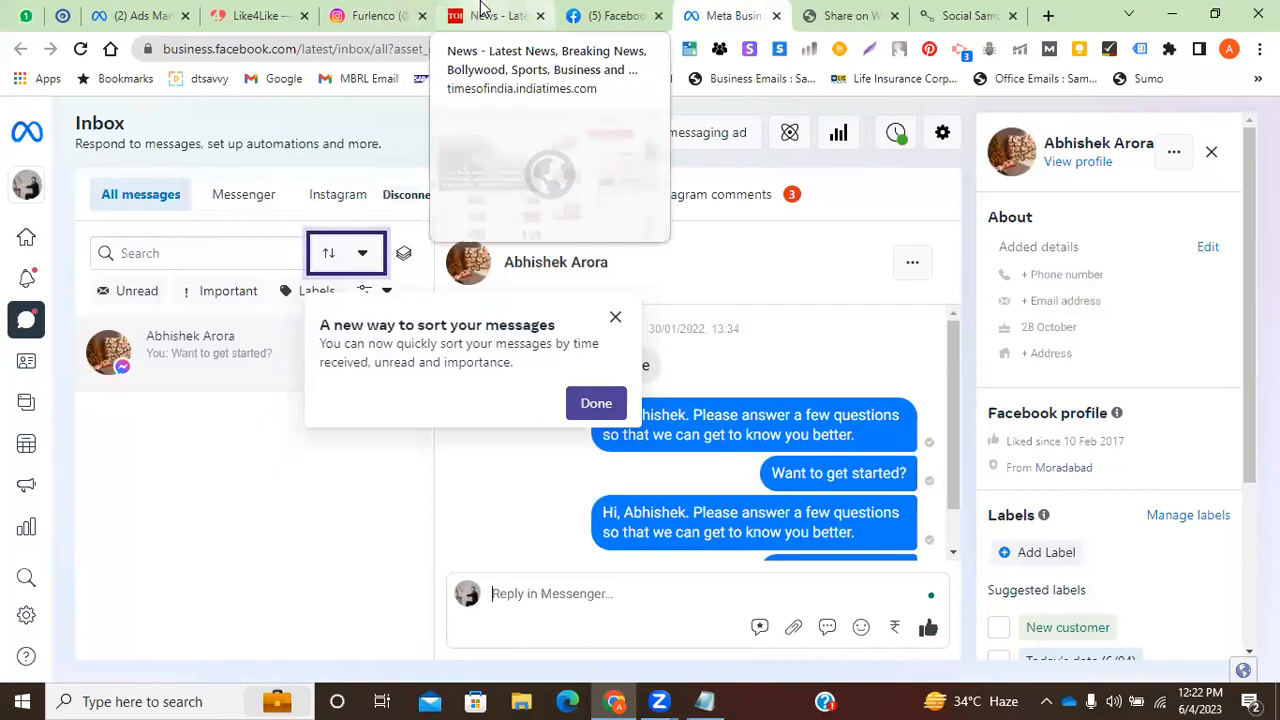
click(570, 12)
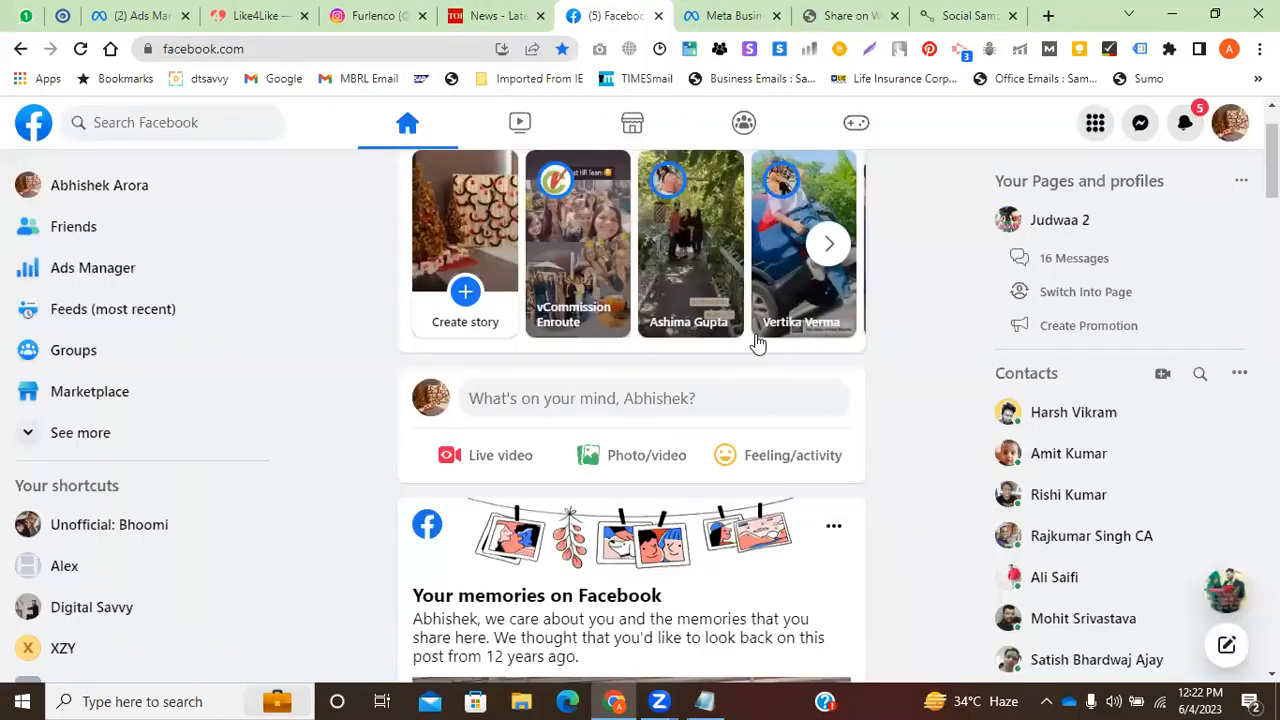
Pass through the Business Suite and DigiLMS tabs to reach the Ads Manager Audiences tab.
click(530, 12)
click(590, 12)
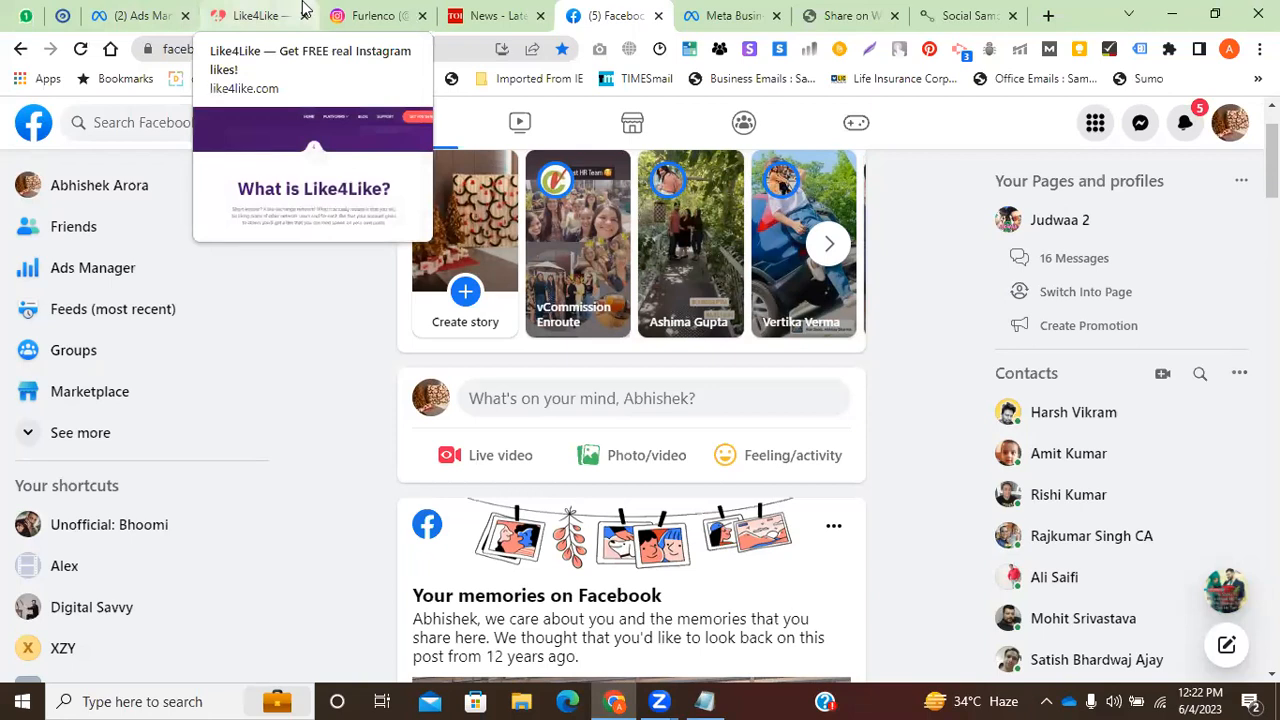
click(738, 15)
click(74, 9)
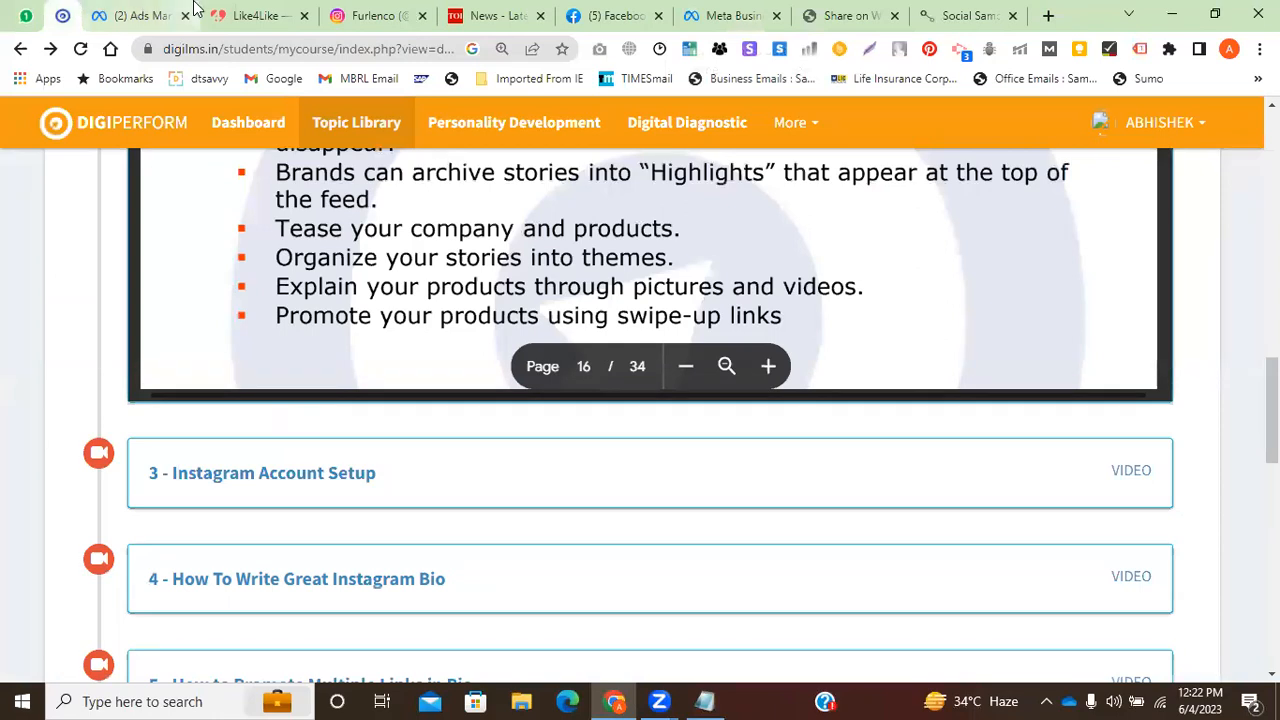
click(138, 12)
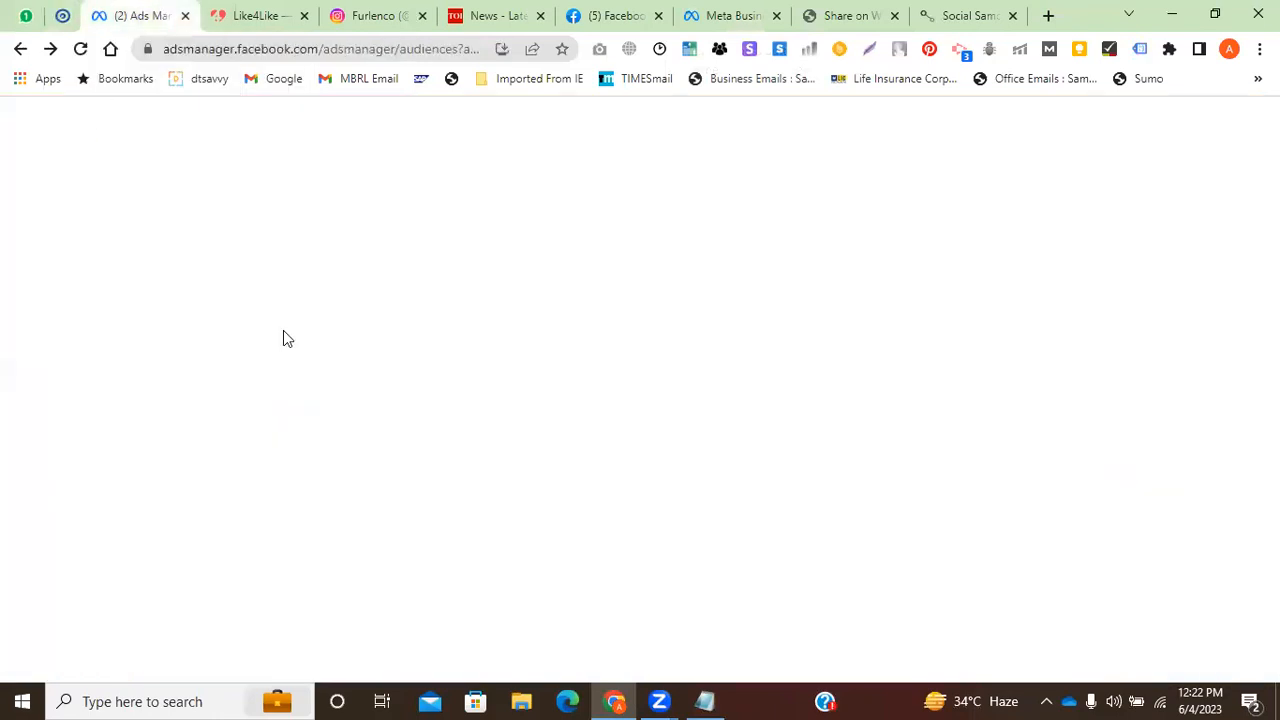
Open Billing & payments from the All tools menu, then flip between the Facebook and DigiLMS tabs.
click(26, 161)
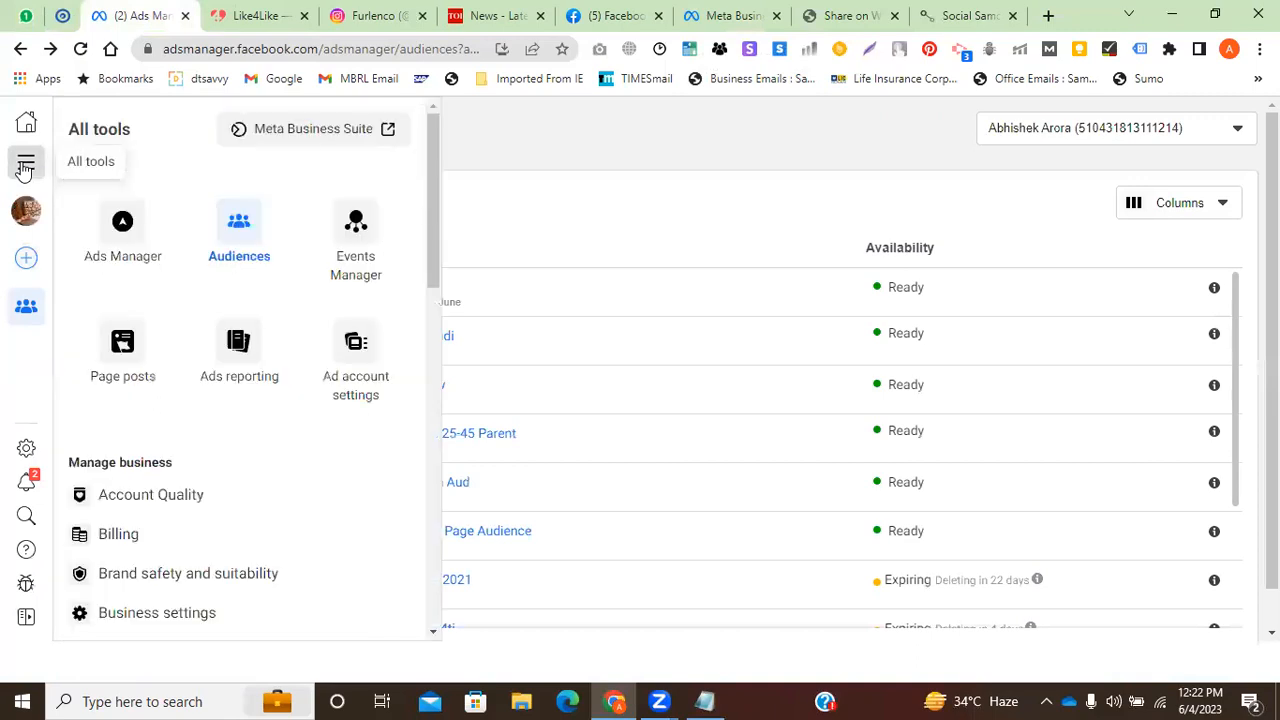
click(138, 543)
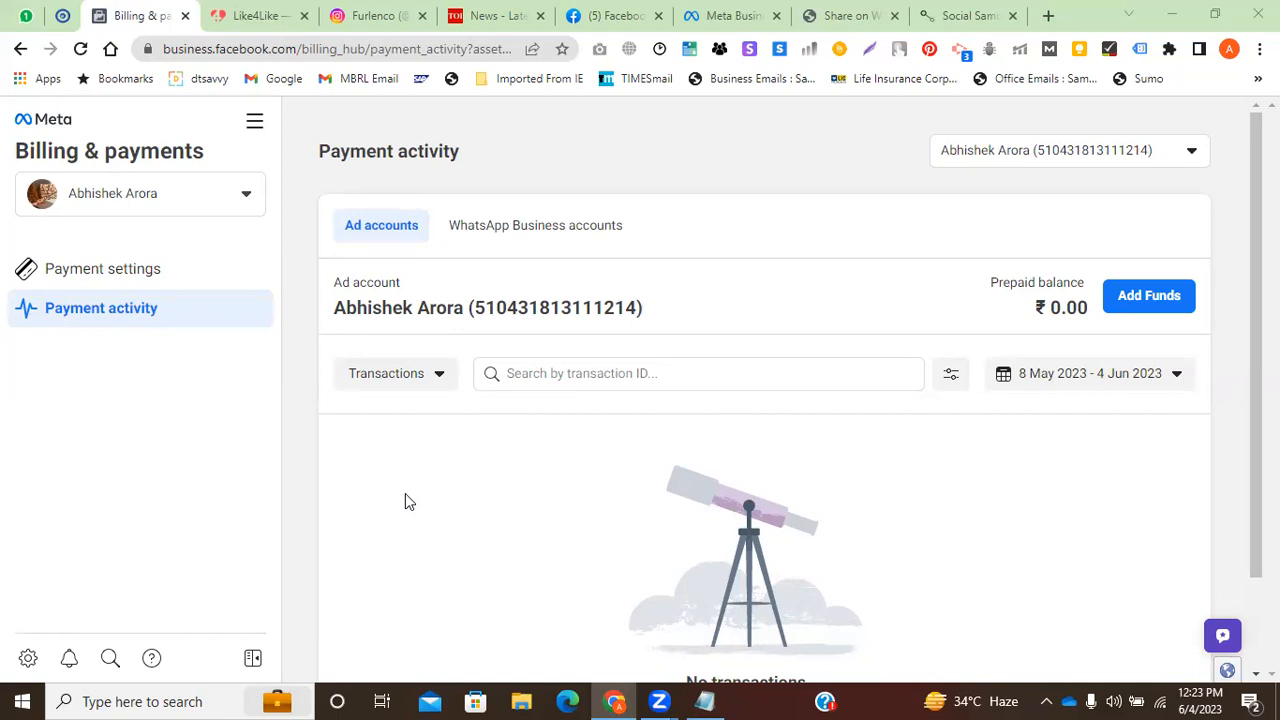
click(612, 15)
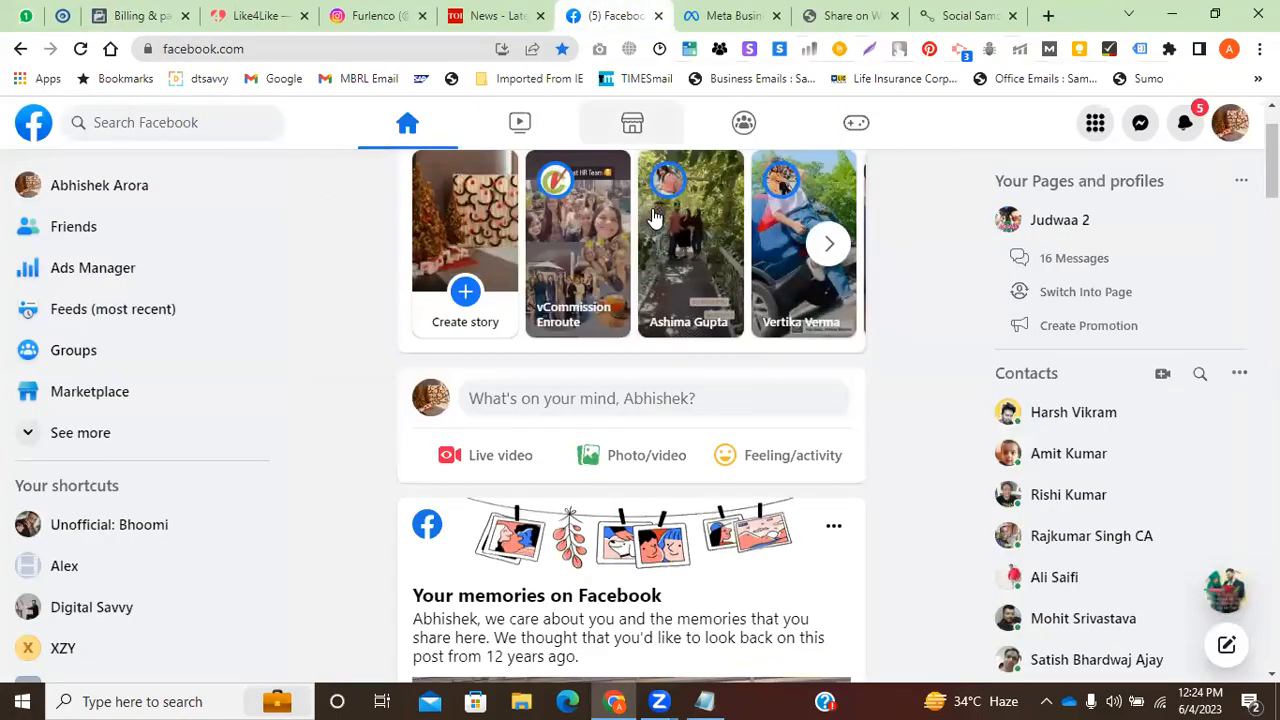
click(62, 15)
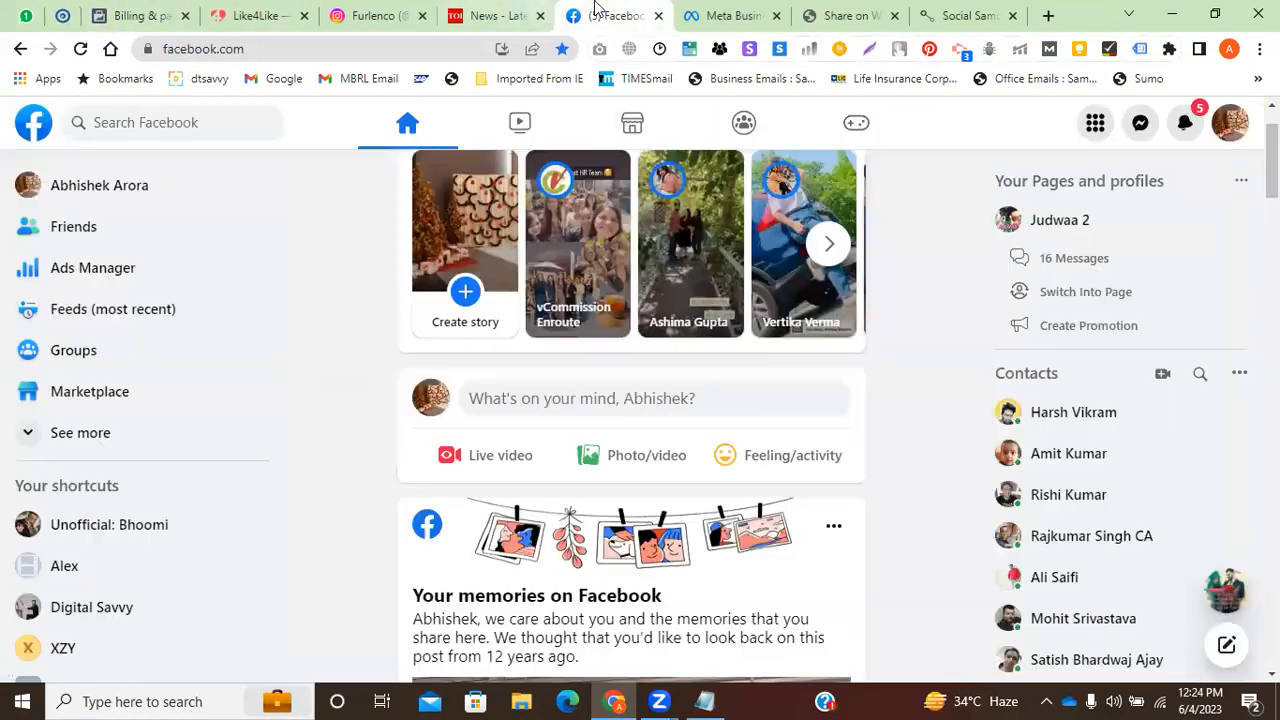
click(612, 15)
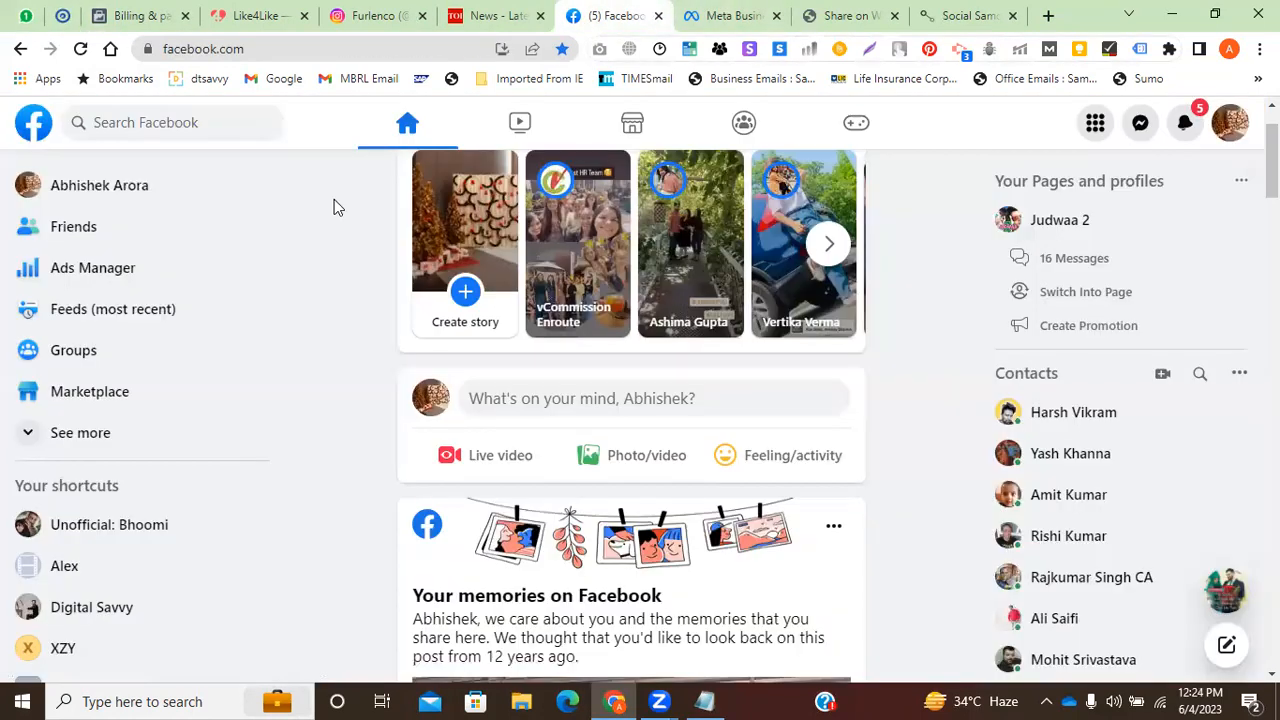
scroll(129, 457, down, 1)
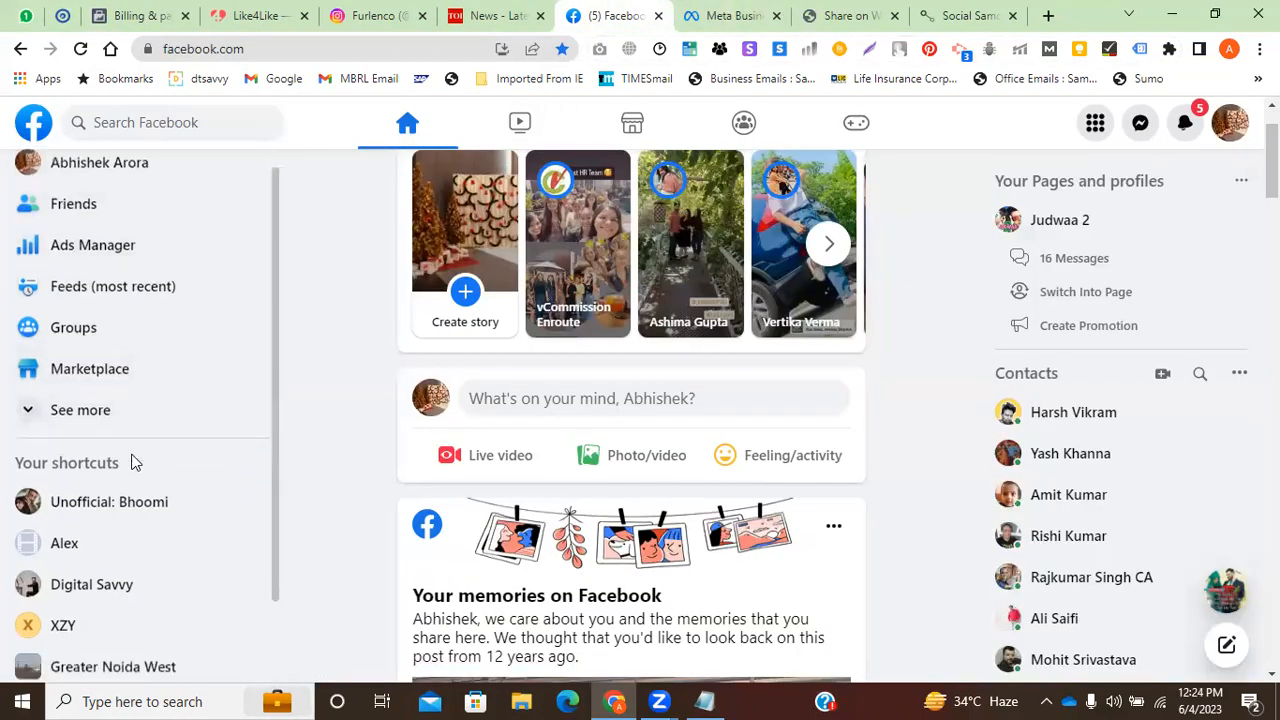
scroll(167, 387, up, 1)
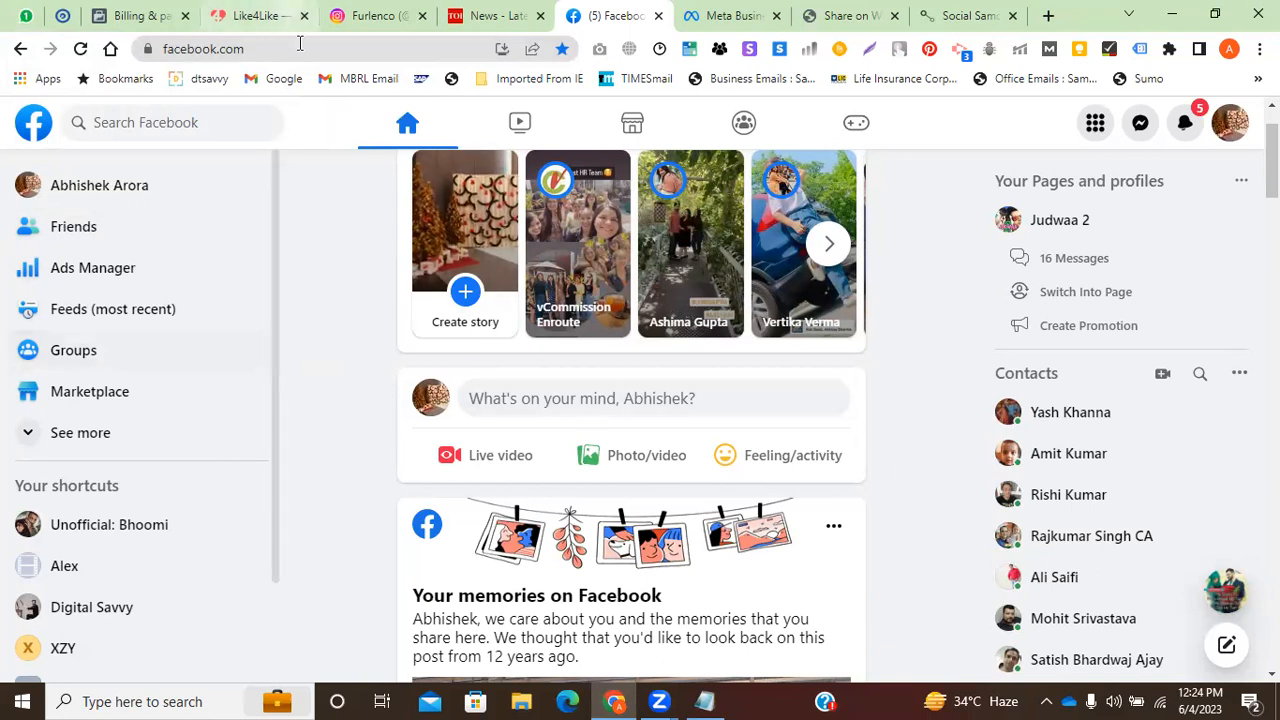
mouse_move(151, 8)
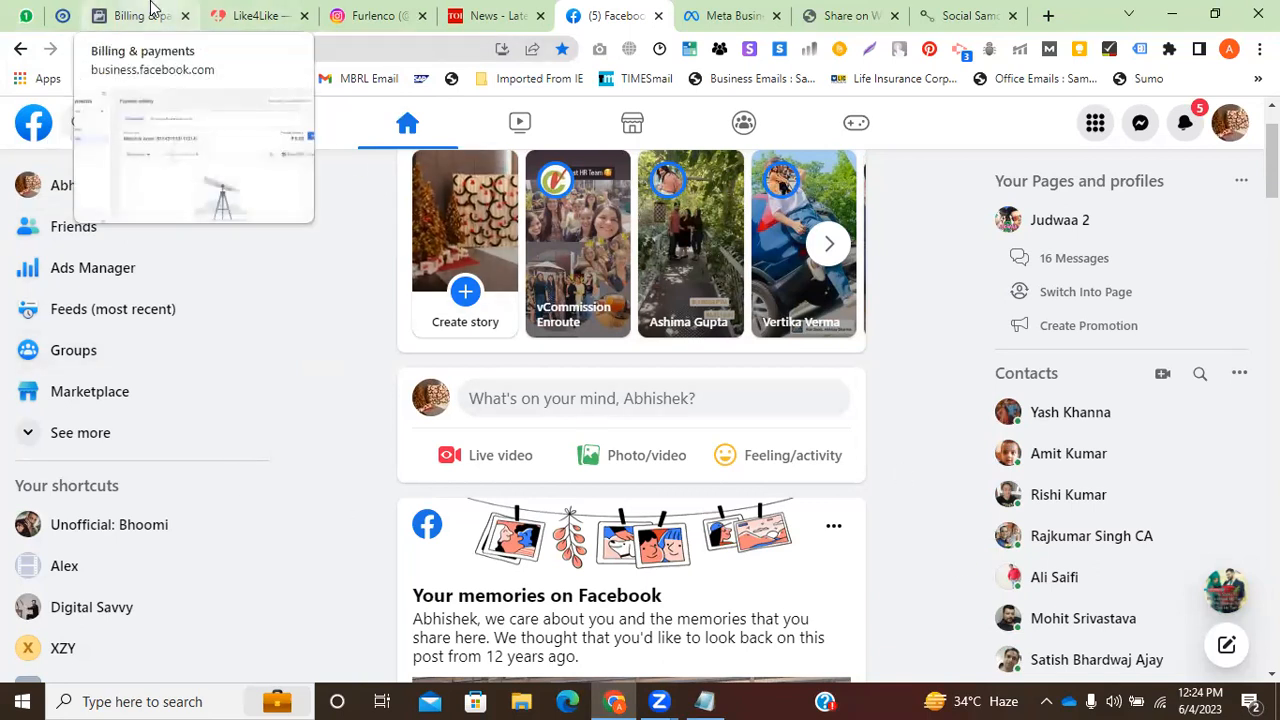
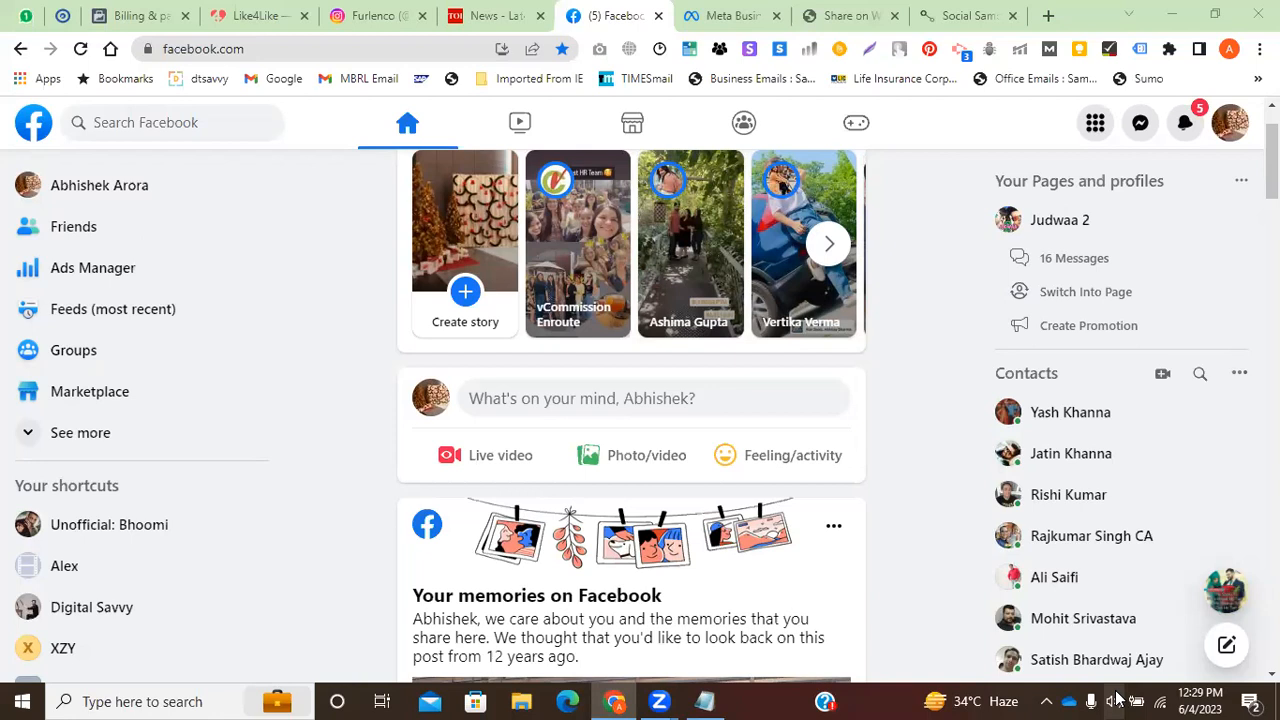
Glance at the Meta Business inbox and the Facebook feed, then switch to the Times of India news tab.
click(748, 12)
click(595, 15)
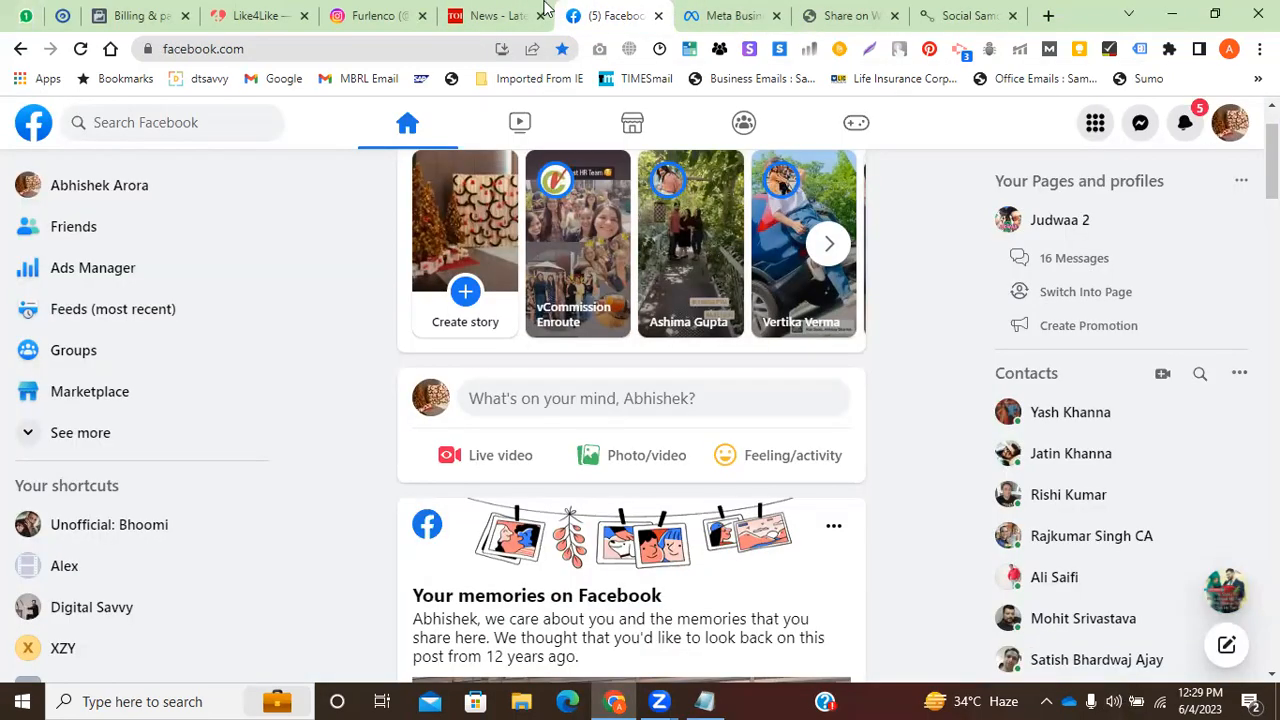
click(518, 8)
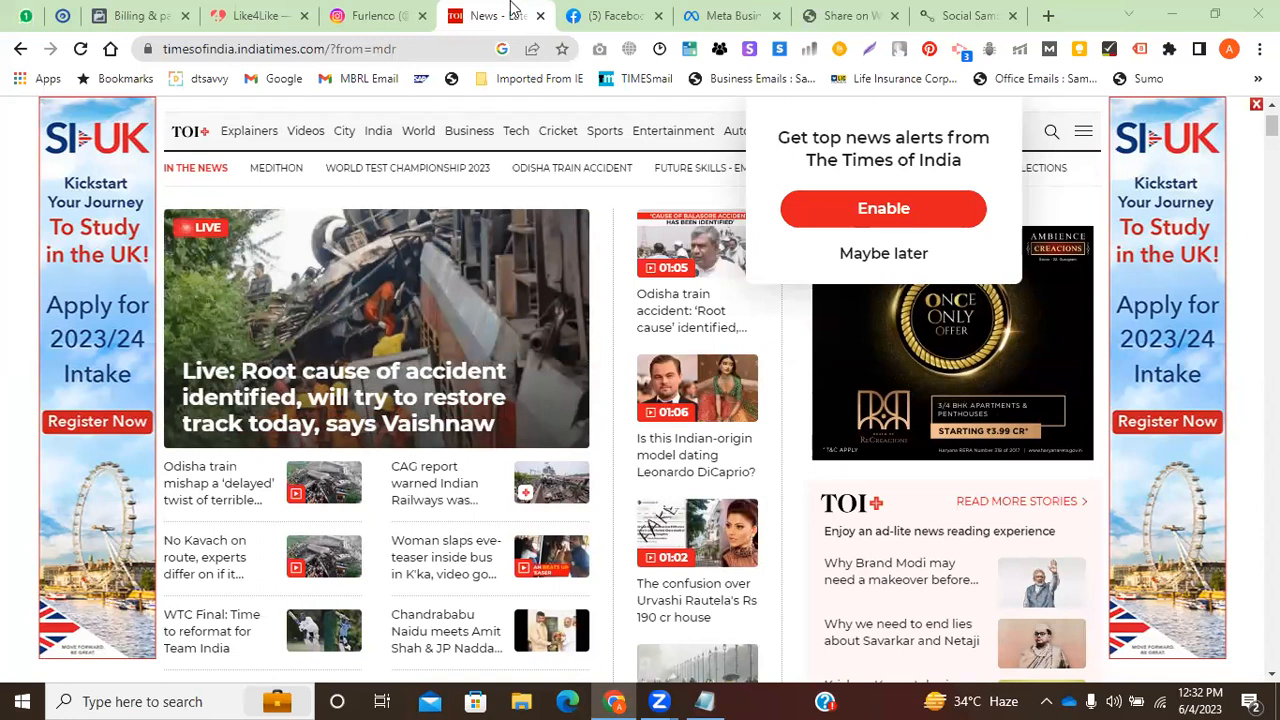
Flip to Facebook and back to Times of India, then switch to Furlenco's Instagram tab.
click(585, 14)
click(527, 10)
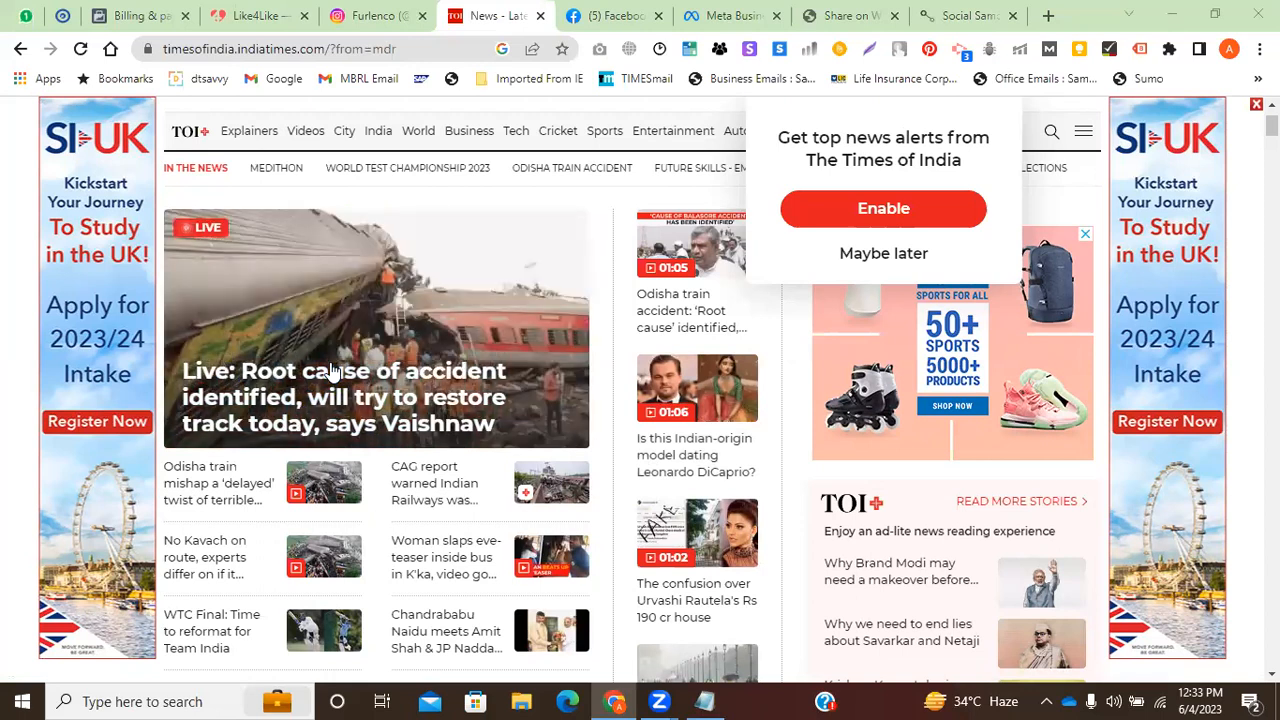
click(359, 8)
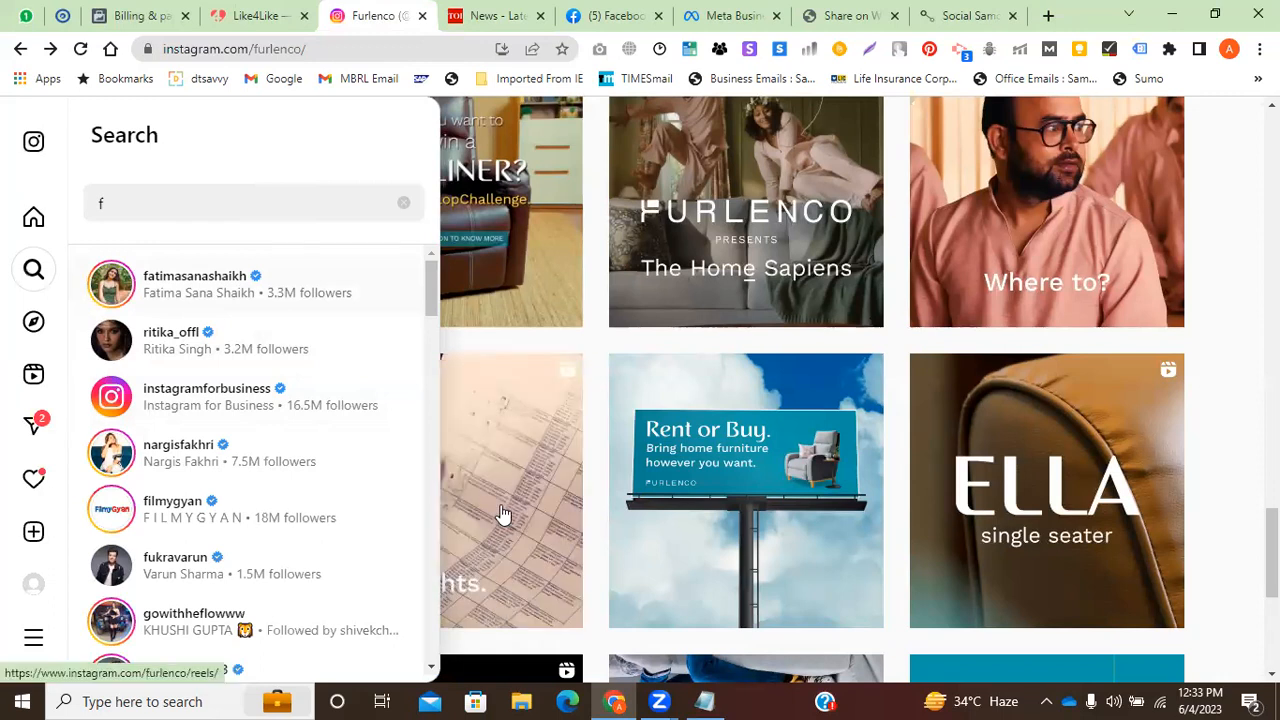
Go back to the previously viewed Instagram profile, clear the search text and close the search panel.
click(18, 50)
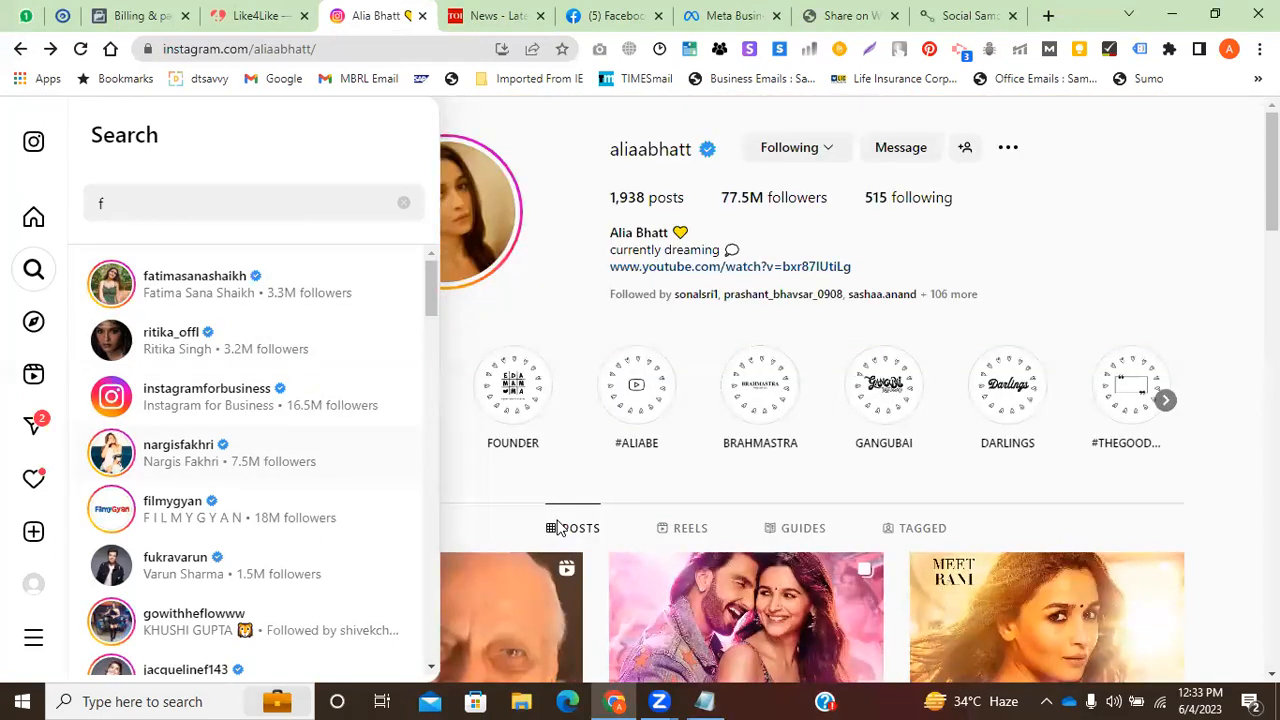
click(193, 208)
key(BackSpace)
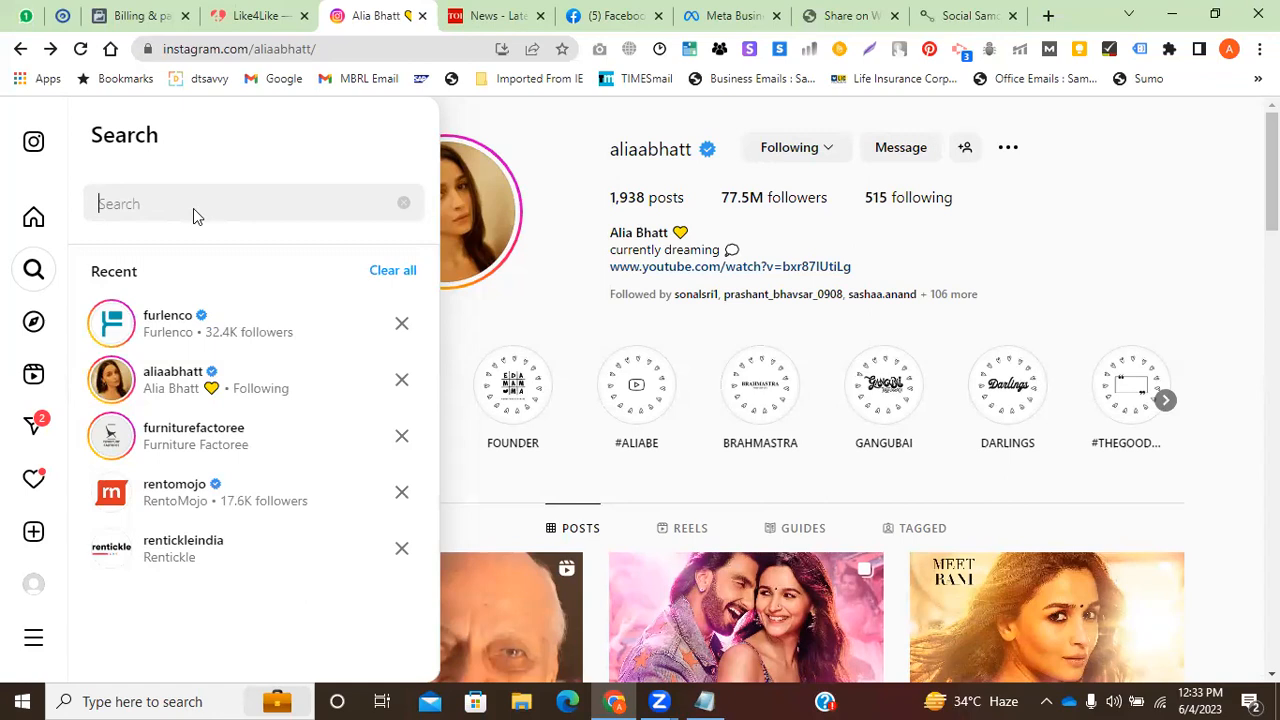
click(1087, 250)
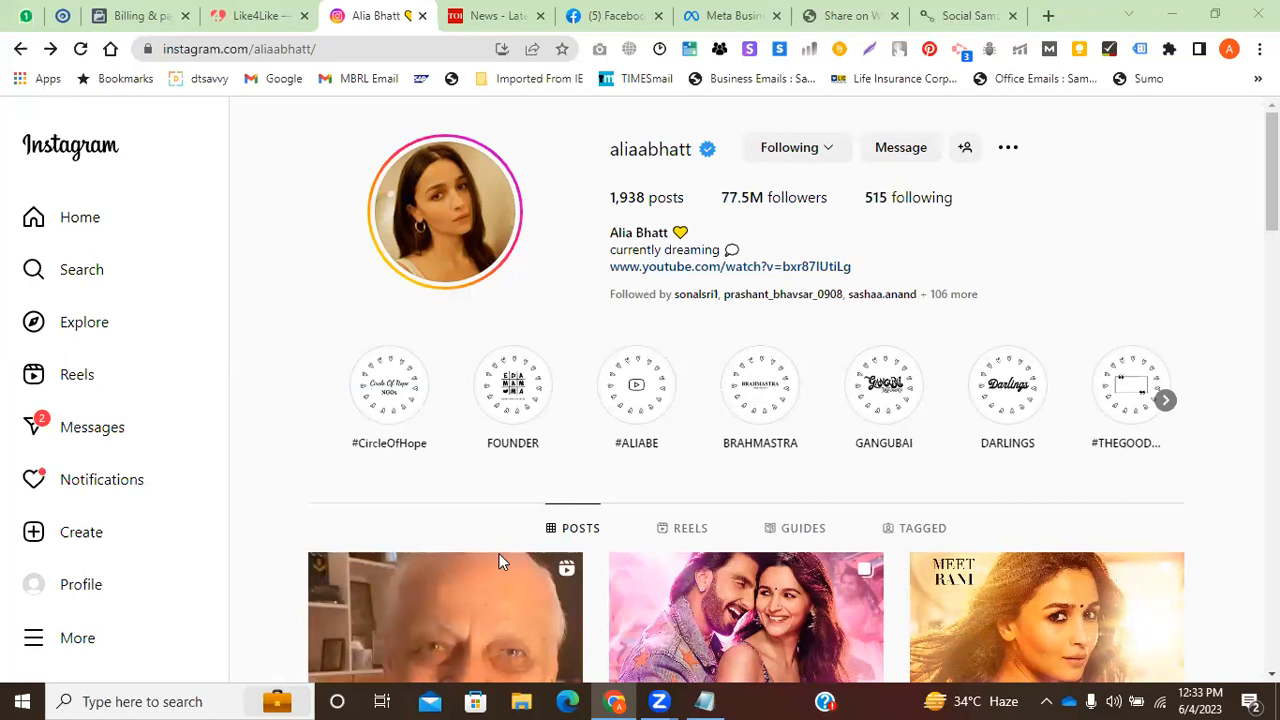
mouse_move(688, 698)
click(1049, 13)
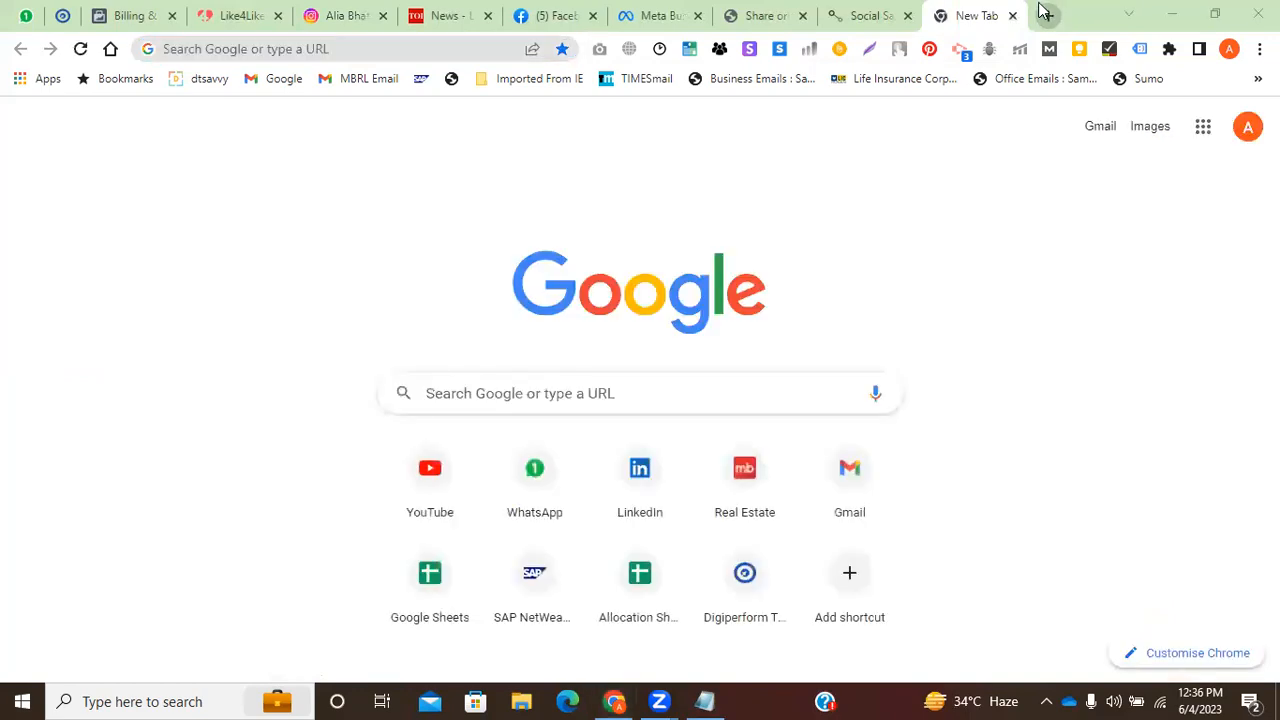
key(super)
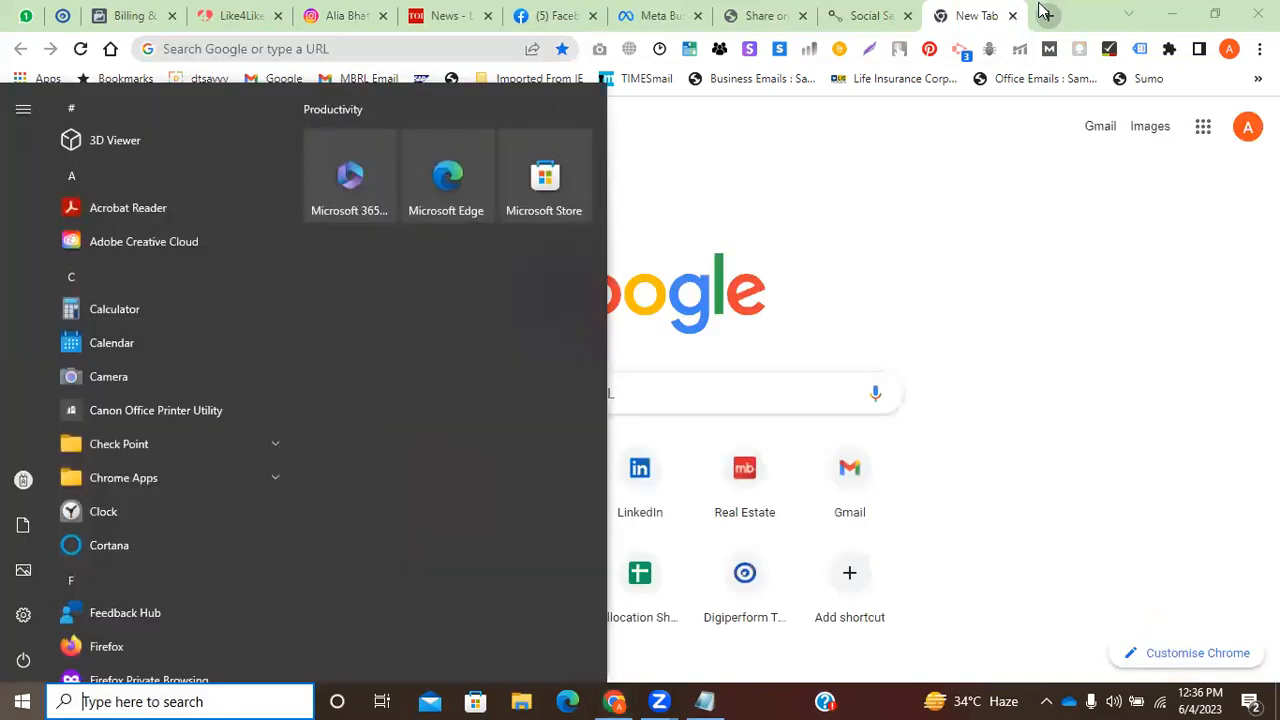
click(727, 155)
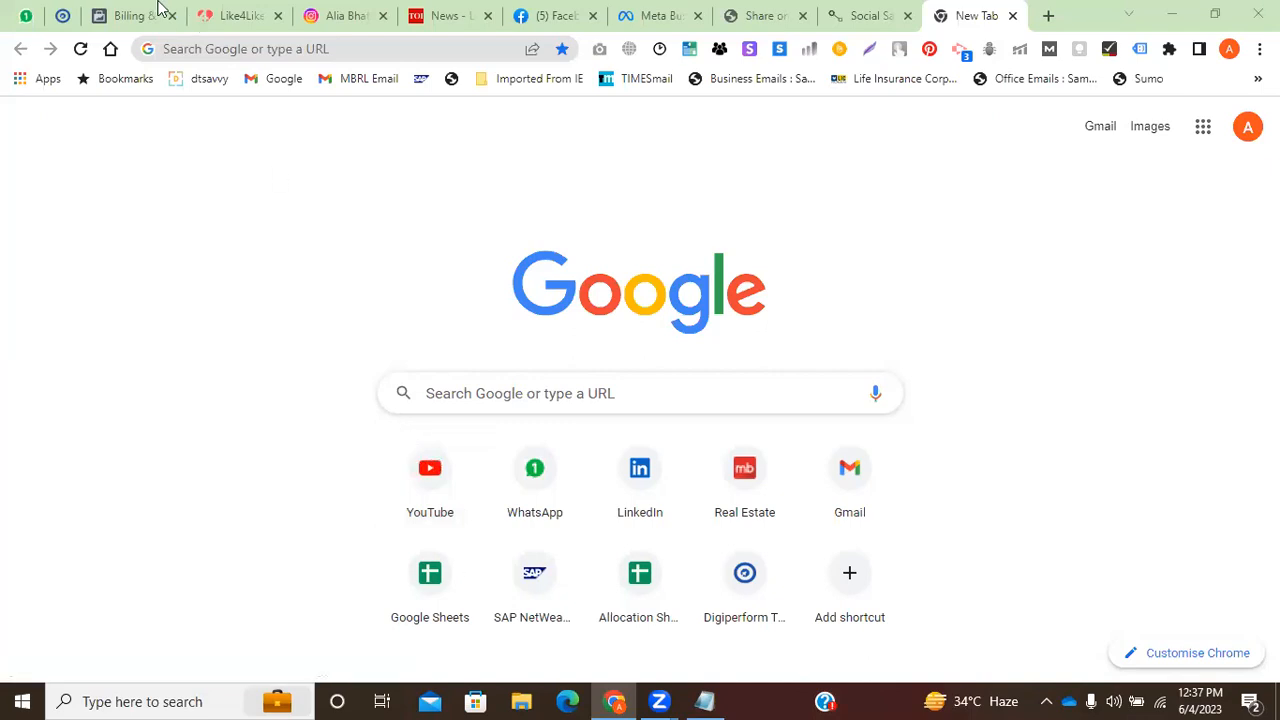
Switch to the Billing & payments tab to view the ad account's Payment activity.
click(130, 15)
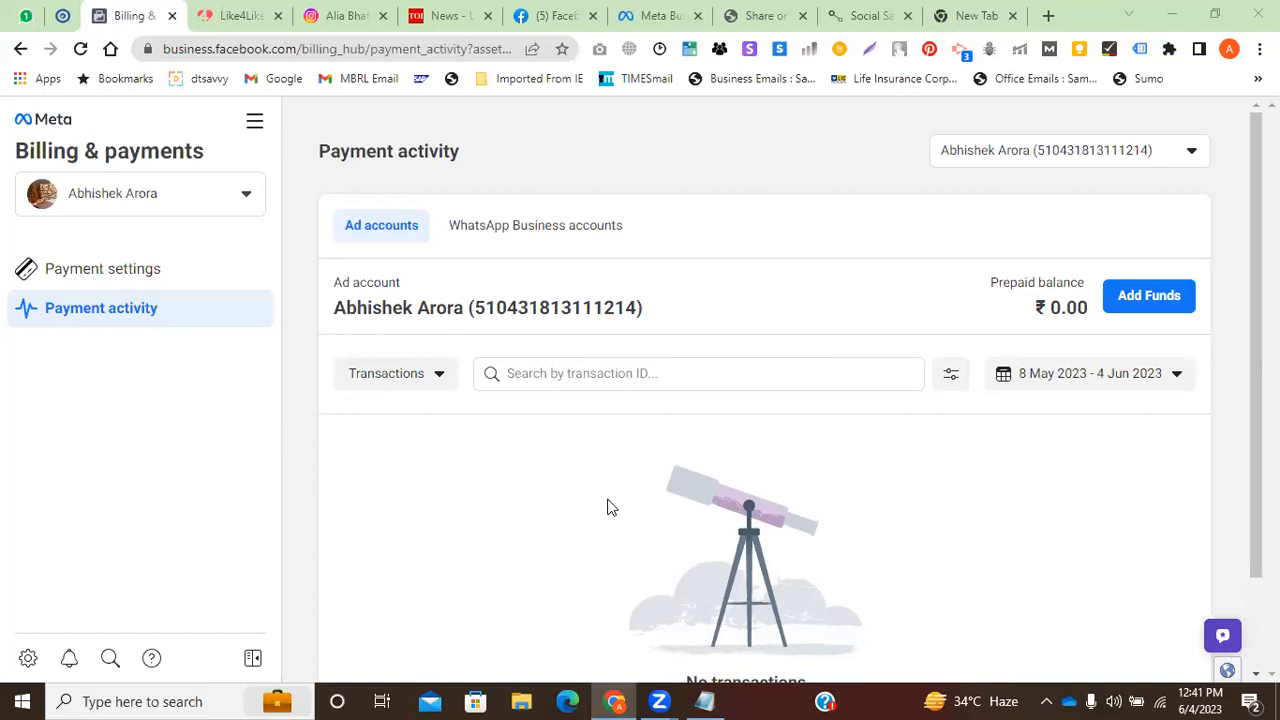
Open payment settings and download the last payment receipt as a PDF.
click(136, 279)
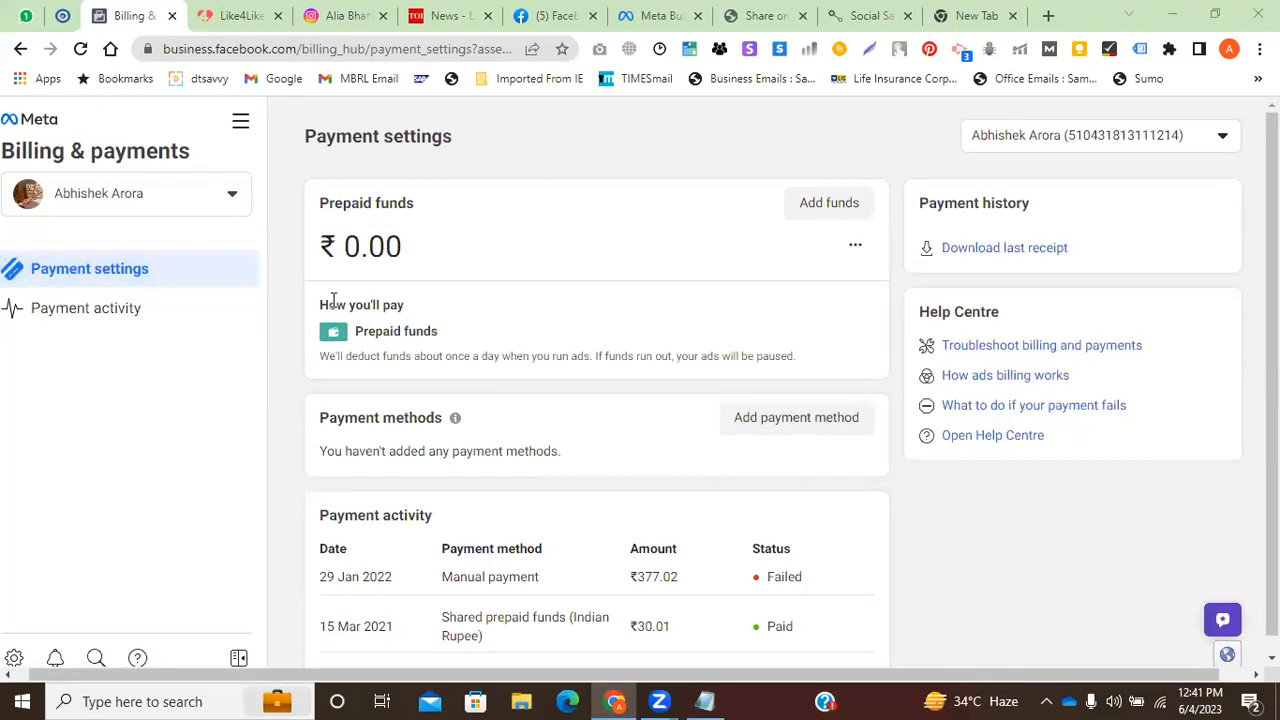
scroll(654, 449, down, 3)
scroll(646, 451, up, 3)
scroll(551, 323, down, 1)
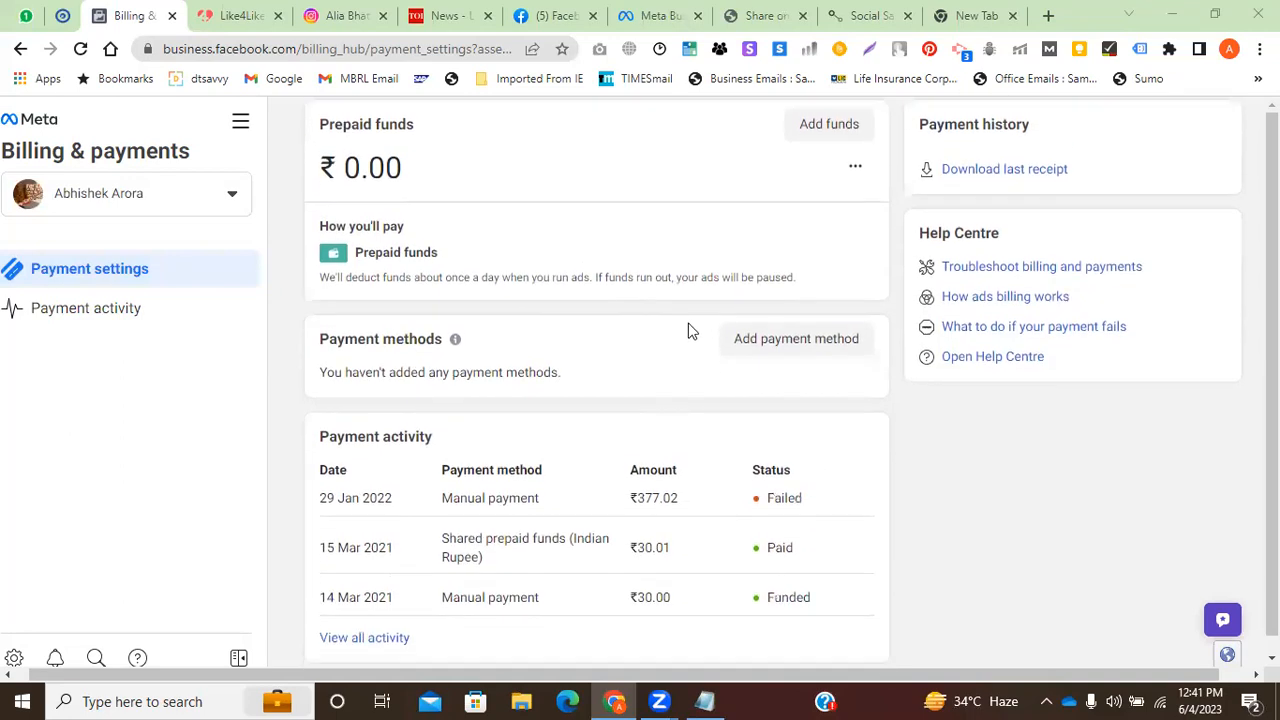
scroll(688, 330, up, 1)
click(969, 263)
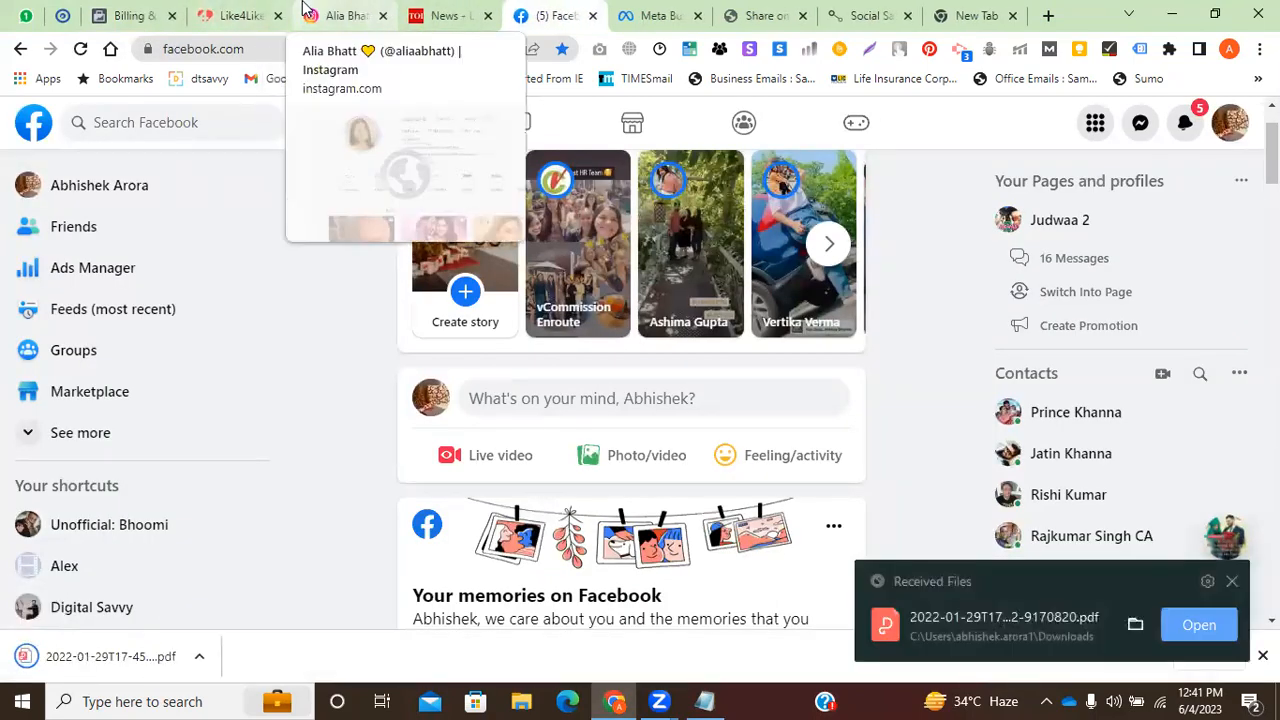
Switch to the Instagram profile tab and open its Reels section to browse the reel videos.
click(306, 12)
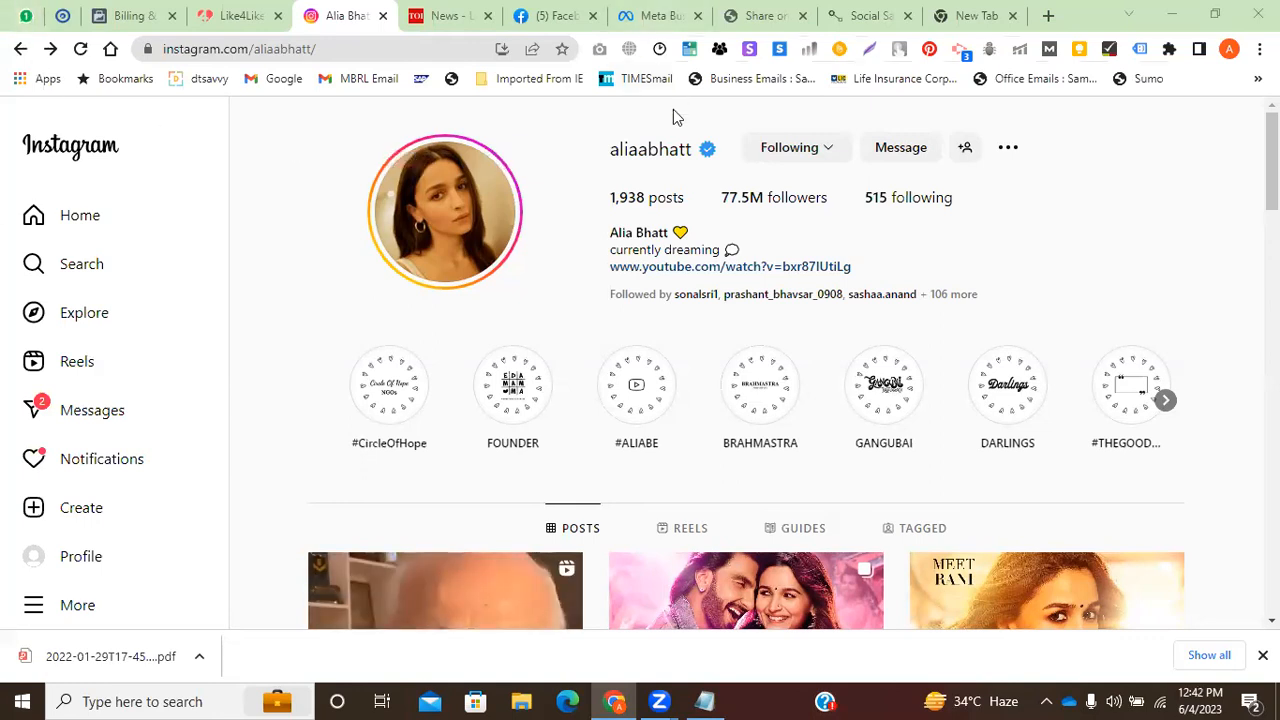
mouse_move(420, 220)
scroll(391, 300, down, 2)
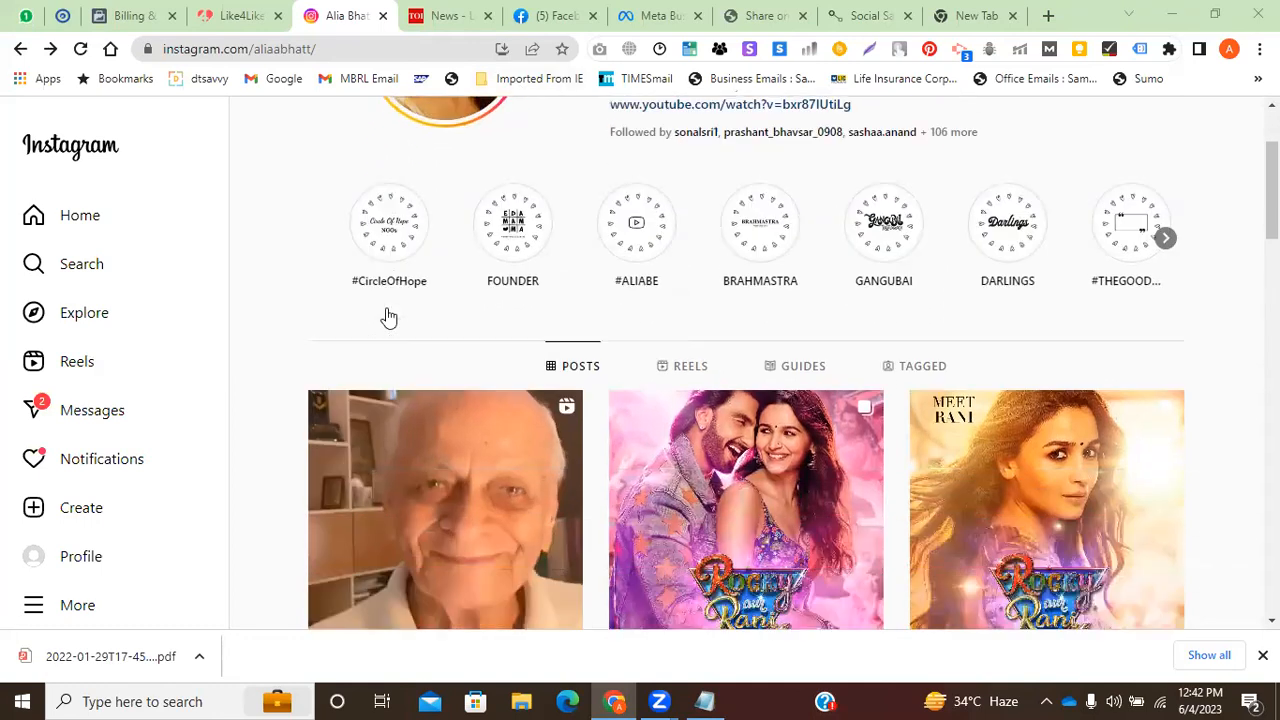
scroll(420, 340, up, 1)
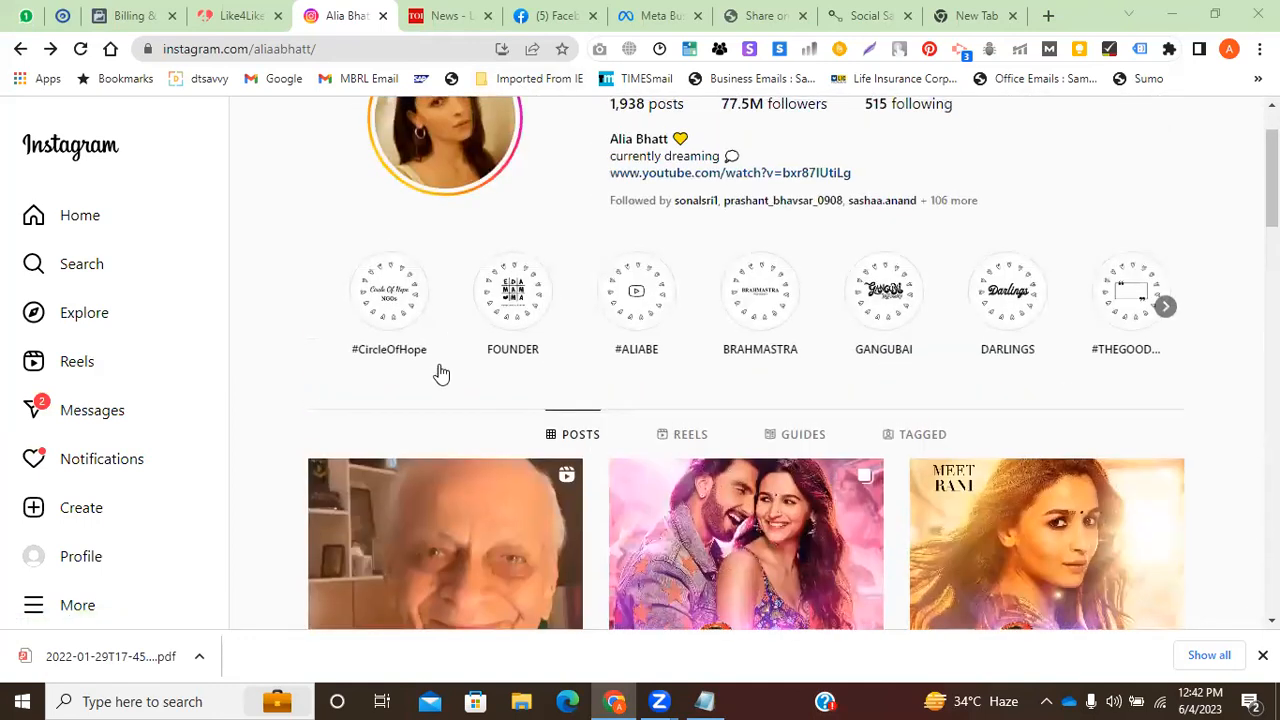
click(684, 440)
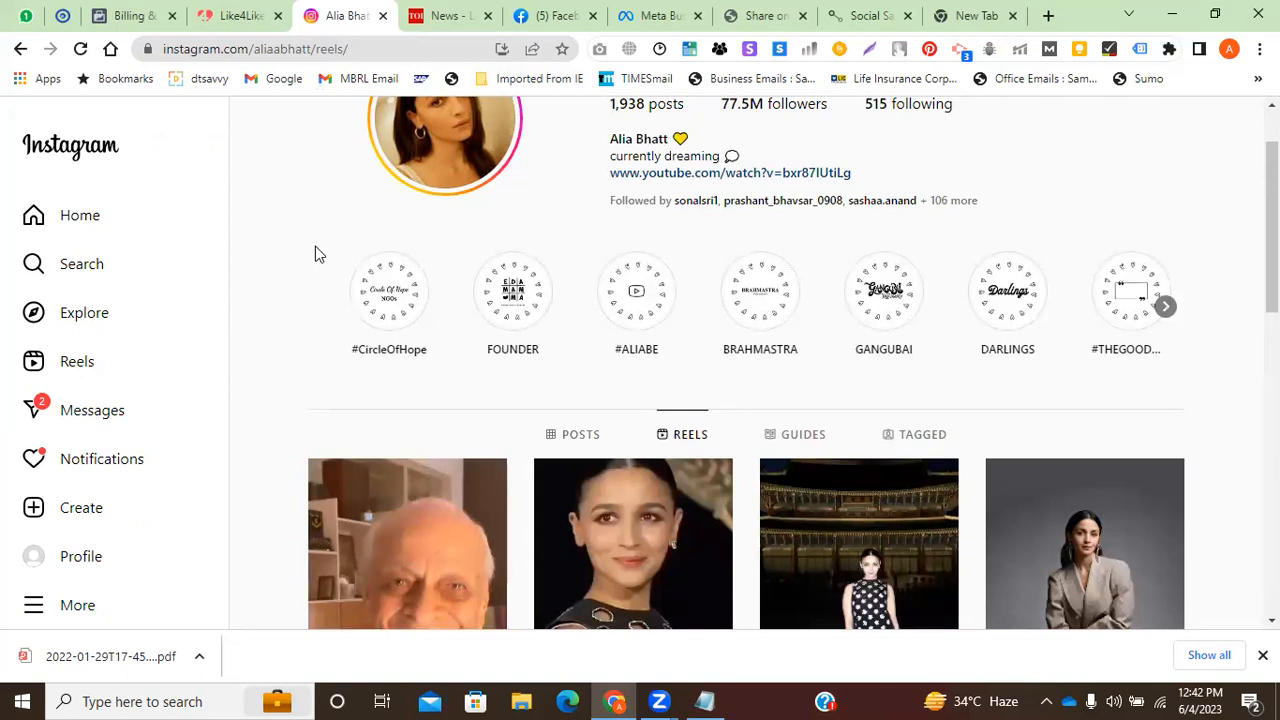
scroll(314, 249, down, 1)
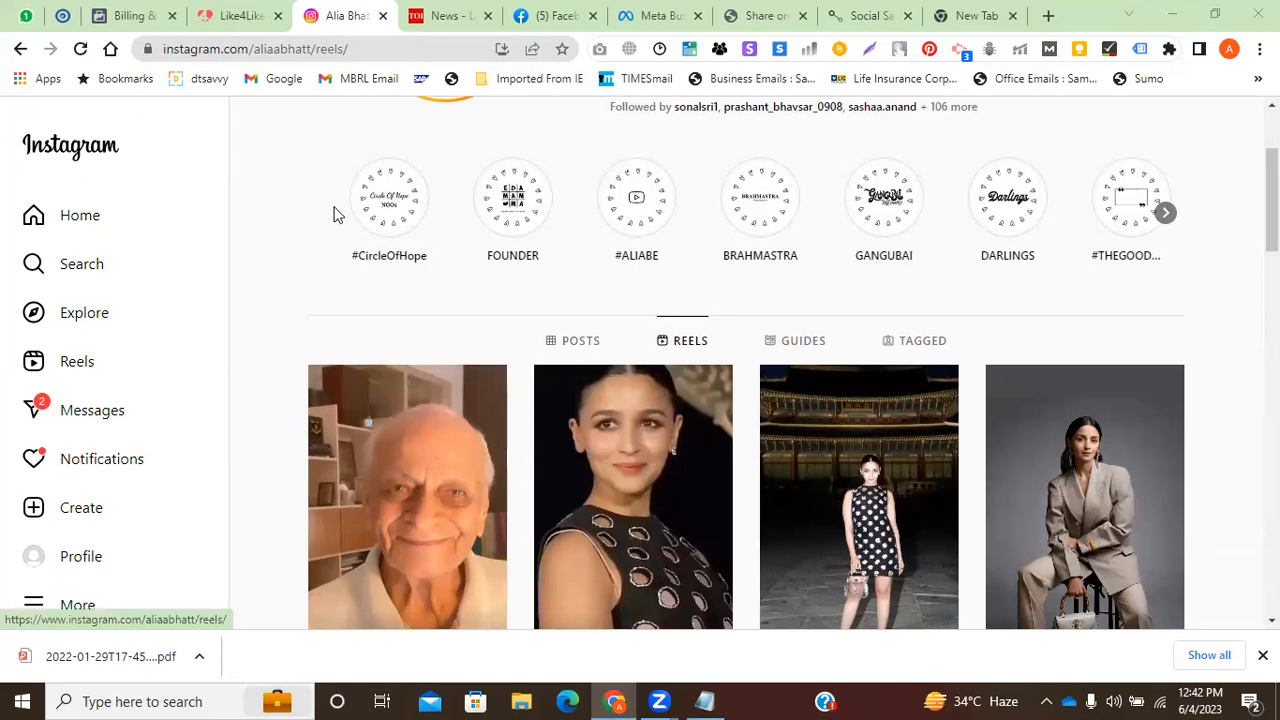
Open a new tab and enter 'wordswork agency' from the 'word' address-bar suggestions.
click(1049, 16)
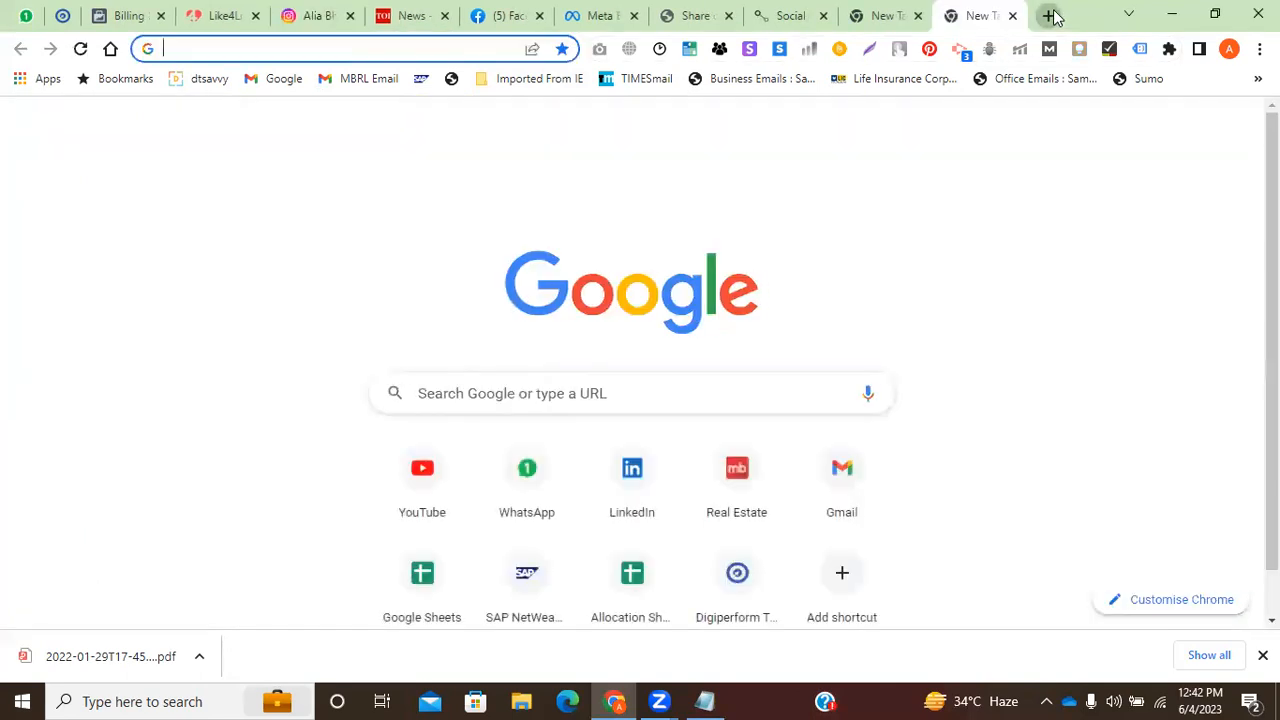
text(word)
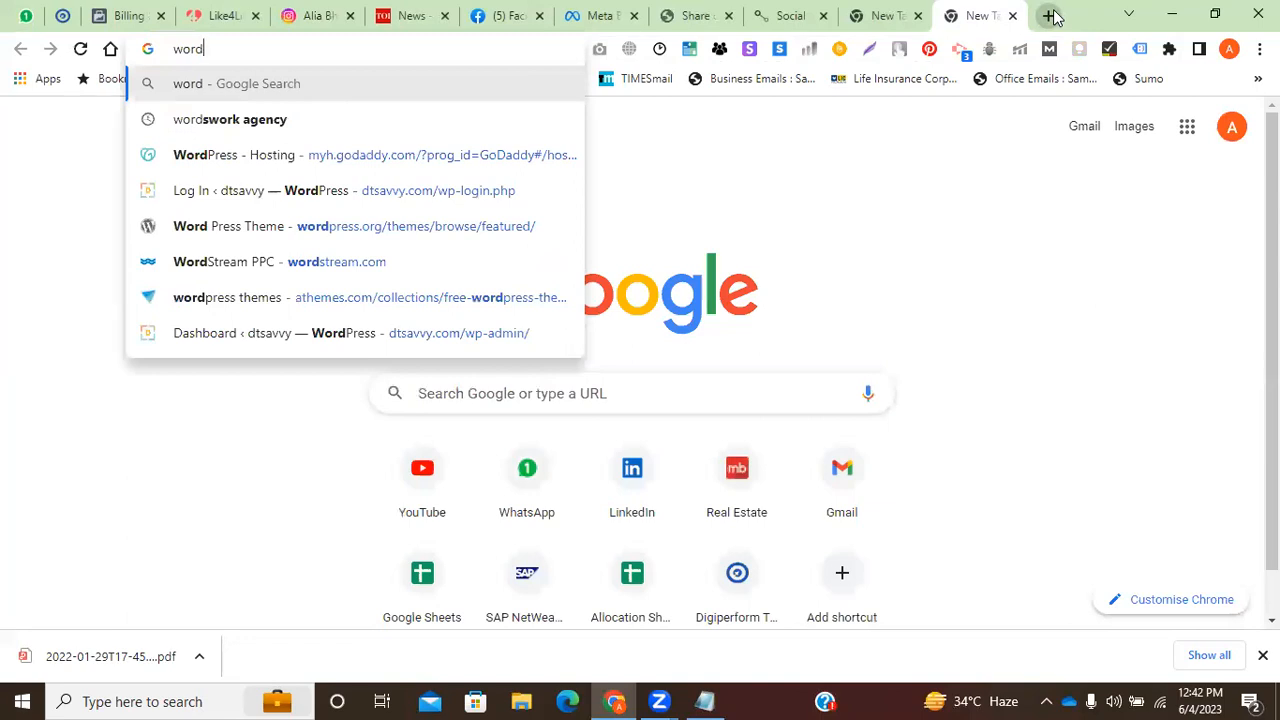
key(Down)
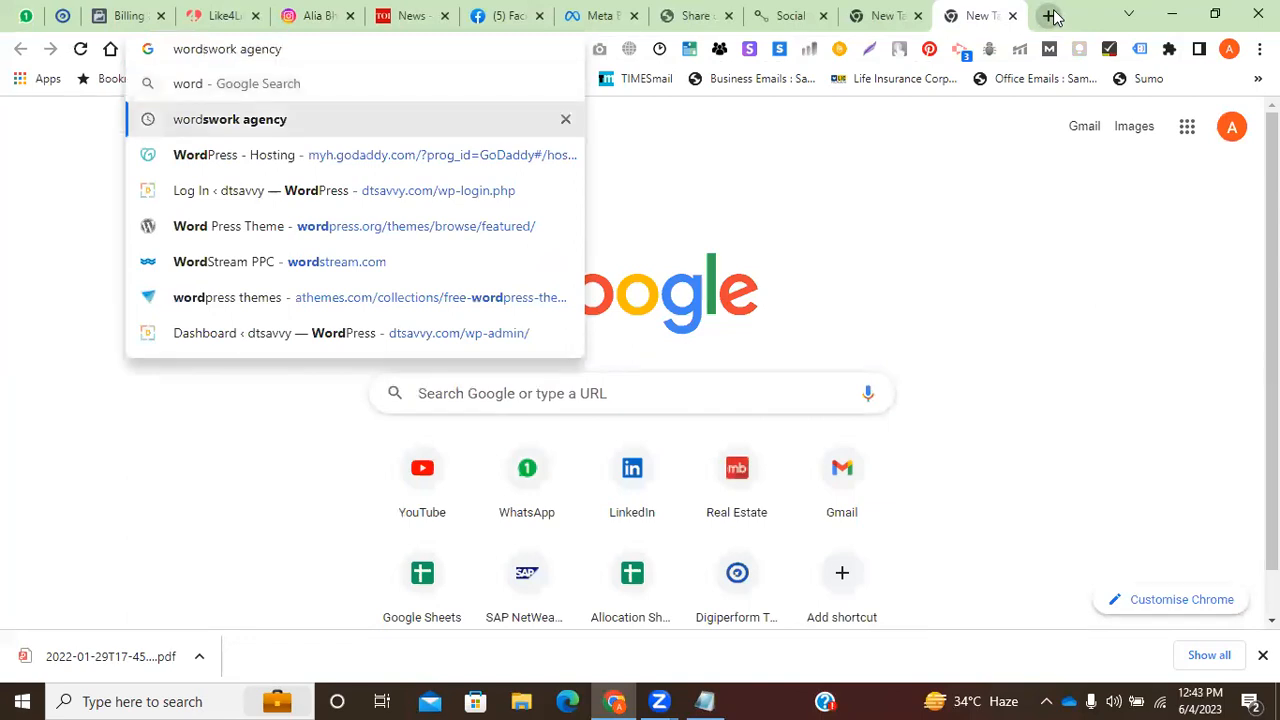
key(Return)
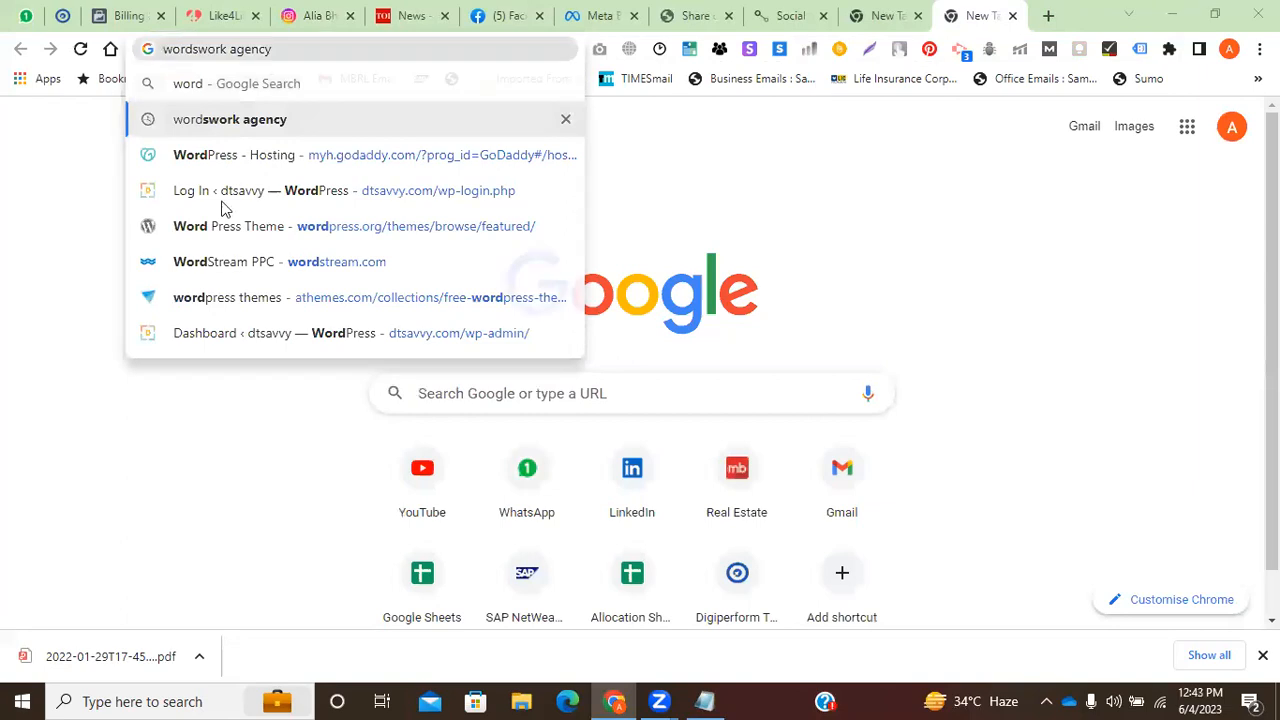
click(342, 55)
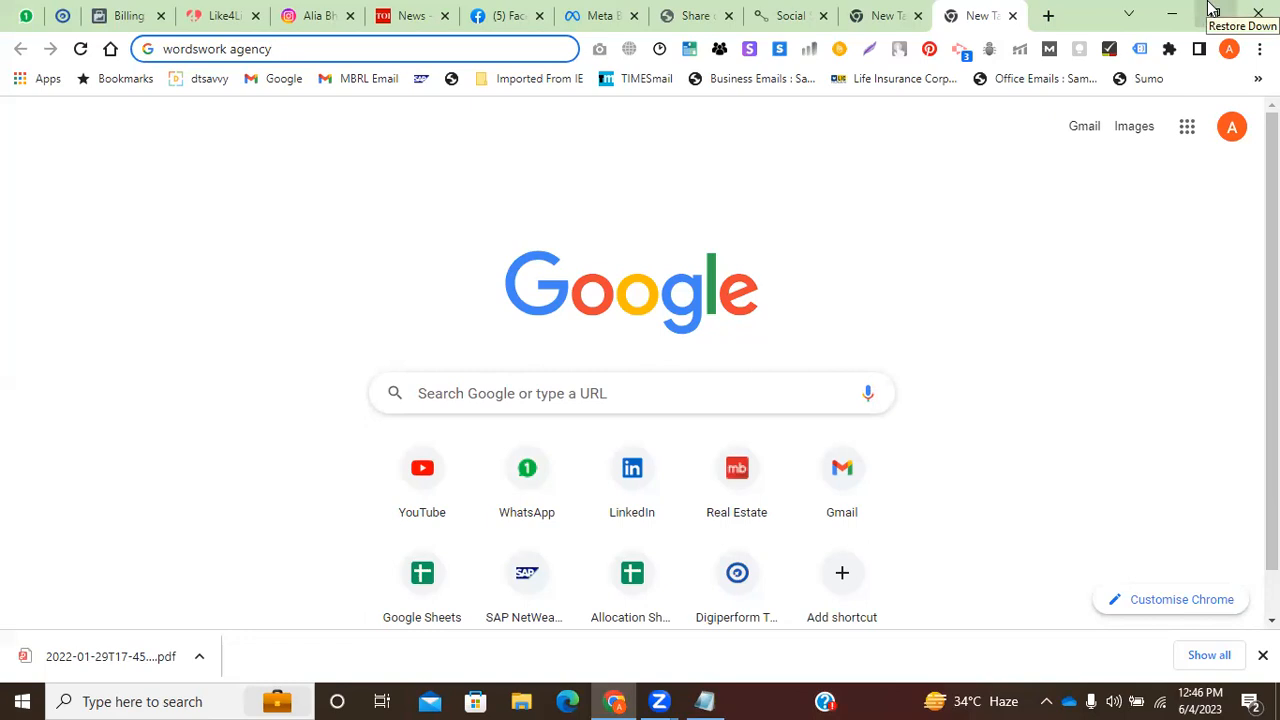
Switch to the Facebook tab, briefly revisit the new Google tab, then return to the Facebook feed.
mouse_move(509, 8)
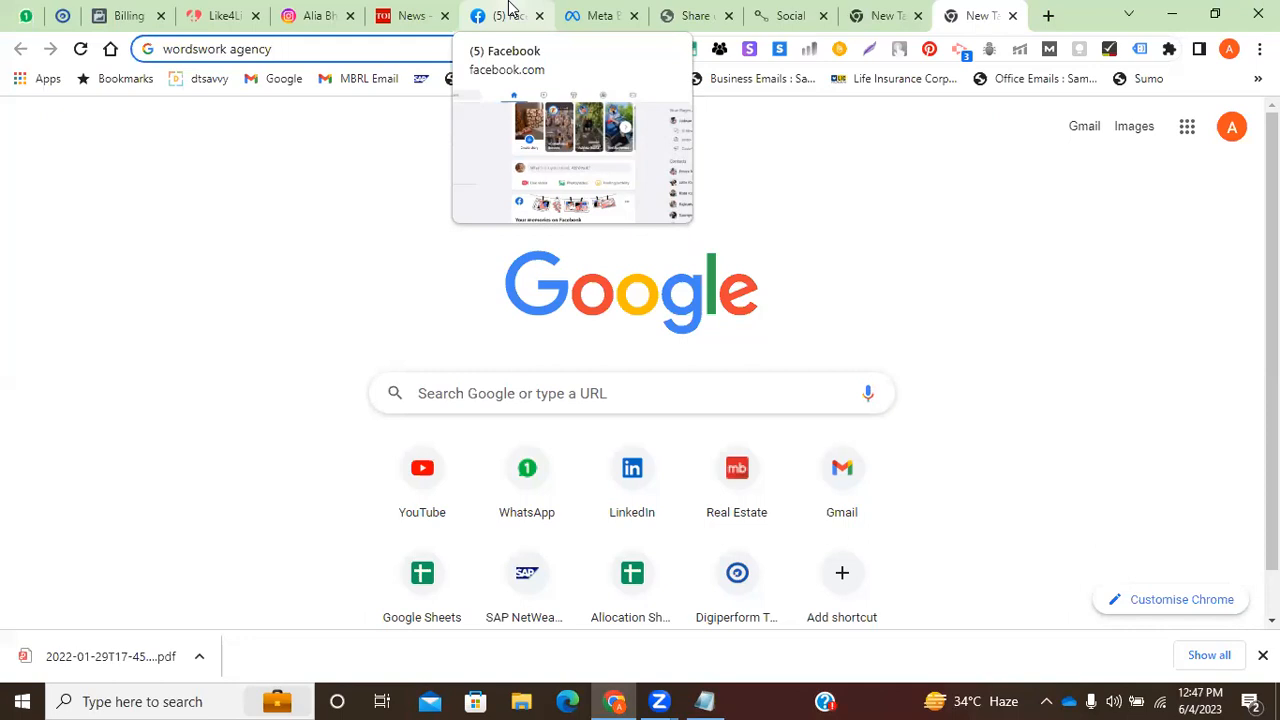
click(510, 12)
click(978, 14)
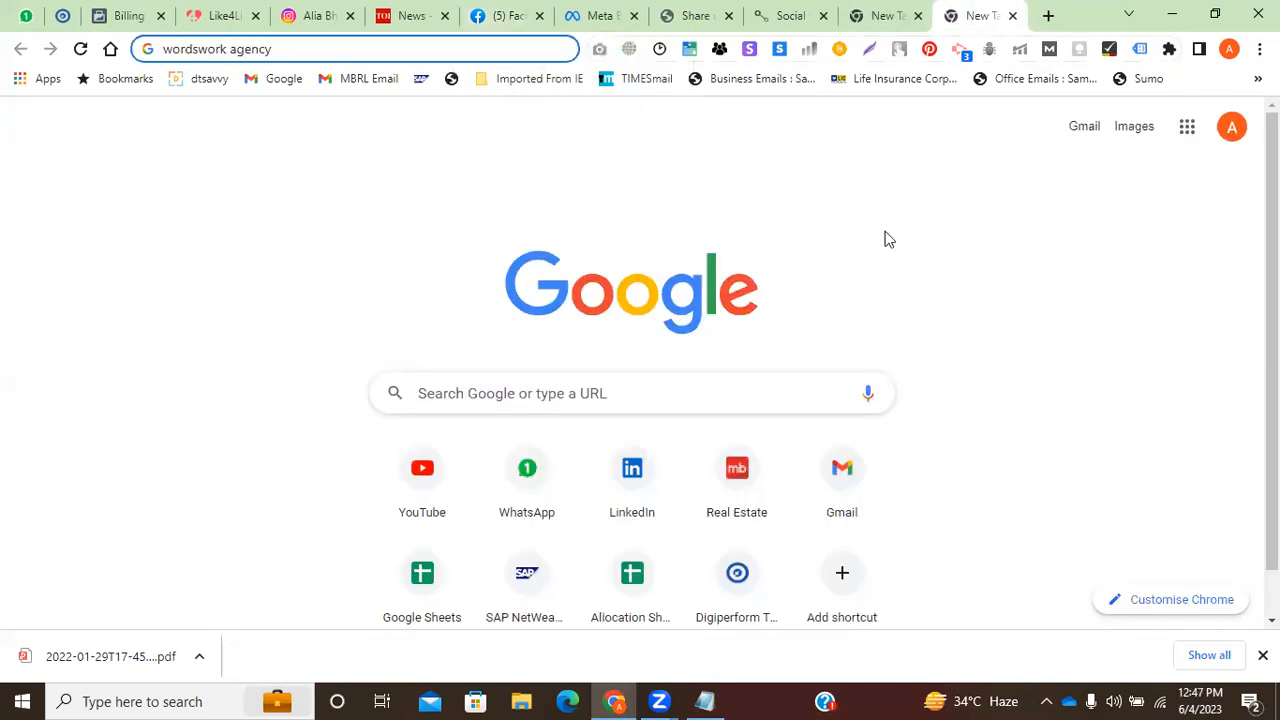
click(492, 12)
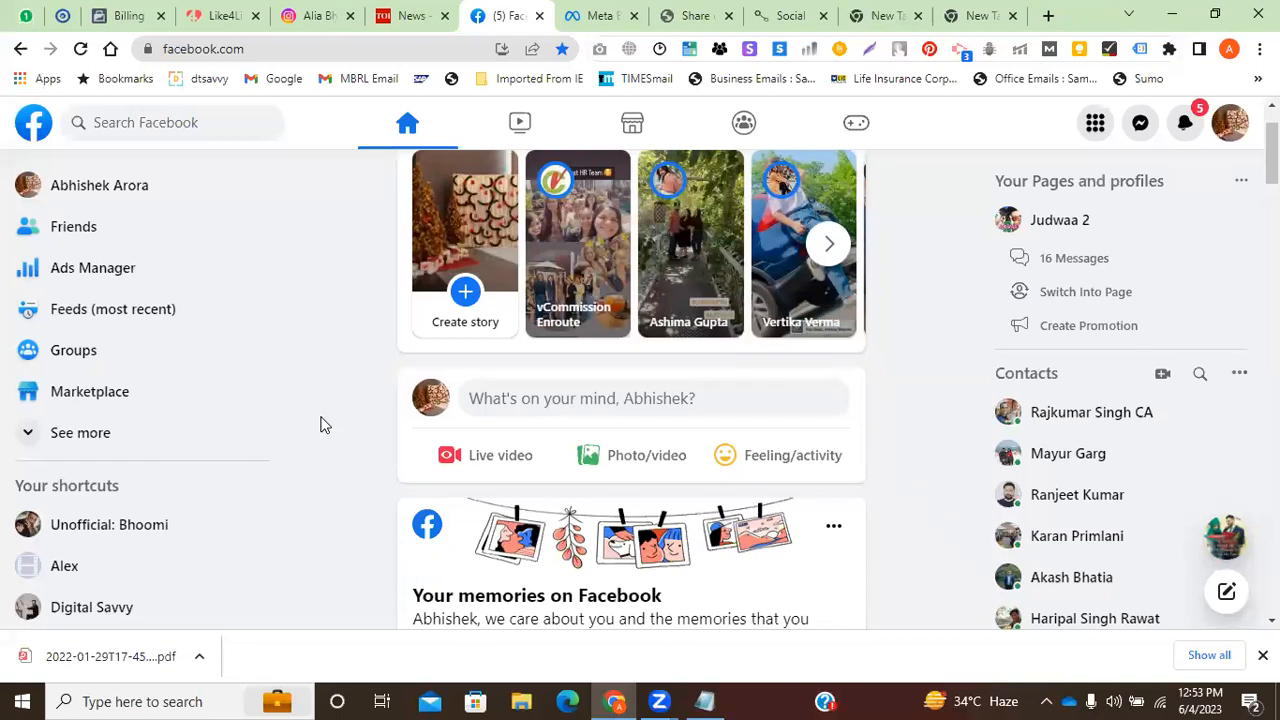
Open linkedin.com in a fresh new browser tab.
click(995, 14)
click(1049, 14)
text(linkedin.com)
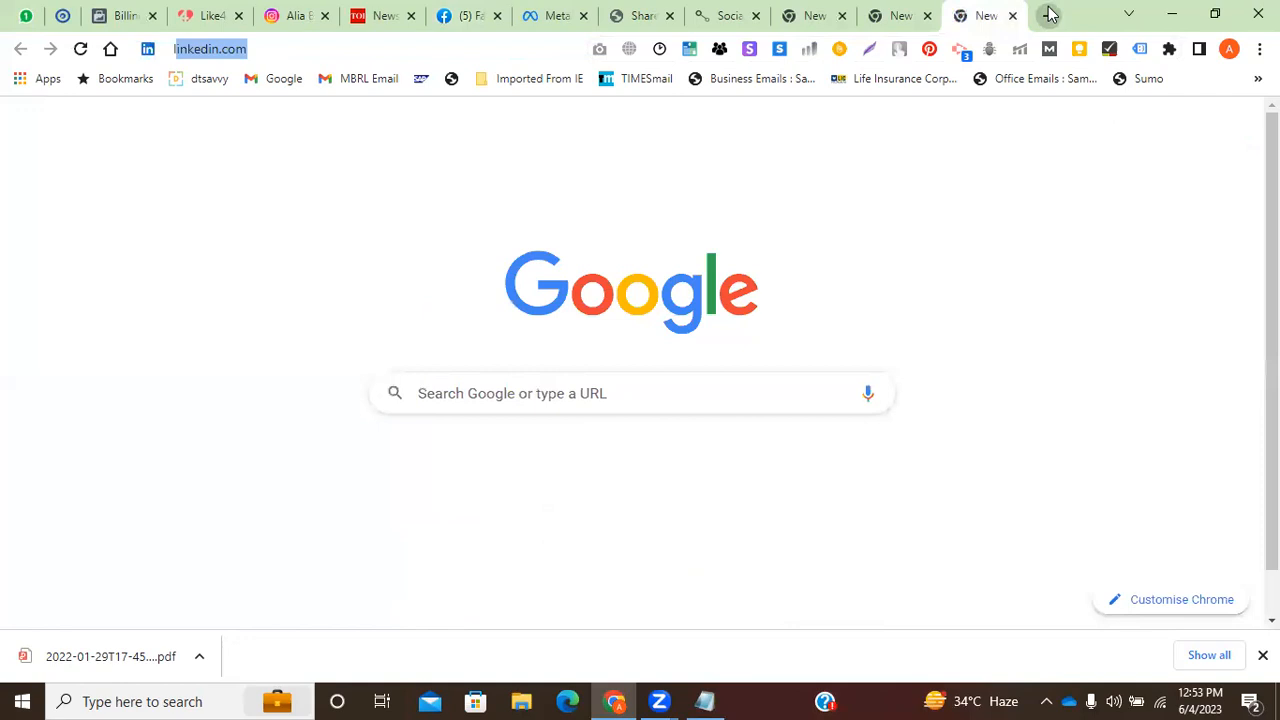
key(Return)
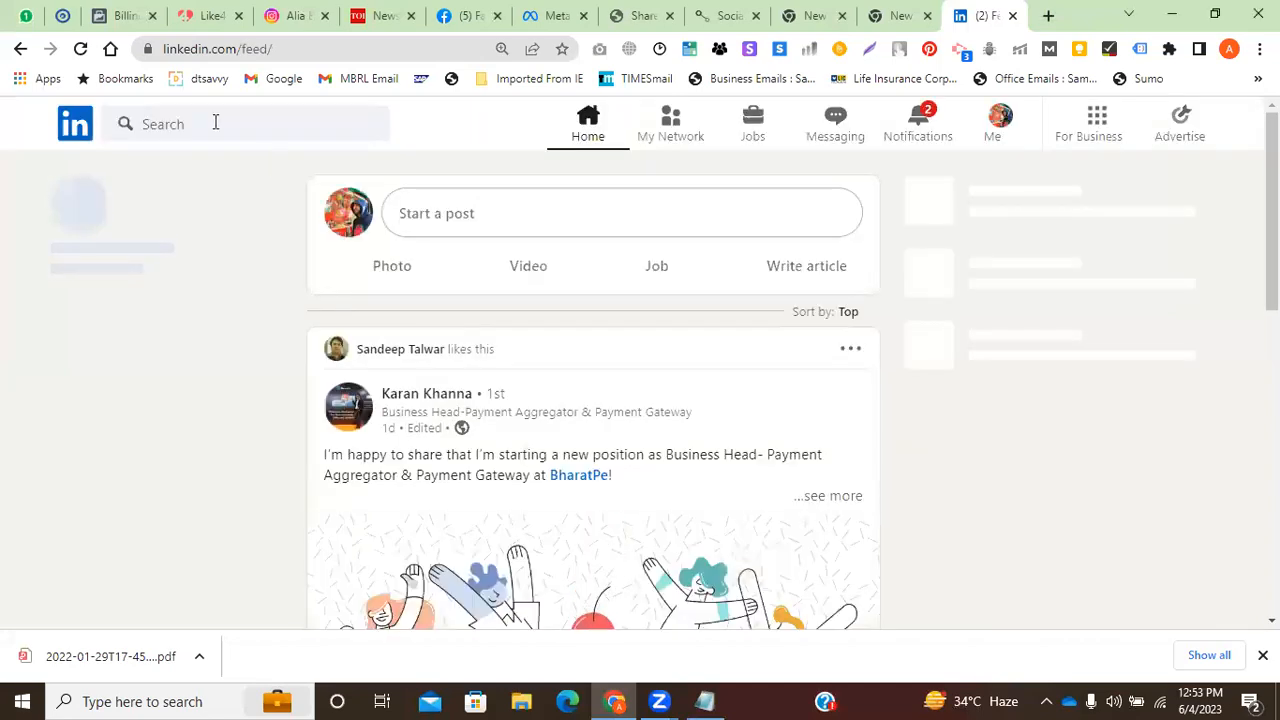
Search LinkedIn for 'emaar' plus the contact's name and pick the matching person suggestion.
click(215, 122)
text(emaar)
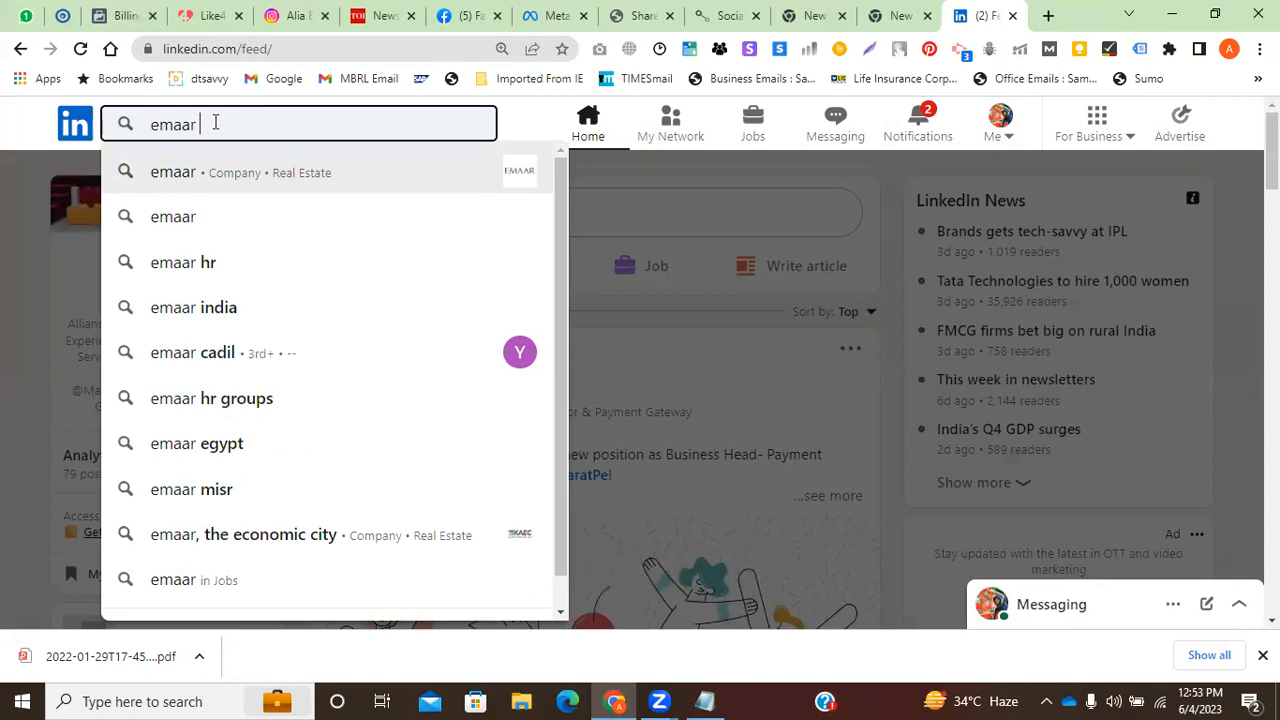
text(sumit)
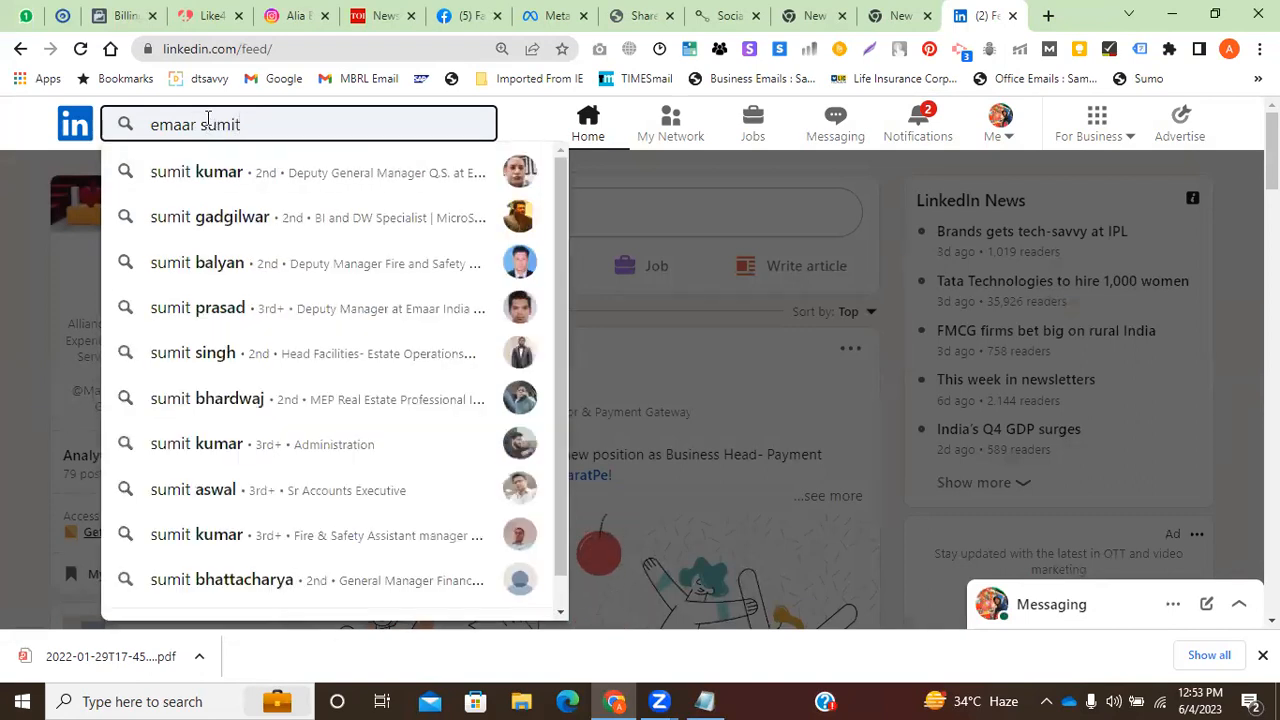
key(BackSpace)
key(BackSpace)
text(et)
key(BackSpace)
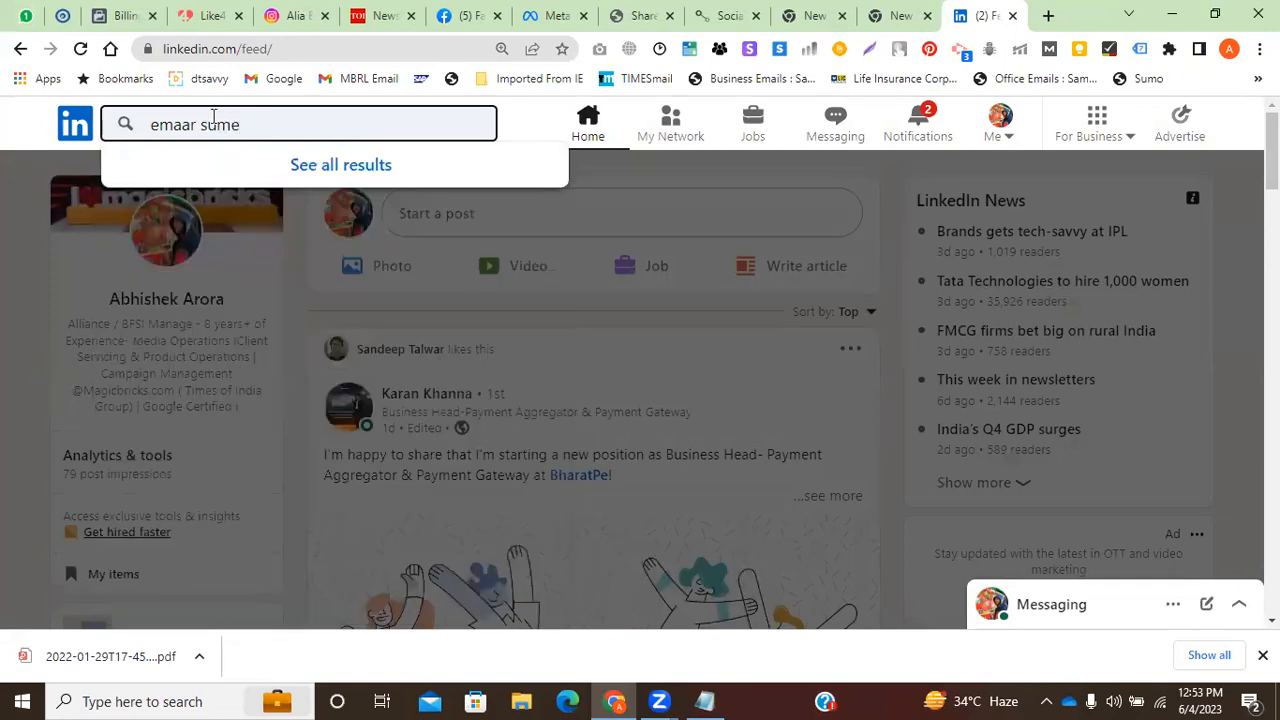
text(et kh)
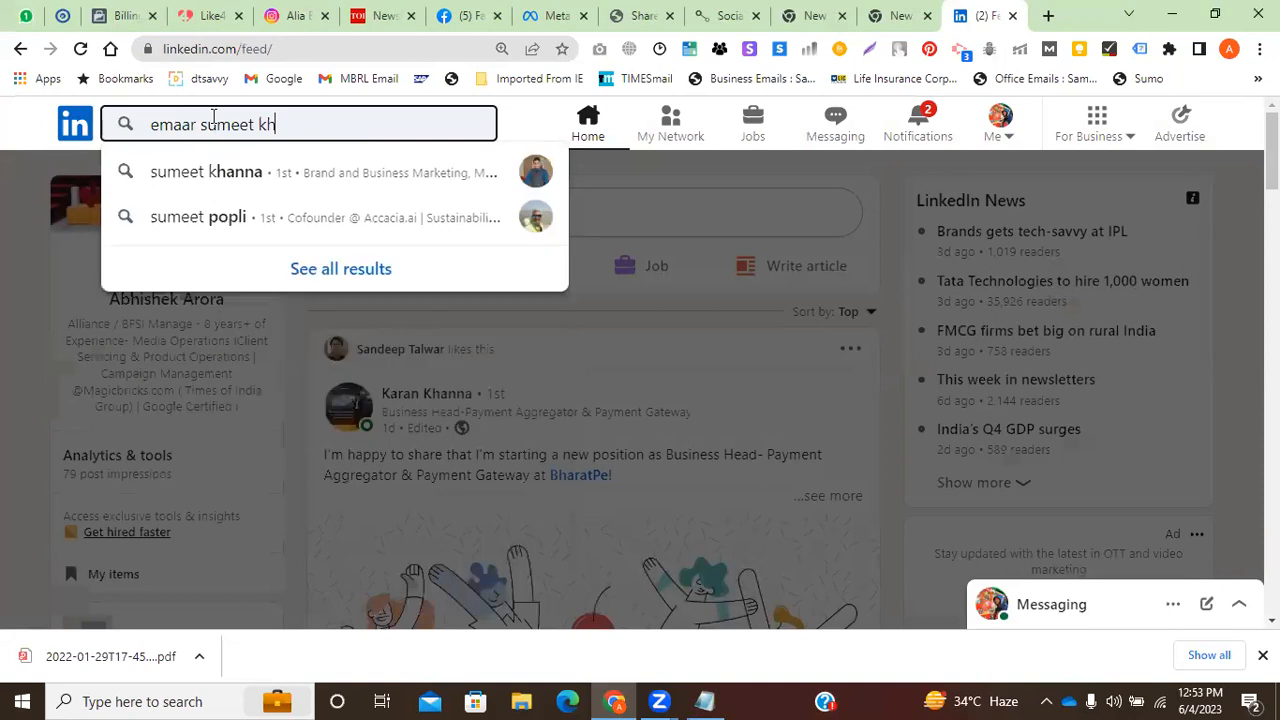
click(345, 177)
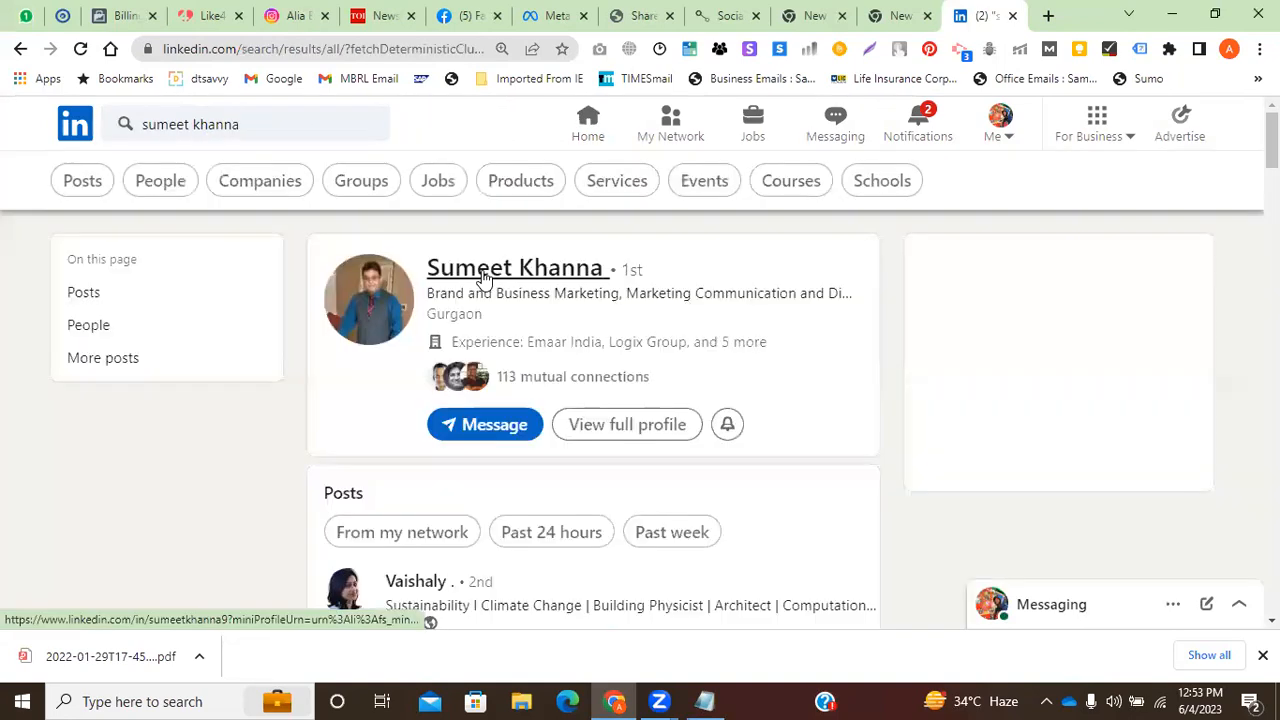
click(478, 270)
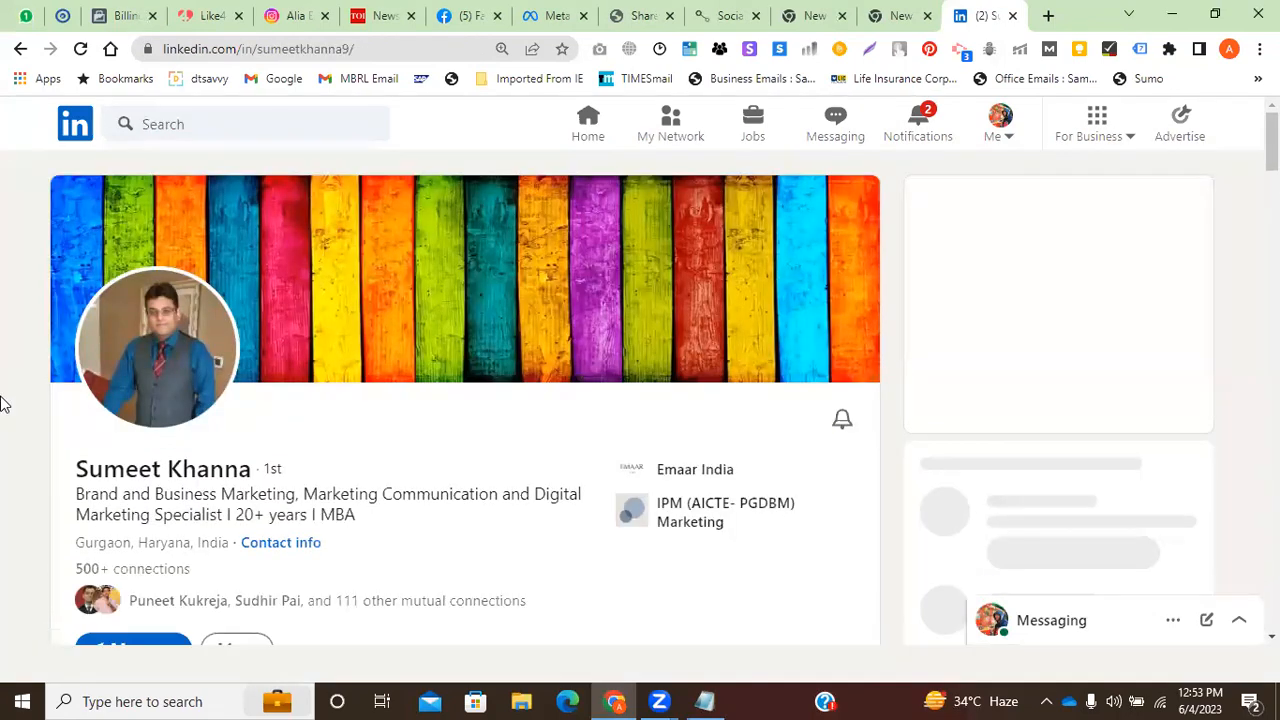
scroll(12, 403, down, 2)
scroll(1146, 251, down, 6)
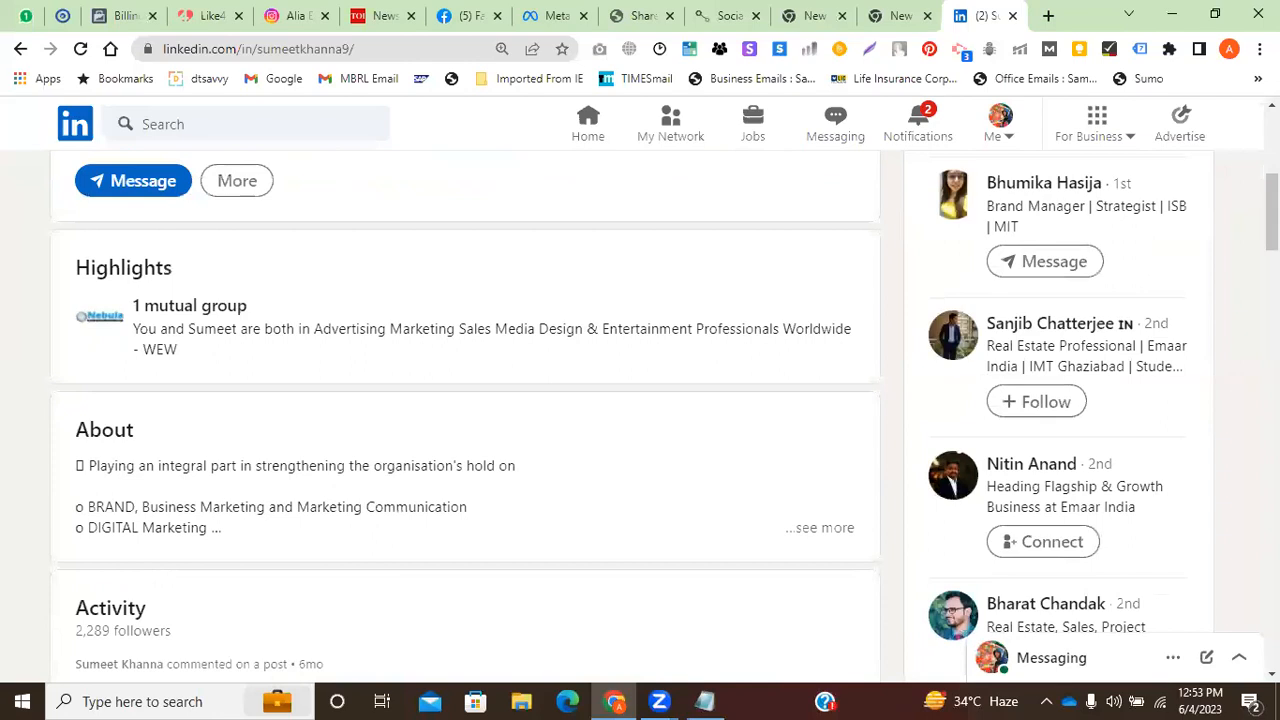
scroll(431, 466, down, 11)
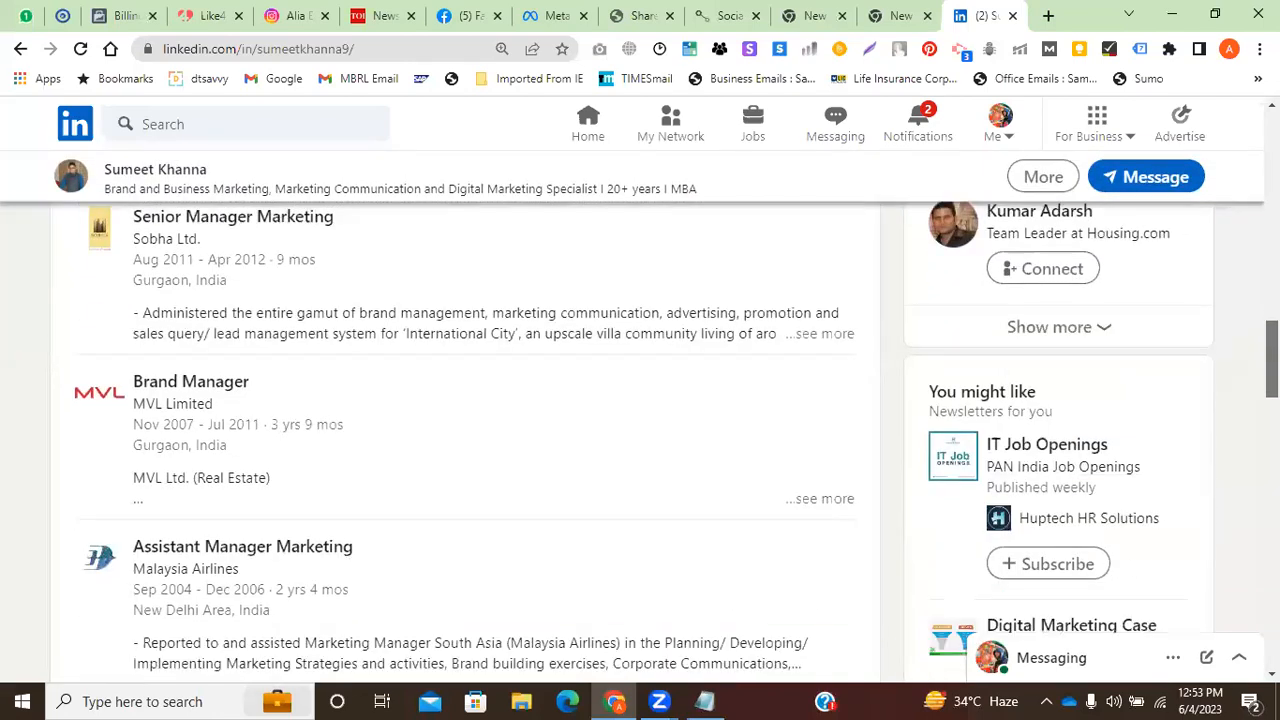
click(177, 465)
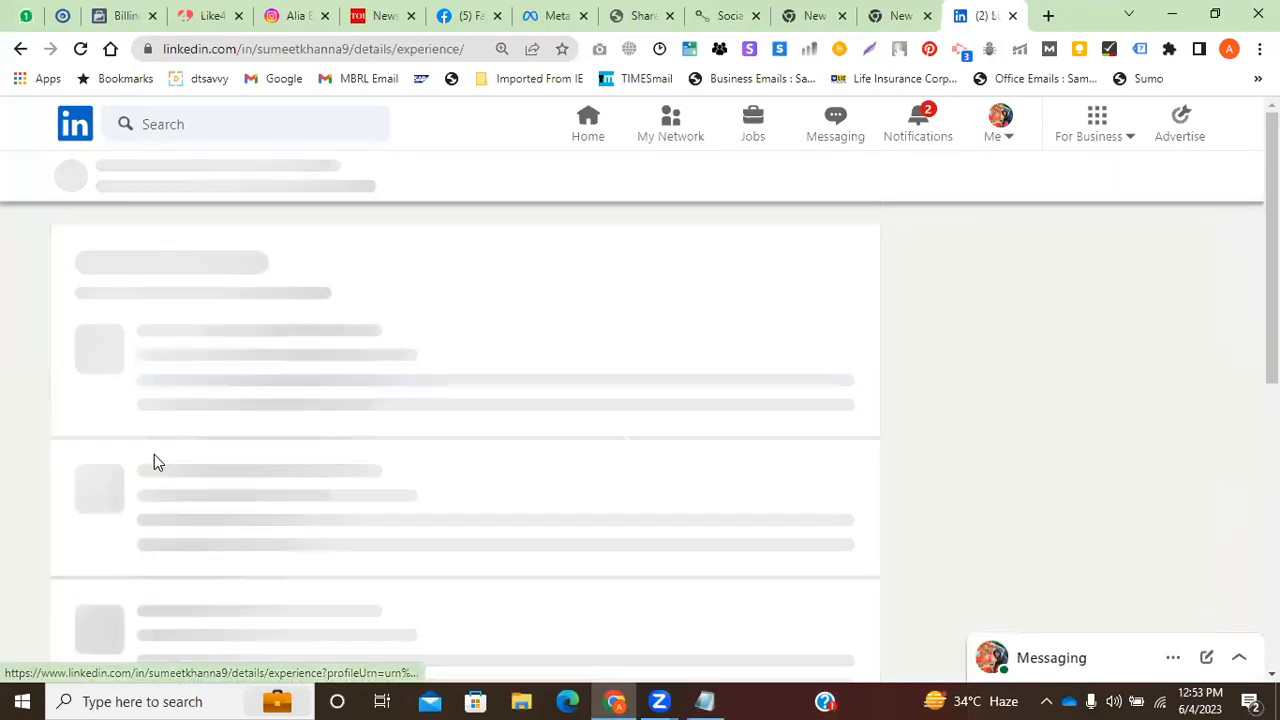
scroll(466, 440, down, 12)
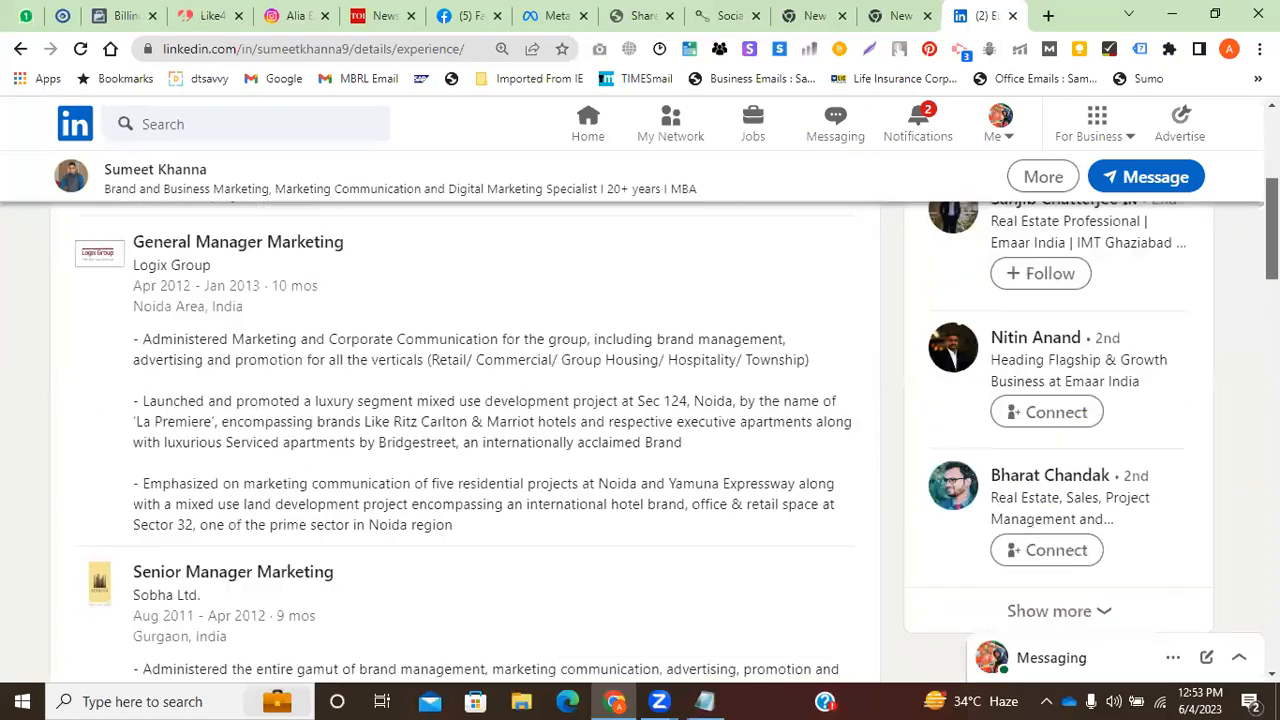
scroll(466, 440, down, 11)
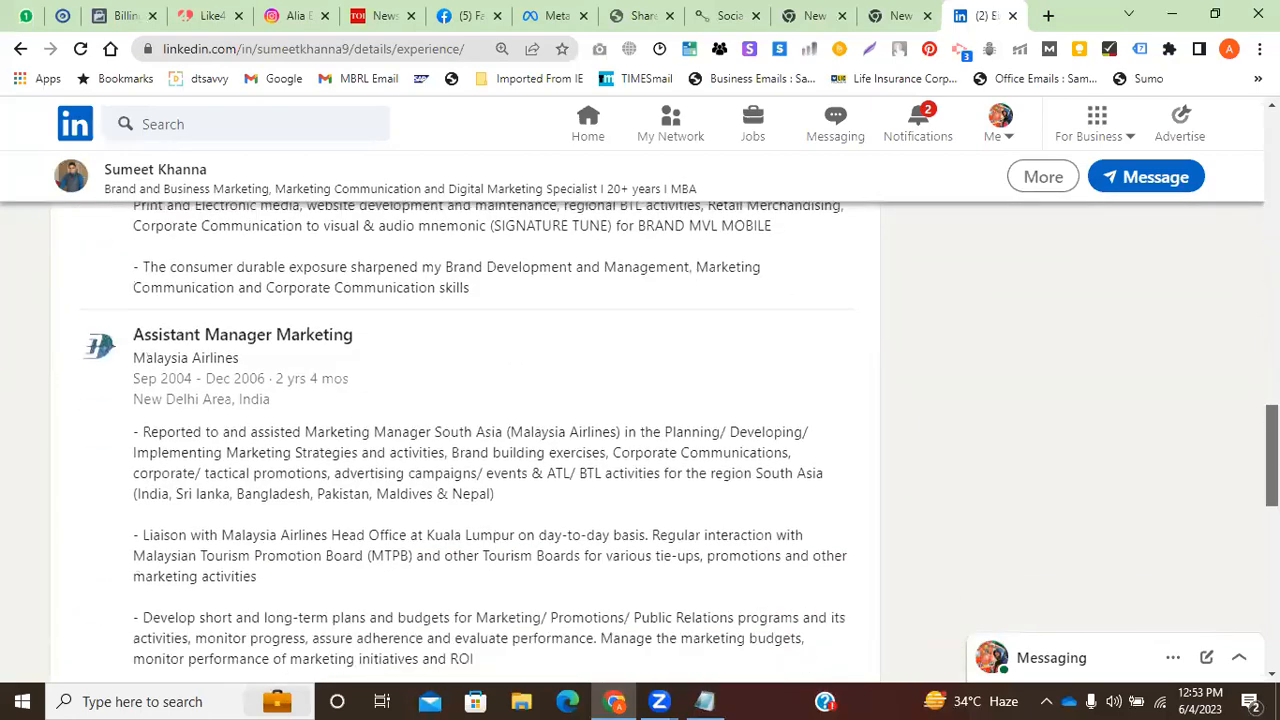
scroll(466, 440, down, 3)
scroll(466, 440, up, 15)
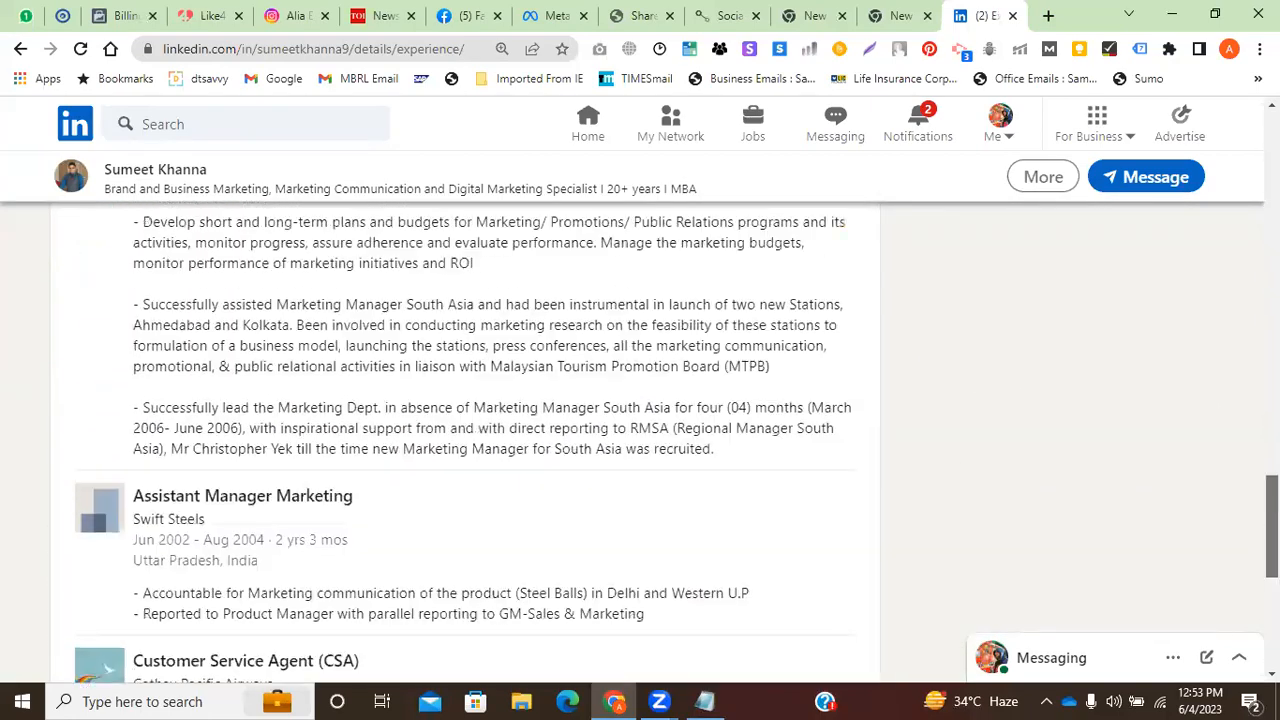
scroll(1243, 288, up, 10)
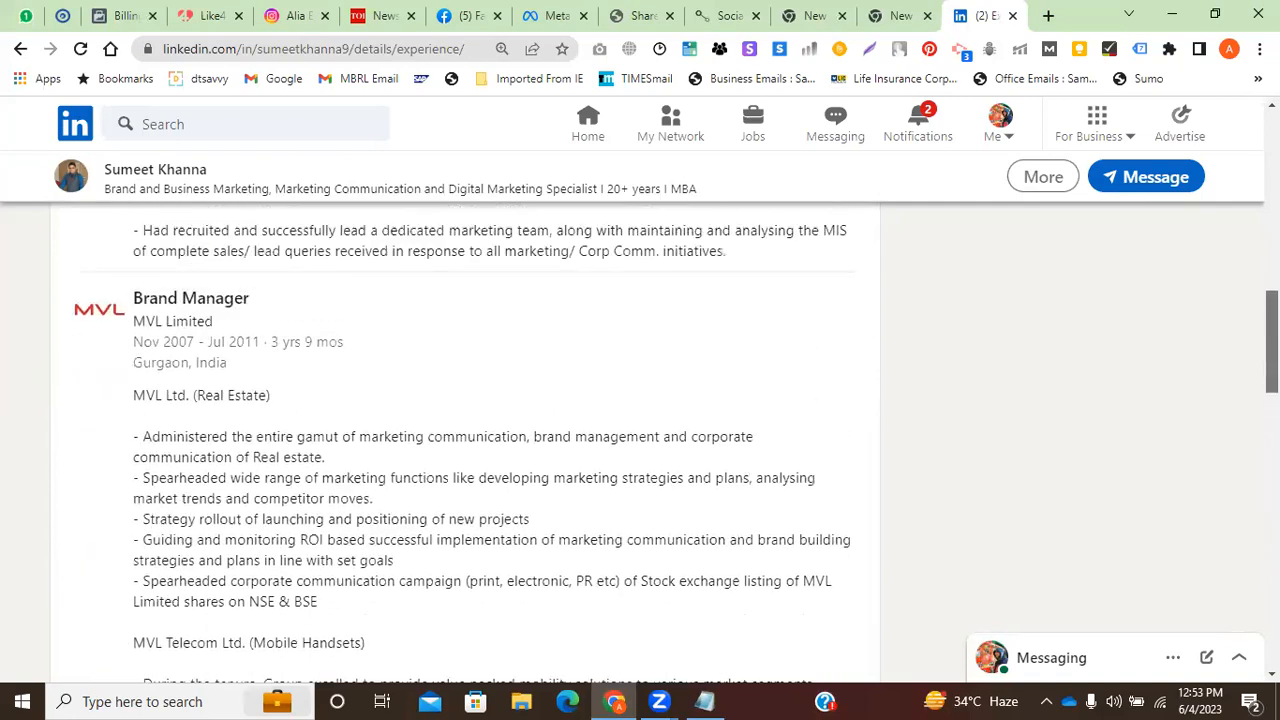
scroll(1240, 270, up, 3)
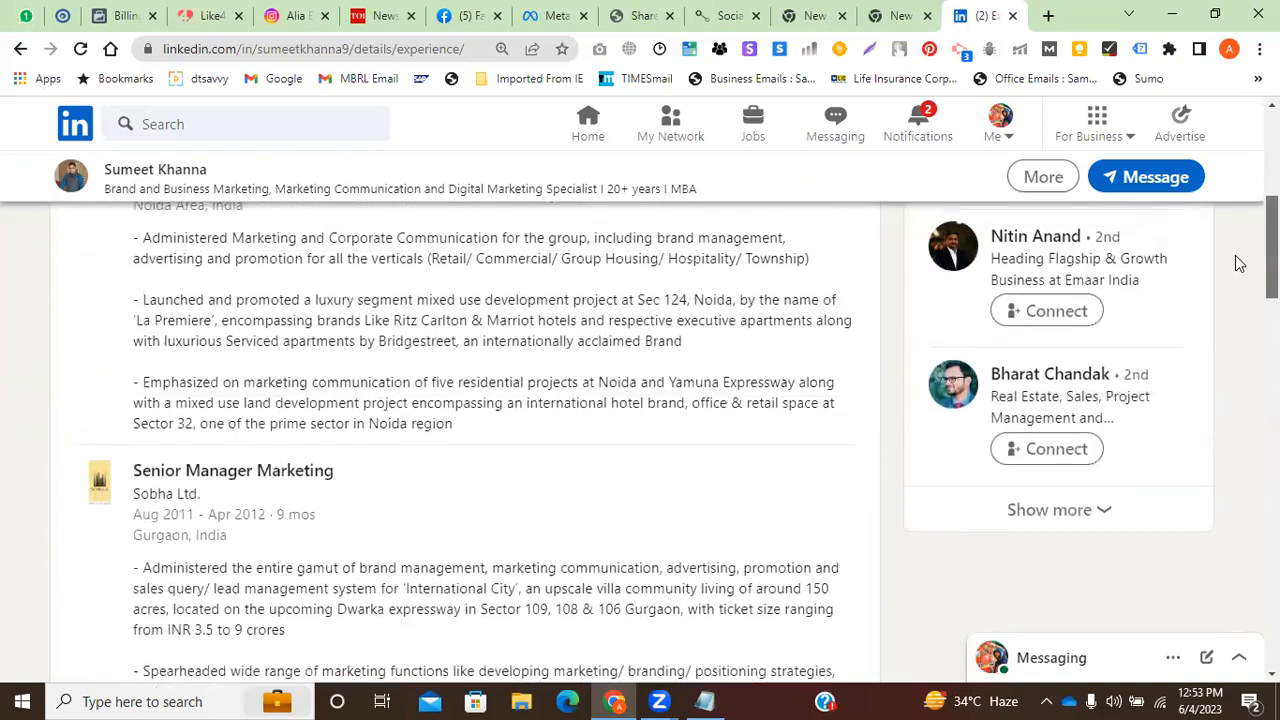
scroll(1236, 235, up, 3)
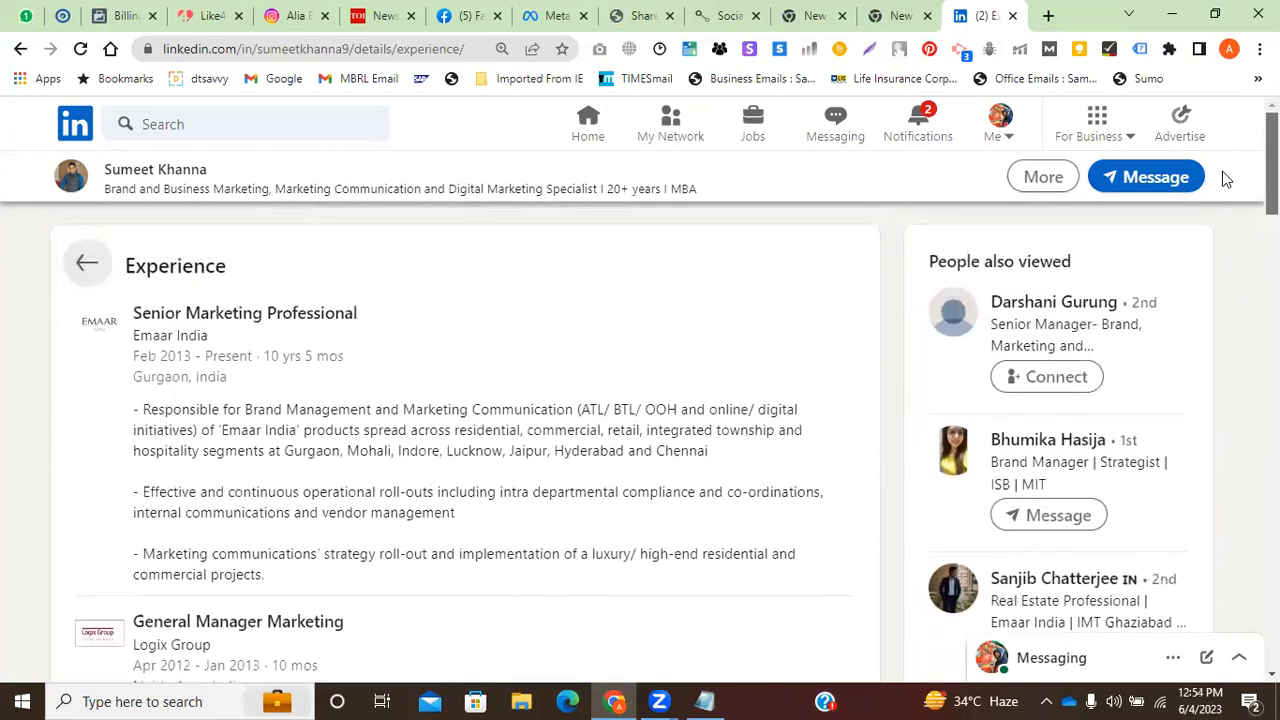
scroll(1239, 260, down, 18)
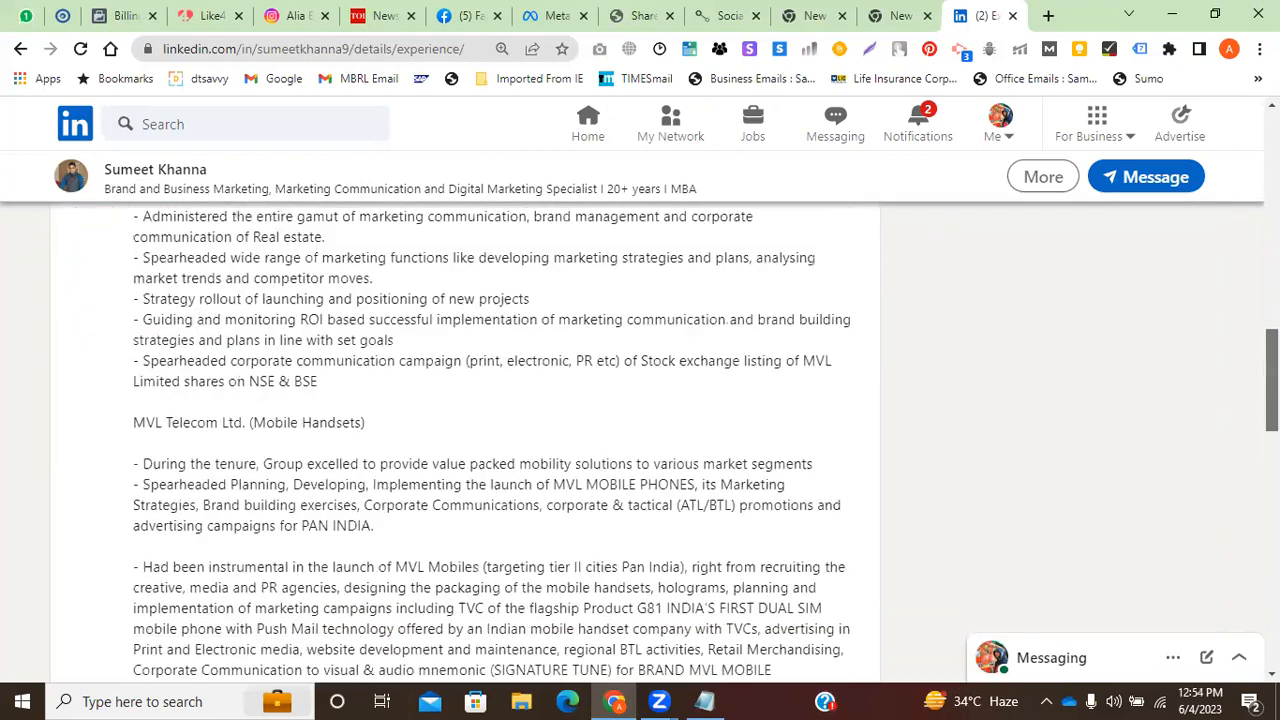
scroll(1236, 275, down, 7)
scroll(1236, 275, up, 4)
scroll(1236, 275, up, 20)
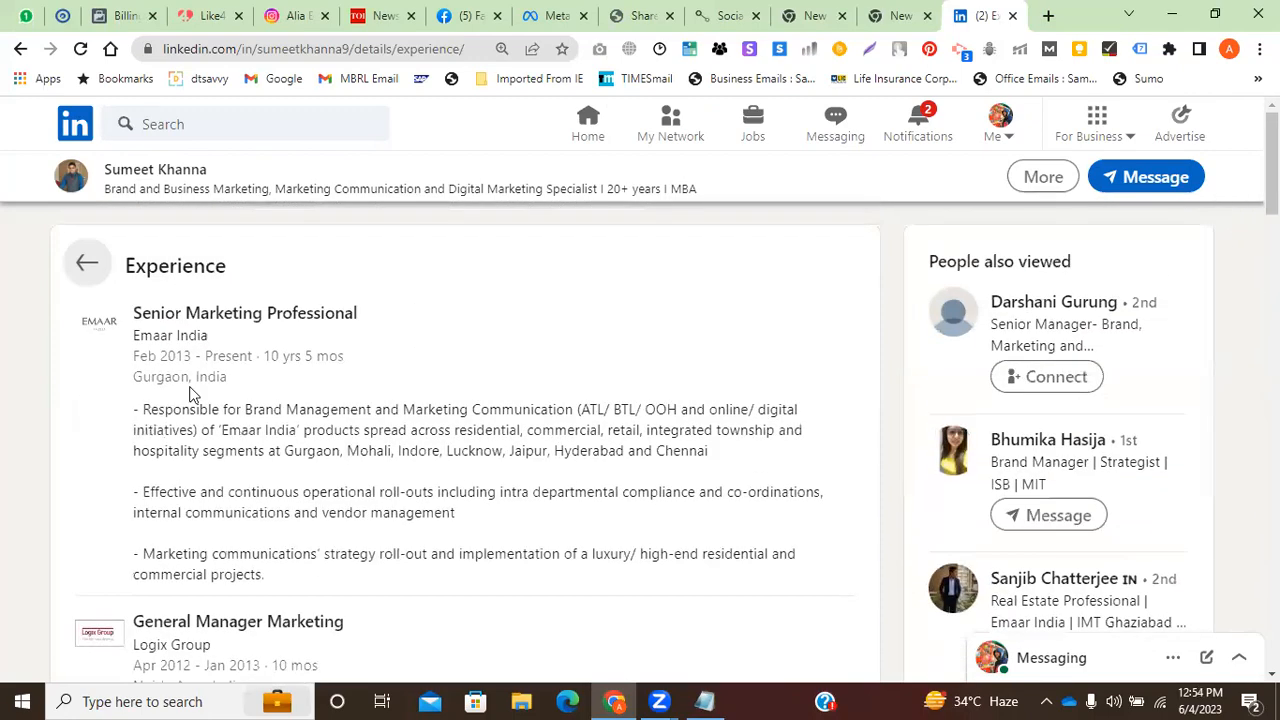
drag(191, 350, 124, 316)
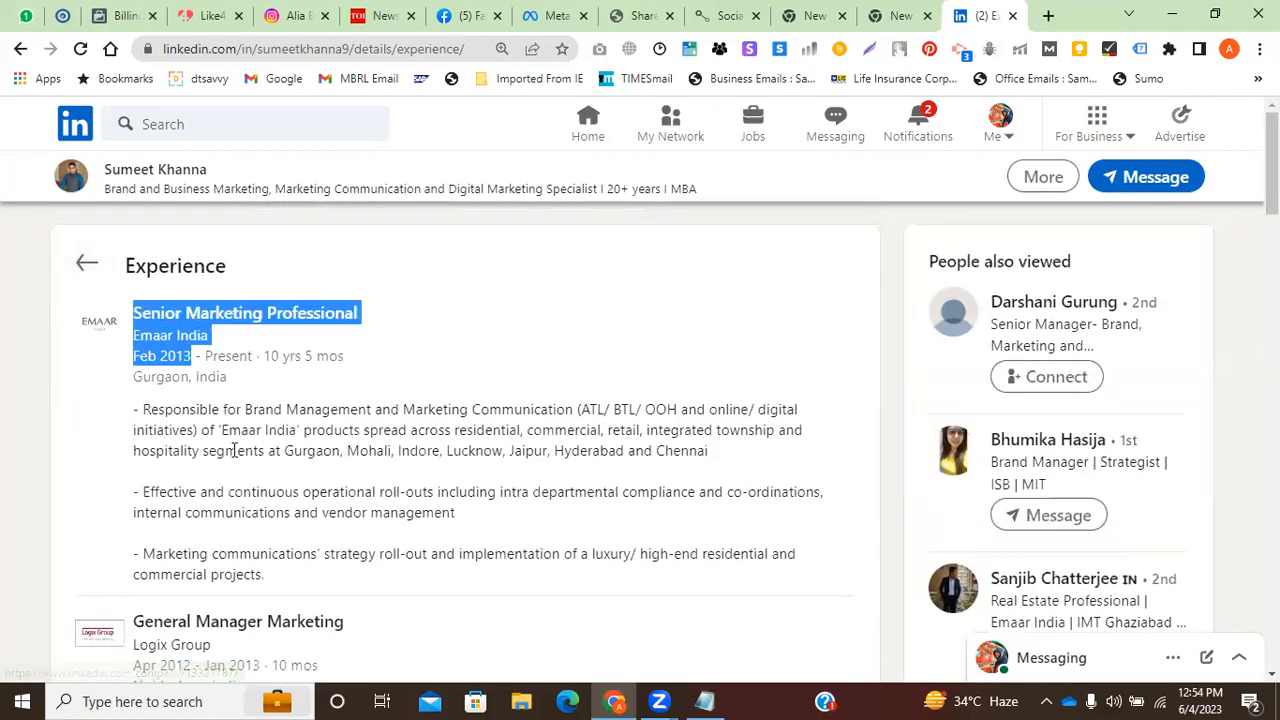
click(44, 408)
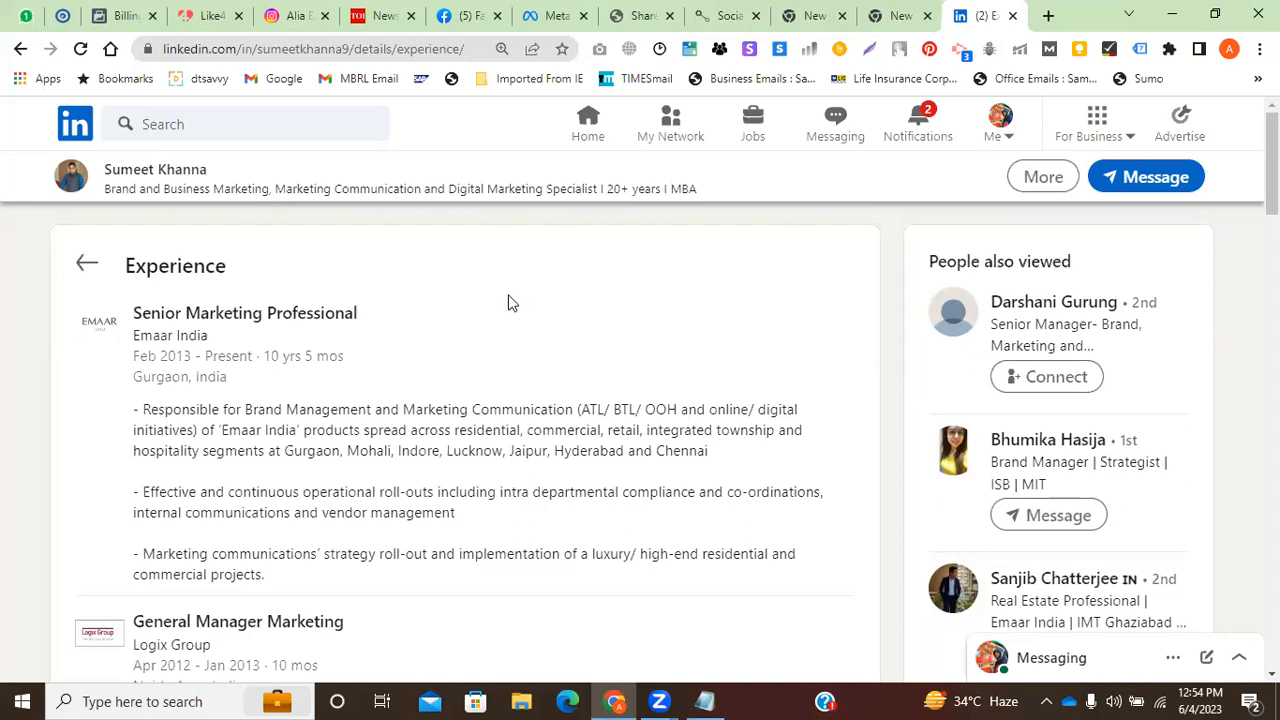
Cycle through the Instagram reels, agency search, Like4Like and LinkedIn tabs, ending on LinkedIn.
click(292, 15)
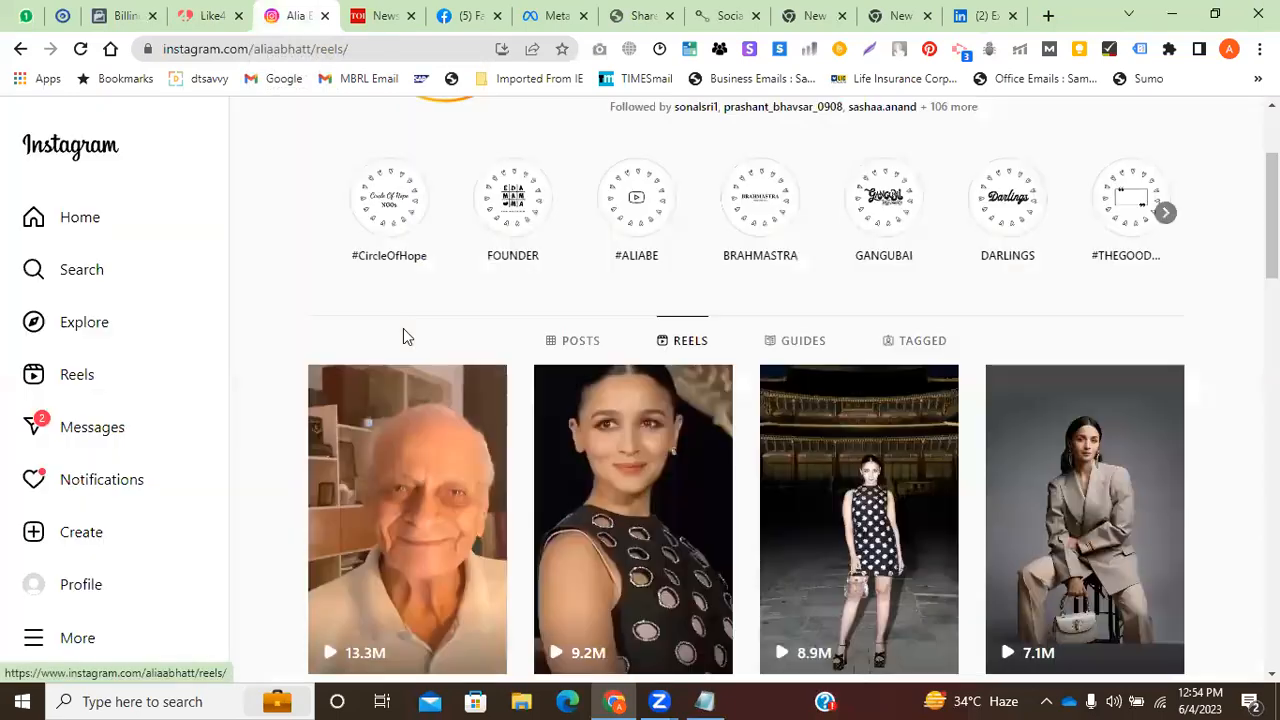
click(988, 15)
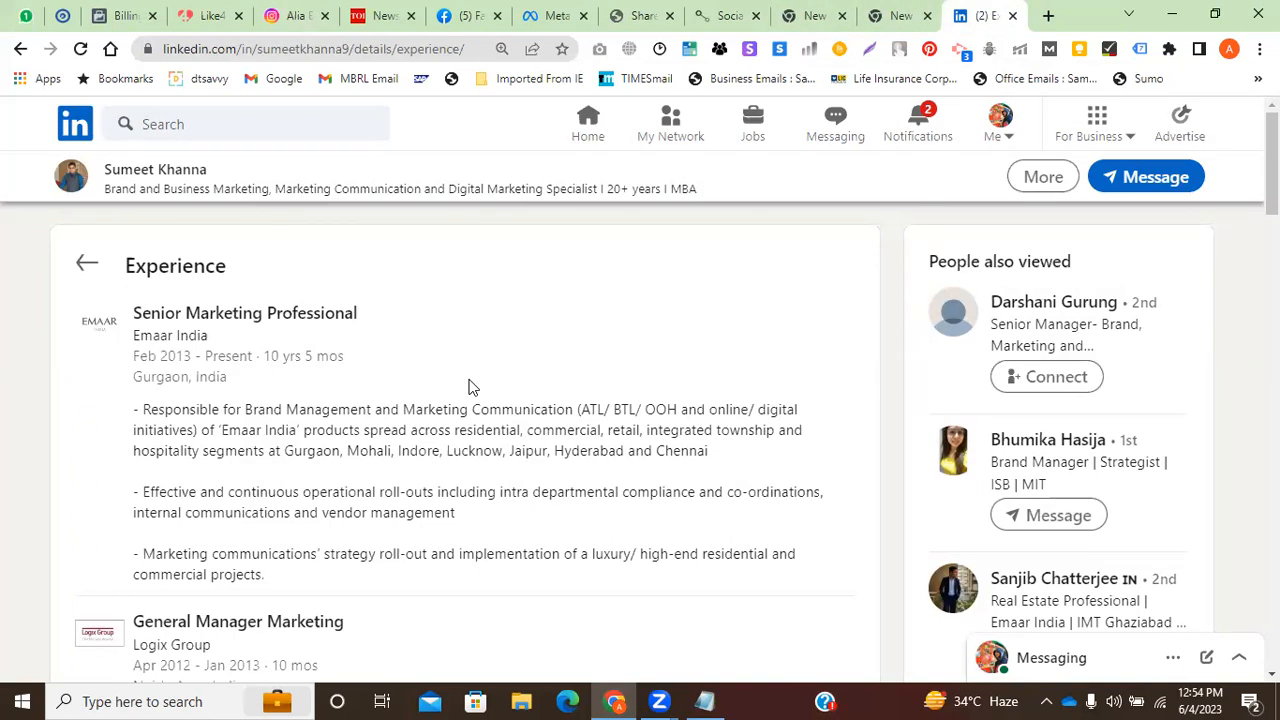
click(295, 15)
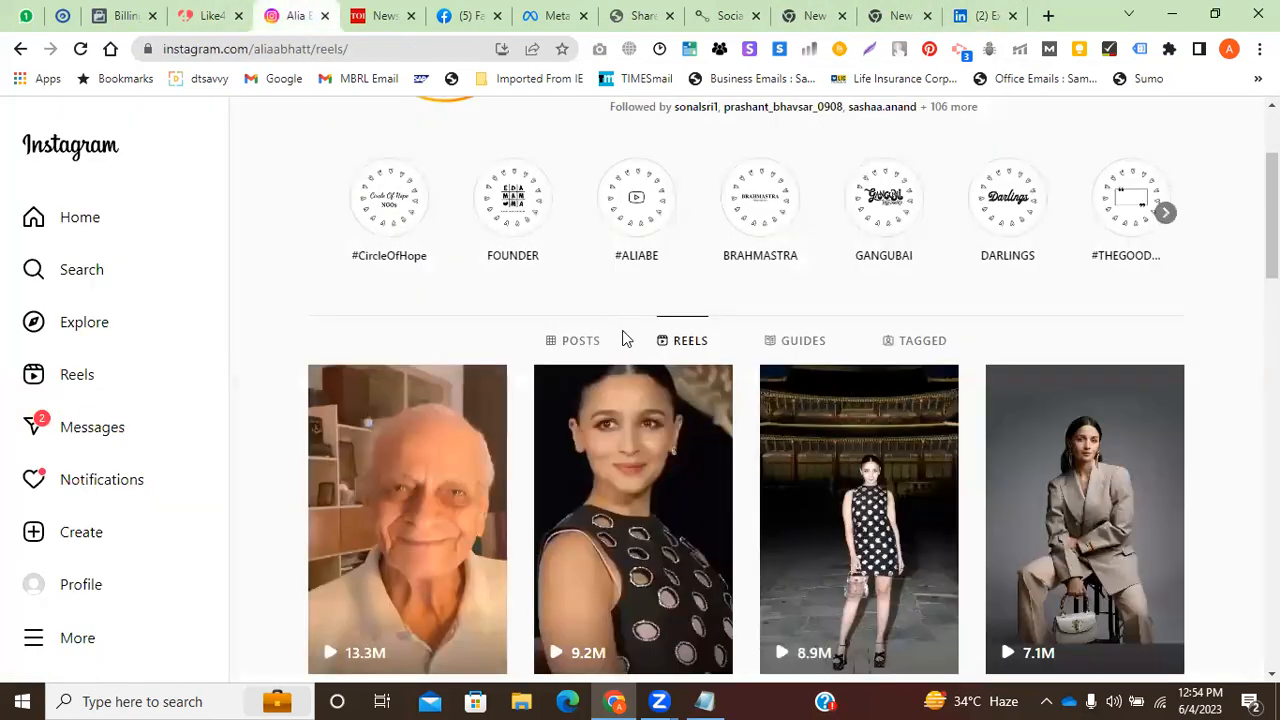
click(815, 15)
click(898, 15)
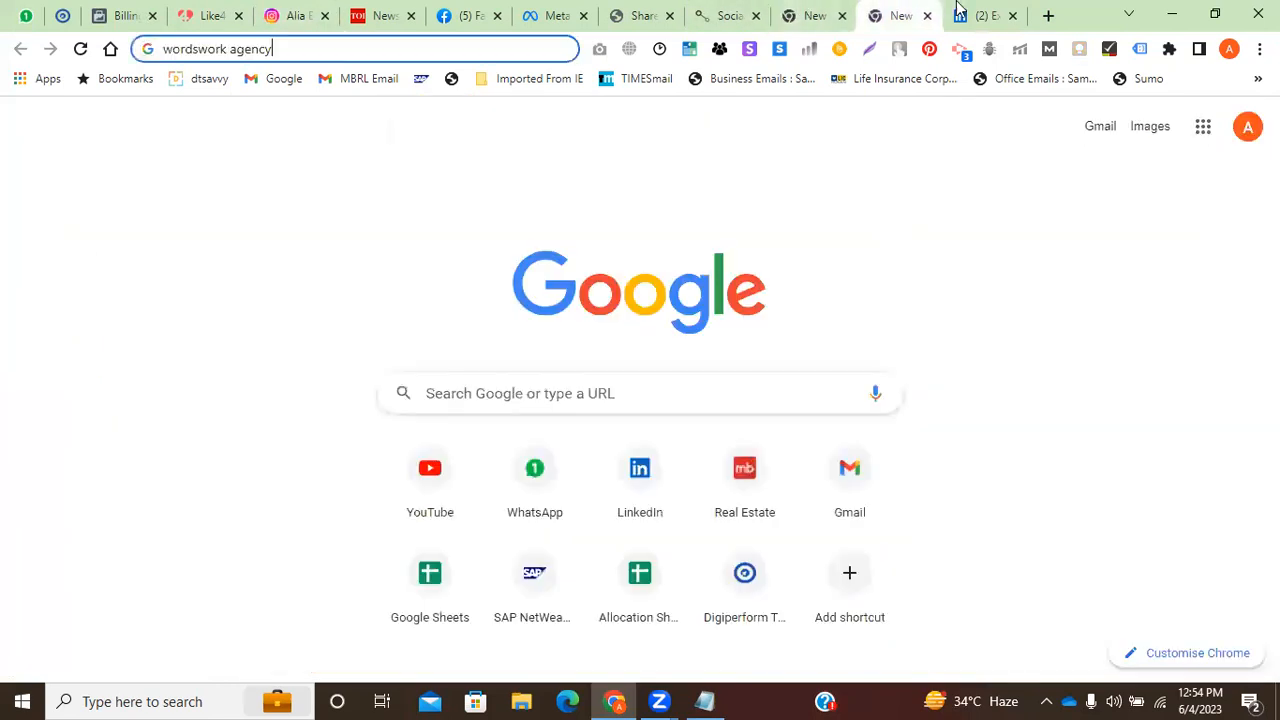
click(978, 15)
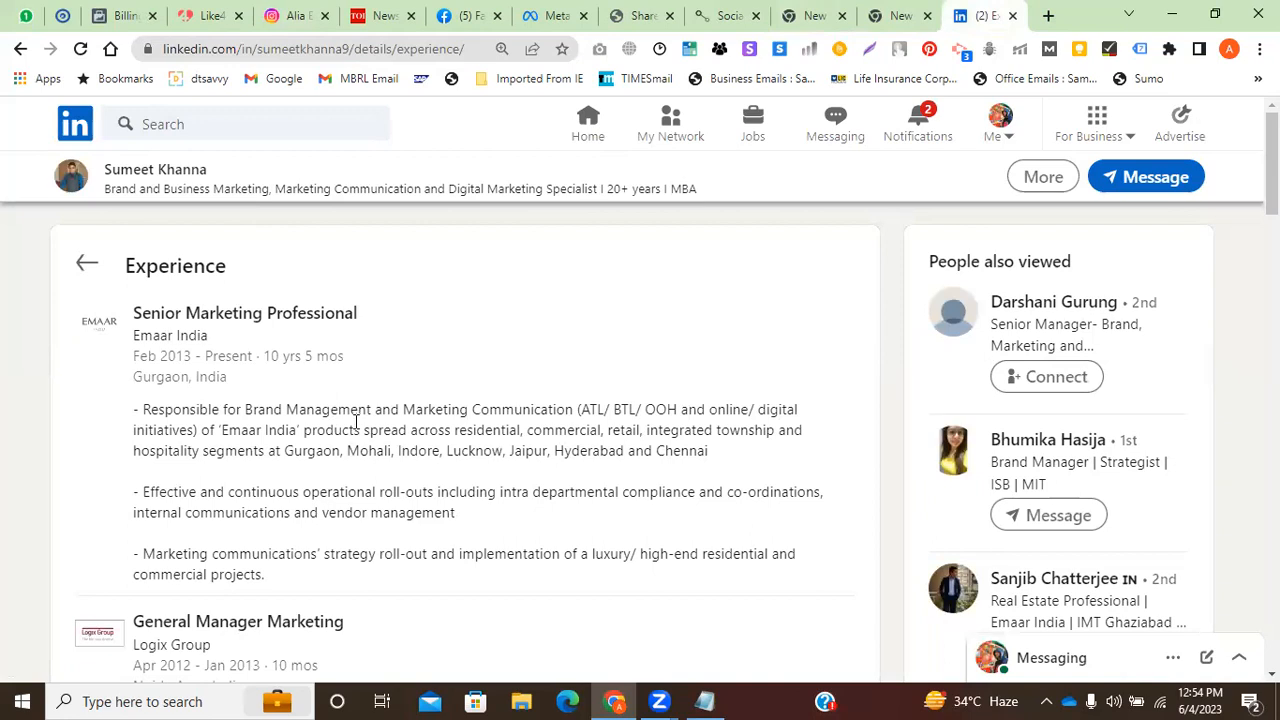
click(205, 14)
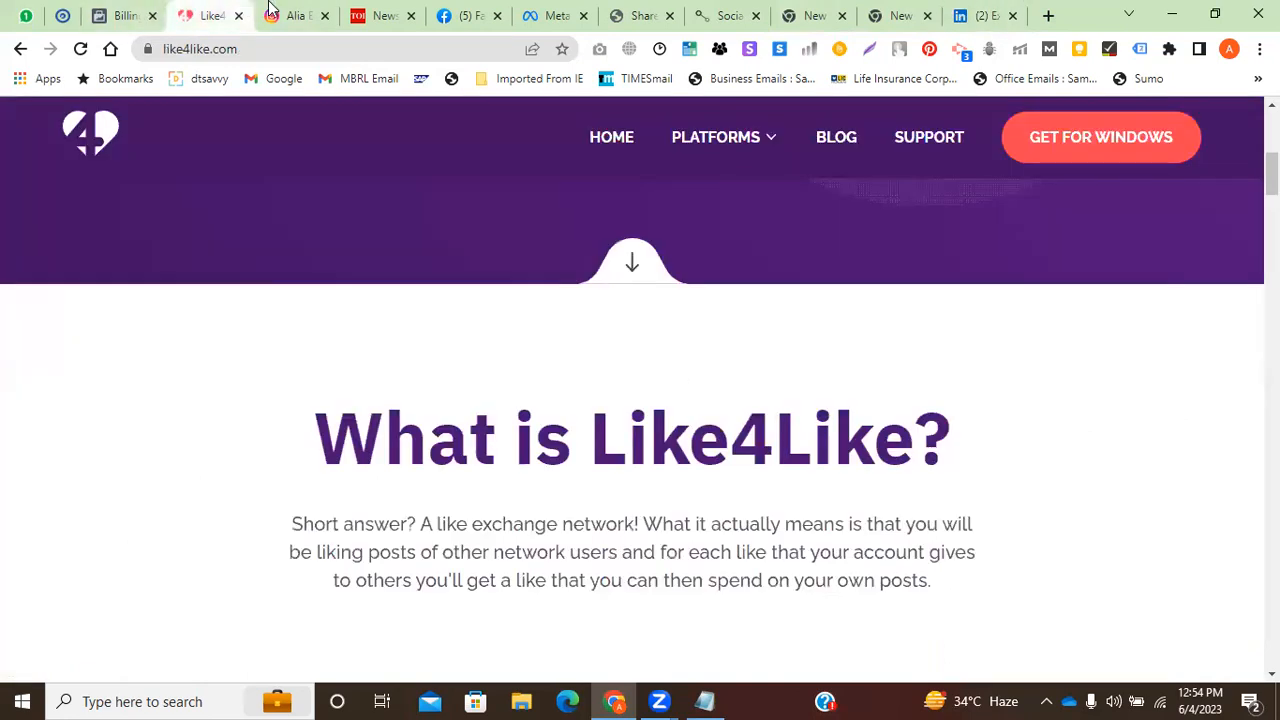
click(270, 10)
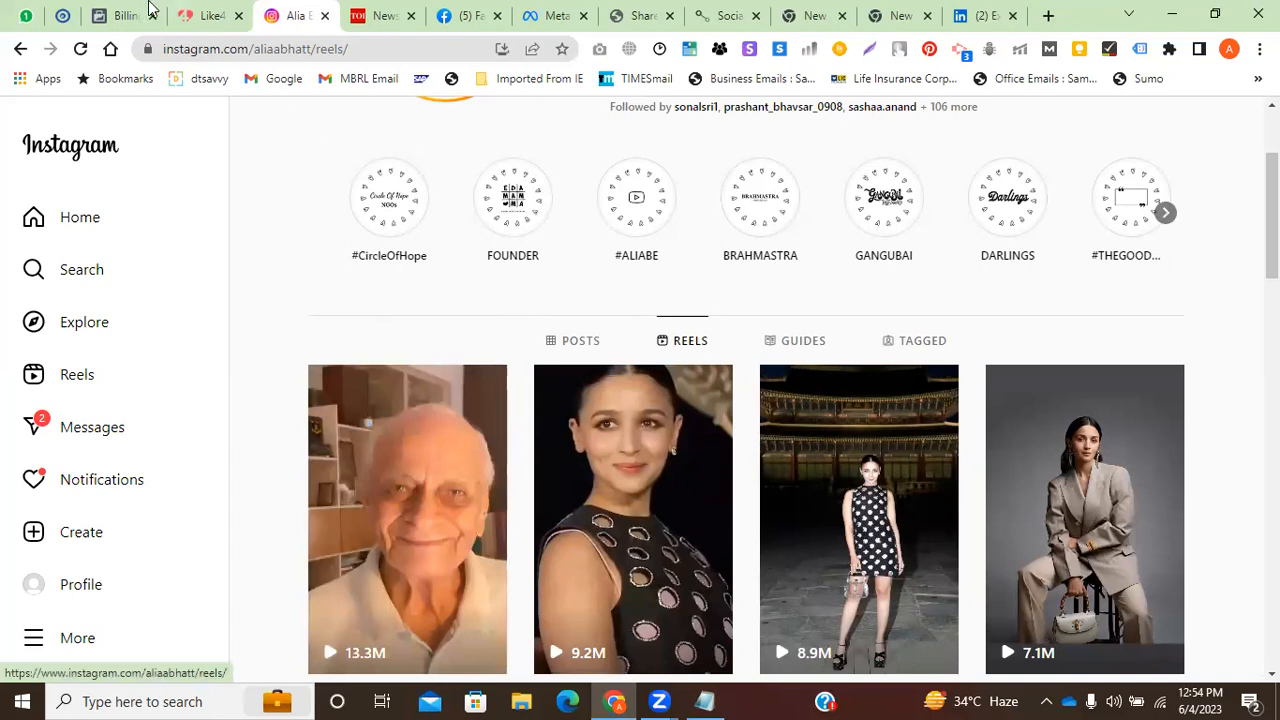
click(985, 15)
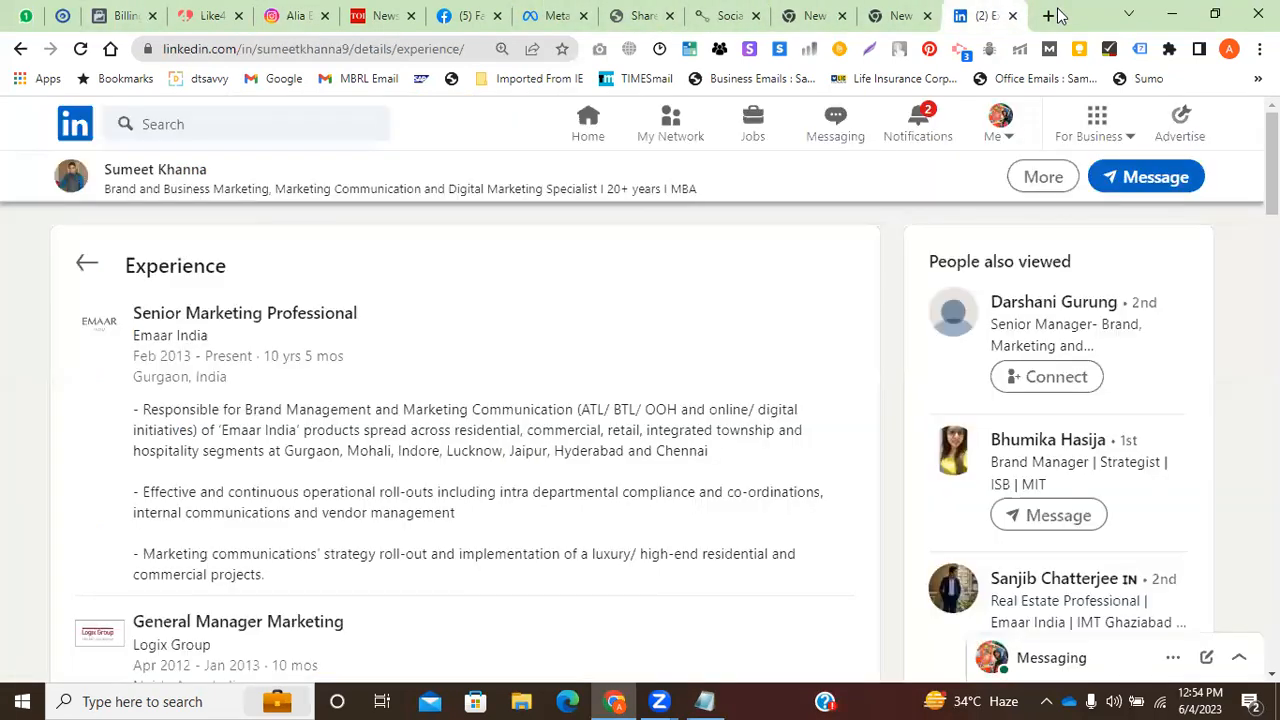
Open the MBRL Email work inbox in a new tab, then return to the LinkedIn Experience page.
click(1048, 15)
click(354, 80)
click(878, 12)
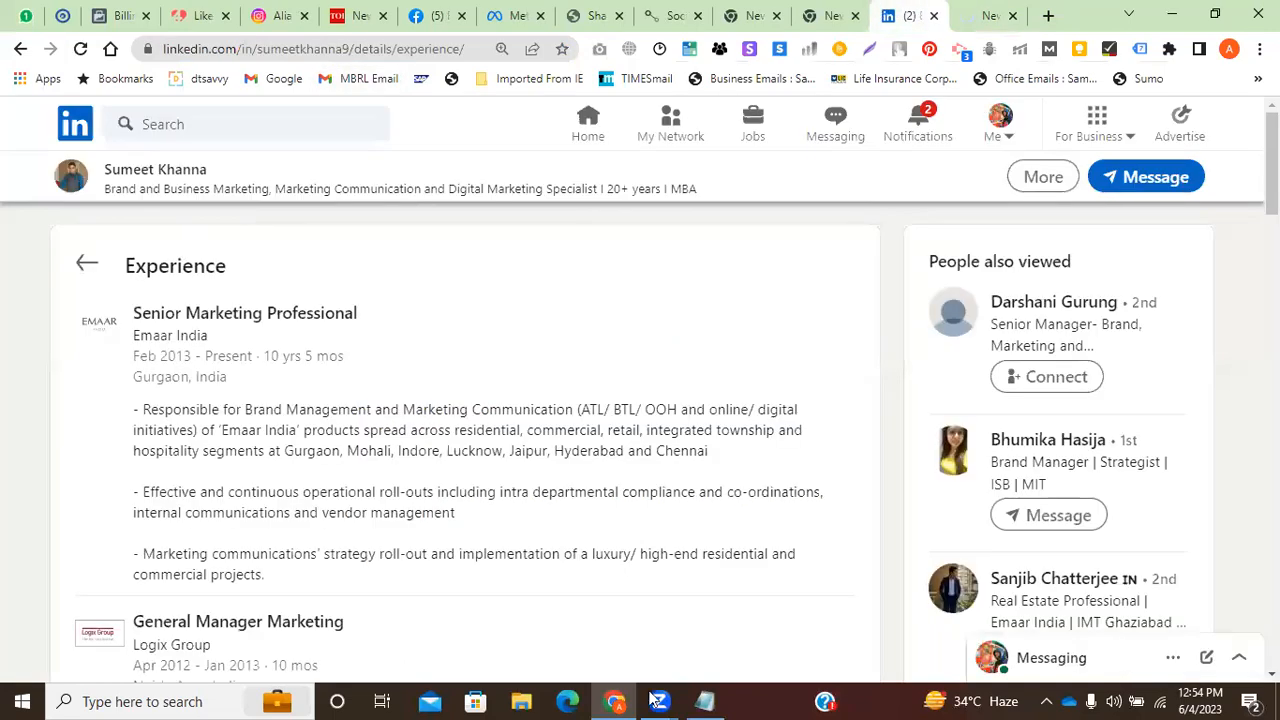
click(118, 15)
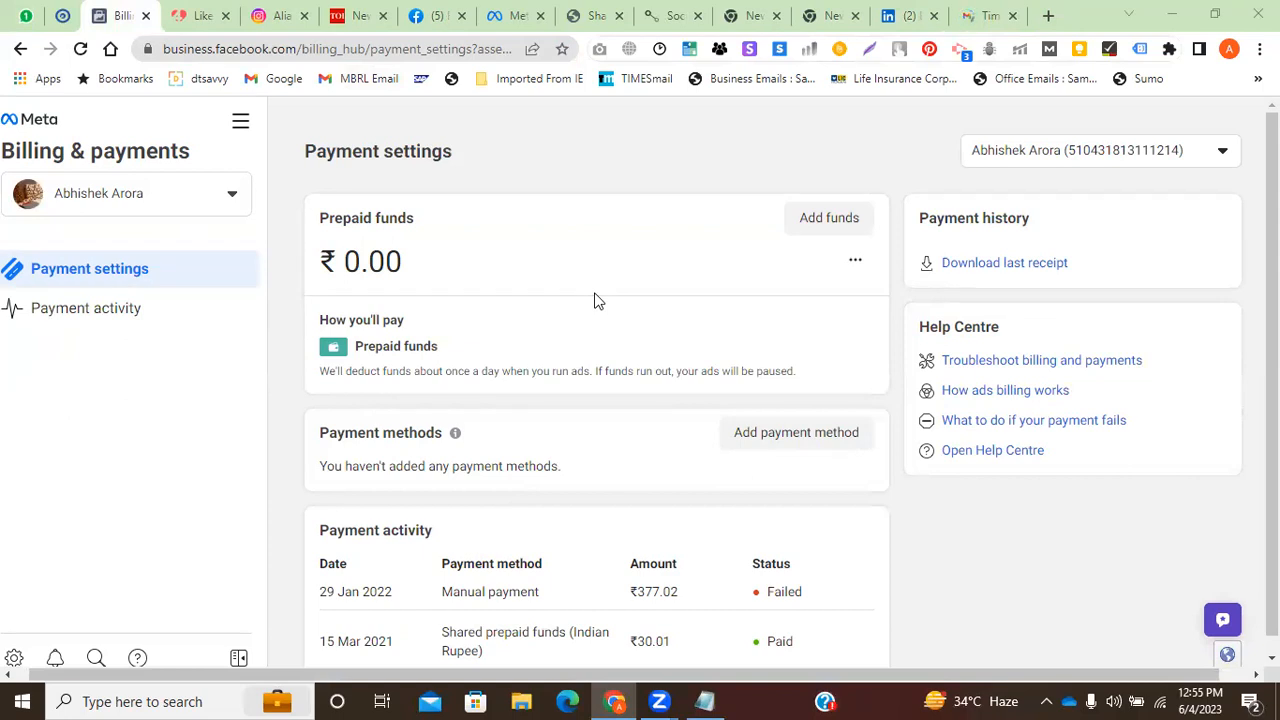
click(975, 15)
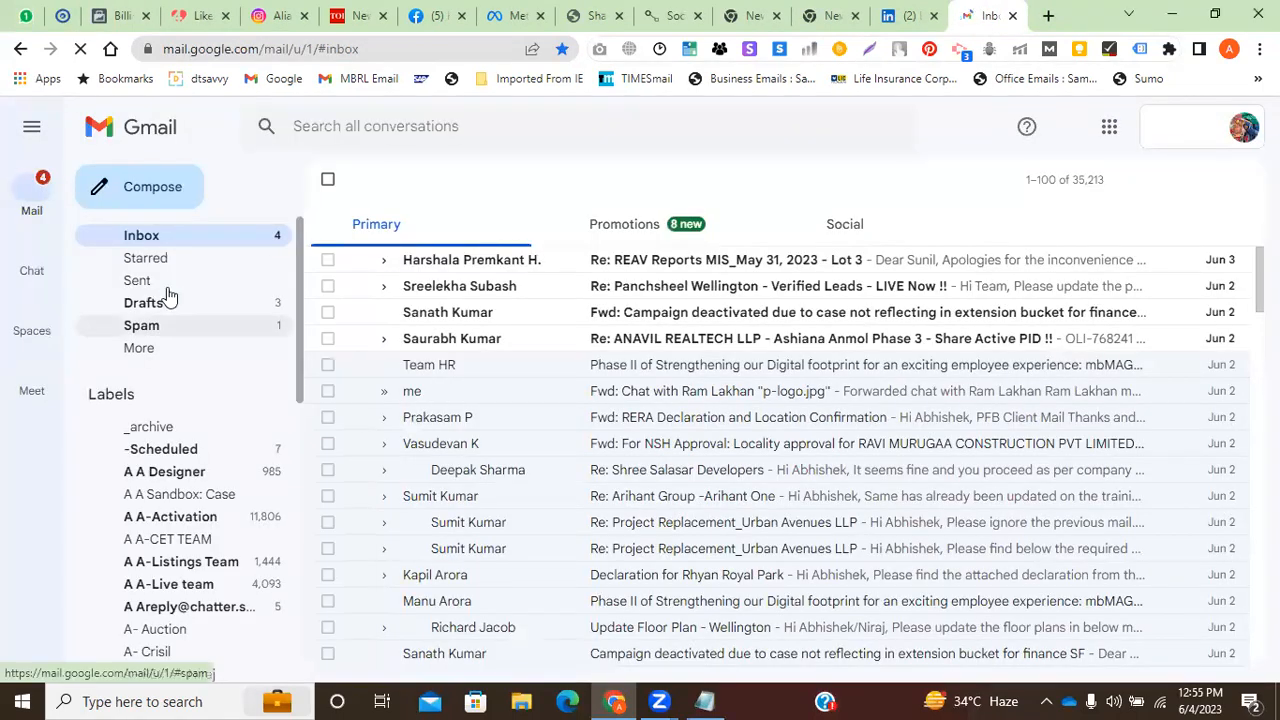
key(ctrl+shift+Tab)
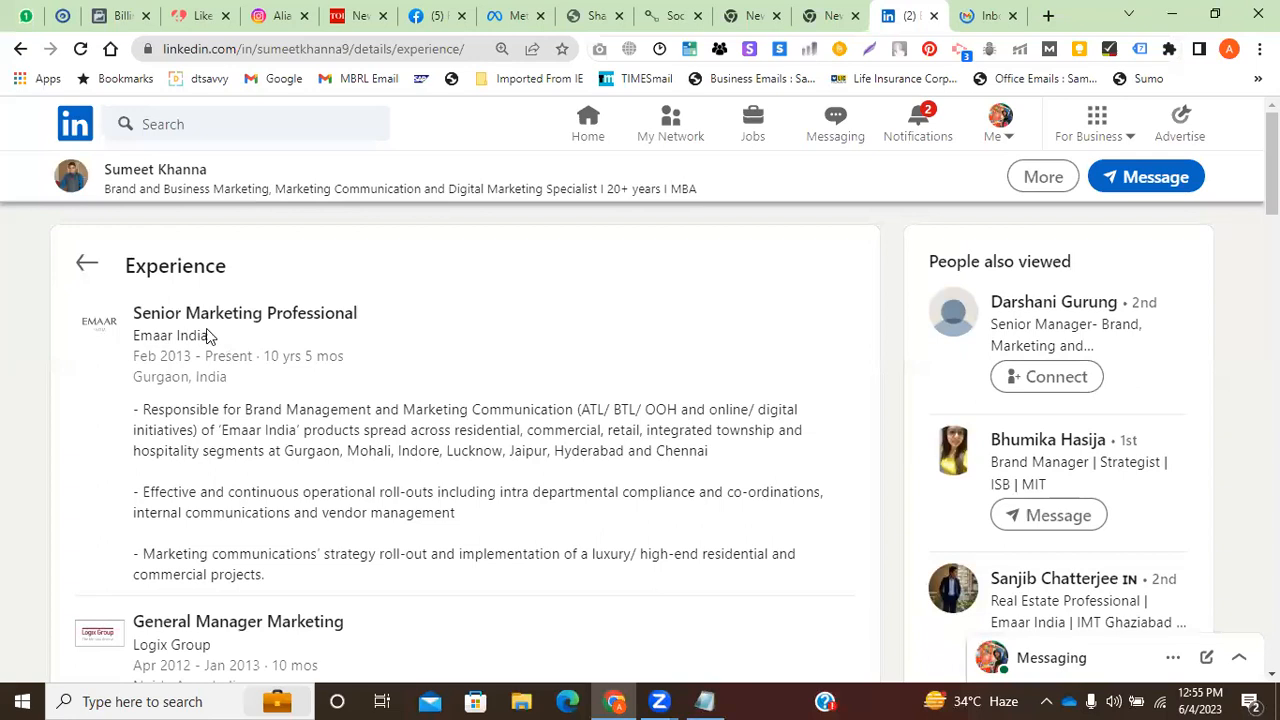
Highlight 'Senior Marketing Professional' at Emaar India in Experience, then return to the mail inbox.
triple_click(222, 335)
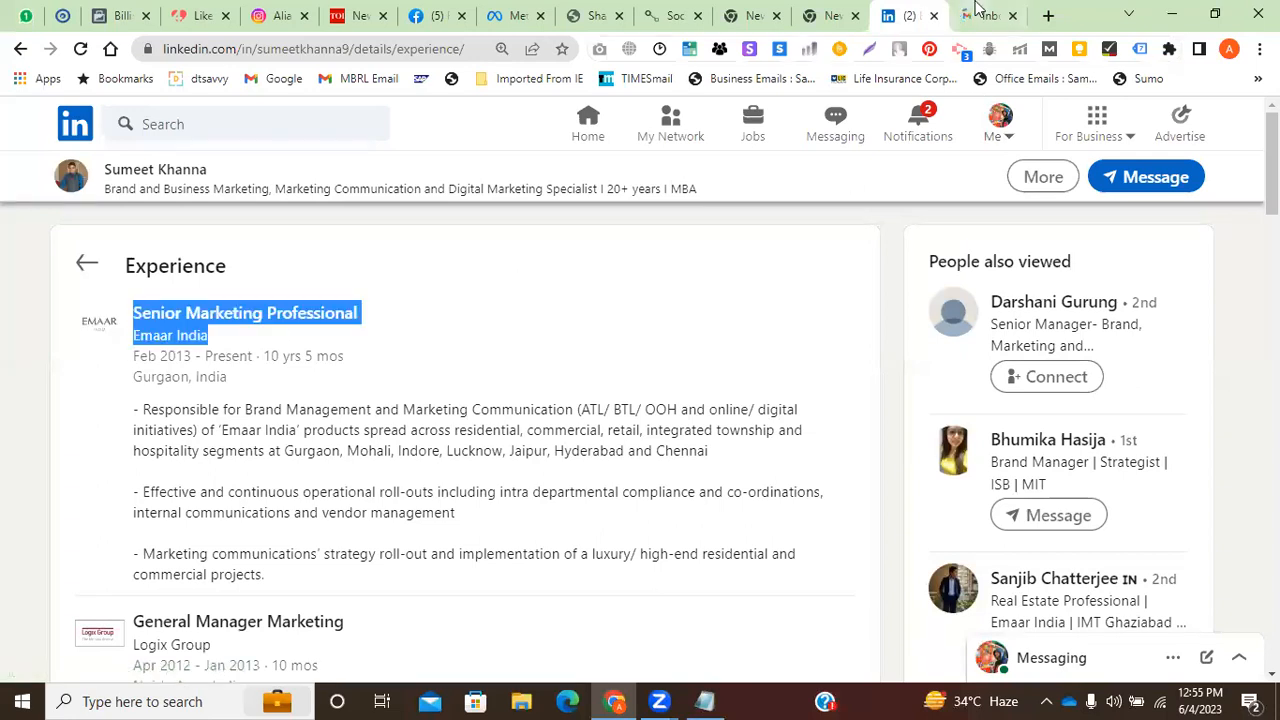
key(ctrl+Tab)
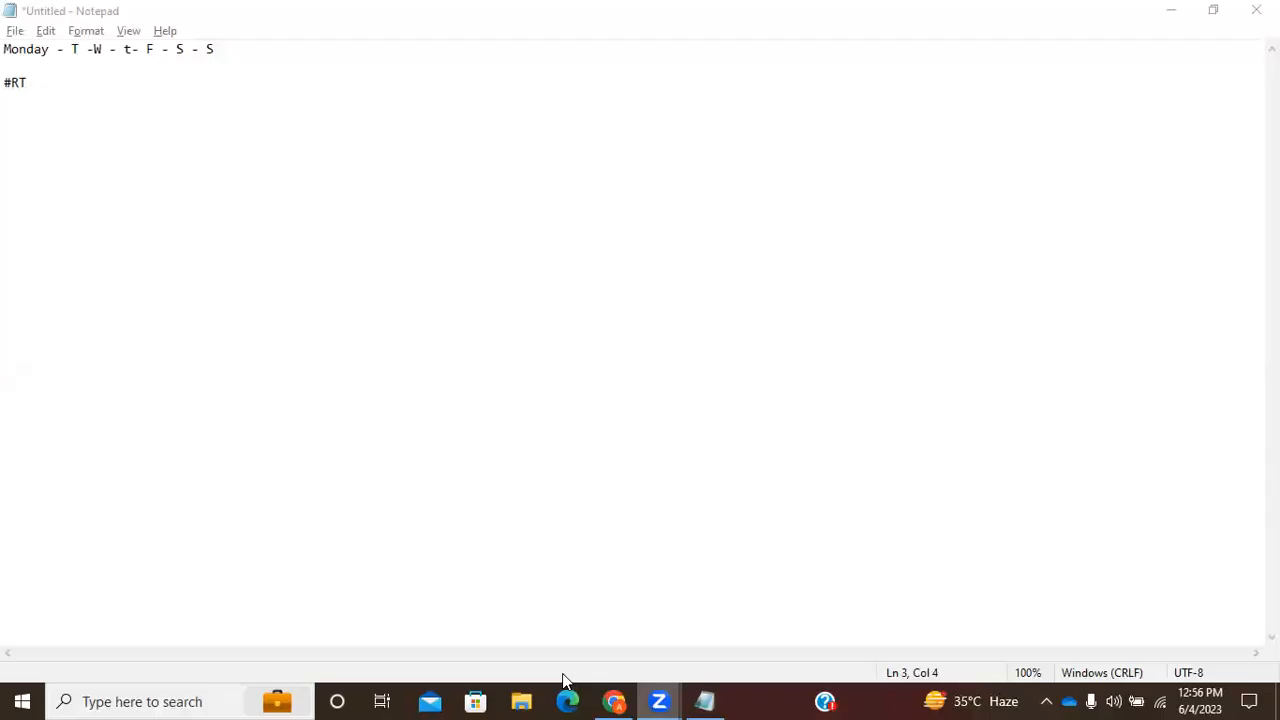
mouse_move(659, 701)
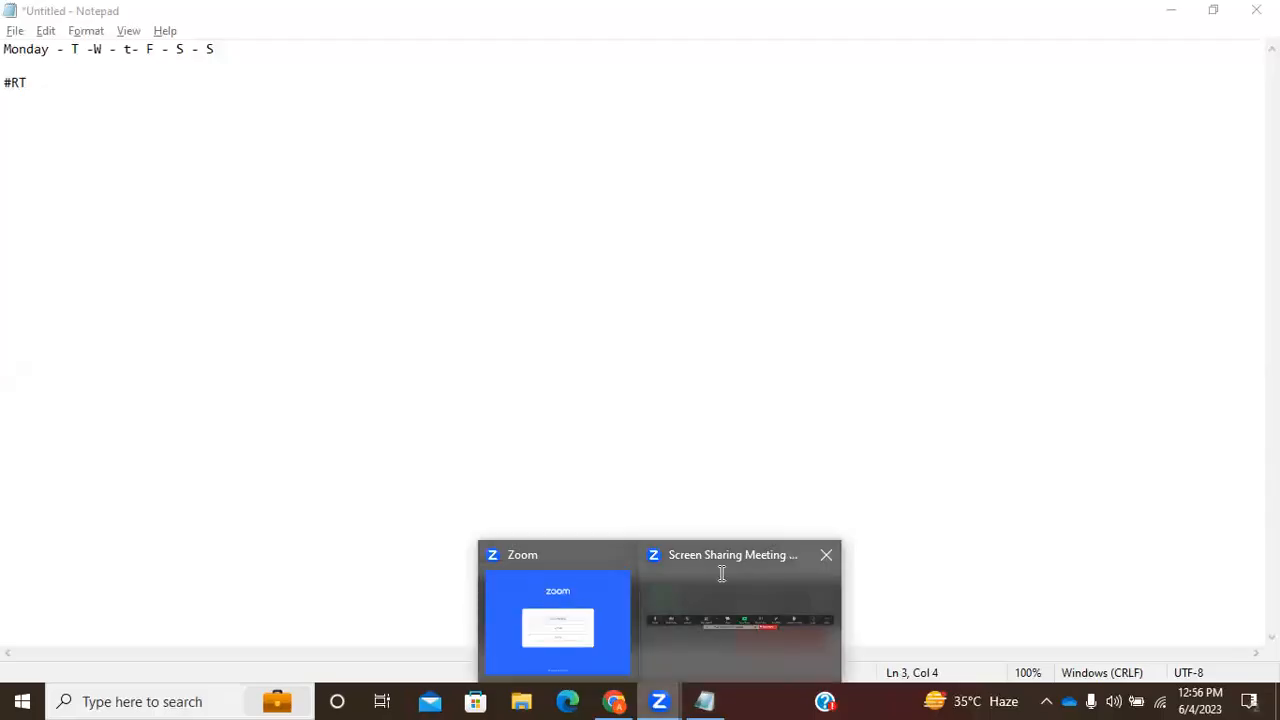